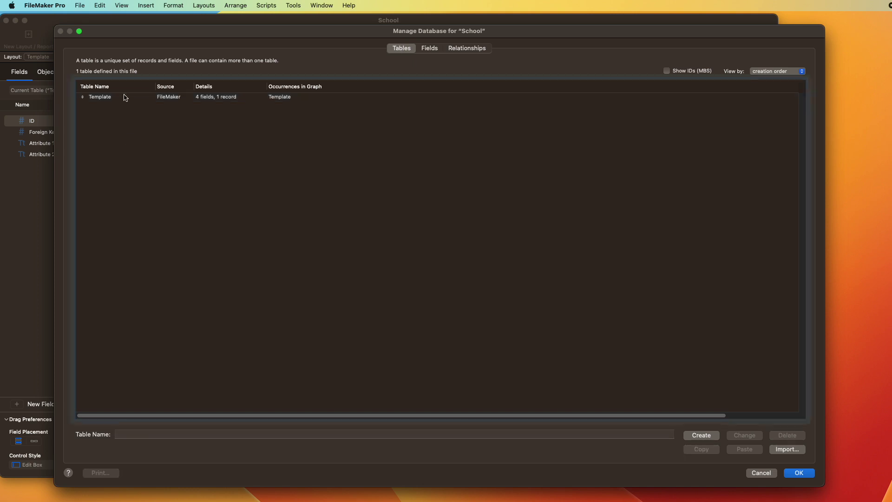
Step: Inspect the auto-serial options of the Template table's ID field without changing them
double_click(172, 97)
double_click(208, 88)
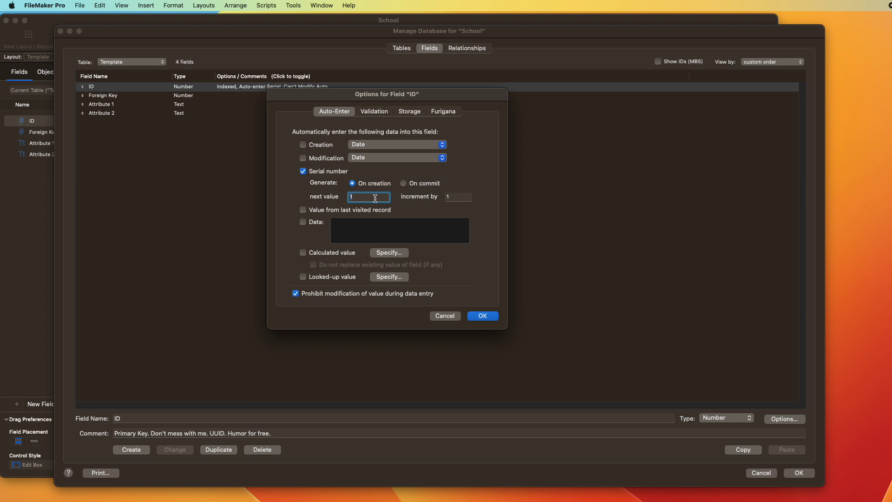
key("Return")
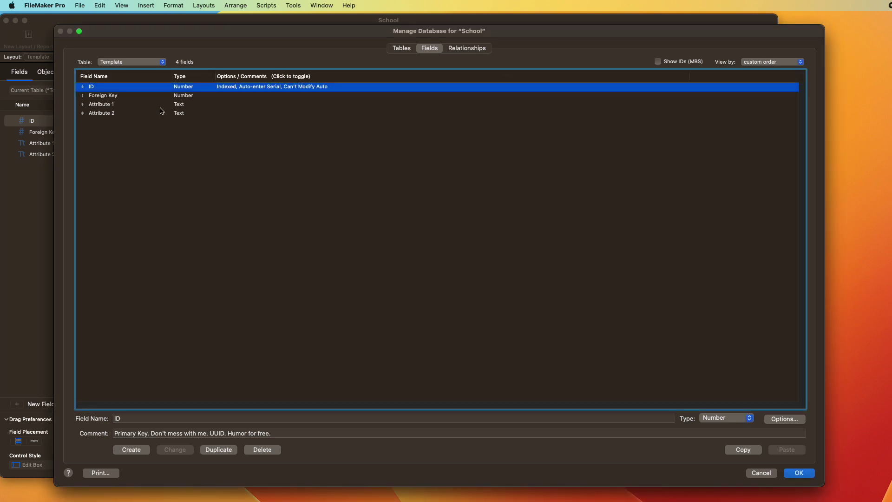
Step: Copy the Template table from the tables list
left_click(403, 49)
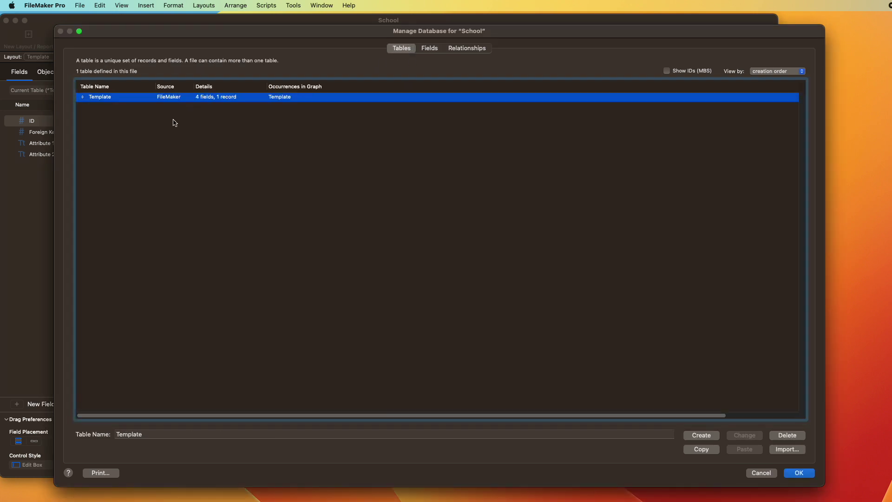
key("super+c")
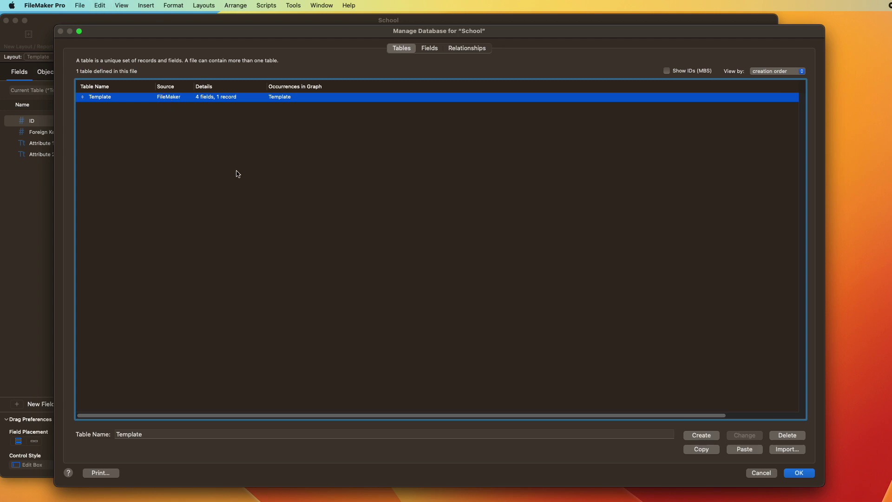
key("Tab")
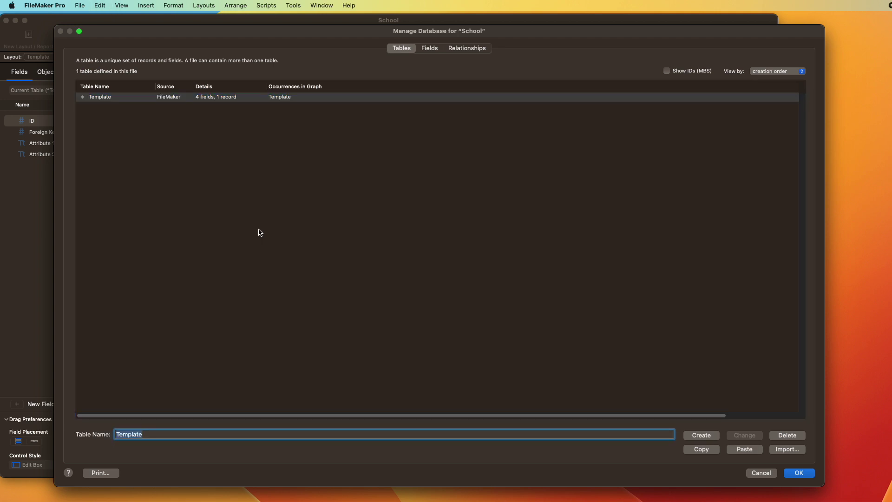
Step: Paste a copy of the Template table and rename it Student
left_click(193, 220)
key("super+v")
left_click(181, 432)
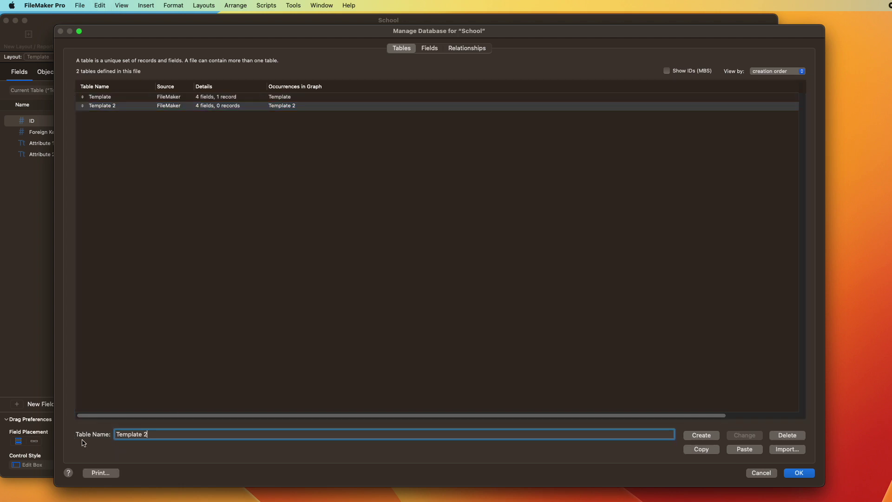
key("super+a")
key("BackSpace")
type("Student")
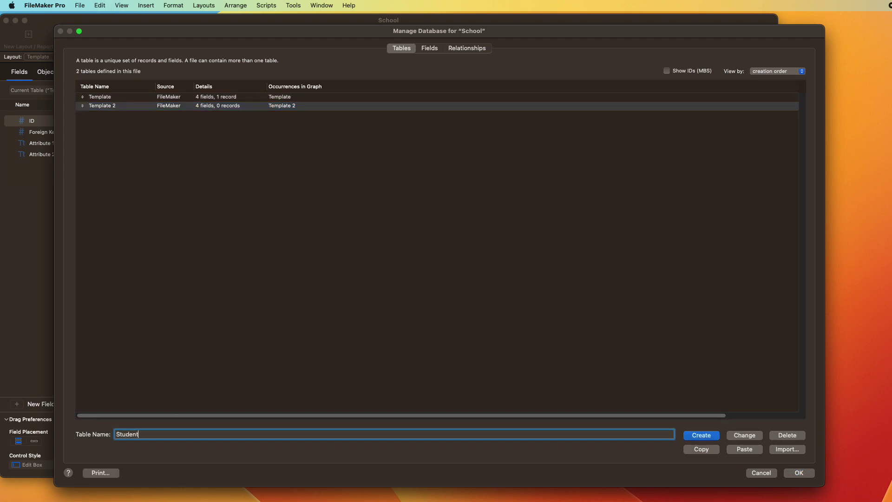
left_click(744, 435)
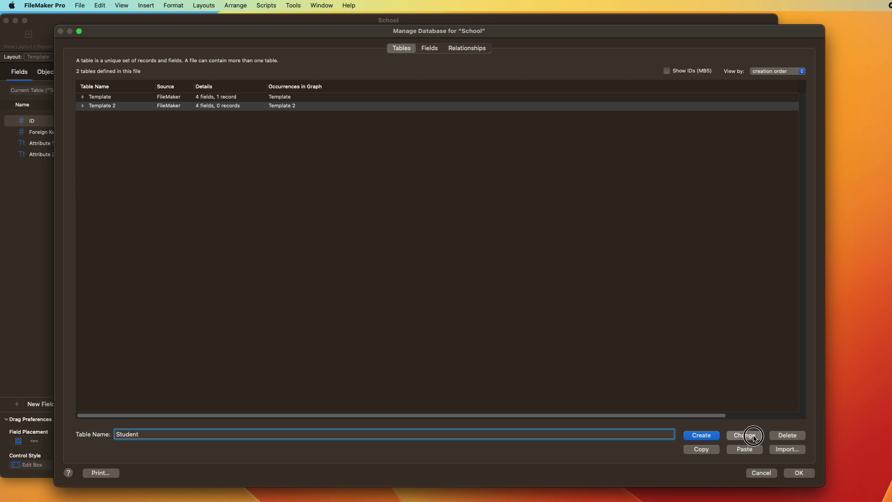
Step: Rename the Student table's Attribute 1 and Attribute 2 fields to Student Name and Grade, then save
double_click(156, 107)
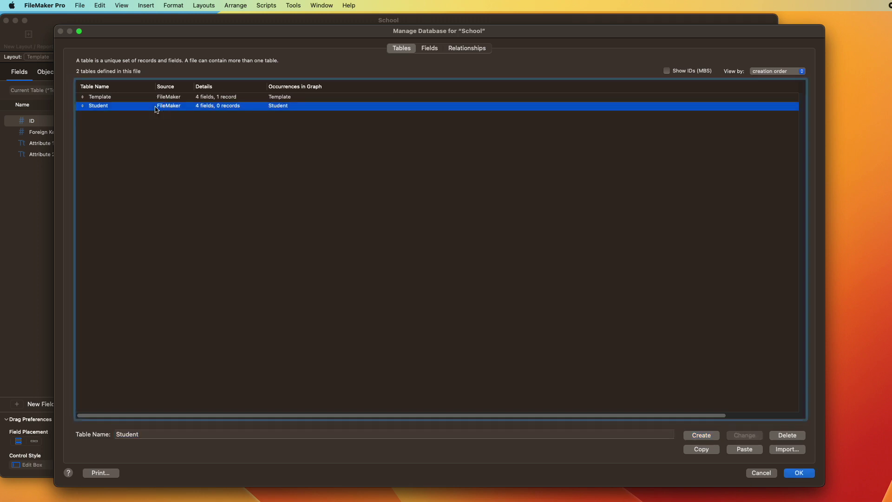
left_click(124, 88)
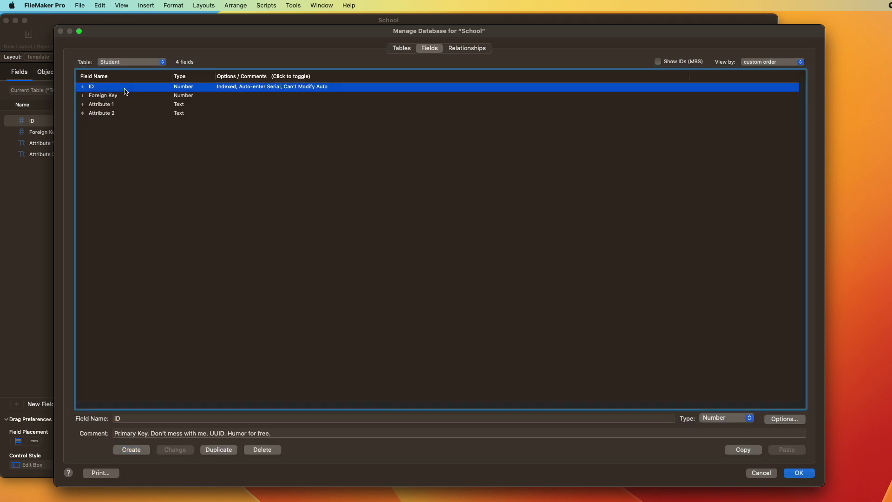
left_click(121, 104)
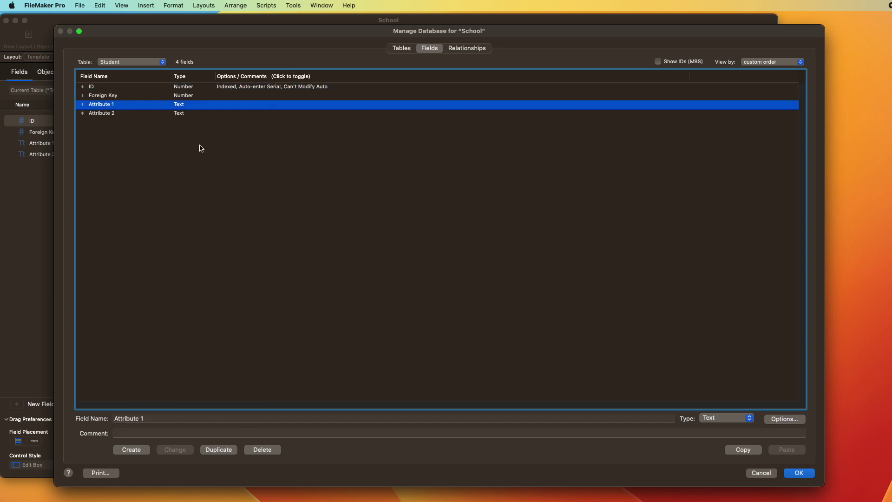
key("Tab")
type("St")
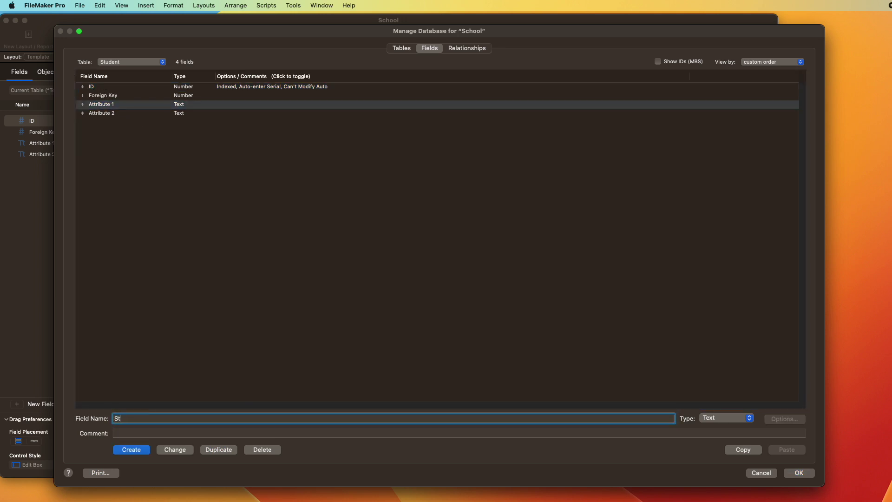
type("udent Name")
left_click(170, 450)
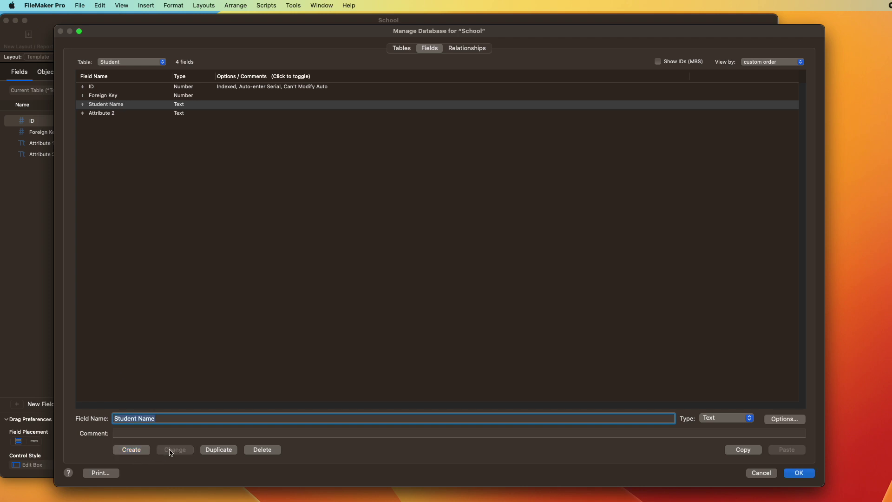
left_click(122, 114)
key("Tab")
type("Grade")
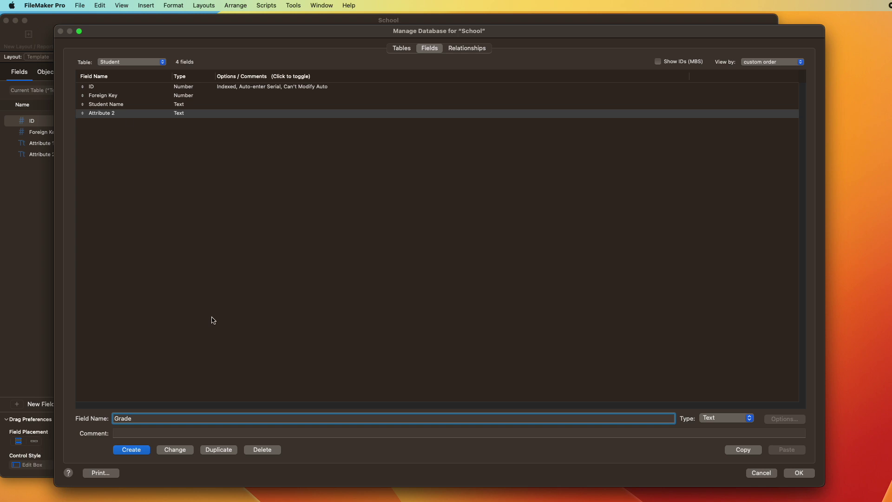
left_click(170, 450)
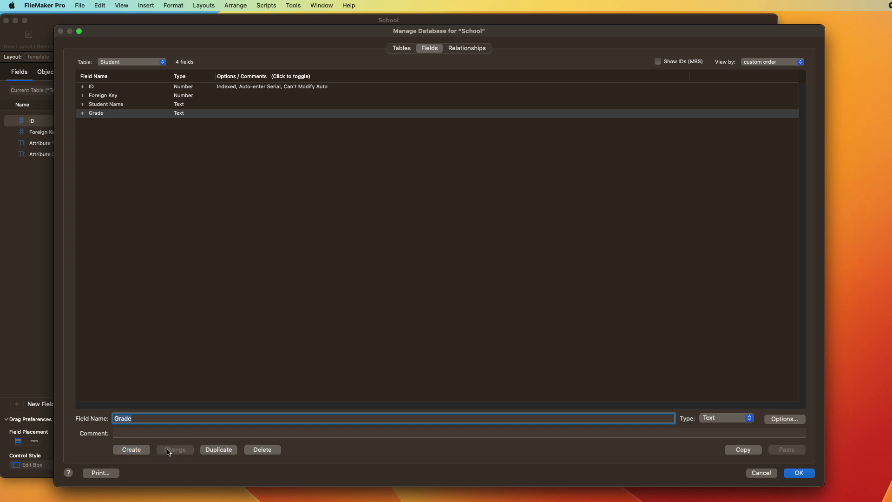
left_click(808, 476)
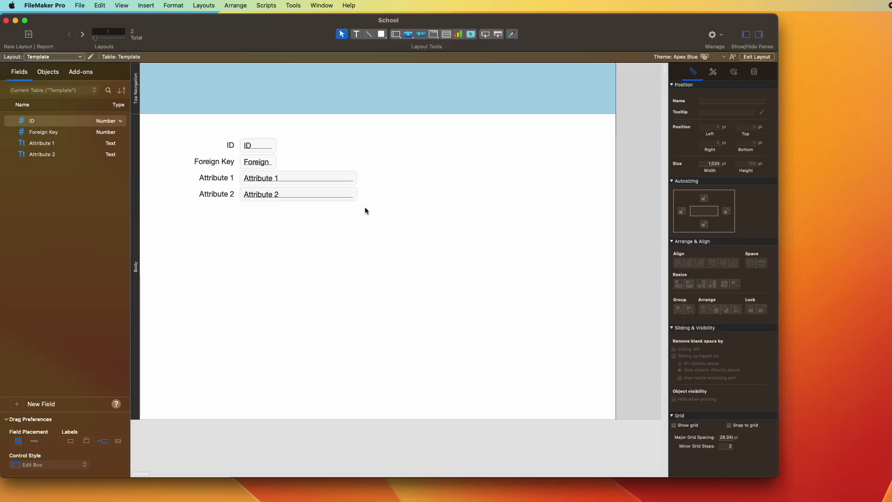
Step: On the Student layout in Browse mode, add a first student record with the student's name
left_click(72, 57)
left_click(62, 69)
key("super+b")
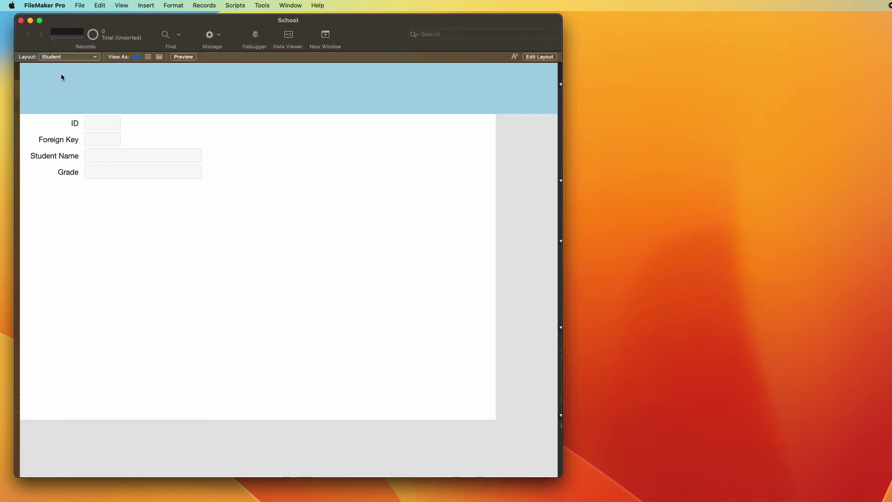
key("super+n")
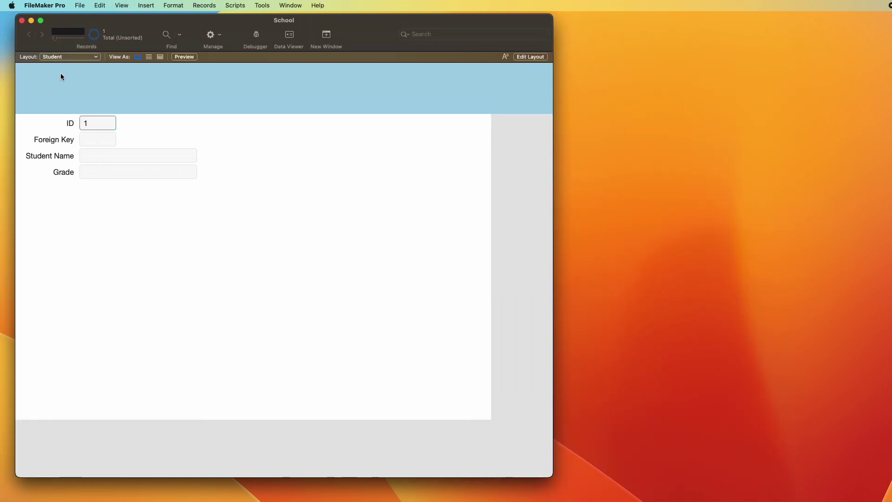
left_click(126, 155)
type("L")
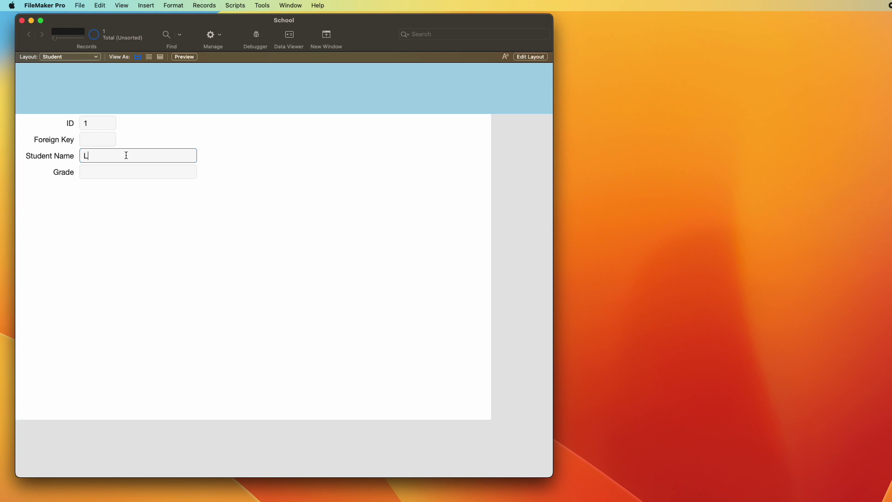
type("ucy")
key("Tab")
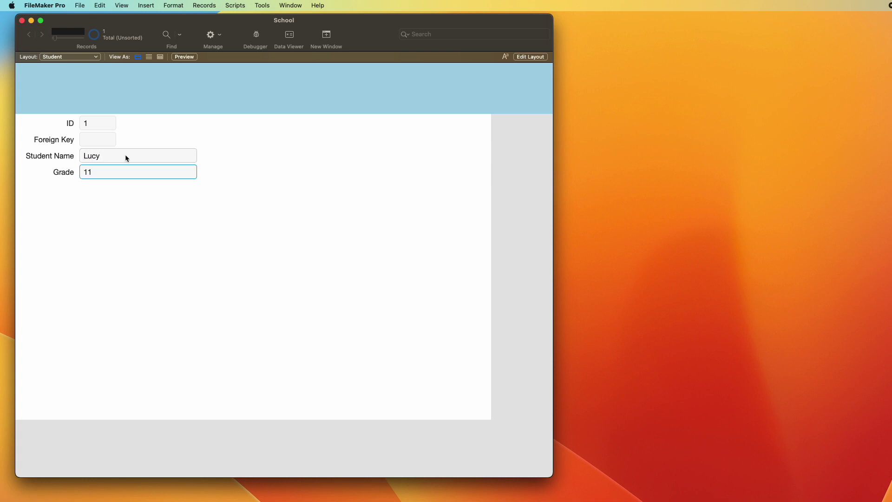
Step: Add a second student record with the student's name and Grade 10
key("super+n")
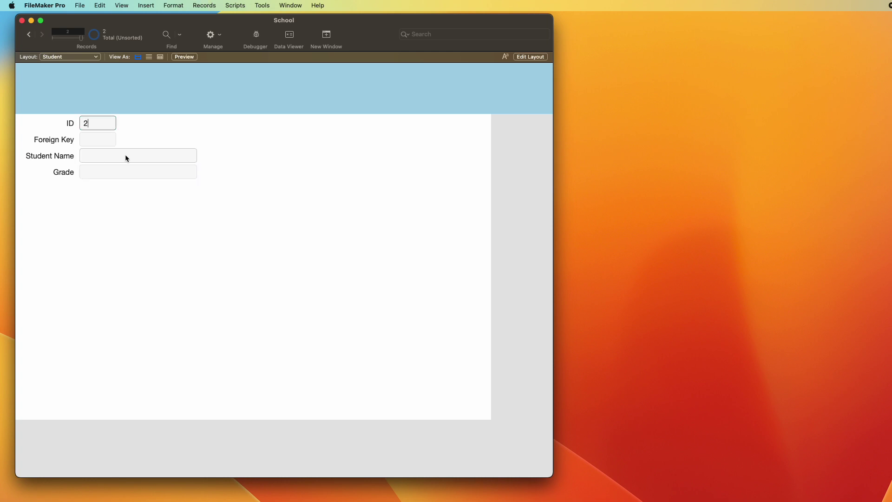
key("Tab")
key("Tab")
type("Ranger")
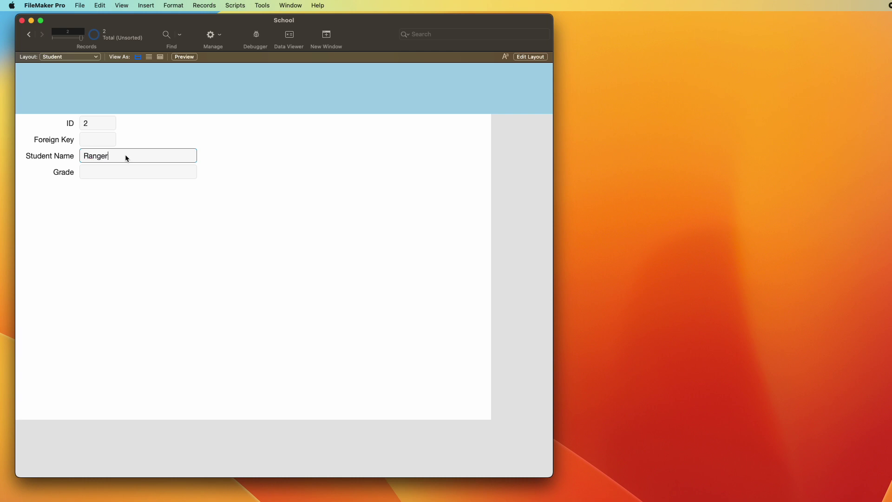
key("Tab")
type("10")
left_click(319, 204)
key("super+j")
Step: Add a text field named Class to the Student table
key("super+shift+d")
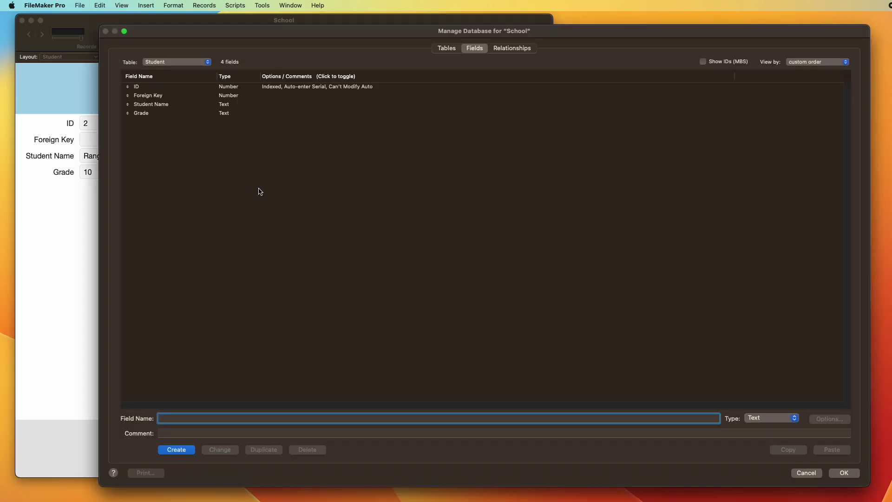
type("Class")
key("Return")
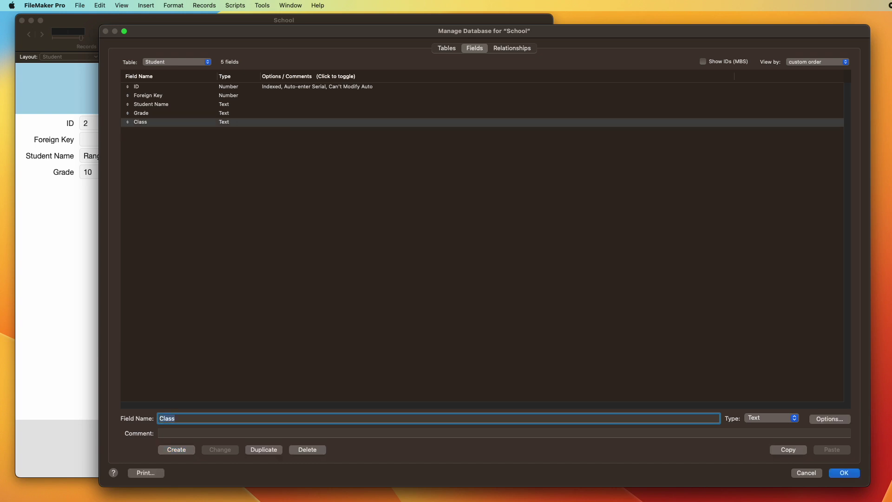
key("Return")
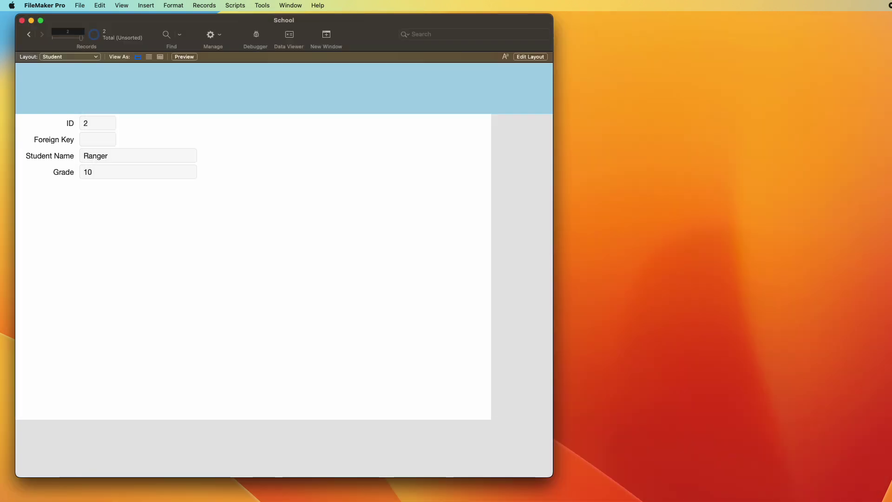
Step: Shift the Student layout's fields and place the Class field below Grade
key("super+l")
key("super+a")
left_click_drag(221, 175, 231, 177)
left_click(143, 173)
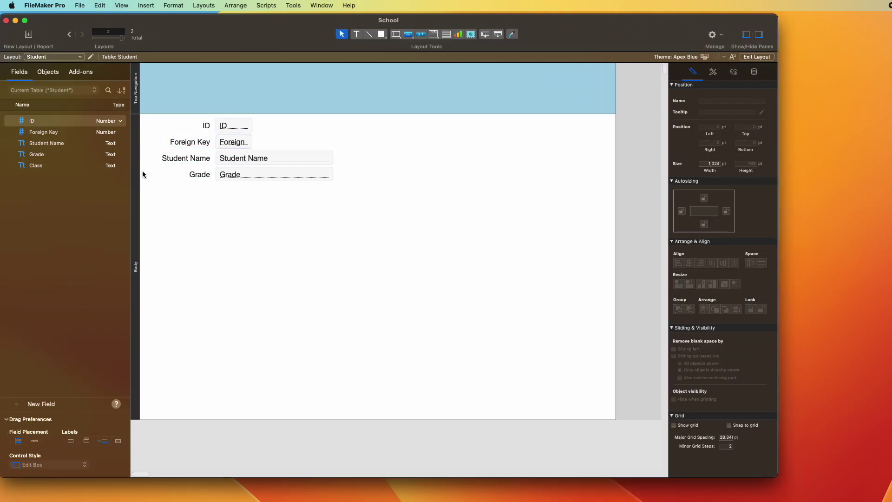
left_click_drag(40, 166, 234, 199)
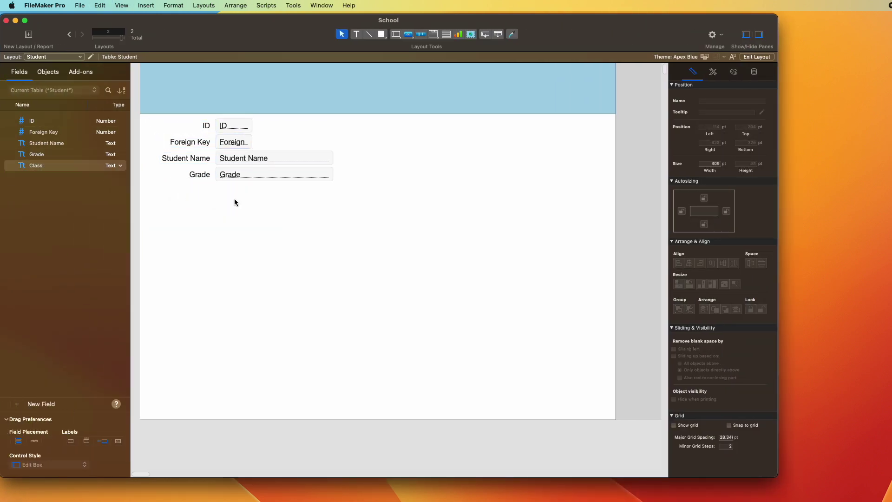
key("super+b")
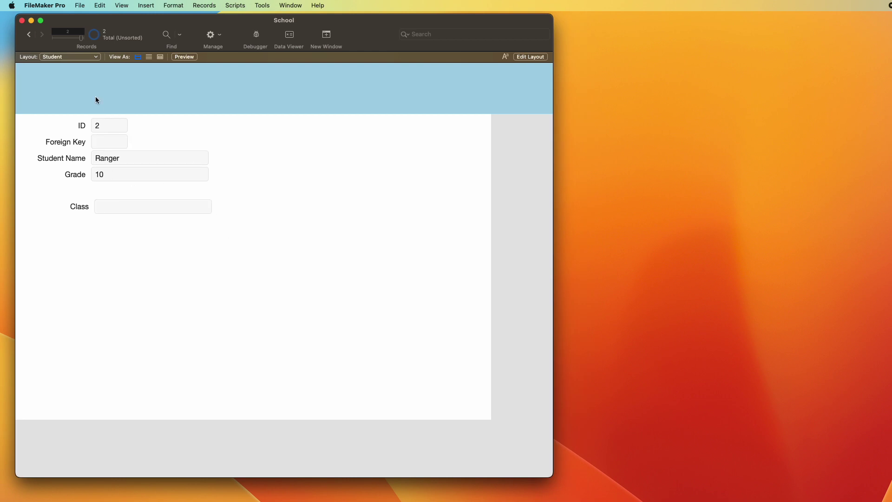
Step: Set the first student's class to Music 101 Baroque Era
key("ctrl+Up")
left_click(149, 207)
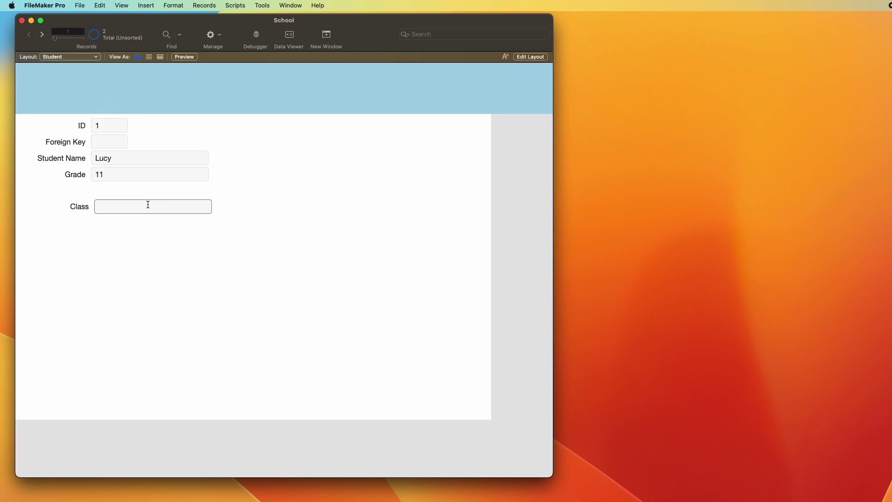
type("Music 101 Baroque Era")
left_click(182, 277)
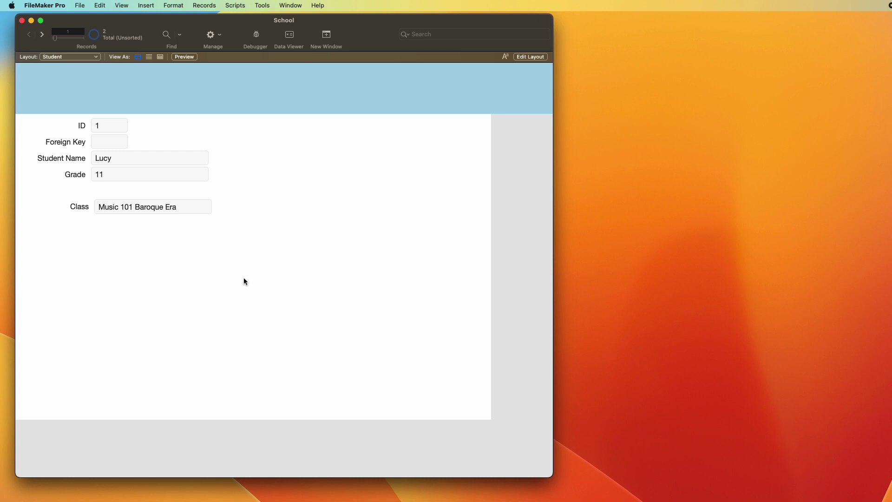
Step: Add a third student record with the student's name, Grade 11 and class Art History
key("super+n")
left_click(130, 156)
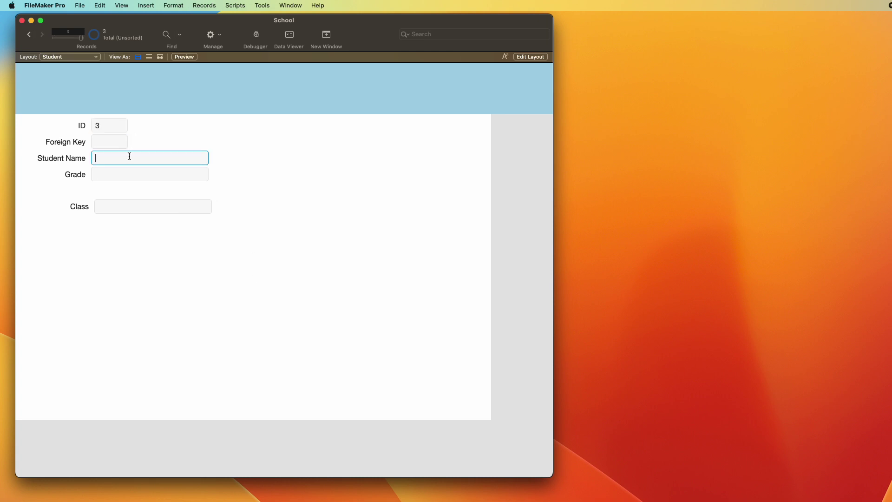
type("Lucy")
left_click(144, 176)
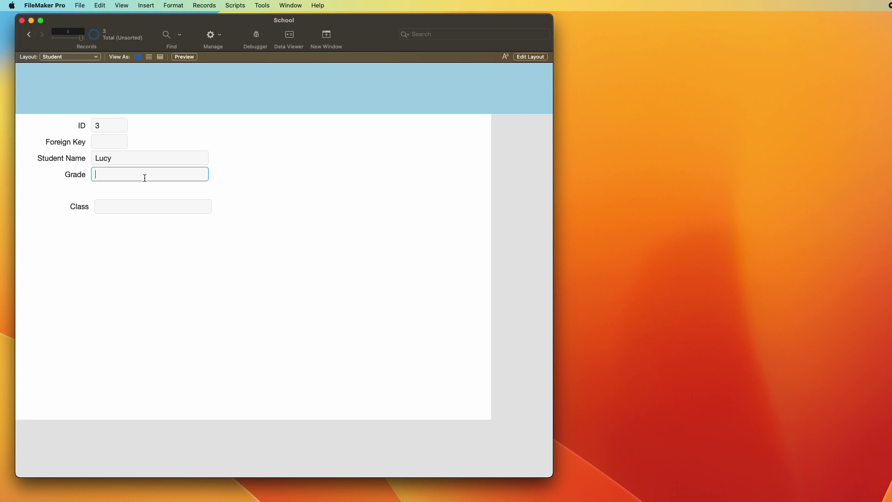
type("11")
key("Tab")
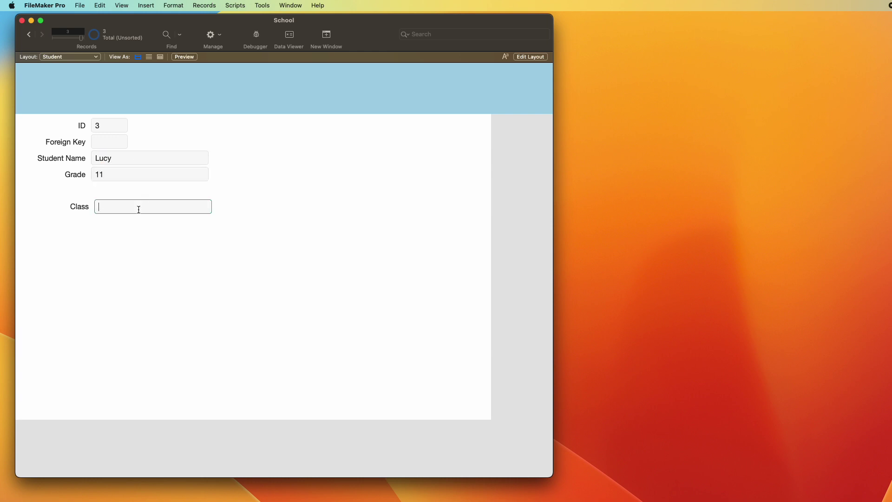
type("Art History")
key("Return")
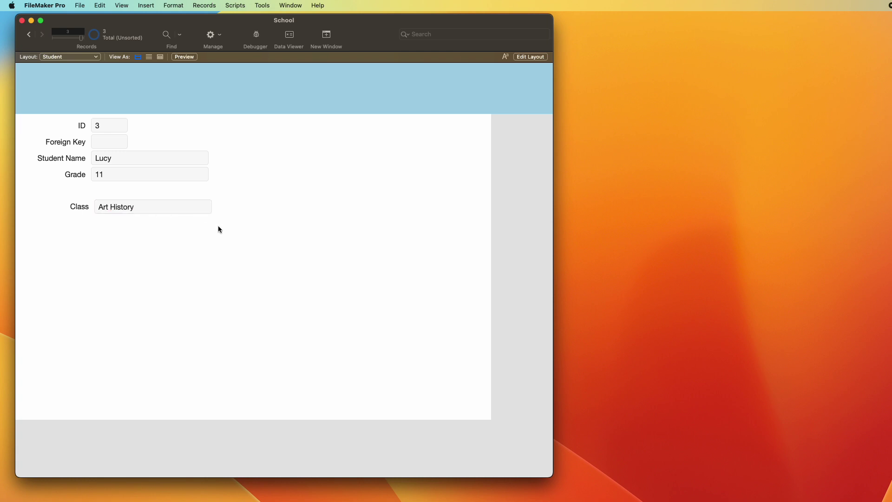
Step: In Table view, widen the Class column and set the second student's class to Math 101
left_click(160, 57)
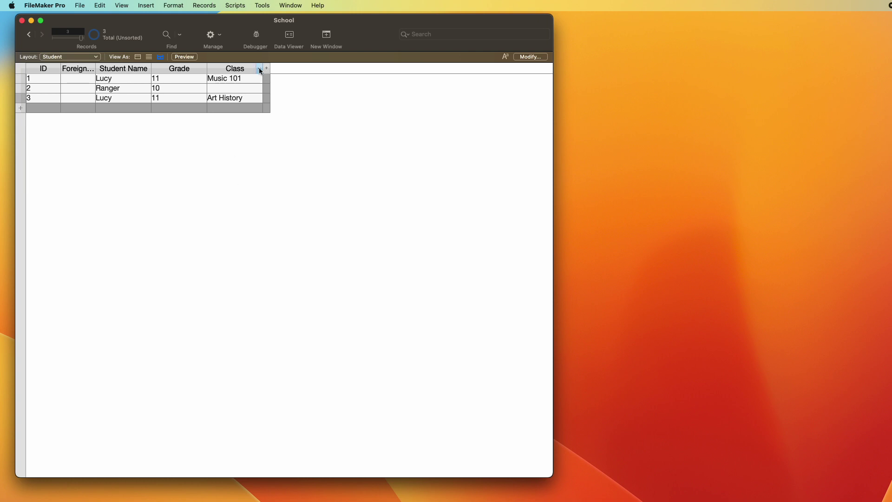
left_click_drag(263, 68, 299, 131)
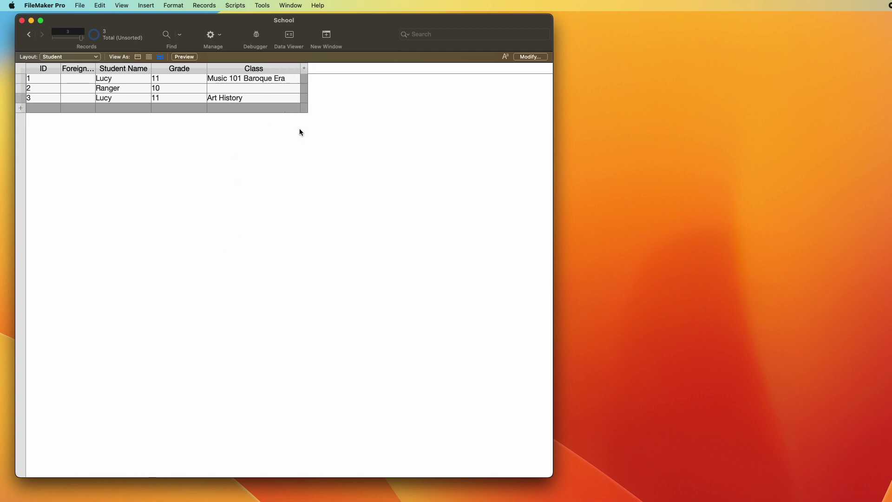
left_click(242, 89)
type("Math 101")
Step: Paste another copy of the Template table and rename it Class
key("super+shift+d")
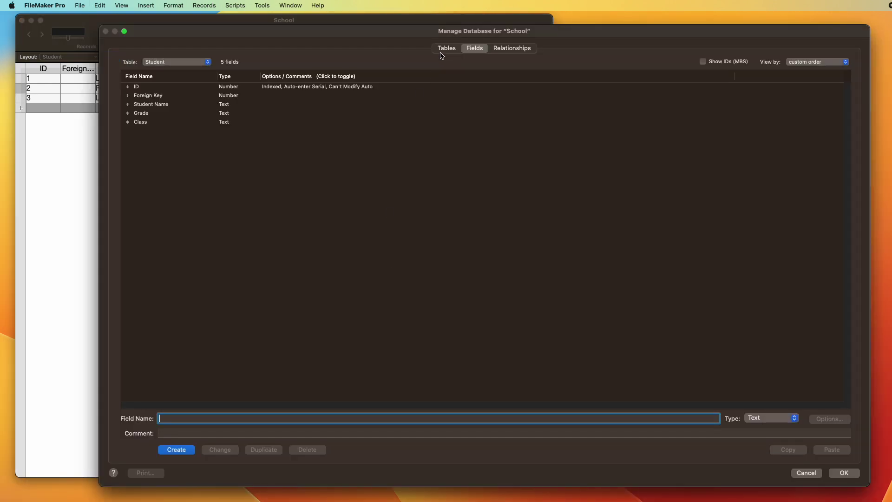
left_click(447, 48)
left_click(269, 193)
key("super+v")
key("Tab")
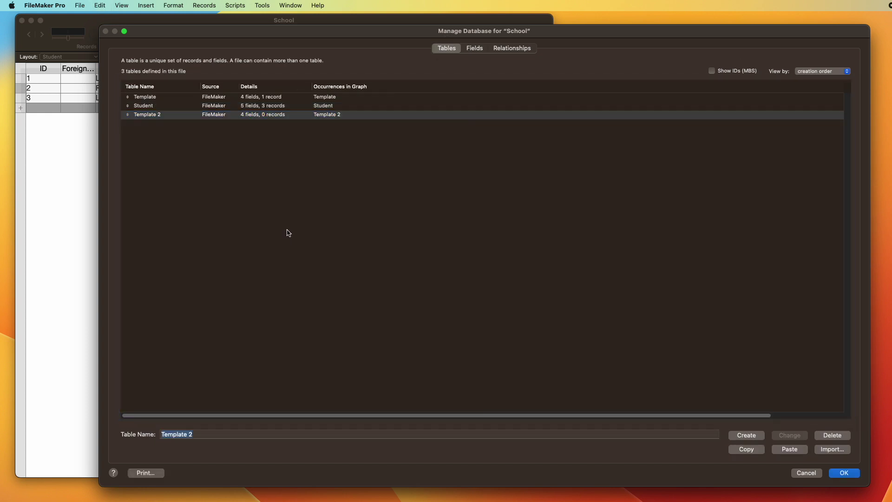
type("Class")
left_click(790, 434)
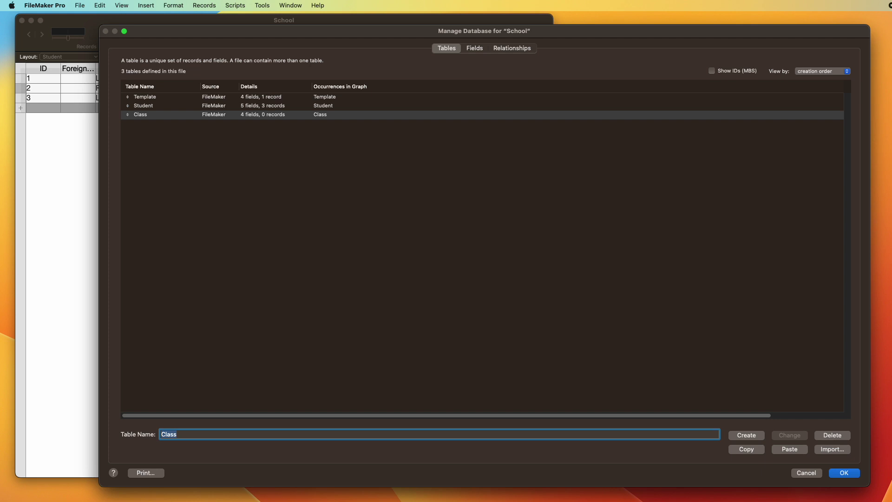
key("Return")
Step: Switch to the Class layout and create a new record
left_click(57, 57)
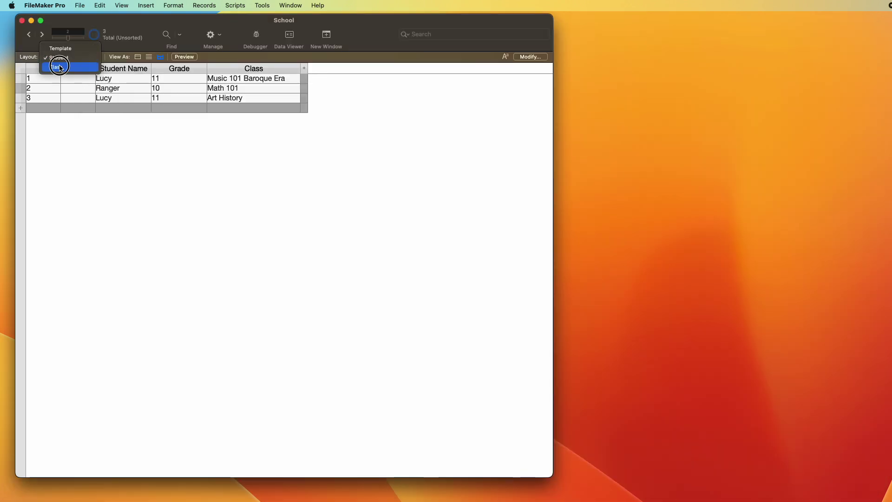
left_click(56, 67)
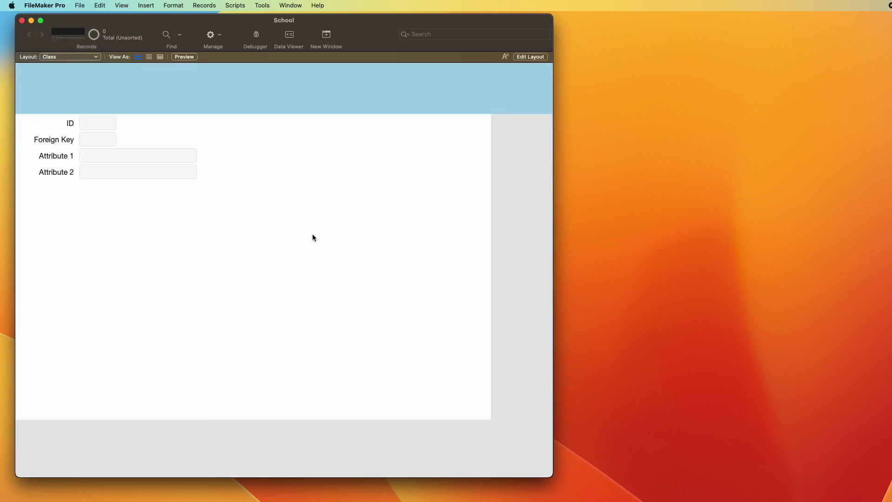
key("super+n")
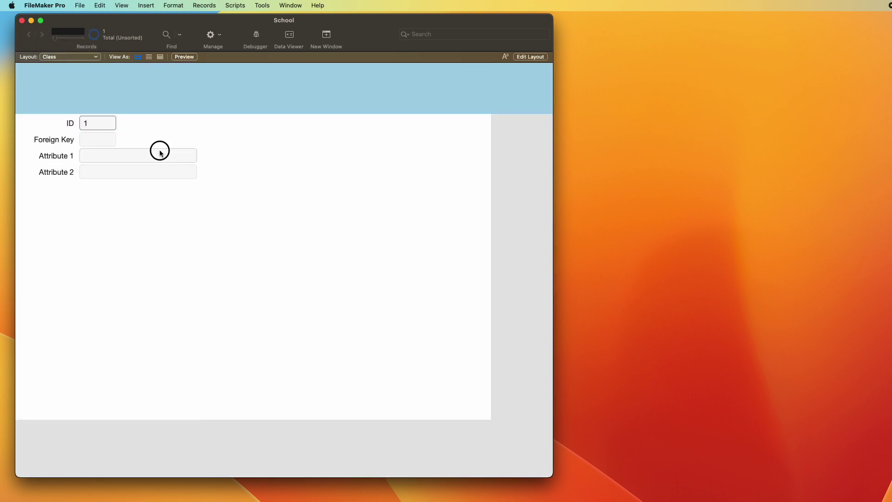
Step: Enter 'Music 101 – Baroque Era' into the new Class record's Attribute 1 field
left_click(160, 151)
type("Music 101")
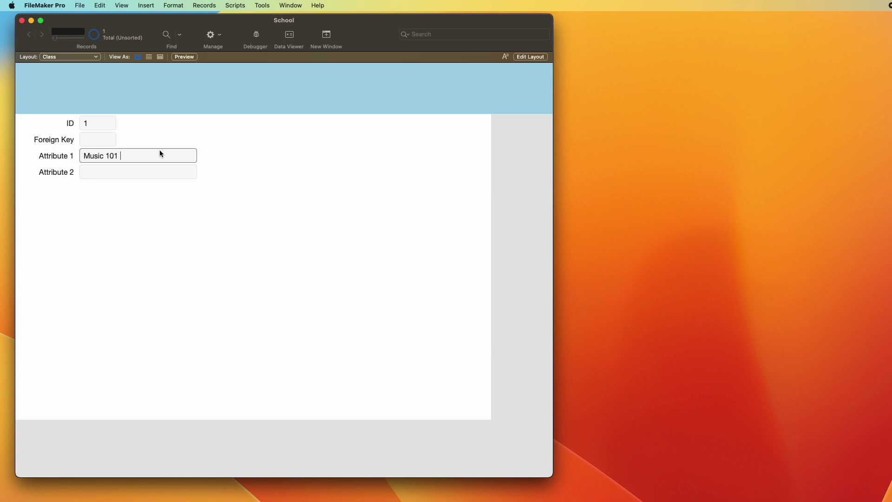
type(" –")
key("alt+space")
type("Bar")
key("Escape")
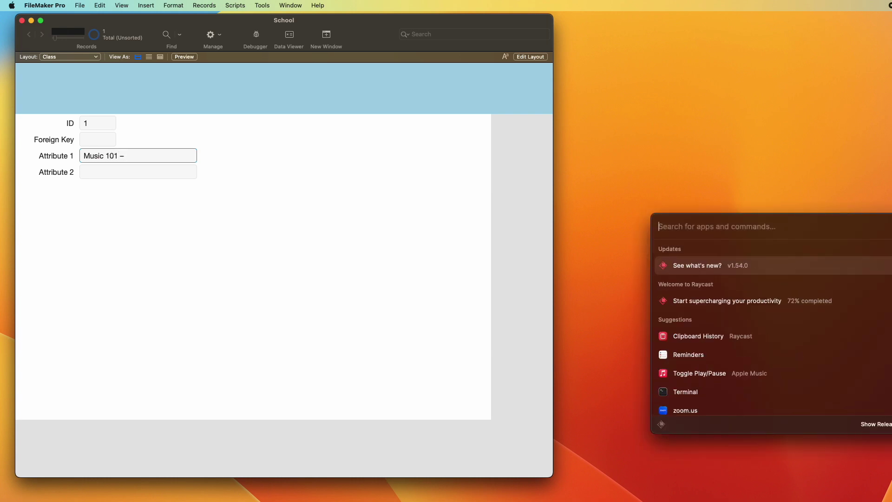
key("Escape")
type("Baroque Era")
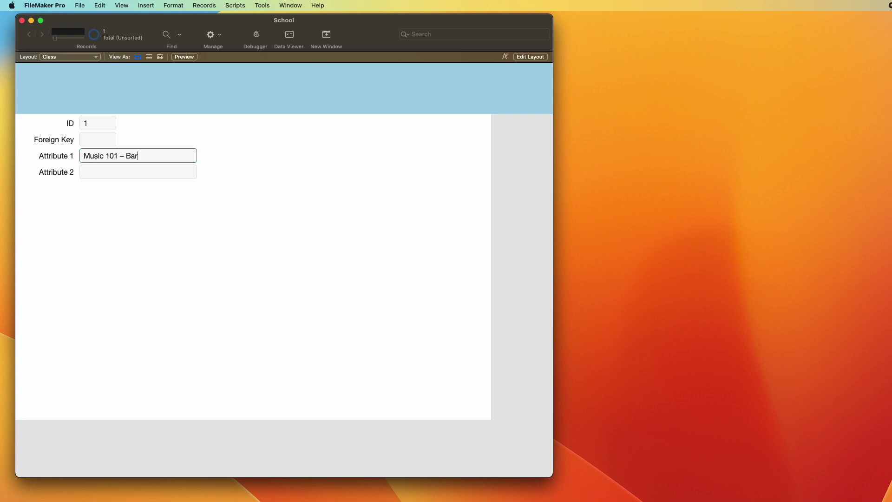
left_click(233, 215)
Step: Rename the Class table's Attribute 1 field to Class Name
key("super+shift+d")
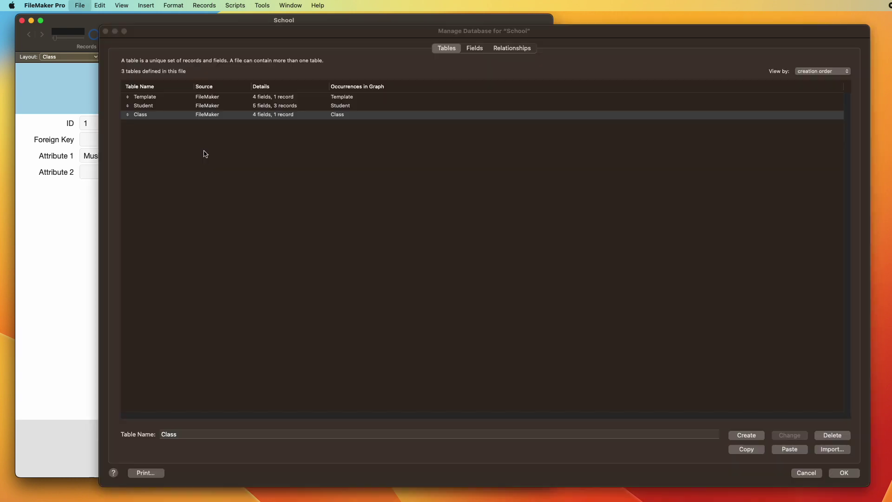
double_click(154, 114)
left_click(153, 104)
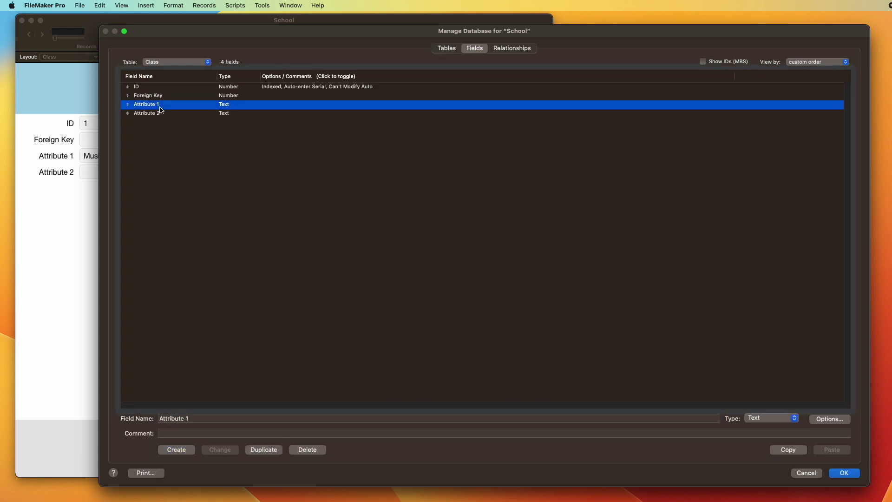
key("Tab")
type("Class Name")
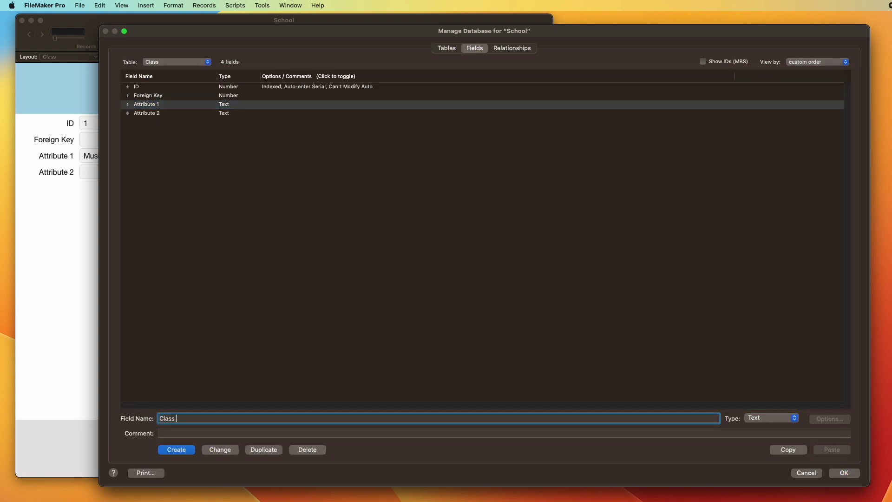
left_click(227, 451)
Step: Rename Attribute 2 to Teacher and save the field definitions
left_click(163, 116)
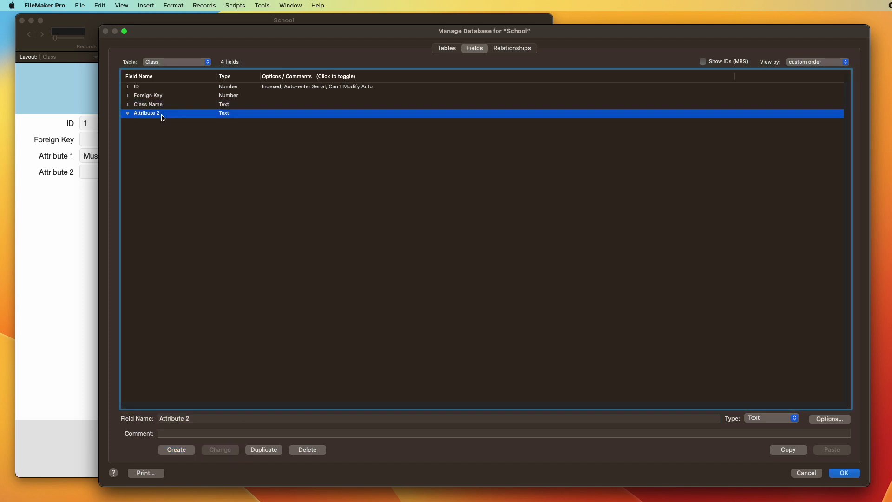
key("Tab")
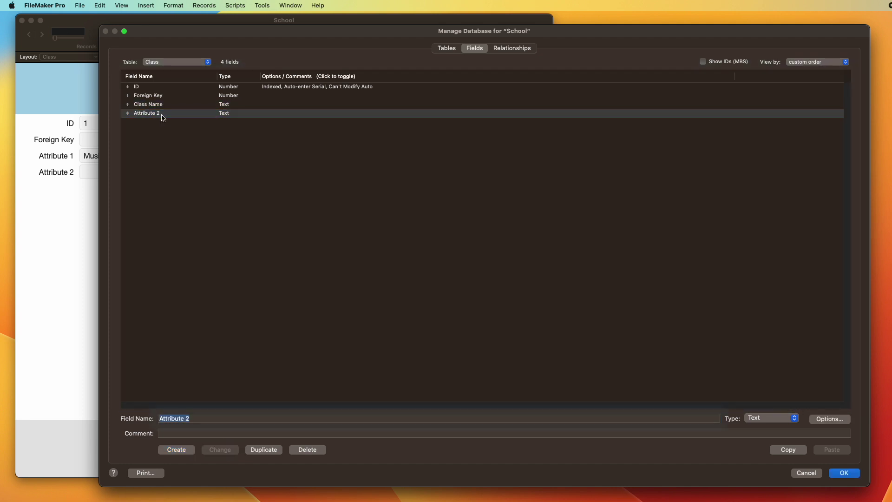
type("Teacher")
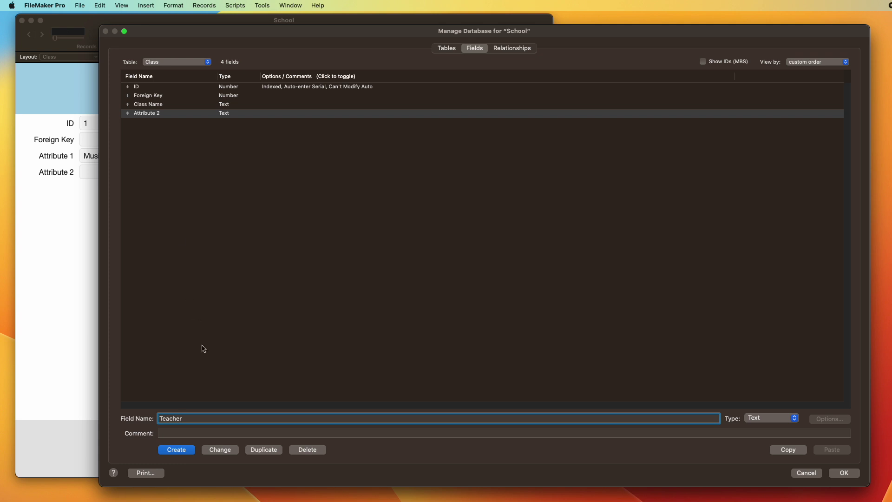
left_click(226, 451)
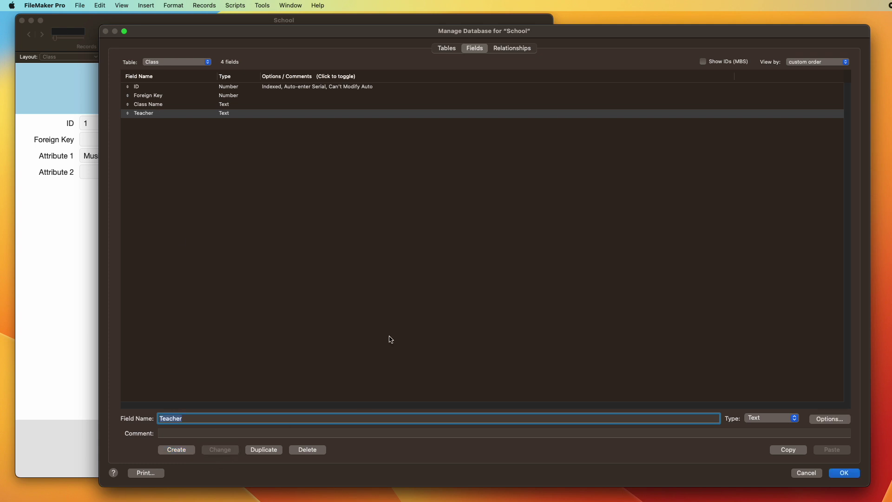
left_click(844, 473)
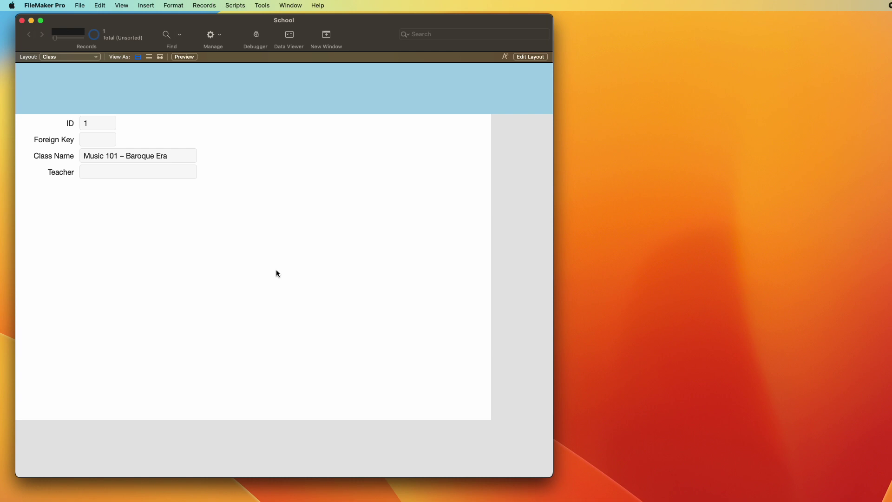
Step: Enter the first class's teacher and add a Math 101 class record with its teacher
left_click(158, 175)
type("Matt")
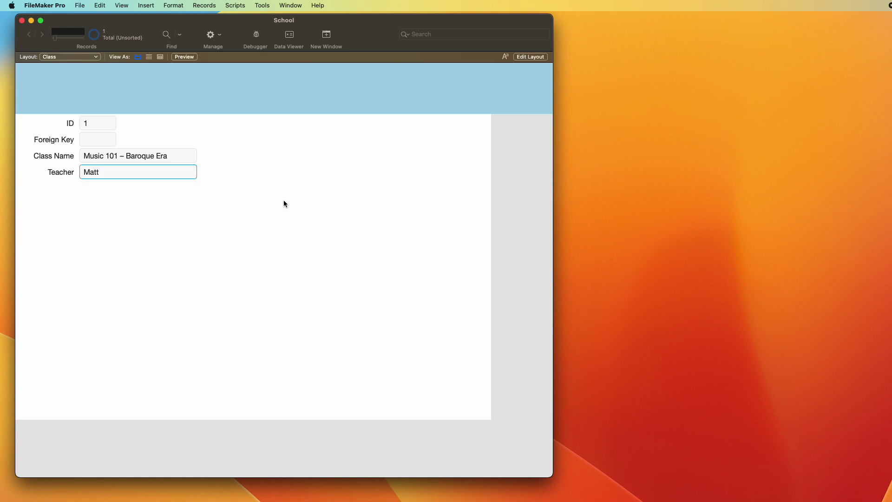
key("super+n")
left_click(159, 171)
left_click(158, 159)
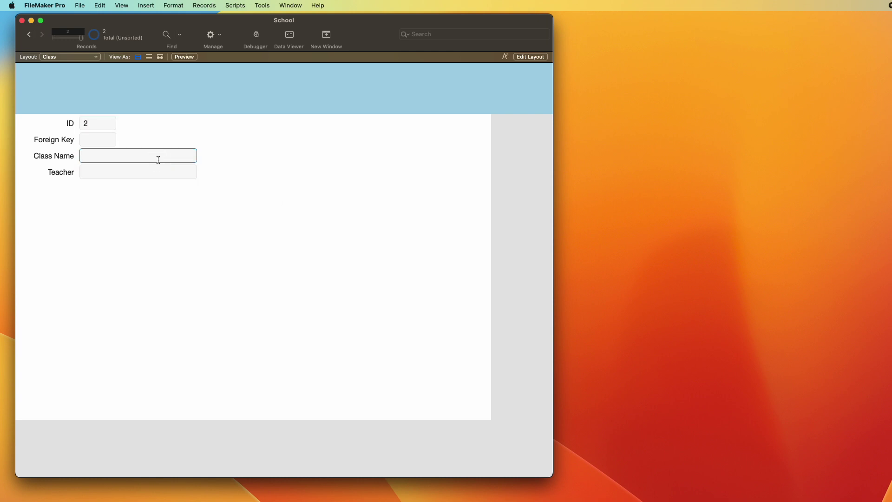
type("Math 101")
key("Tab")
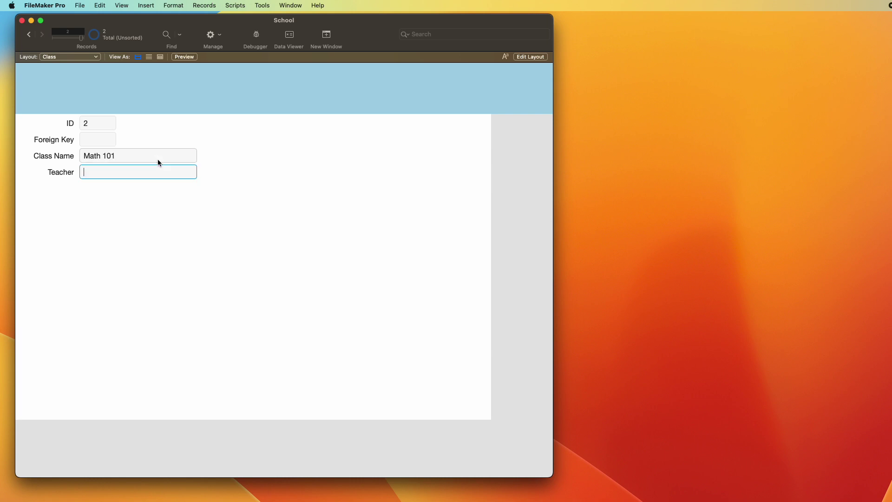
type("Mr. Ebbe")
key("Return")
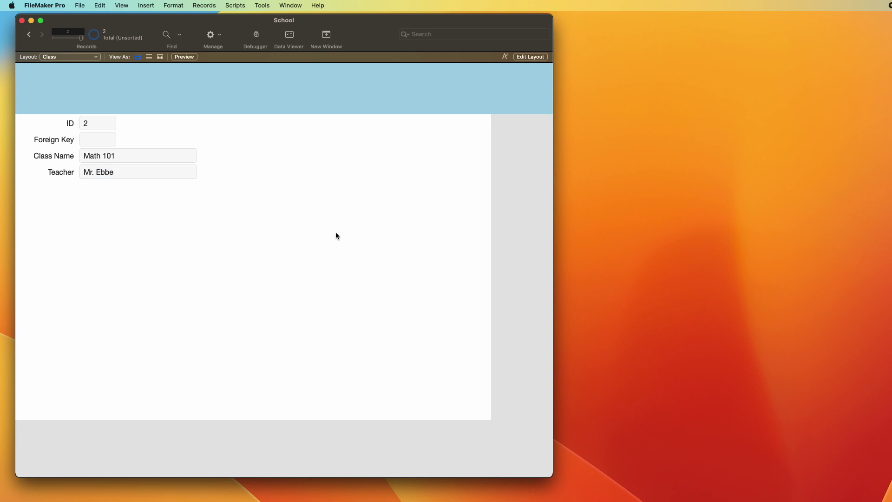
Step: Check both class records, view them in Table view, then return to Form view
key("ctrl+Up")
key("ctrl+Down")
left_click(160, 57)
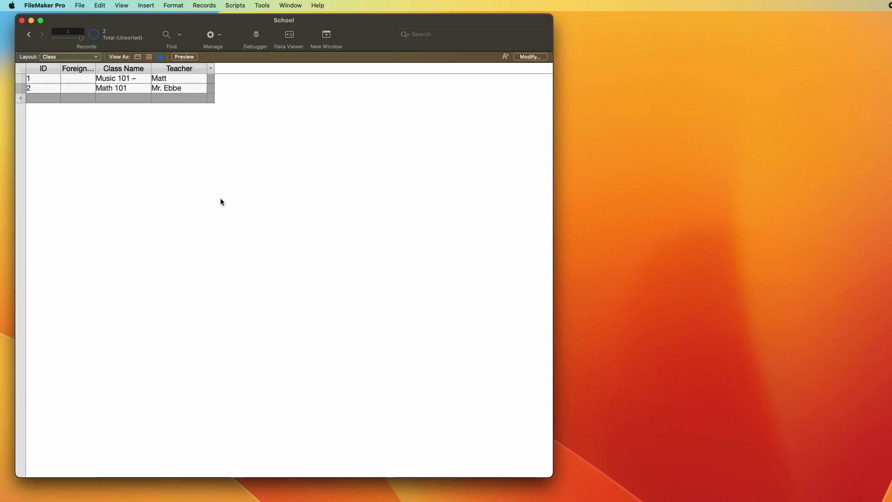
left_click(138, 57)
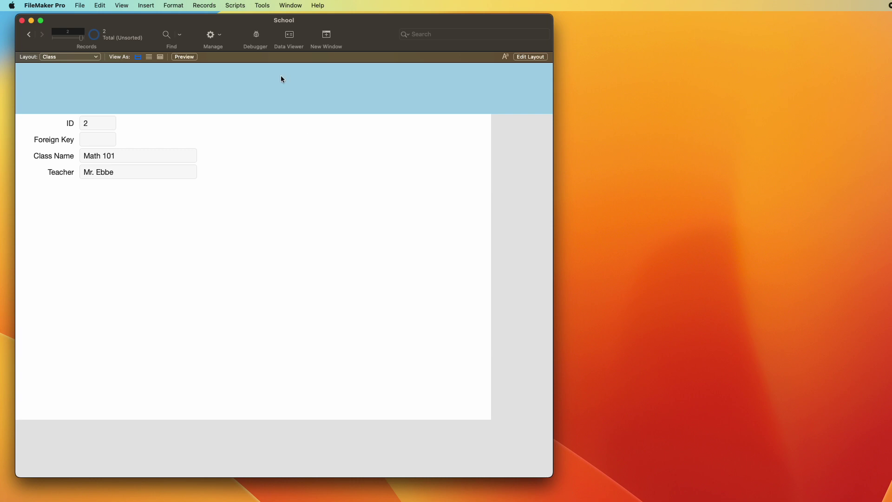
Step: Open a second window on the School database, then shrink and reposition it
left_click(290, 5)
left_click(299, 18)
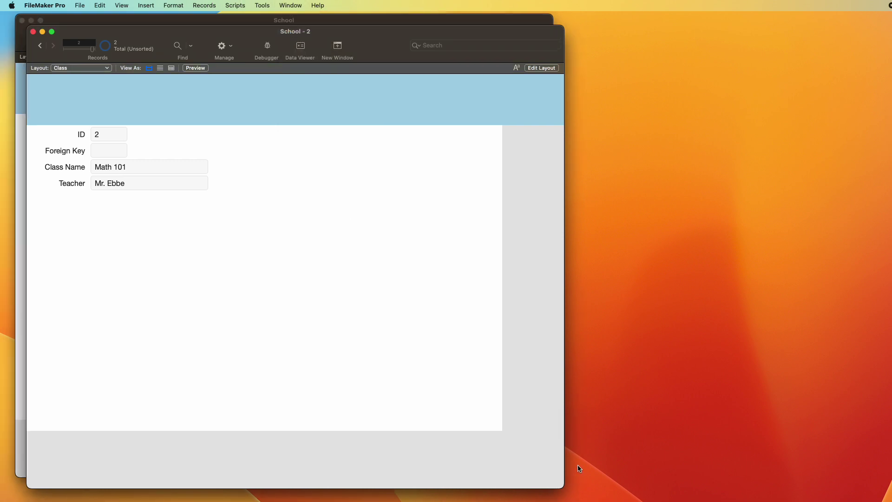
left_click_drag(536, 470, 371, 386)
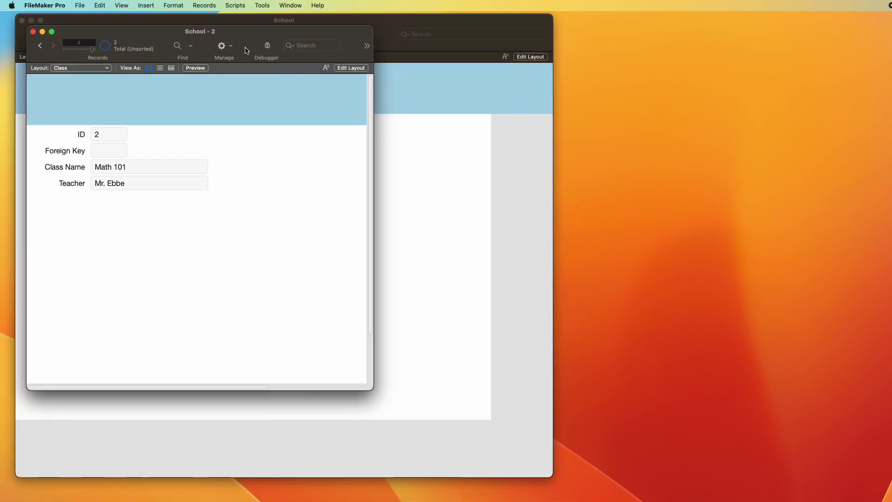
left_click_drag(302, 45, 780, 111)
Step: Return to the main School window and switch it to the Student layout
left_click(251, 163)
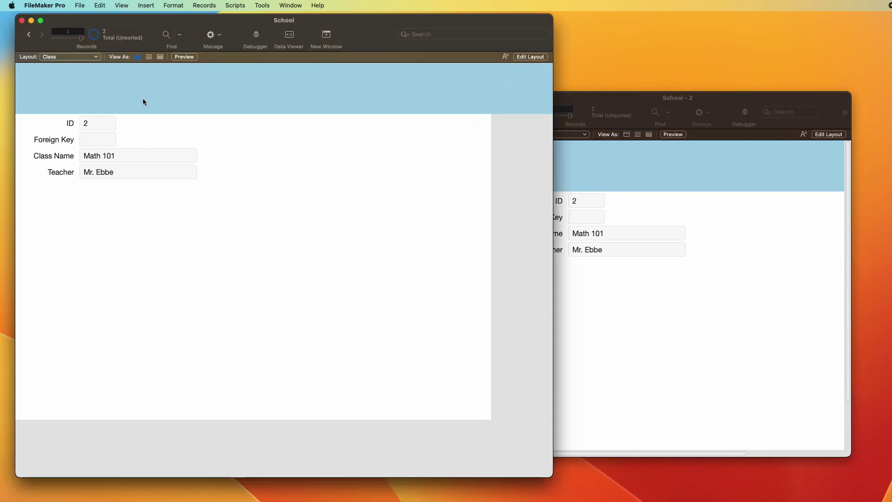
left_click(53, 57)
left_click(54, 46)
Step: Permanently delete the Class field from the Student table in Manage Database
key("super+shift+d")
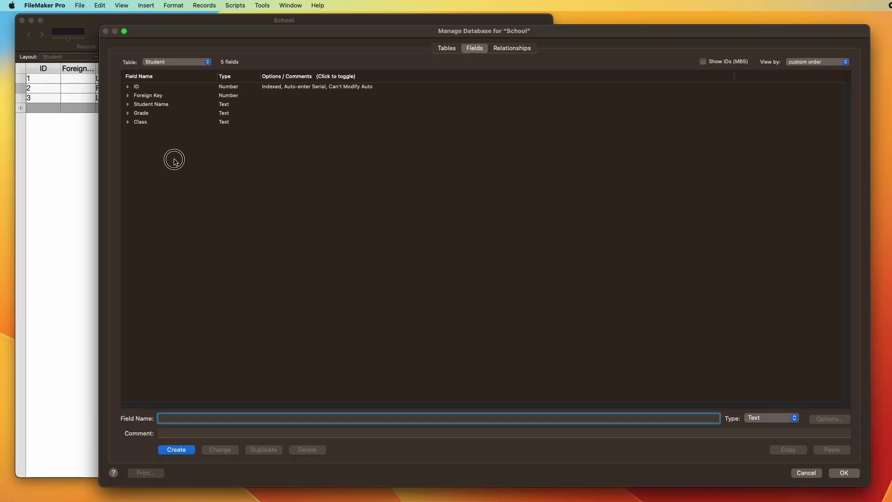
left_click(153, 123)
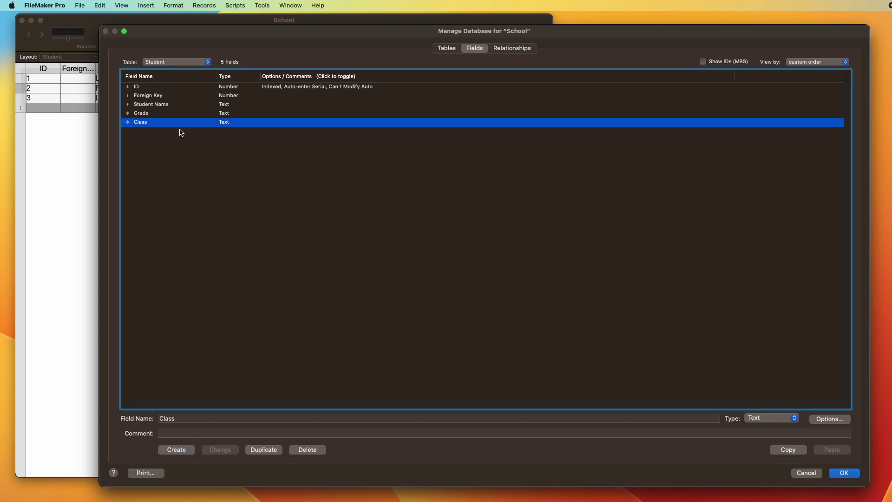
key("BackSpace")
left_click(162, 139)
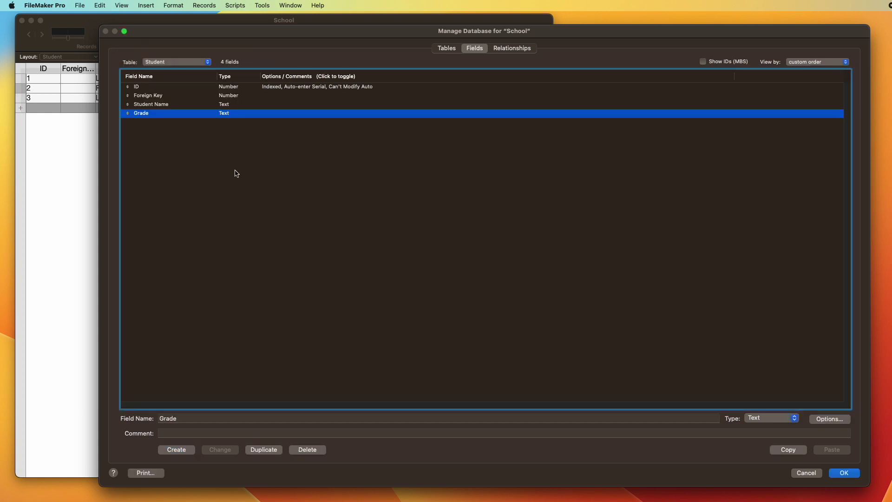
Step: Space the Class and Student tables apart in the relationships graph and save the changes
left_click(513, 48)
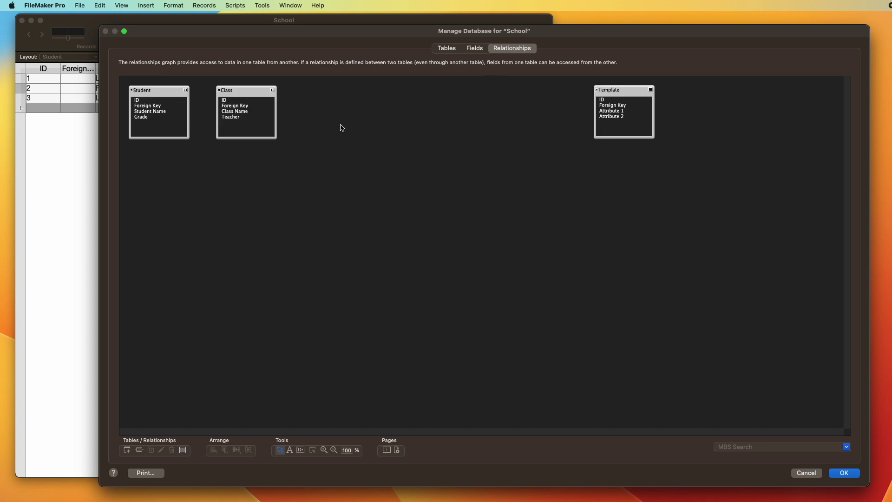
left_click(279, 85)
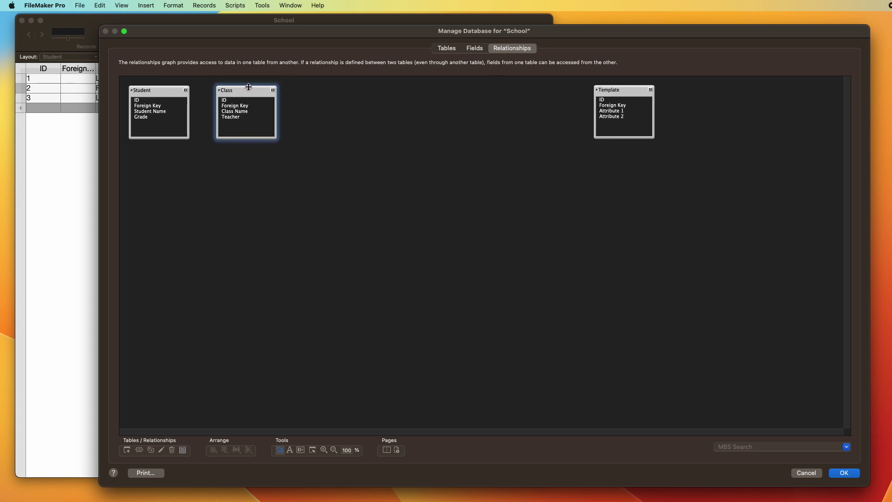
left_click_drag(248, 90, 277, 93)
left_click_drag(168, 93, 171, 97)
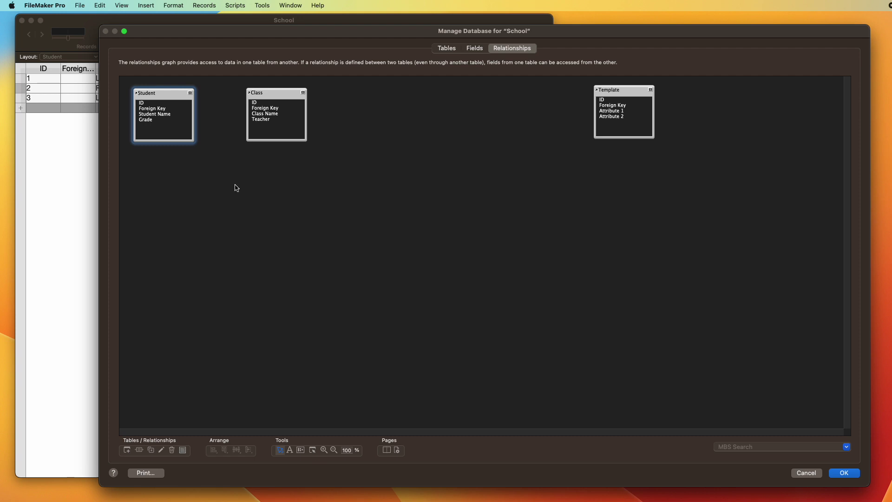
left_click(843, 473)
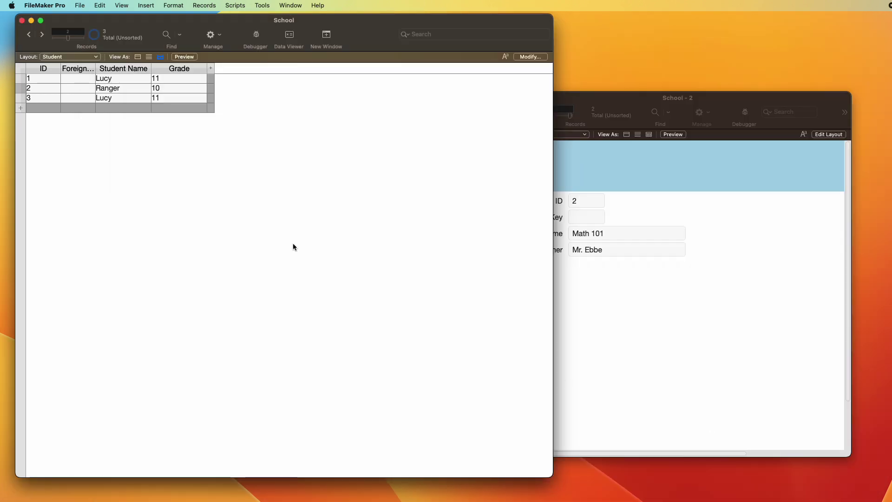
Step: Switch the School window to the Class layout and move it slightly lower
left_click(66, 57)
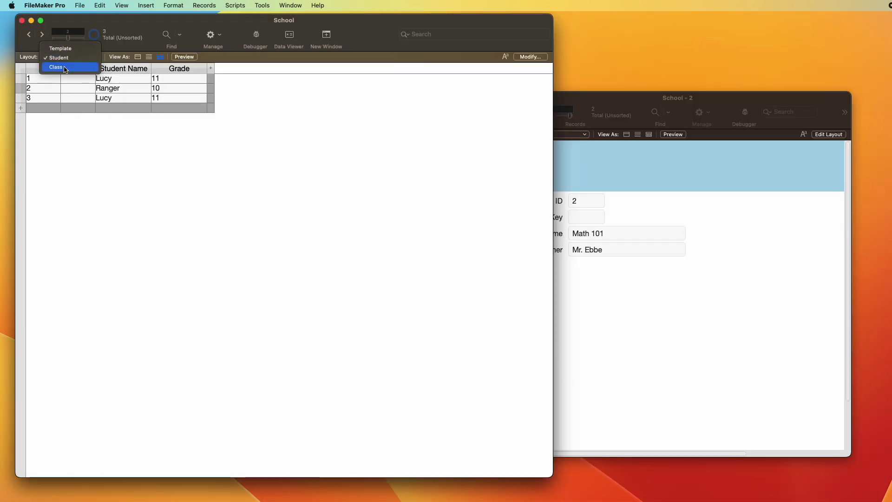
left_click(57, 67)
left_click_drag(194, 29, 194, 50)
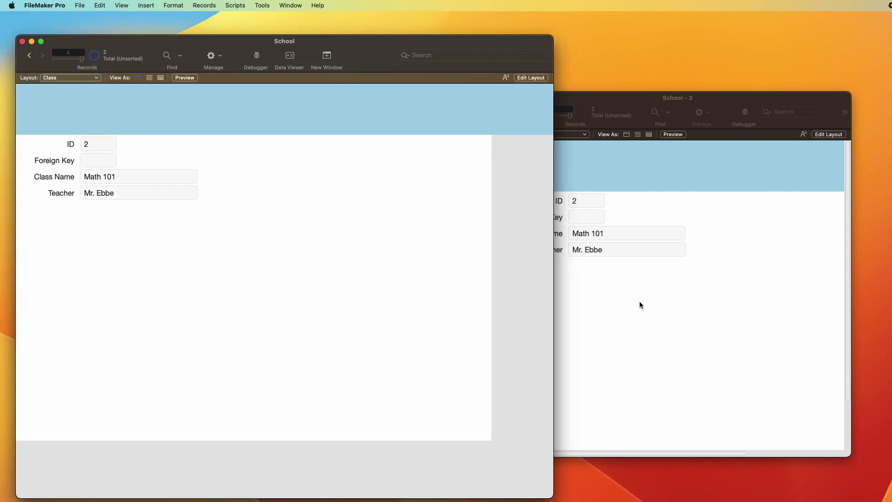
Step: In School - 2, go back to the Music 101 – Baroque Era class record
left_click(753, 342)
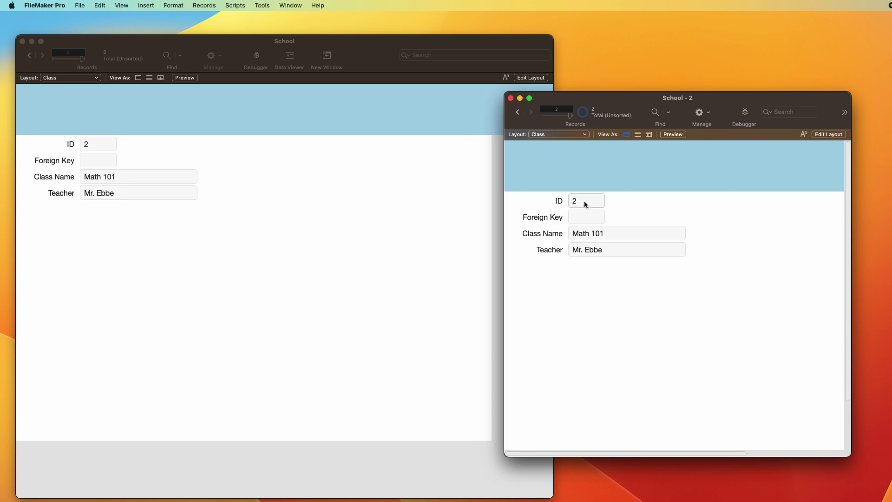
left_click(149, 224)
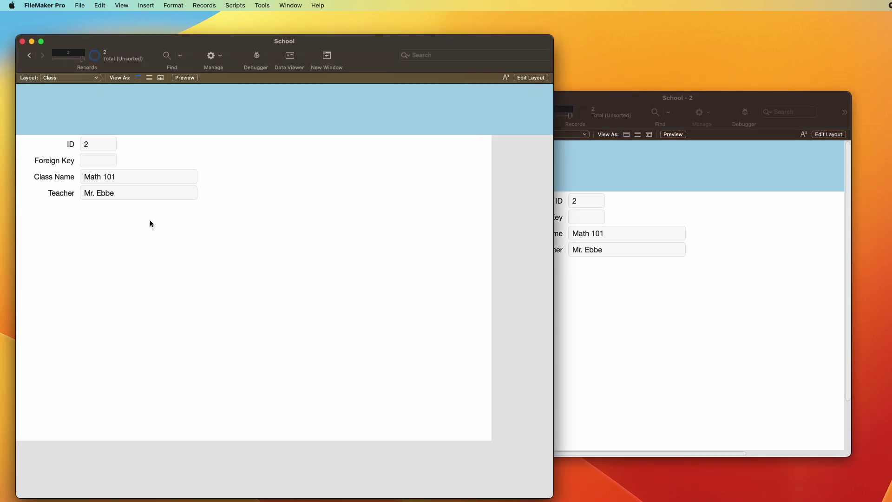
left_click(607, 279)
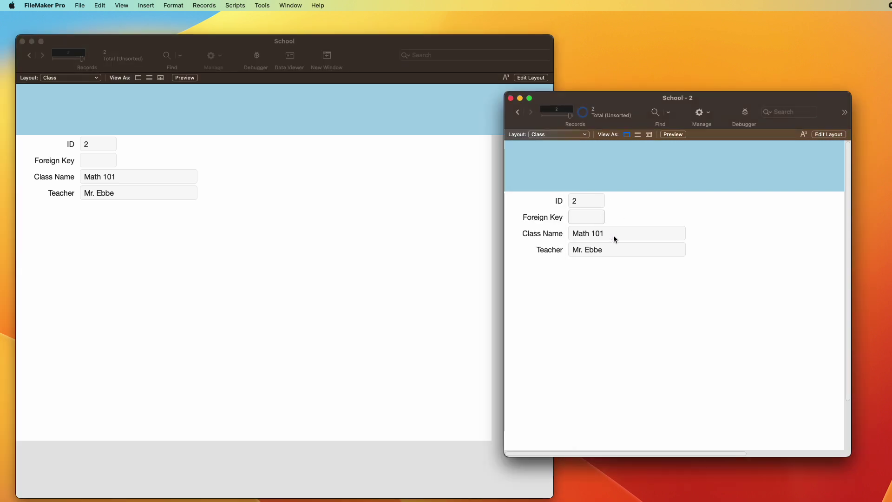
key("ctrl+Up")
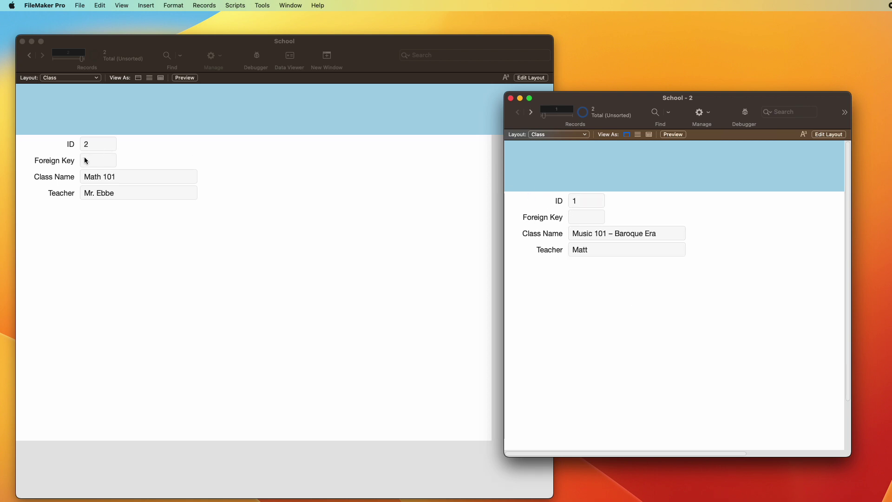
Step: Set the Music 101 – Baroque Era record's Foreign Key to 1
left_click(252, 169)
key("ctrl+Up")
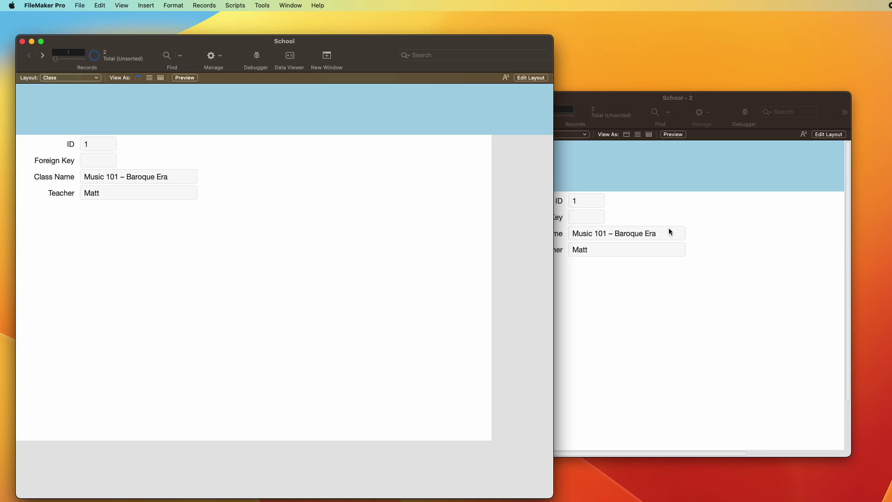
left_click(669, 231)
left_click(576, 217)
type("1")
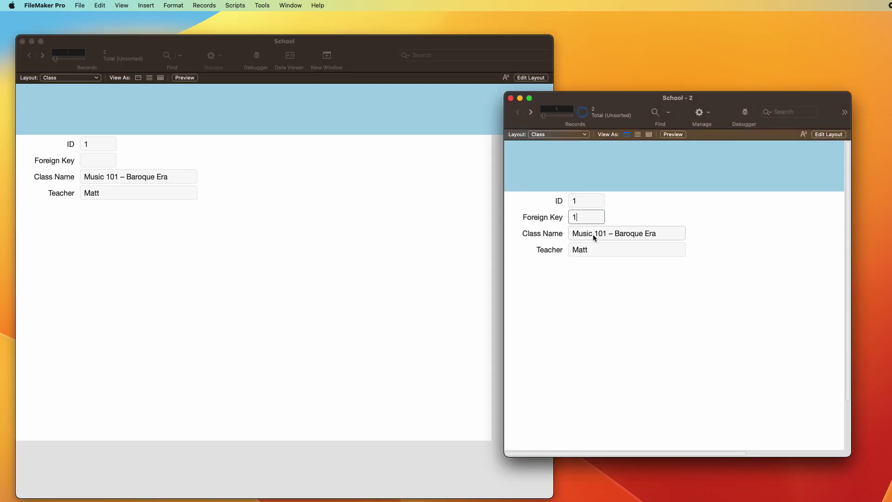
left_click(639, 281)
Step: Add a third class record: Foreign Key 2, Class Name 'Music 101', Teacher 'Matt'
key("super+n")
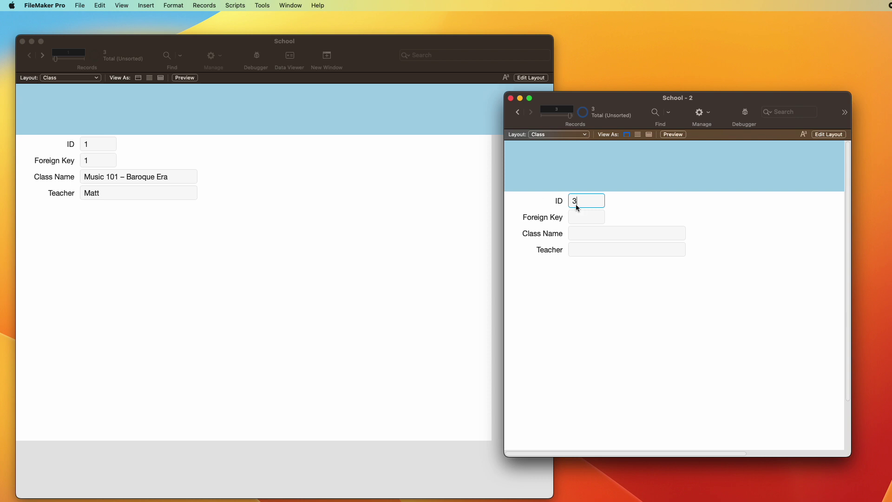
left_click(587, 214)
type("2")
left_click(607, 237)
type("Music 101")
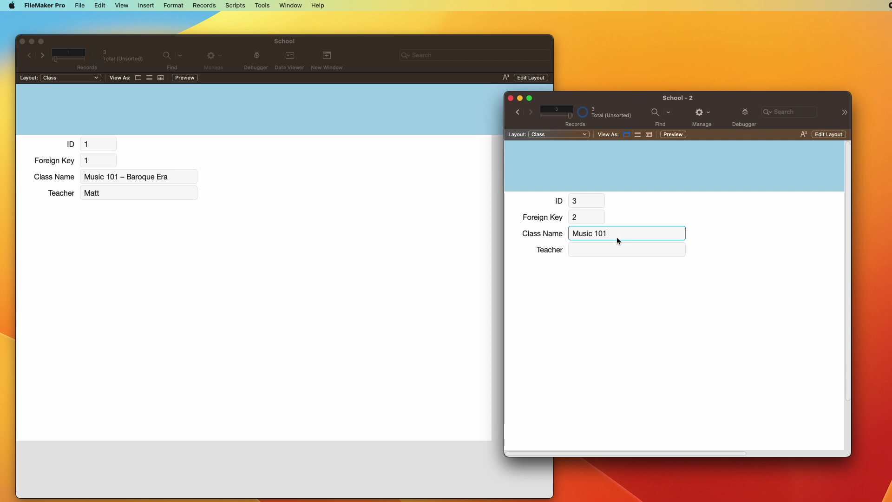
left_click(635, 248)
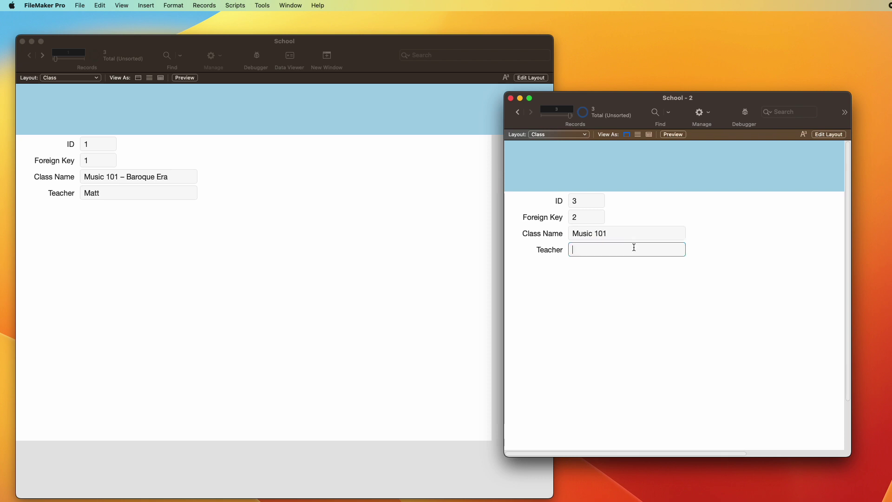
key("ctrl+Up")
key("ctrl+Up")
key("ctrl+Down")
key("ctrl+Down")
type("Matt")
Step: View the class records as a table with a widened Class Name column, then reopen Manage Database
left_click(649, 135)
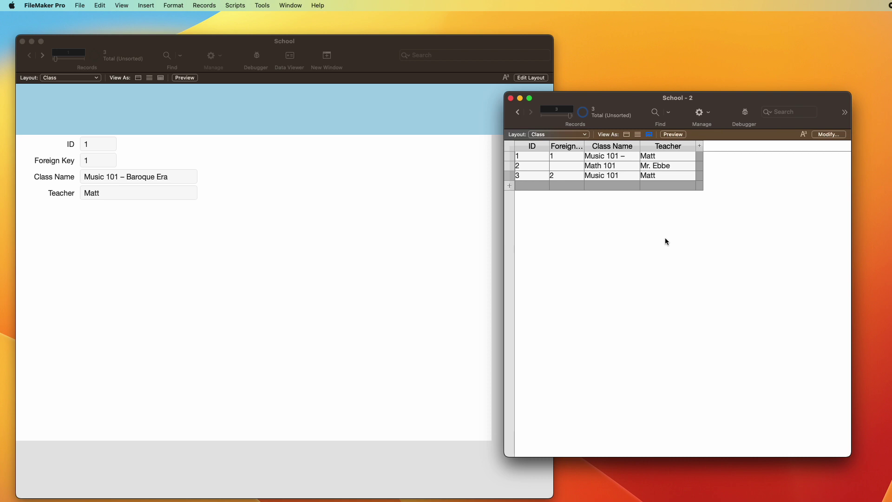
left_click_drag(640, 143, 669, 145)
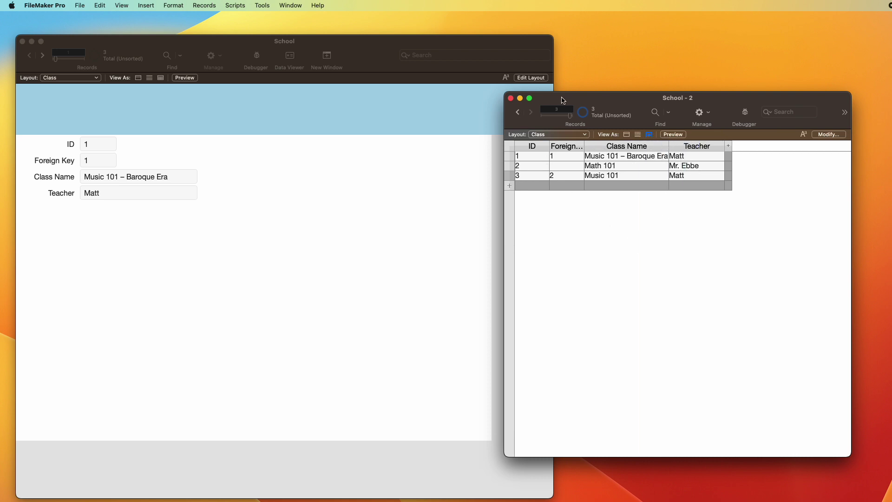
key("super+l")
left_click(201, 231)
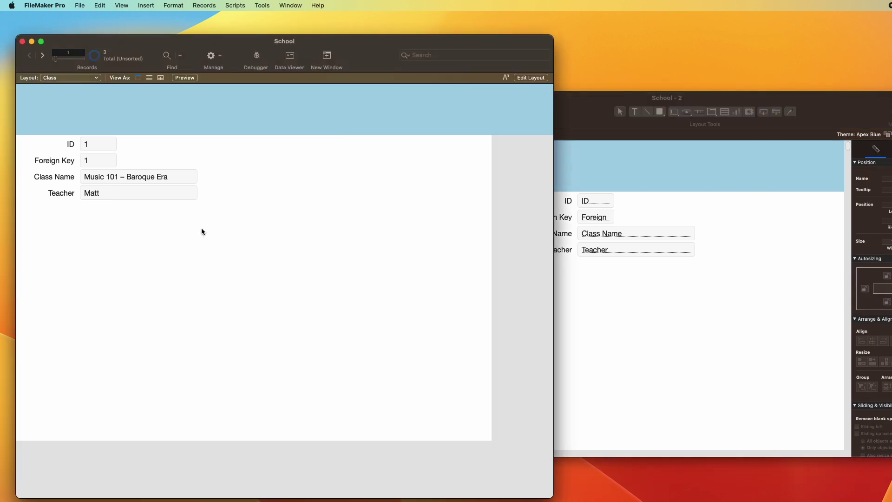
key("super+shift+d")
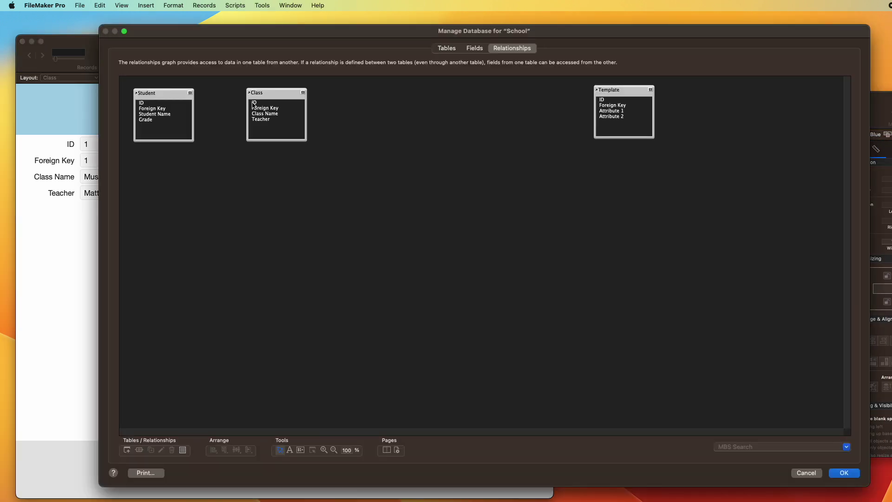
Step: After discarding trial links, relate Student's Foreign Key to Class's ID and close Manage Database
left_click_drag(270, 95, 285, 95)
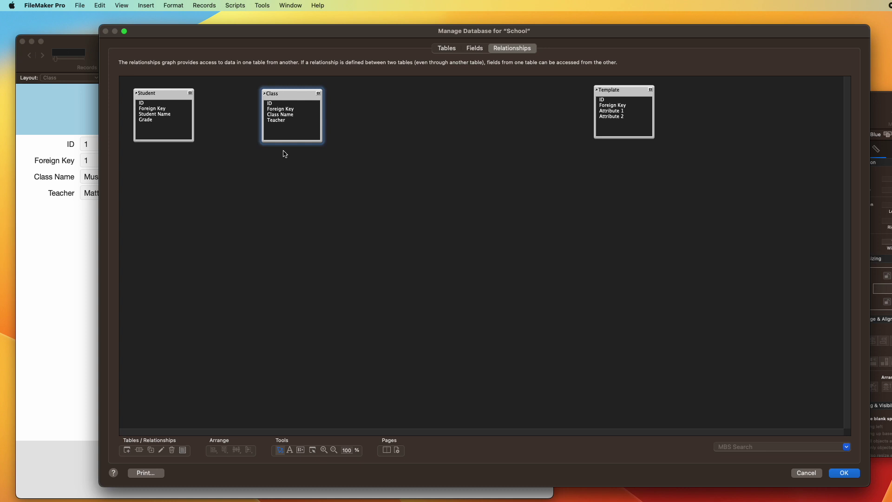
left_click_drag(170, 103, 288, 104)
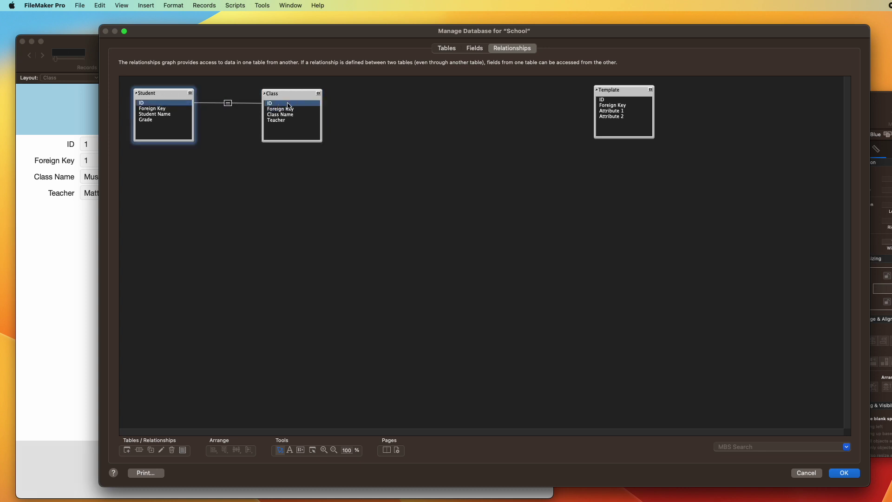
left_click(228, 100)
key("Delete")
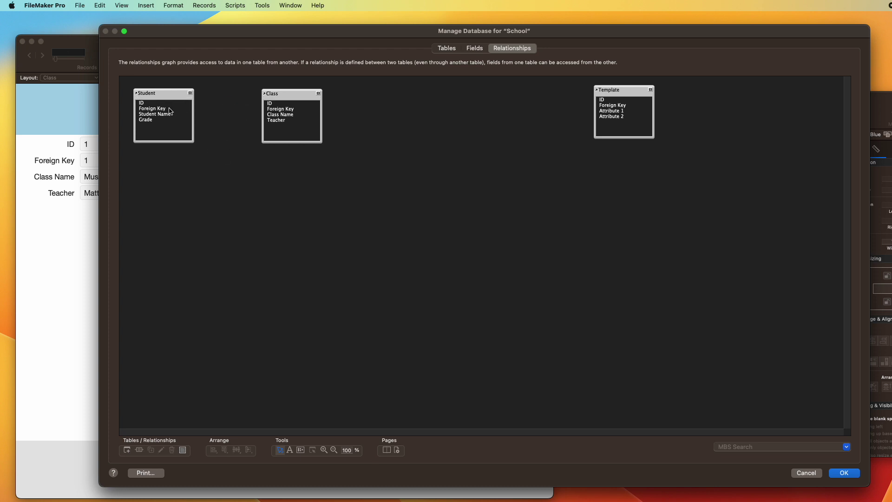
left_click_drag(170, 109, 293, 109)
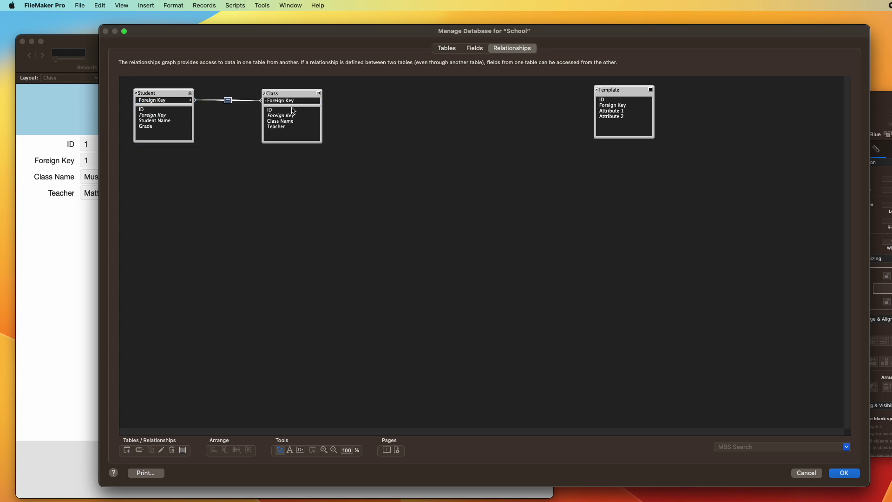
key("Delete")
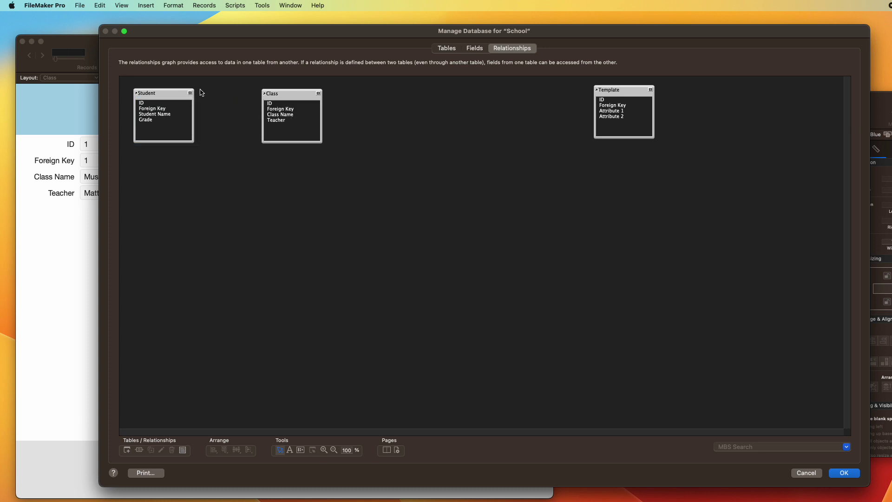
left_click(170, 105)
left_click_drag(170, 106, 286, 112)
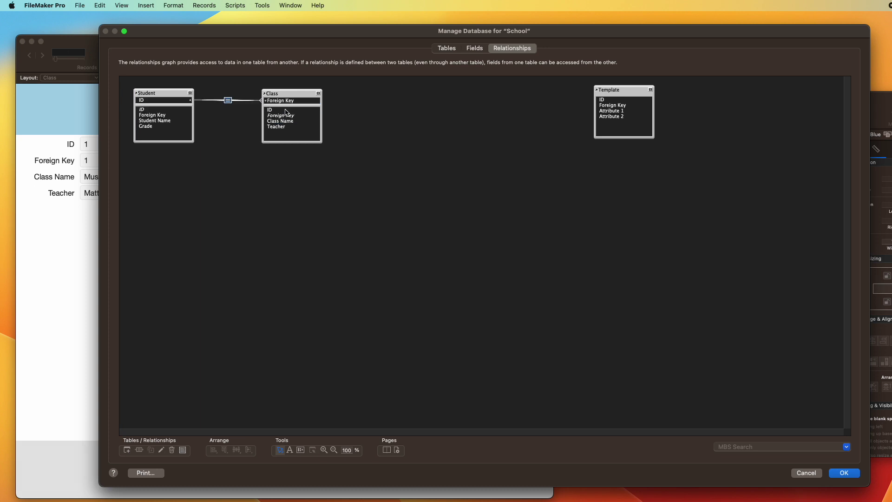
key("super+z")
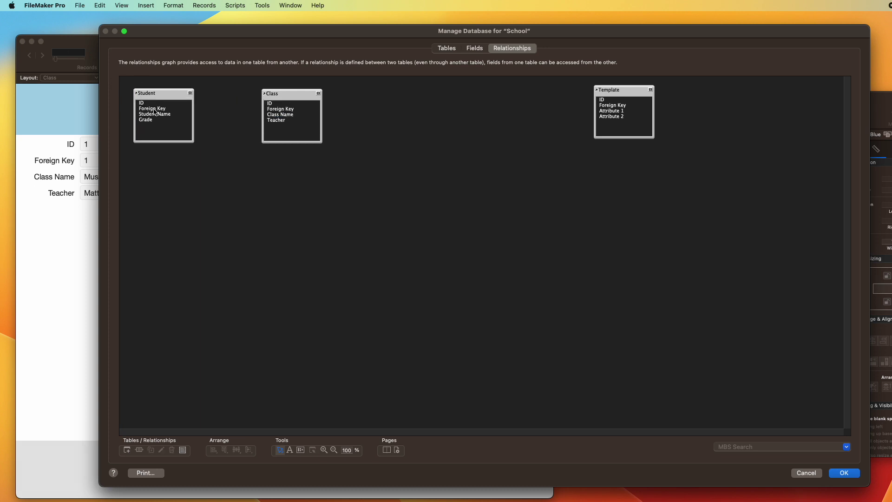
left_click(155, 108)
left_click_drag(155, 109, 284, 104)
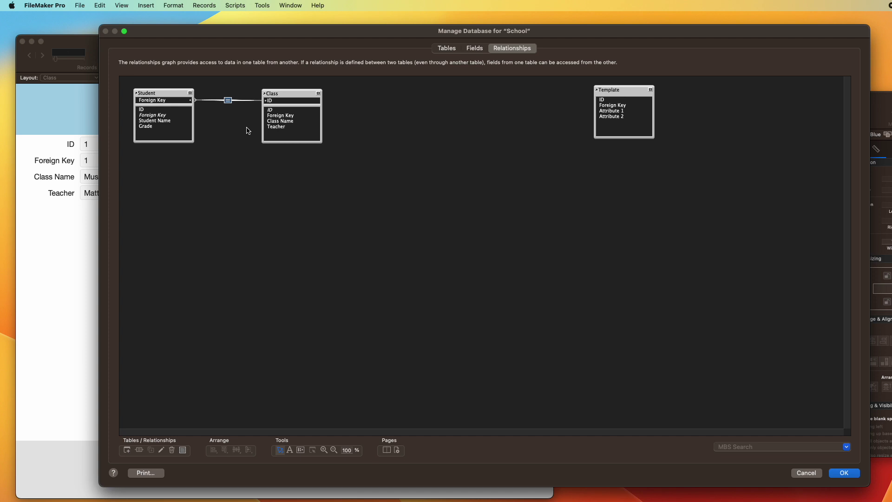
key("Return")
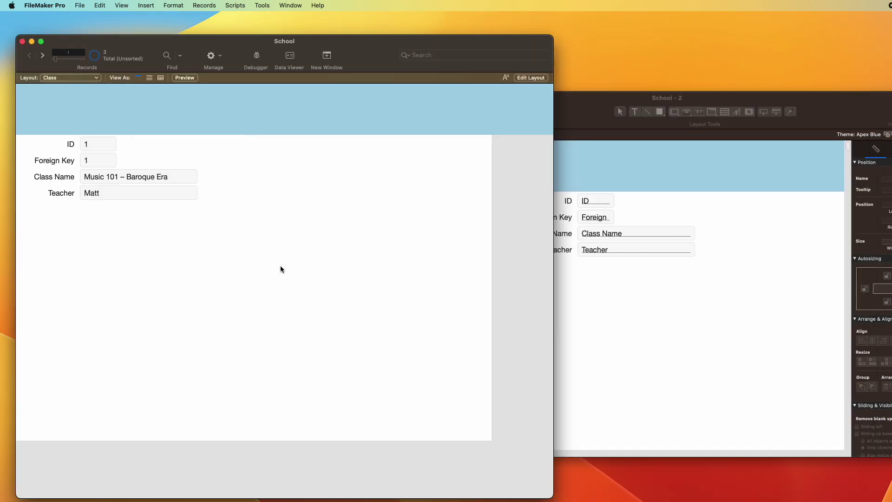
Step: Add a Student portal showing Student Name below the fields on the Class layout
key("super+l")
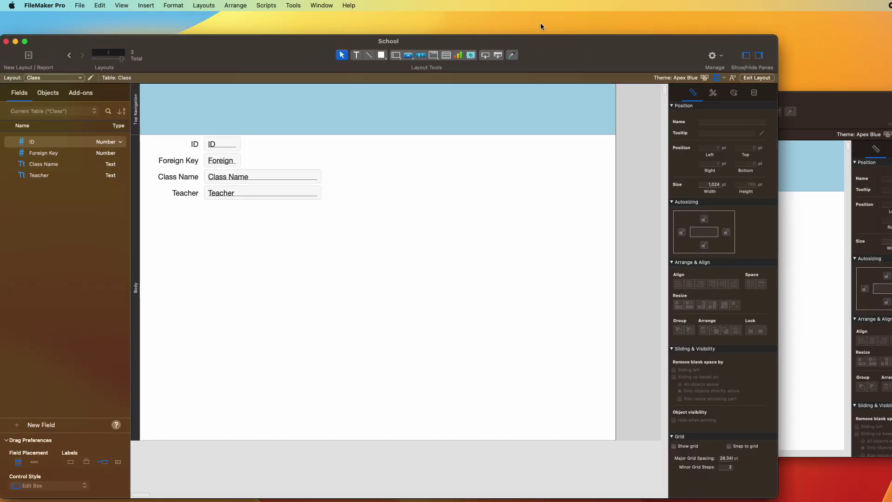
left_click(446, 55)
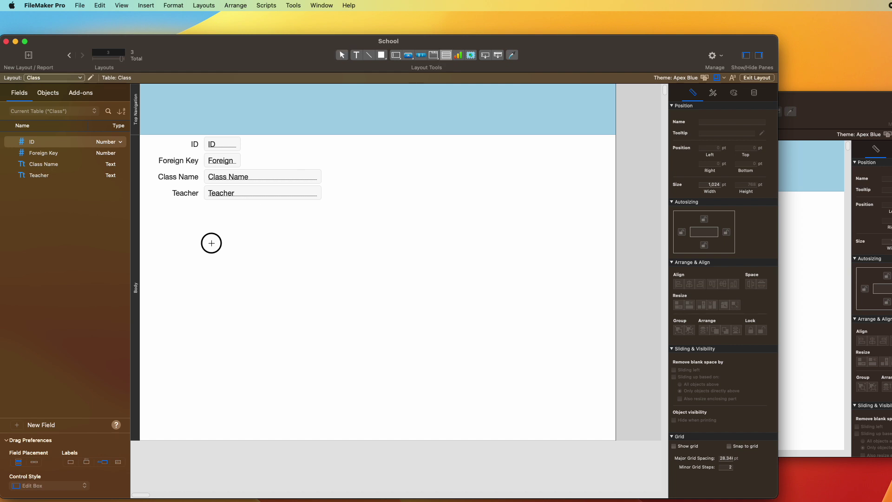
mouse_move(201, 232)
left_mouse_down()
mouse_move(395, 326)
mouse_move(417, 328)
left_mouse_up()
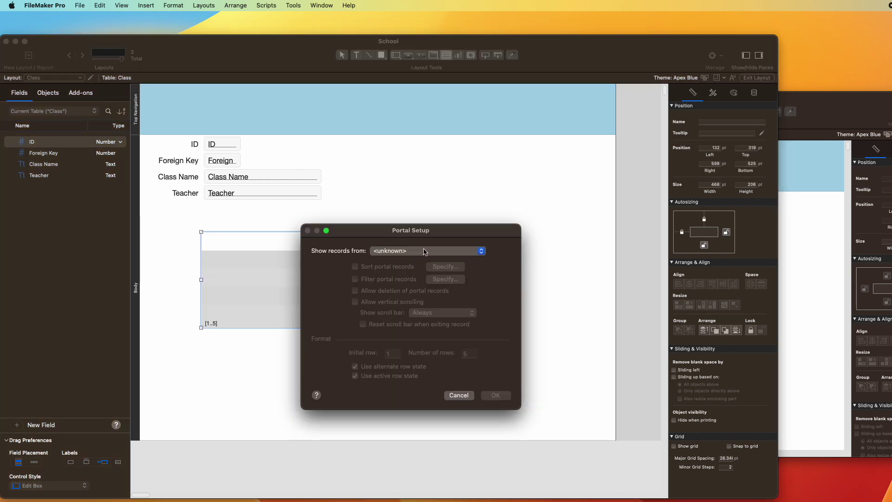
left_click(424, 252)
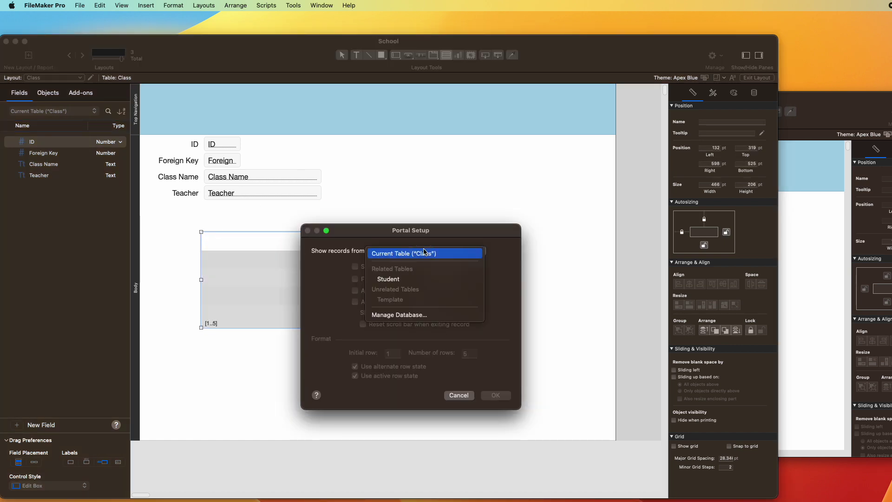
left_click(416, 279)
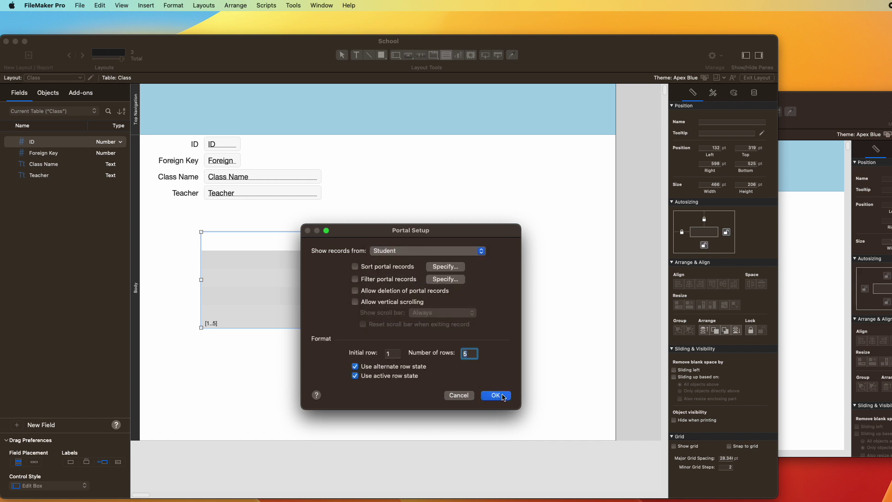
left_click(503, 396)
double_click(454, 184)
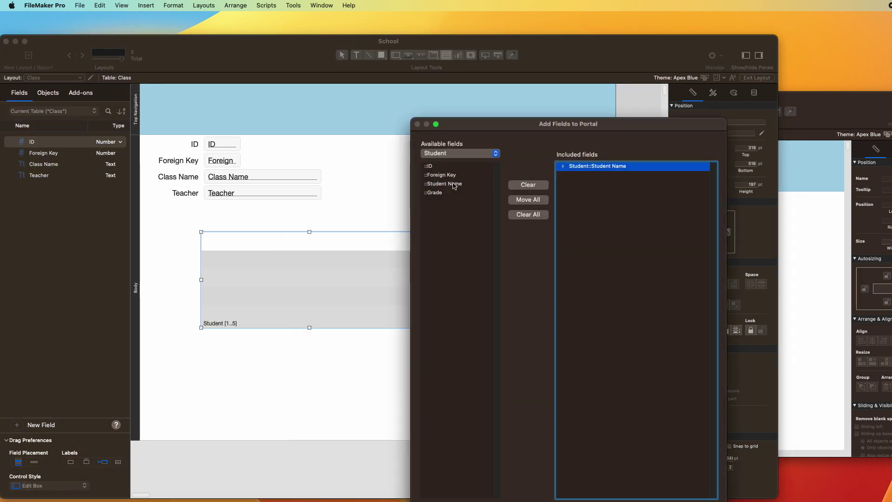
key("Return")
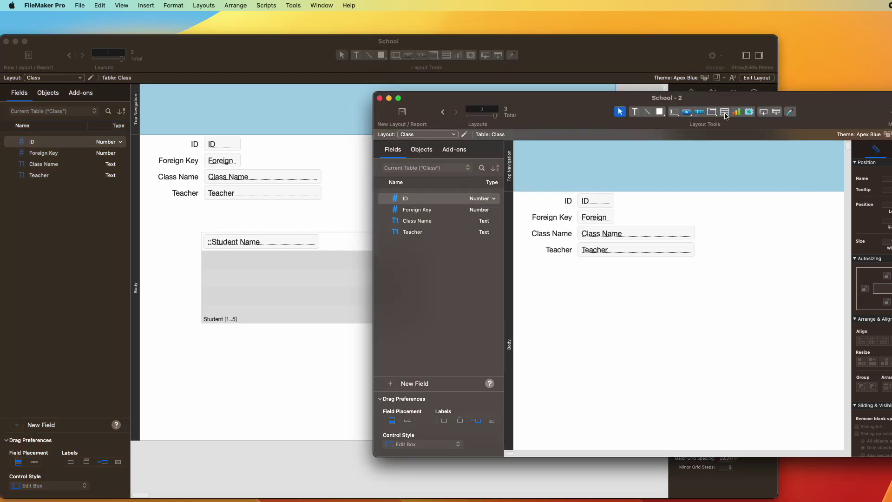
Step: Drop the first portal attempt, exit Layout mode in School, and put School - 2 on the Student layout
left_click(725, 112)
left_click_drag(577, 282, 755, 352)
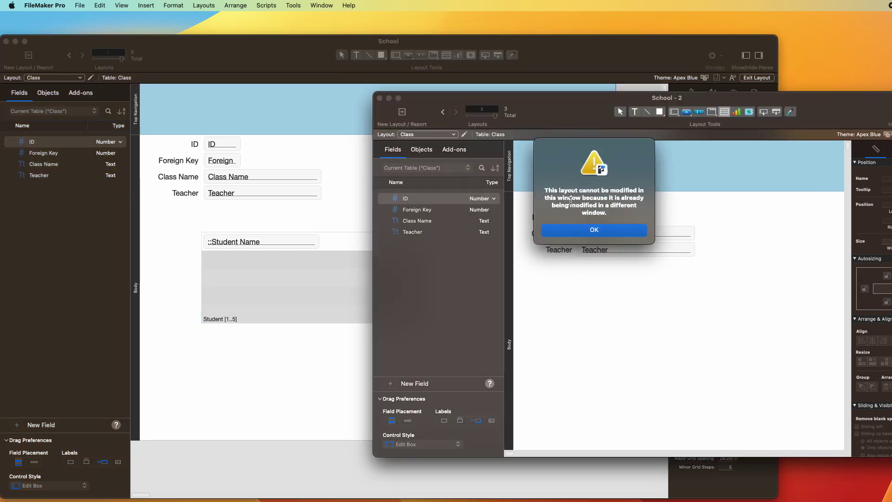
left_click(595, 230)
left_click(339, 206)
key("super+b")
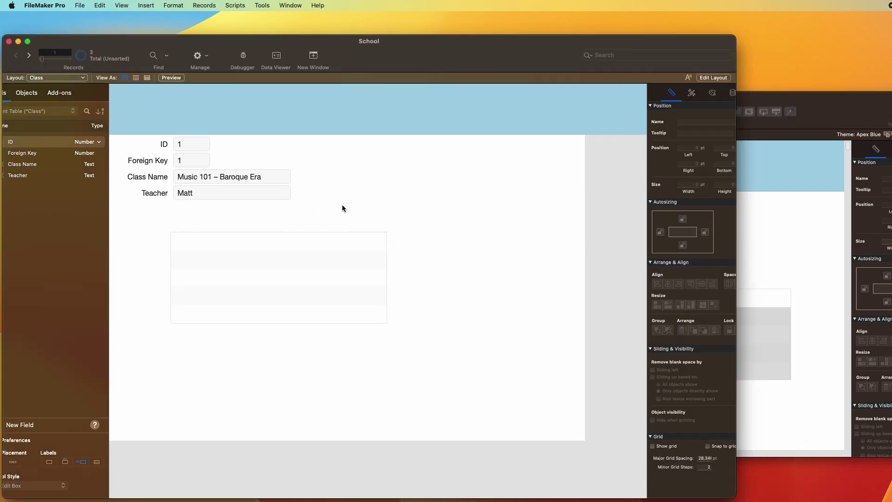
left_click(627, 168)
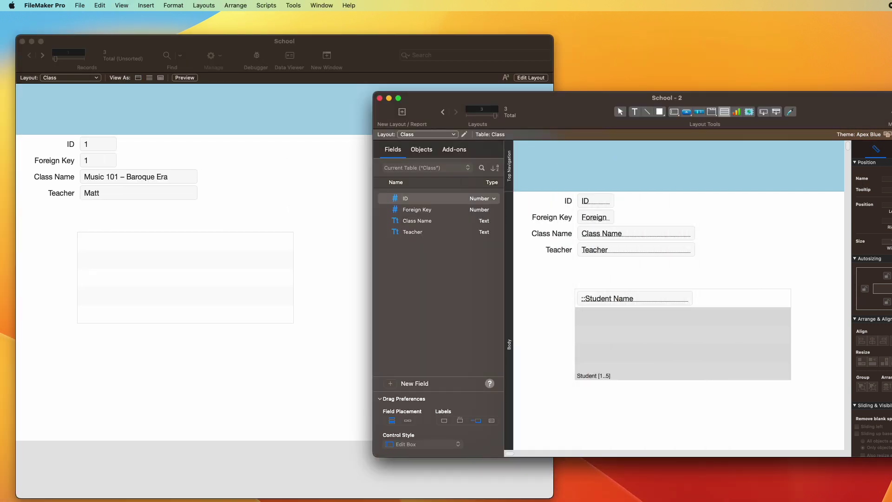
key("ctrl+Down")
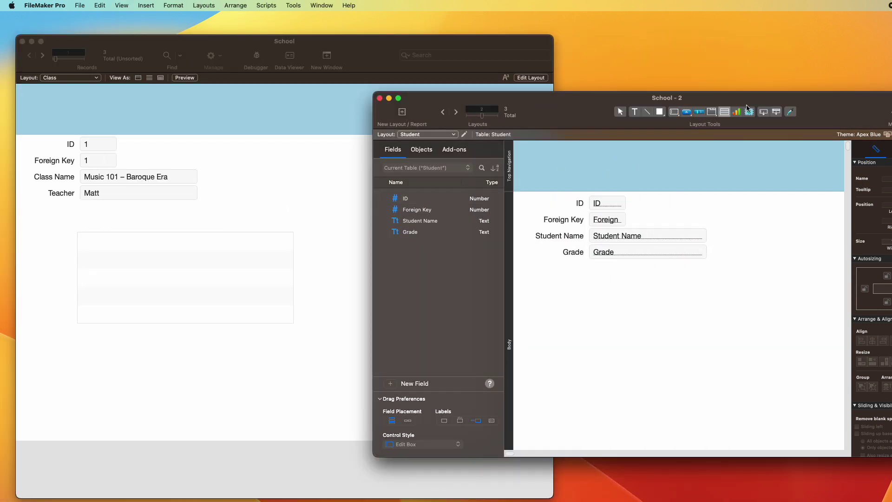
Step: Add a Class portal showing Class Name below the Student layout fields and return to Browse mode
left_click(725, 112)
left_click_drag(592, 290, 802, 376)
left_click(420, 252)
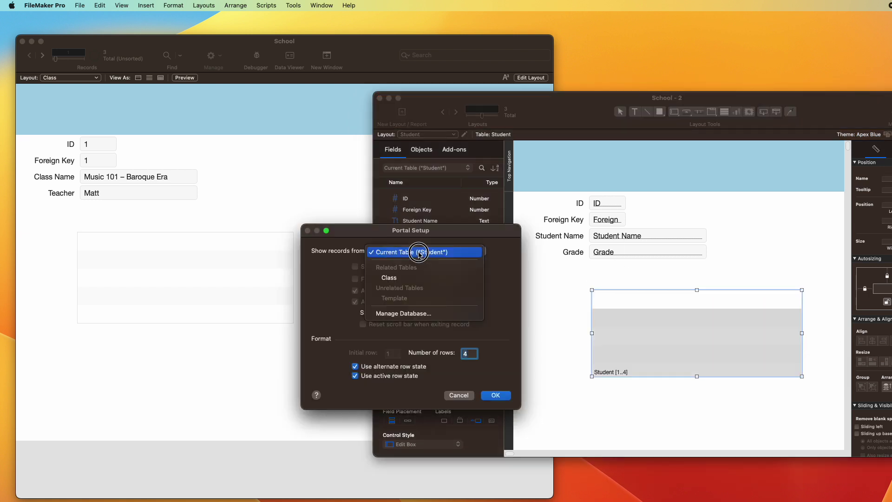
left_click(413, 278)
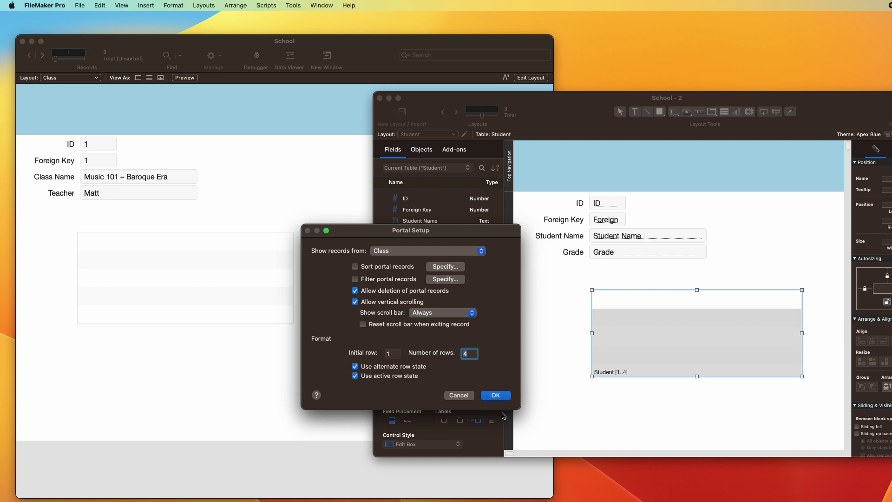
left_click(504, 396)
left_click(447, 185)
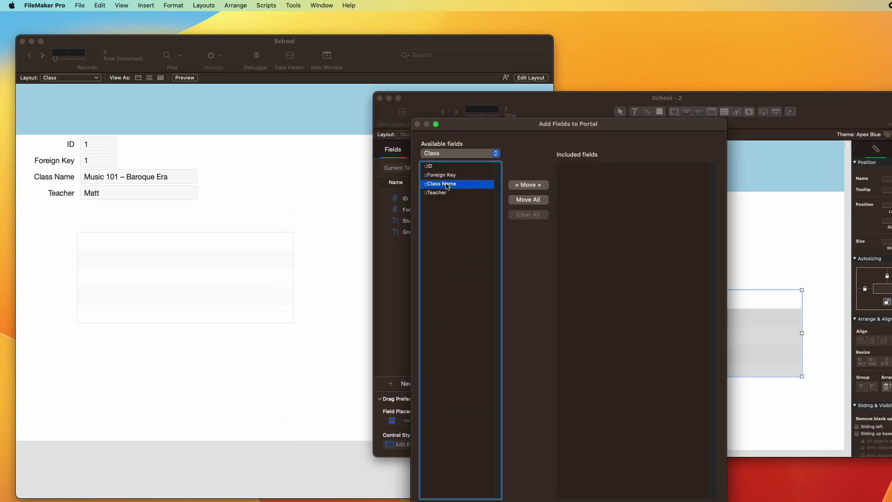
double_click(447, 185)
key("Return")
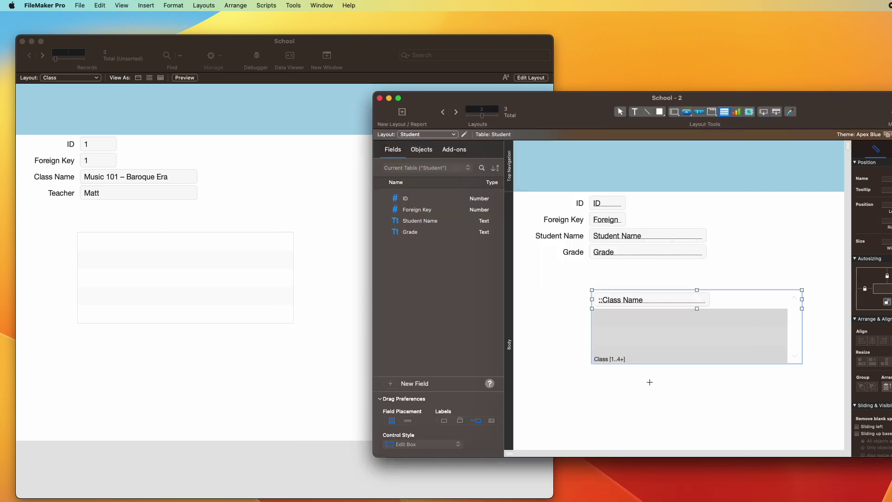
key("super+b")
left_click(388, 330)
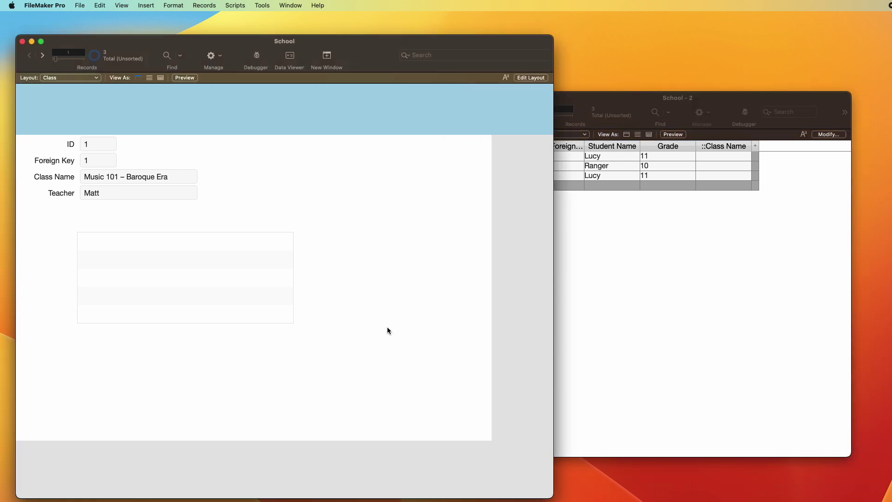
Step: View the Student records as a form and step through them to check the portal
left_click(642, 267)
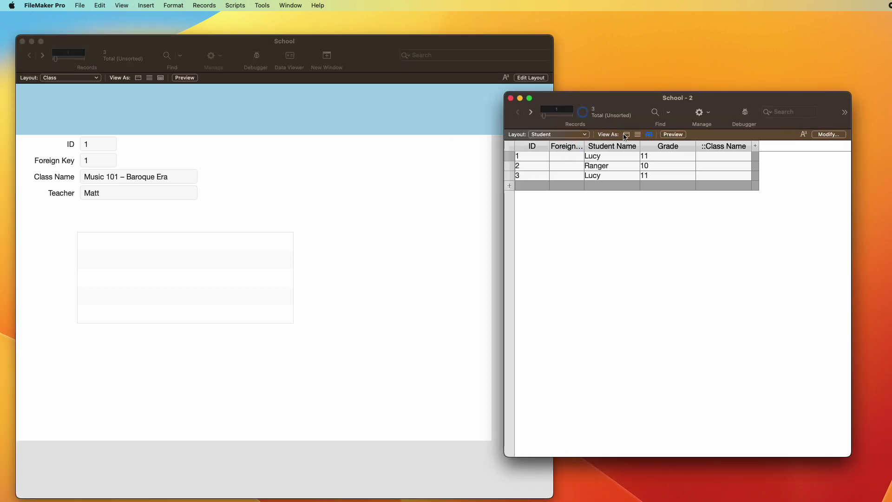
left_click(627, 135)
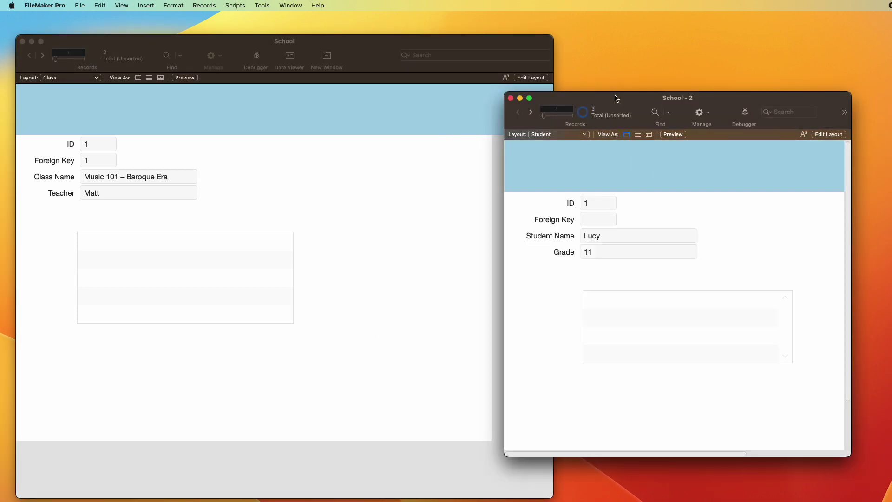
left_click_drag(616, 98, 613, 92)
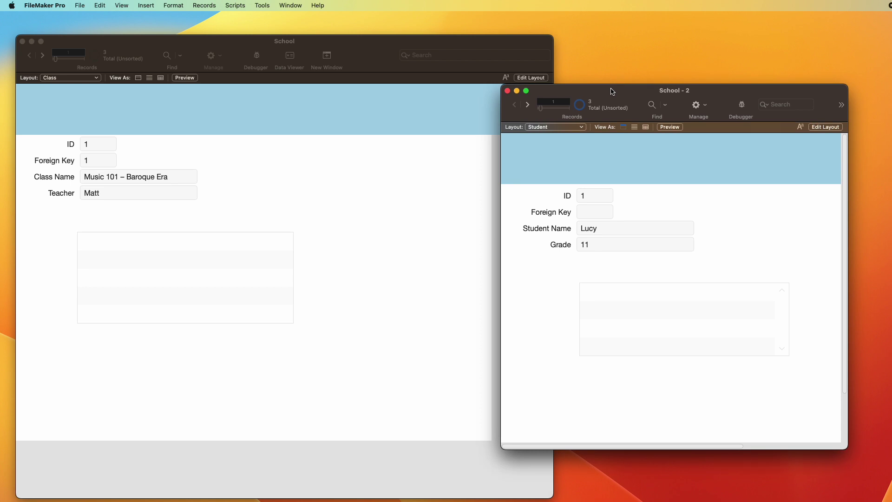
key("ctrl+Down")
key("ctrl+Up")
Step: Step through the class records in School, then open the relationships graph
left_click(322, 192)
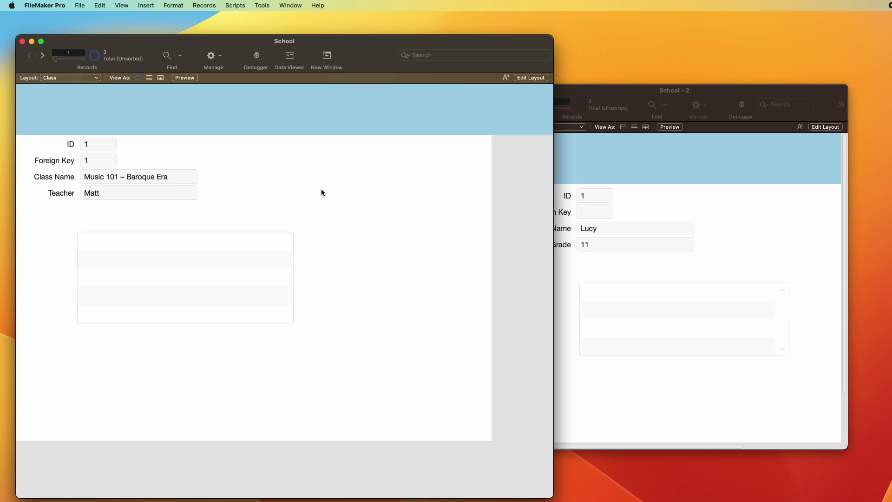
key("ctrl+Down")
key("ctrl+Down")
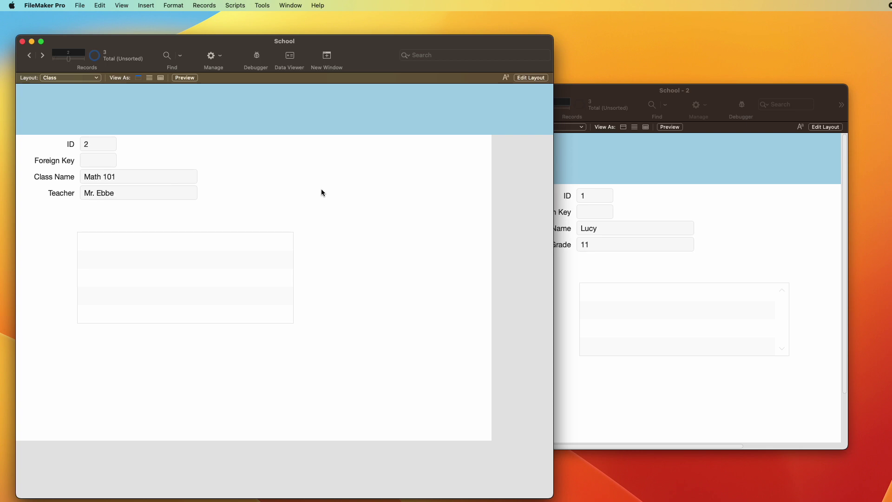
key("ctrl+Up")
key("ctrl+Up")
key("ctrl+Down")
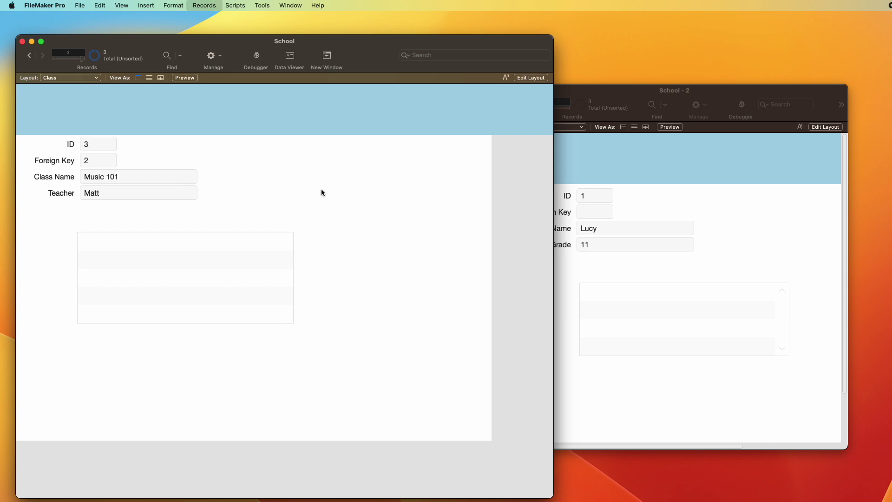
key("ctrl+Up")
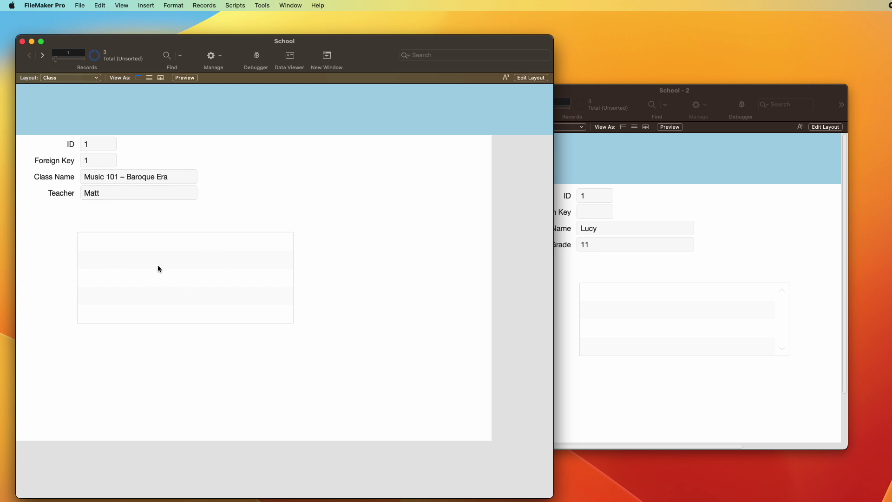
left_click(719, 212)
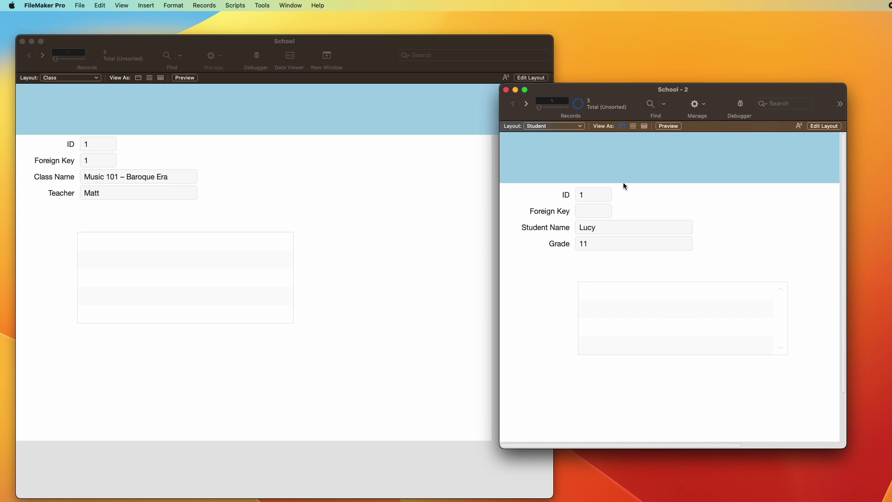
key("super+shift+d")
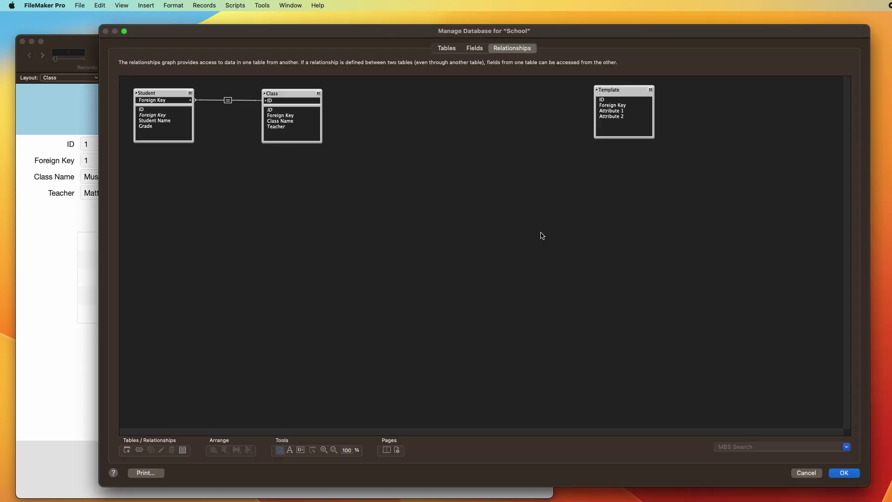
Step: Change the Student–Class relationship to match Student ID with Class Foreign Key and save
double_click(228, 101)
left_click(282, 86)
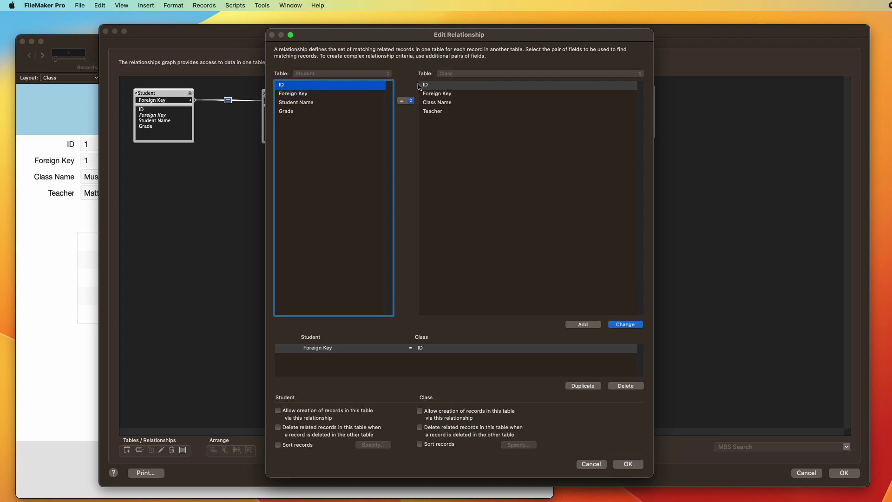
left_click(438, 96)
left_click(625, 324)
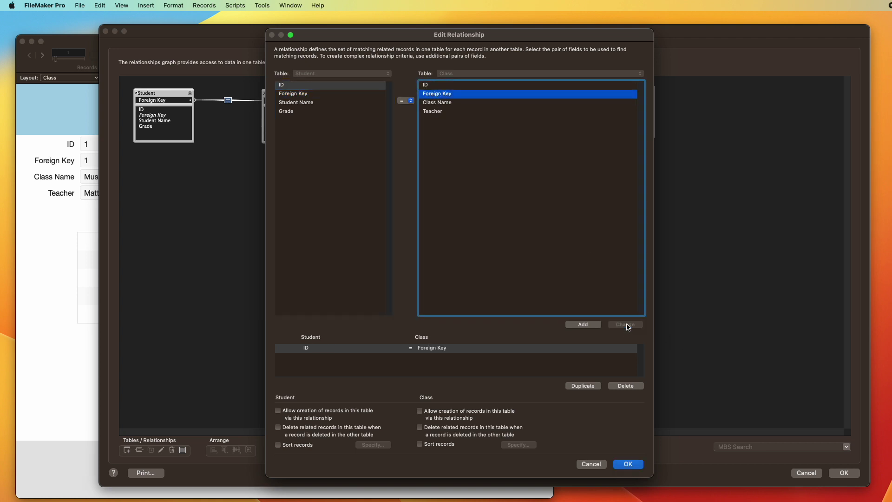
key("Return")
left_click(845, 474)
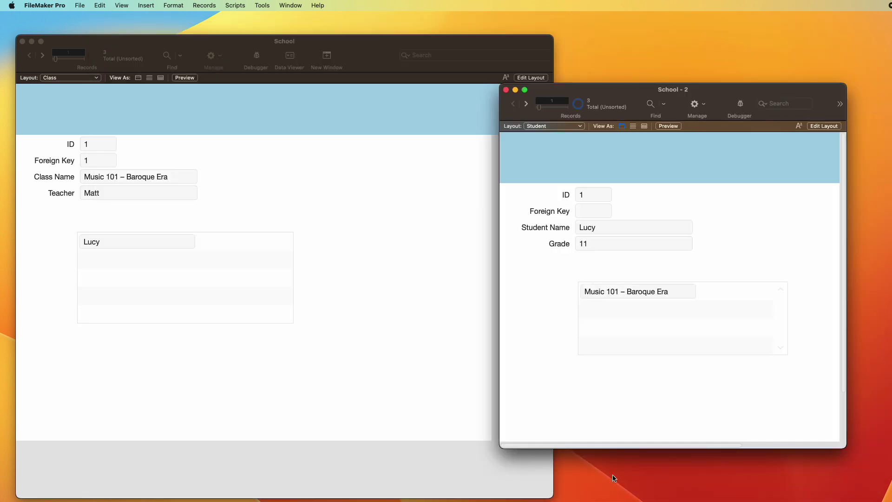
Step: Step through the class records in School and the student records in School - 2 to check portals
left_click(274, 316)
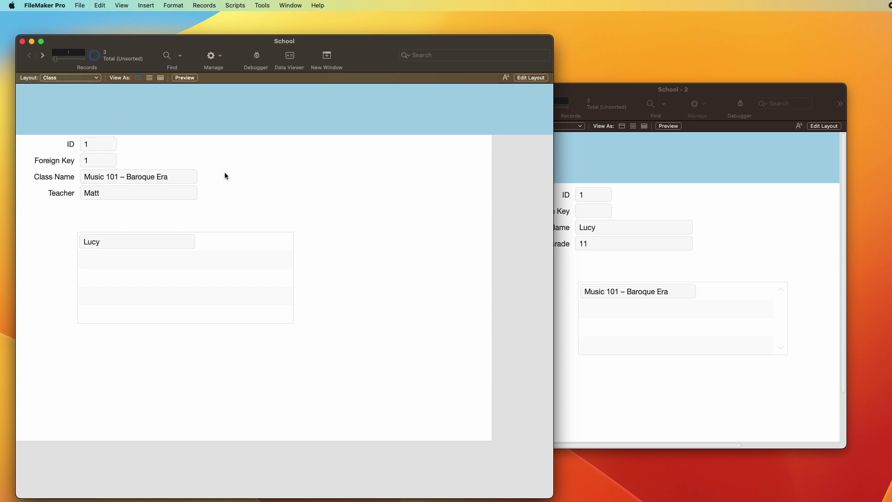
key("super+Down")
key("super+Up")
left_click(784, 234)
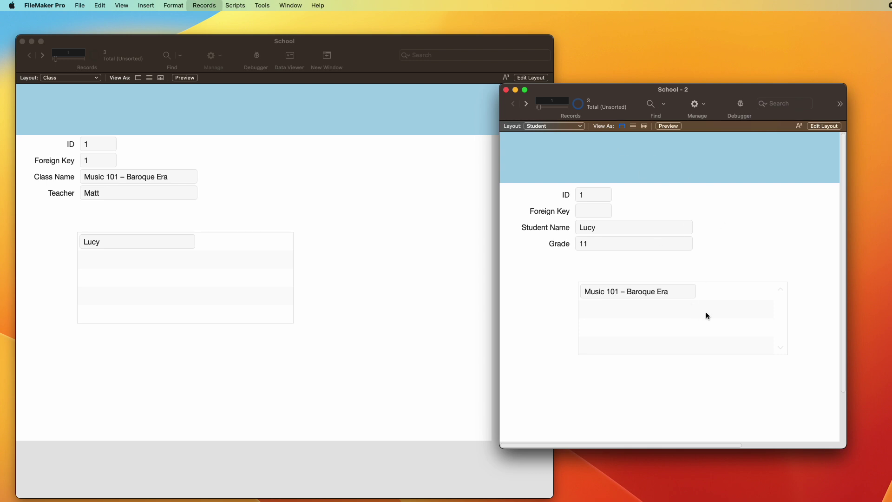
key("super+Down")
key("super+Up")
key("super+Down")
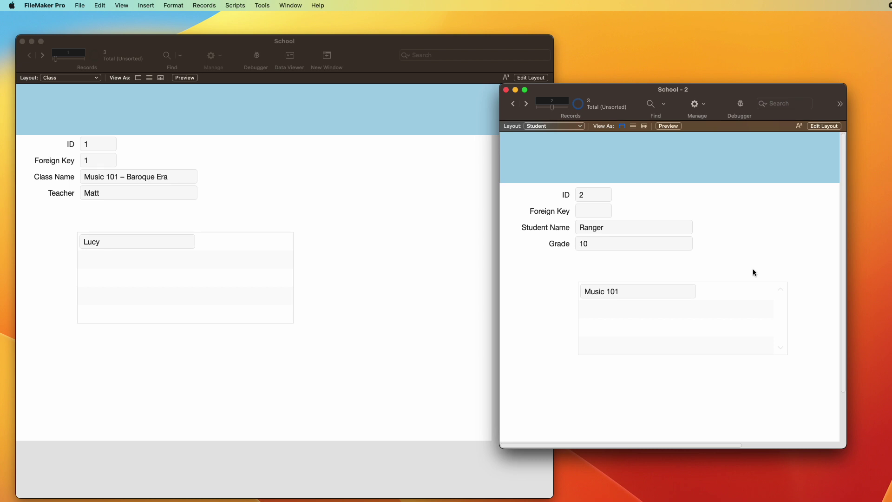
Step: Browse the class records again, including Music 101, then reopen the relationships graph
left_click(372, 213)
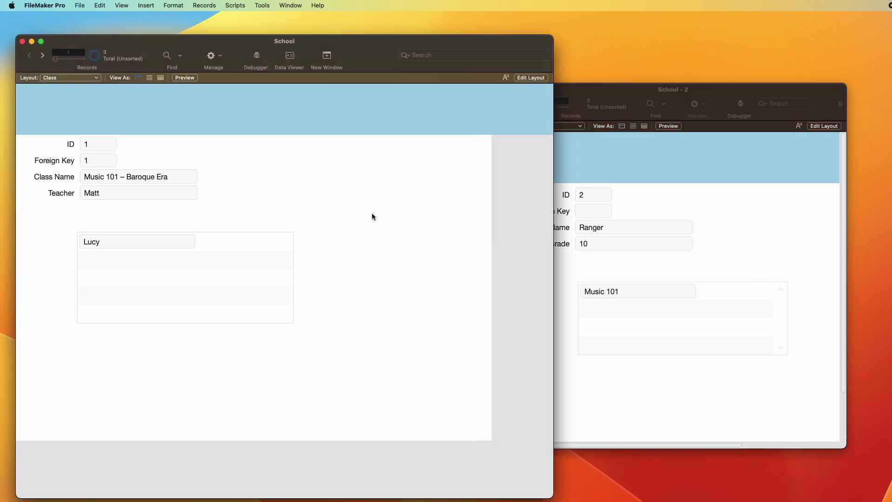
key("ctrl+Down")
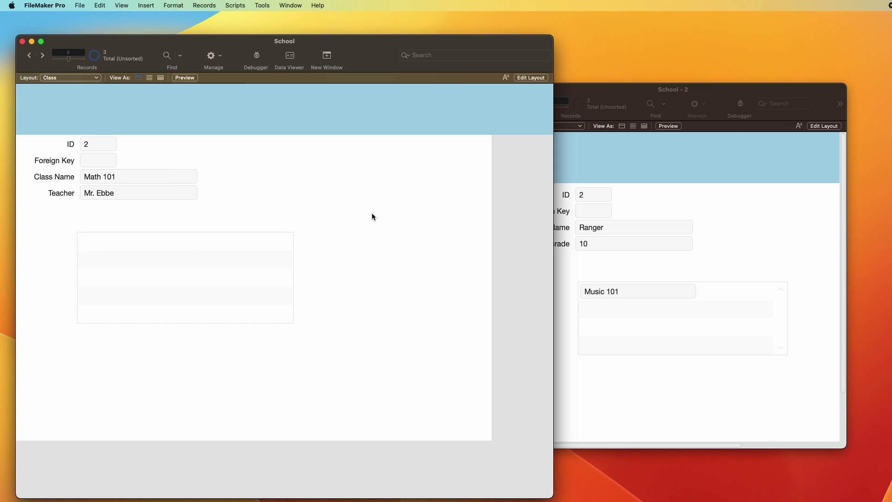
key("ctrl+Down")
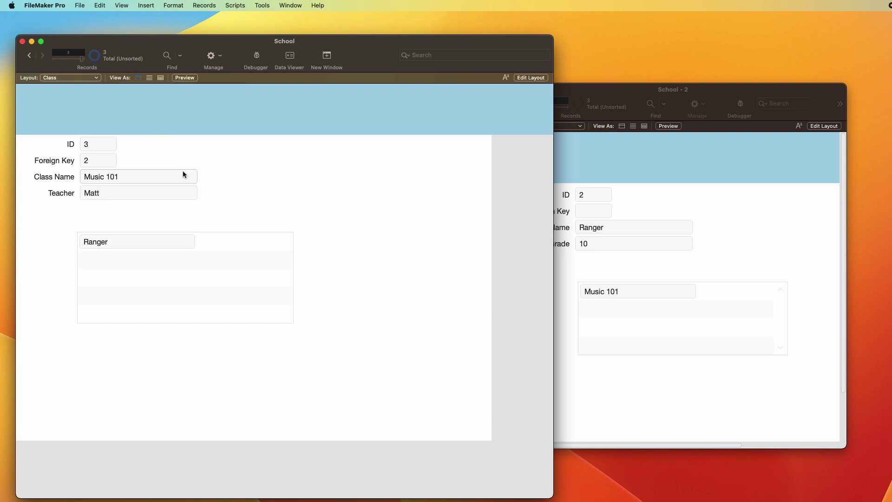
key("ctrl+Up")
key("ctrl+Up")
key("ctrl+Down")
key("ctrl+Down")
key("super+shift+d")
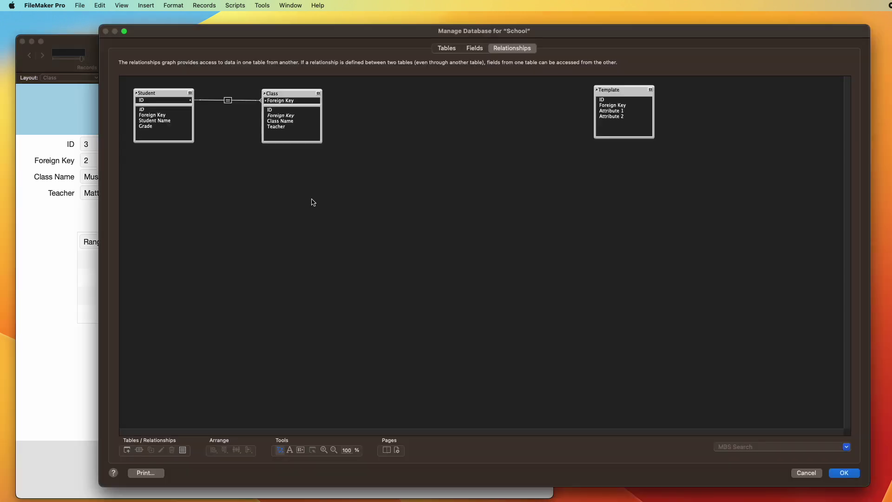
Step: Paste a copy of the Template table and rename it Enrollment
left_click(446, 48)
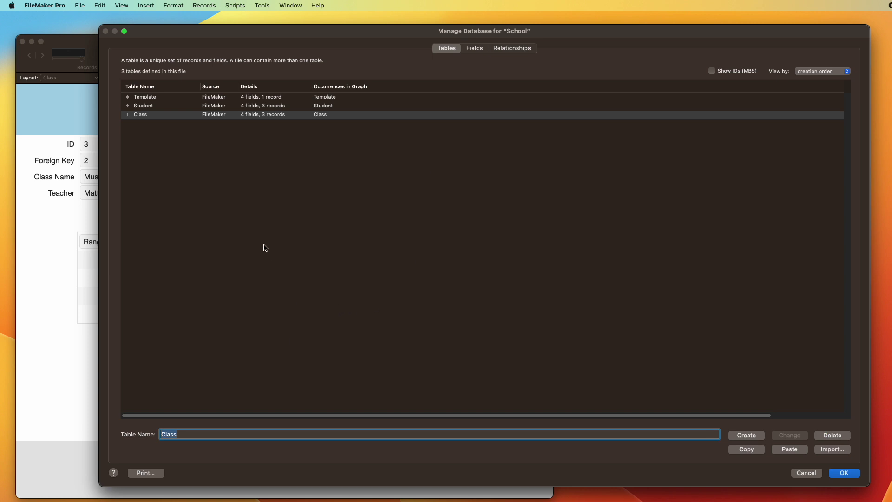
left_click(261, 225)
key("super+v")
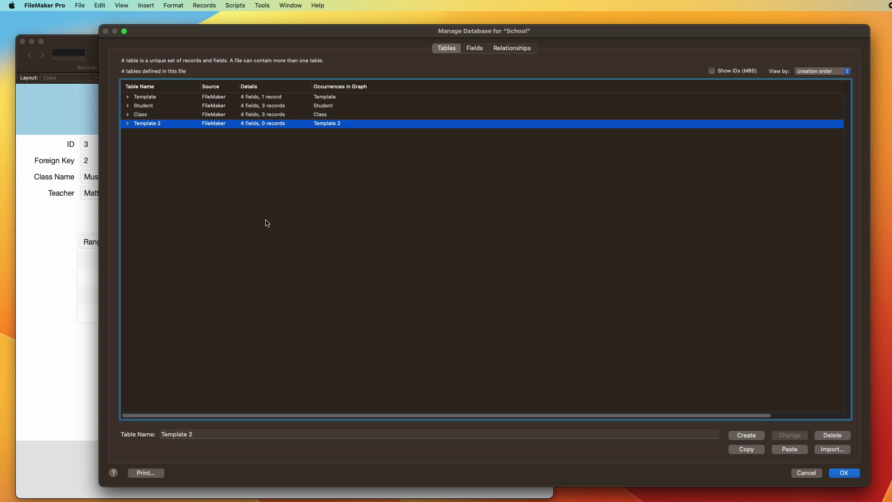
key("Tab")
type("Enrollme")
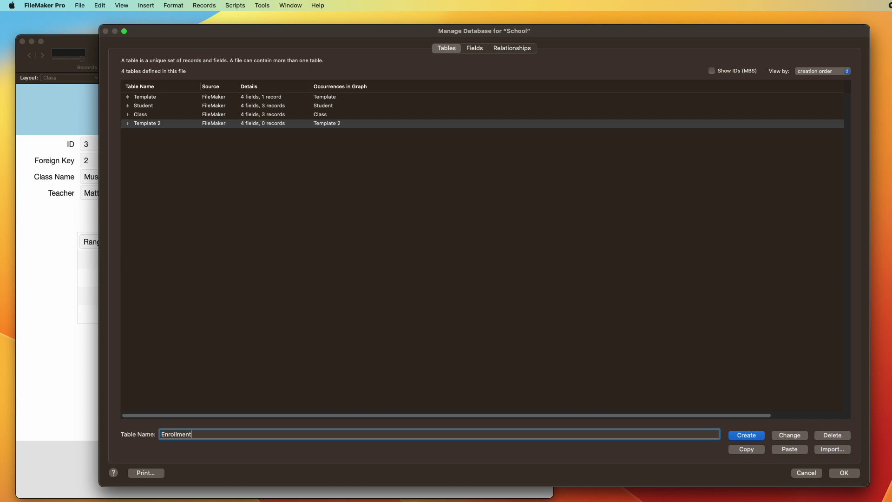
left_click(789, 435)
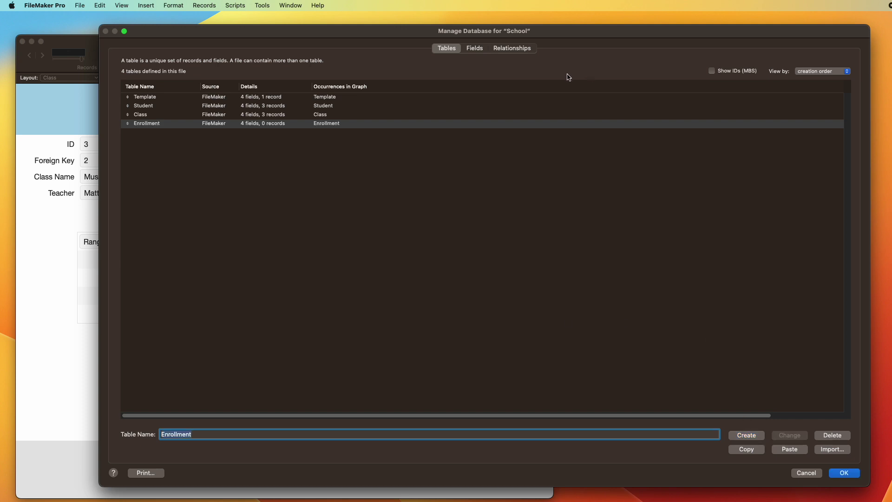
Step: Delete the Student–Class relationship and place Enrollment between Student and Class in the graph
left_click(511, 49)
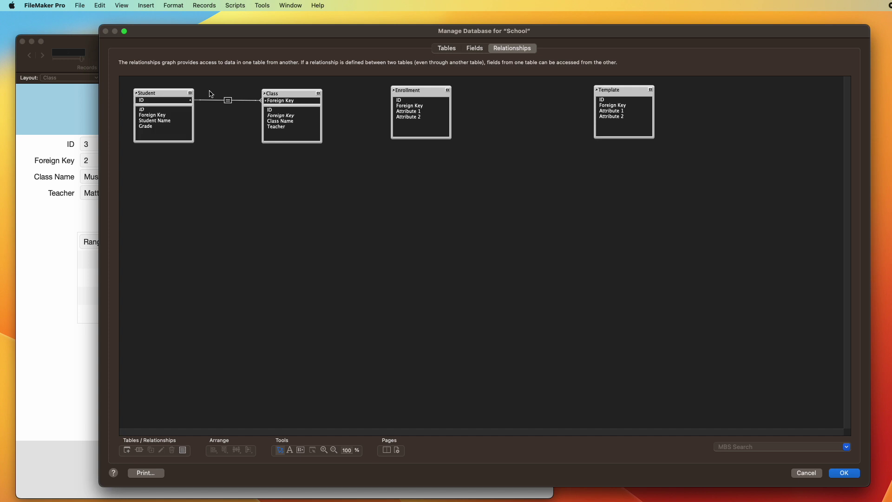
left_click(227, 100)
key("Delete")
left_click_drag(413, 92, 262, 220)
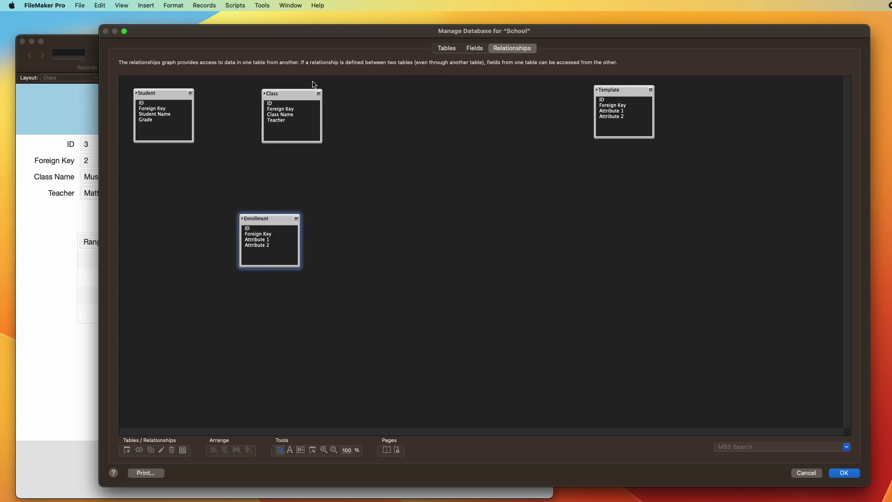
left_click_drag(291, 94, 369, 95)
left_click_drag(258, 214, 275, 95)
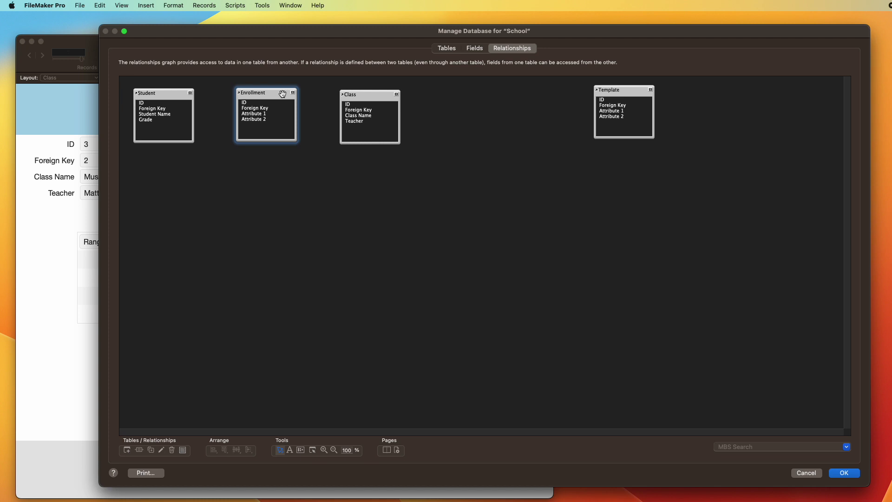
left_click_drag(360, 92, 363, 89)
left_click(278, 94)
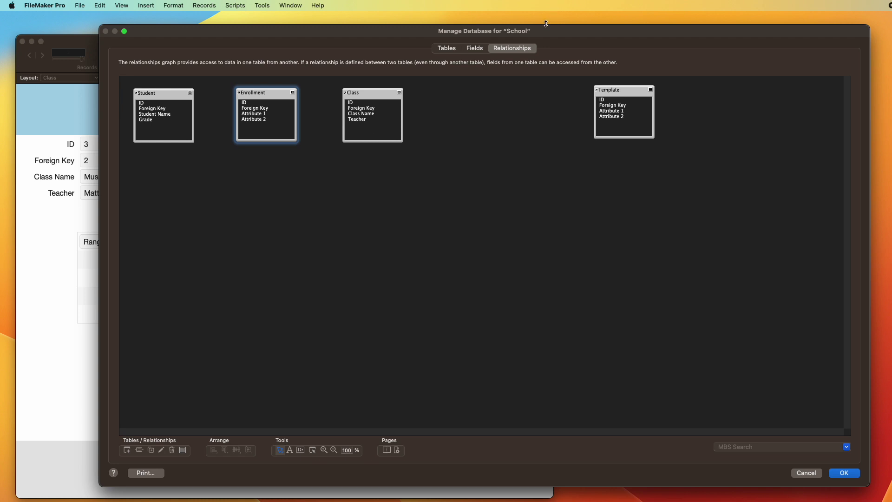
left_click_drag(549, 31, 549, 30)
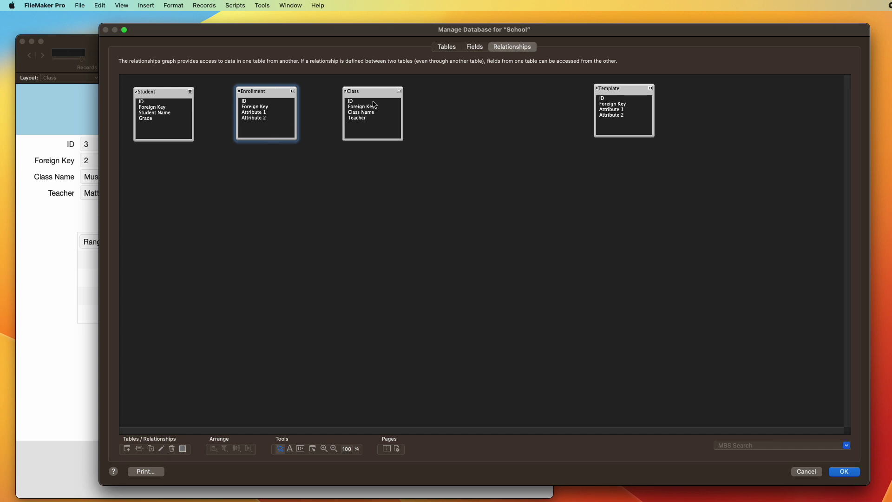
Step: Open the Enrollment table's field definitions
left_click(452, 48)
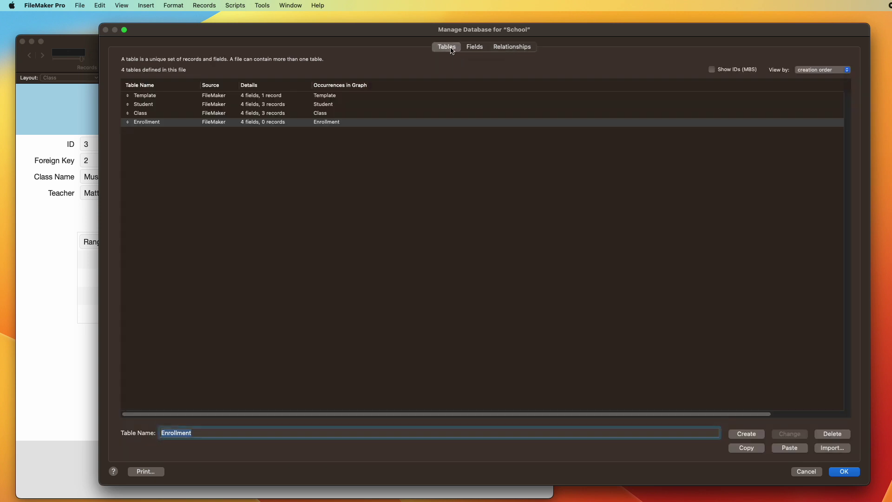
left_click(230, 123)
double_click(229, 122)
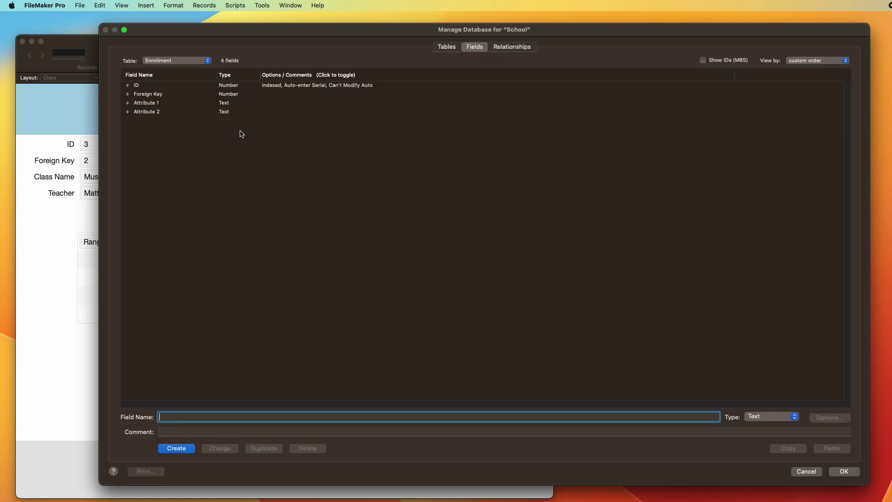
left_click(173, 104)
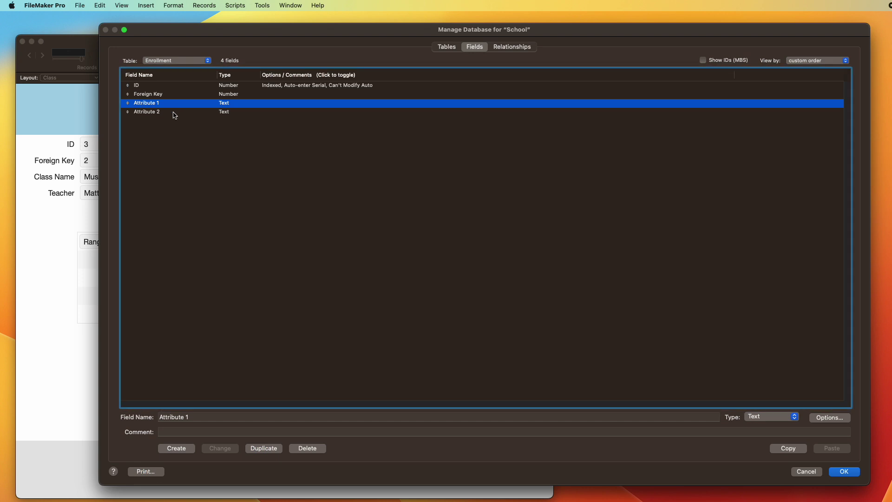
Step: Rename the ID field to ID Class and clear its primary key comment
left_click(170, 86)
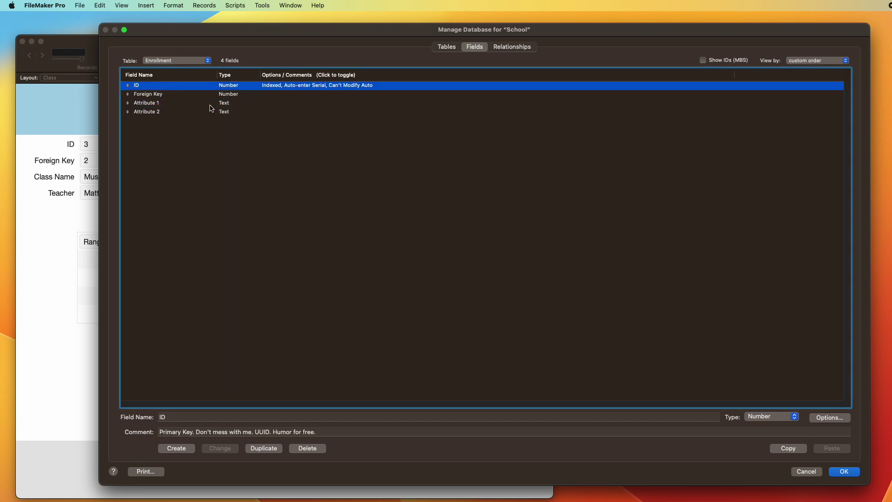
key("Tab")
key("Right")
type("T")
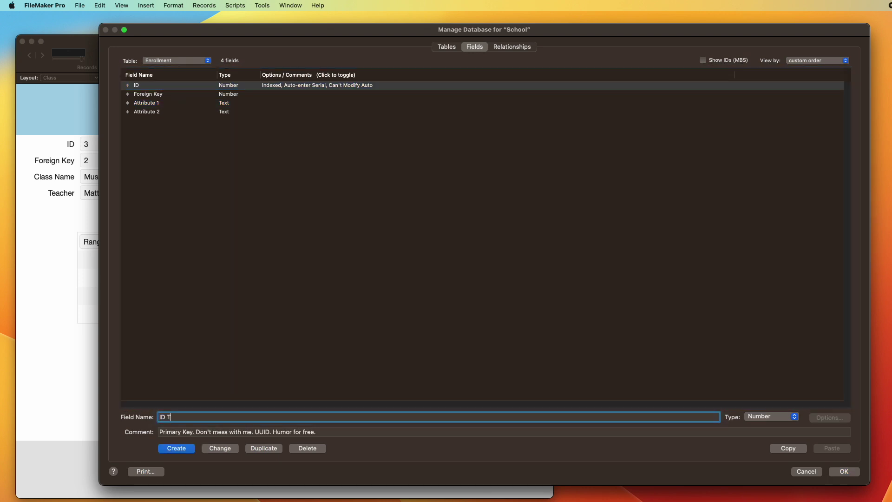
type("eac")
key("BackSpace")
key("BackSpace")
key("BackSpace")
type("C")
key("BackSpace")
key("BackSpace")
type("Cl")
key("Tab")
key("BackSpace")
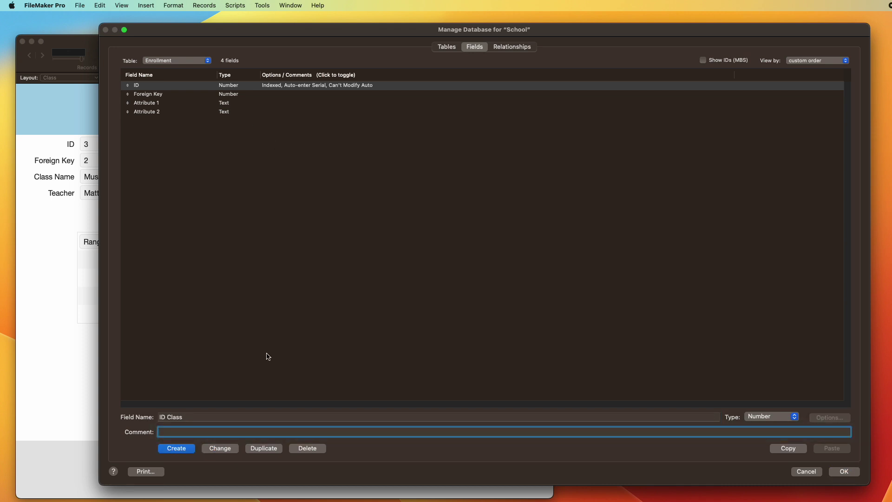
left_click(220, 448)
Step: Rename the Foreign Key field to ID Student
left_click(170, 94)
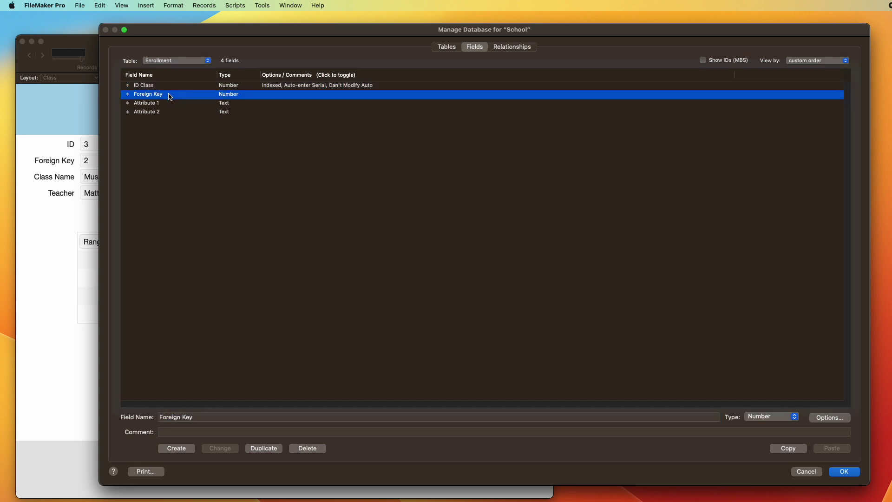
key("Tab")
type("ID Stude")
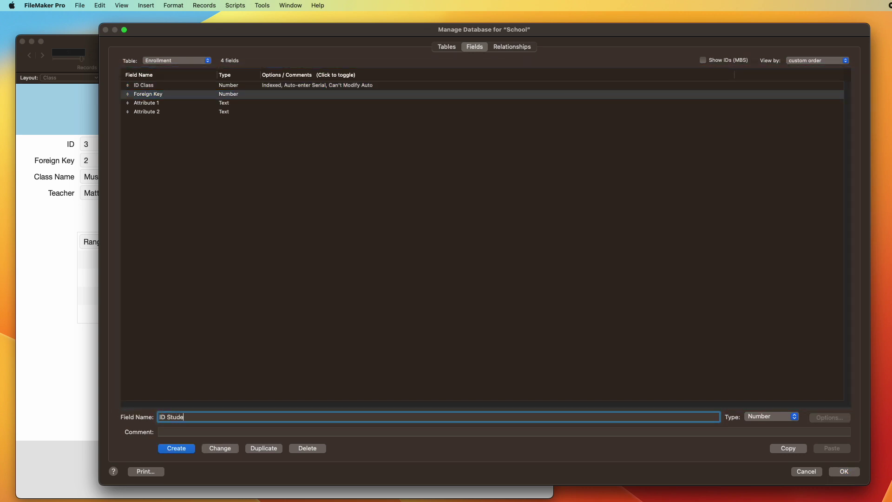
left_click(222, 448)
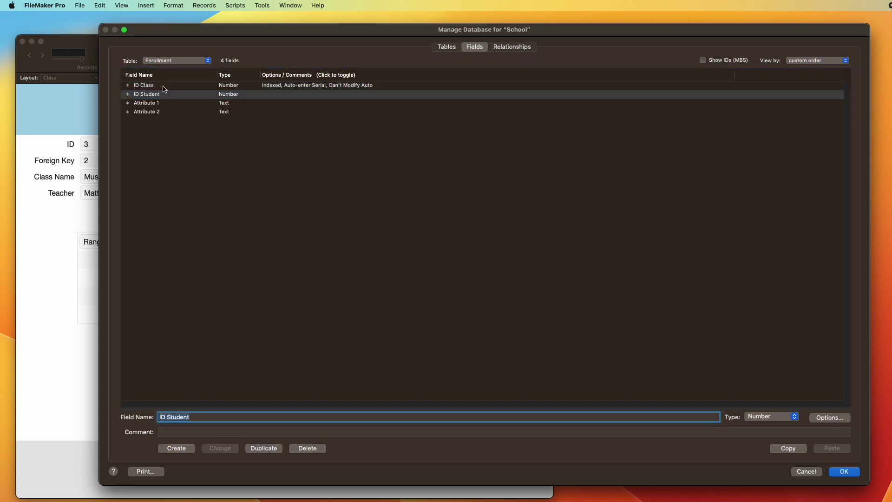
Step: Delete the Attribute 1 and Attribute 2 fields
left_click(160, 112)
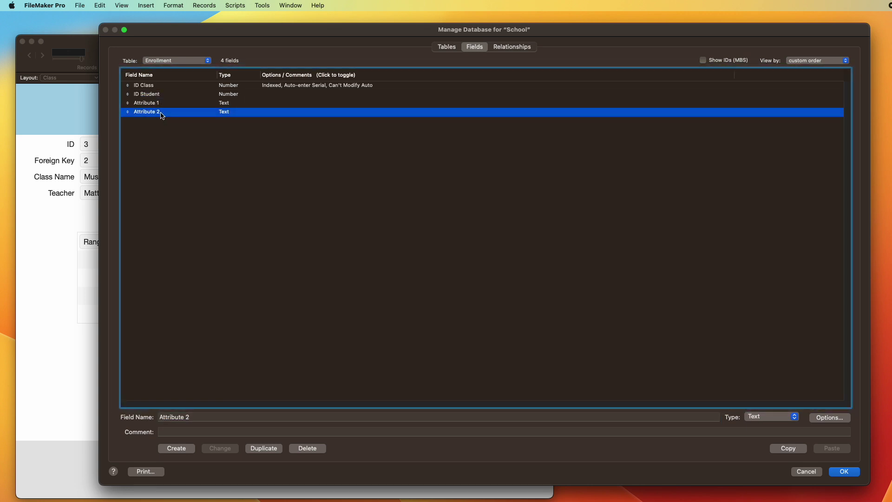
left_click(169, 104)
left_click(168, 112, "shift")
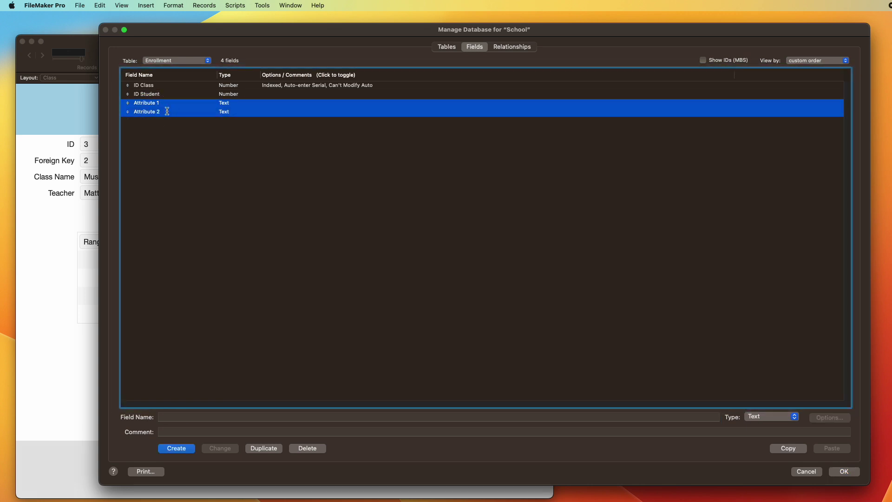
key("BackSpace")
left_click(166, 139)
left_click(239, 180)
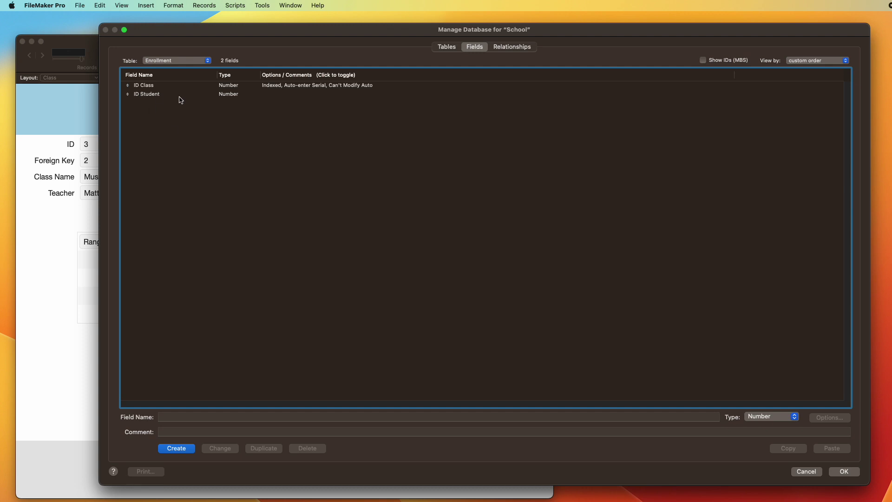
Step: Turn off ID Class's auto-entered serial number and its Prohibit modification option
double_click(274, 87)
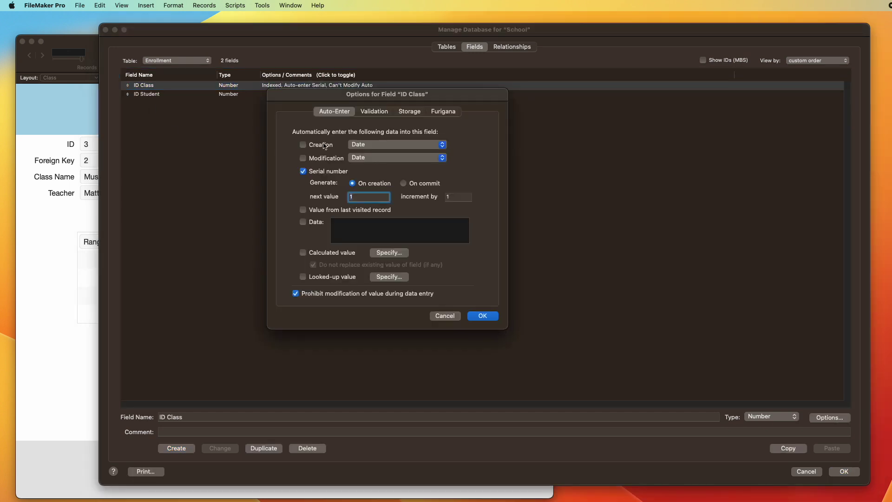
left_click(326, 172)
left_click(328, 293)
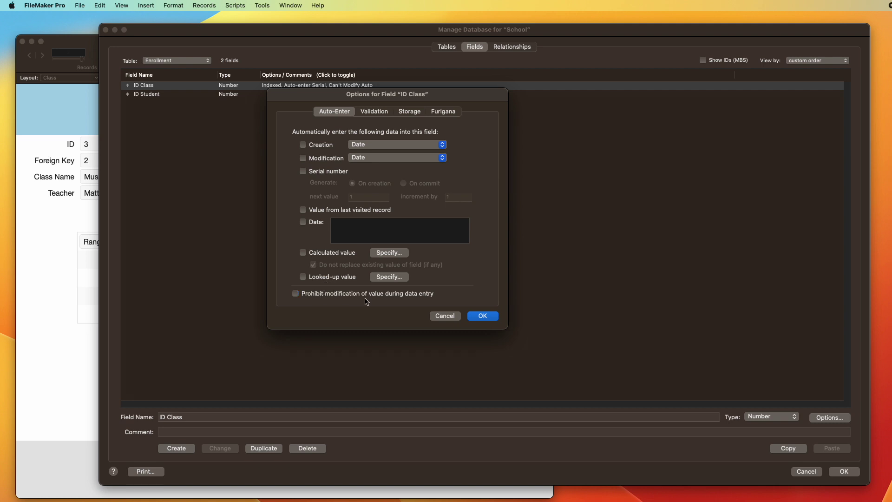
key("Return")
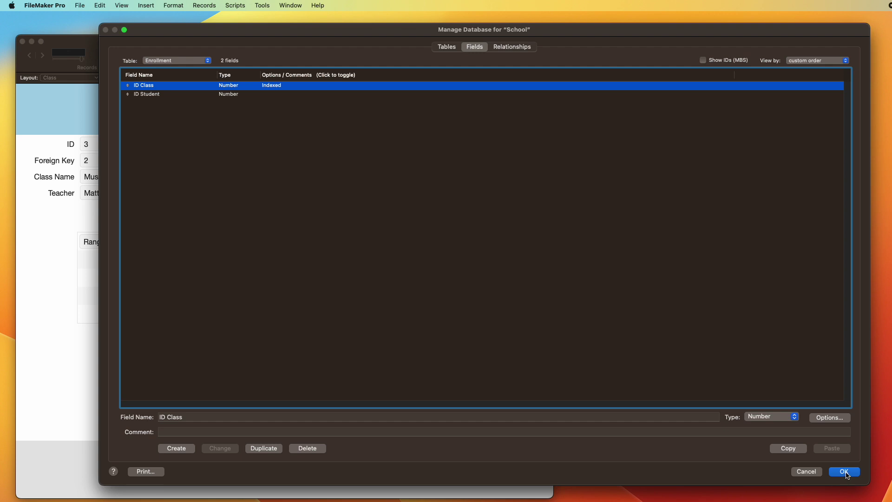
left_click(530, 51)
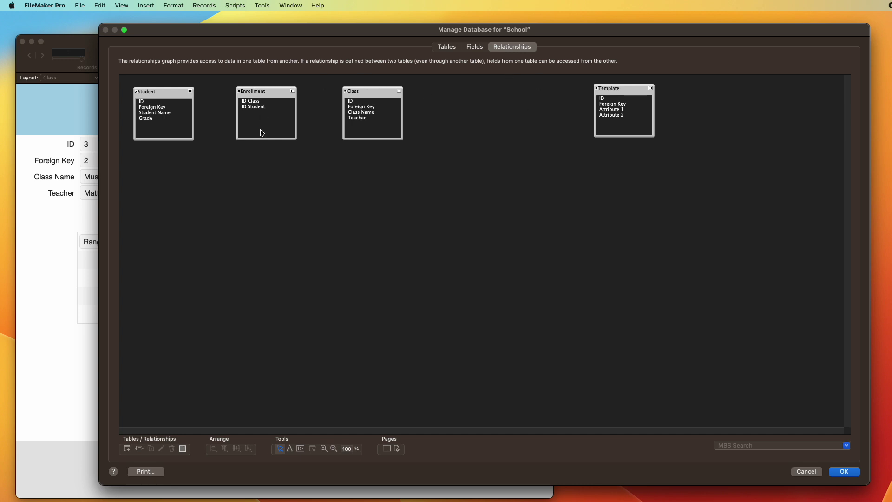
Step: Link Student::ID to Enrollment::ID Student and Class::ID to Enrollment::ID Class
left_click(150, 94)
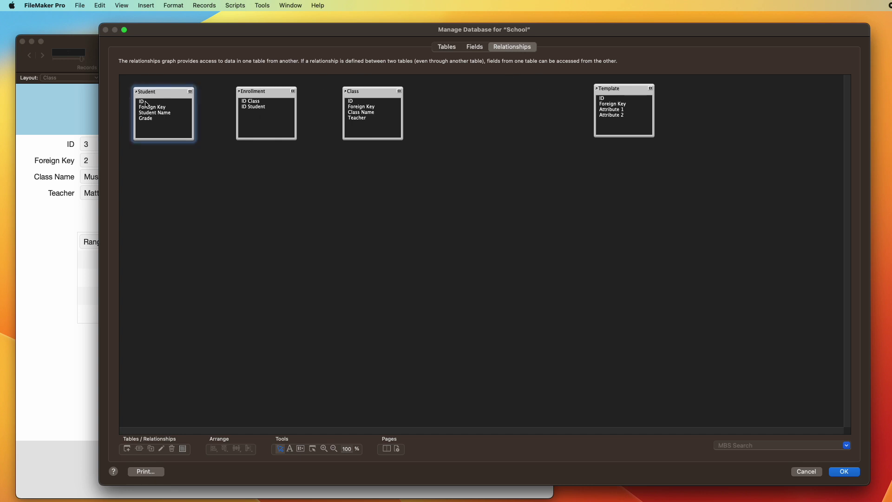
left_click(145, 102)
left_click_drag(145, 102, 253, 106)
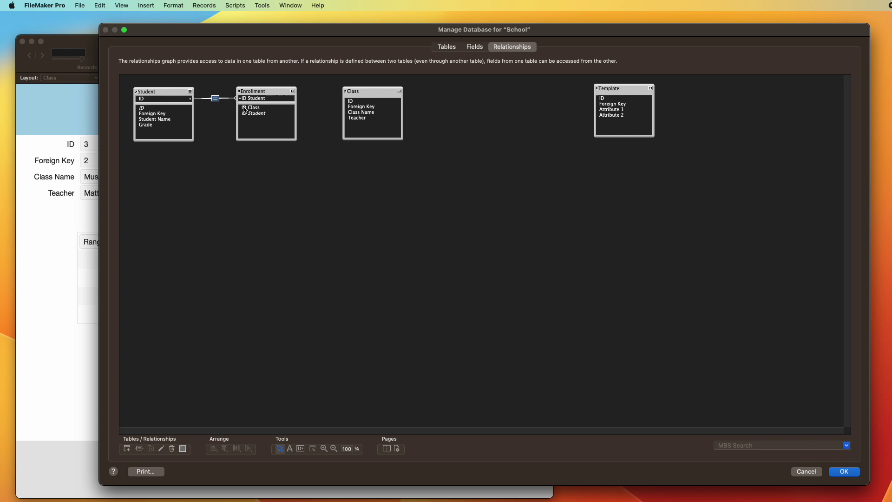
left_click(264, 93)
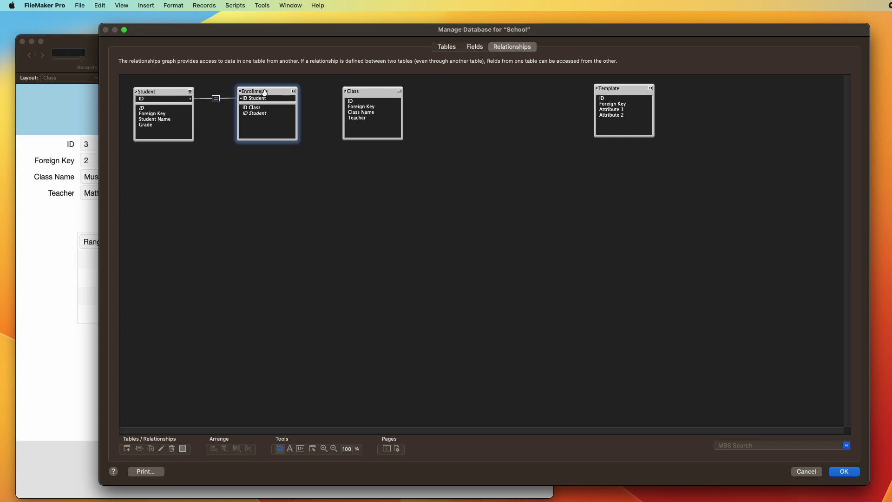
left_click(355, 101)
left_click_drag(354, 101, 258, 108)
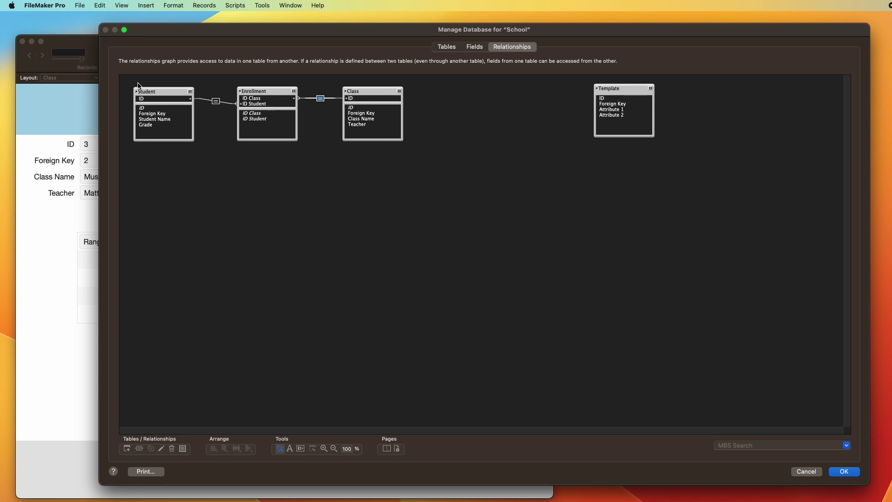
left_click_drag(145, 91, 145, 94)
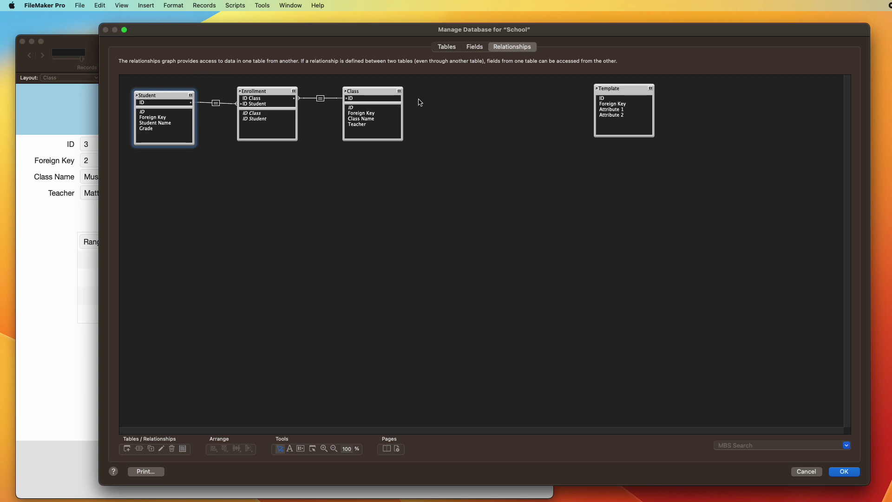
left_click_drag(366, 91, 369, 91)
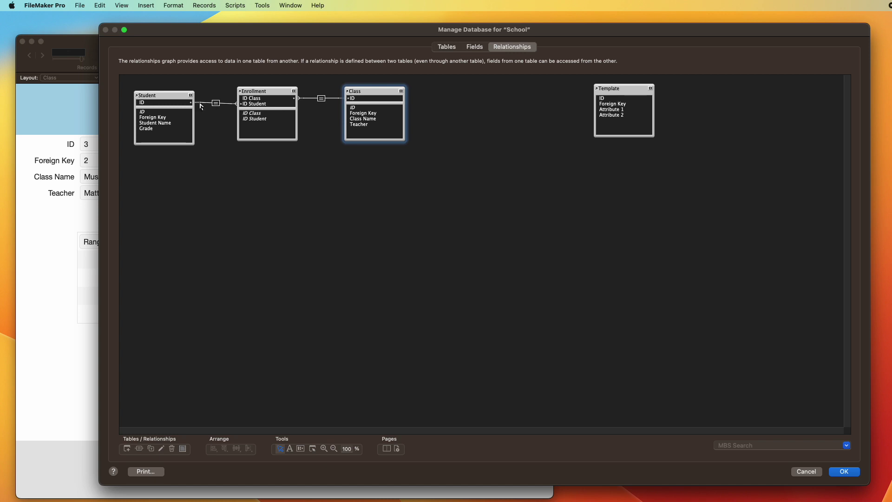
Step: Allow creating Enrollment records through both relationships and save the database definitions
double_click(215, 102)
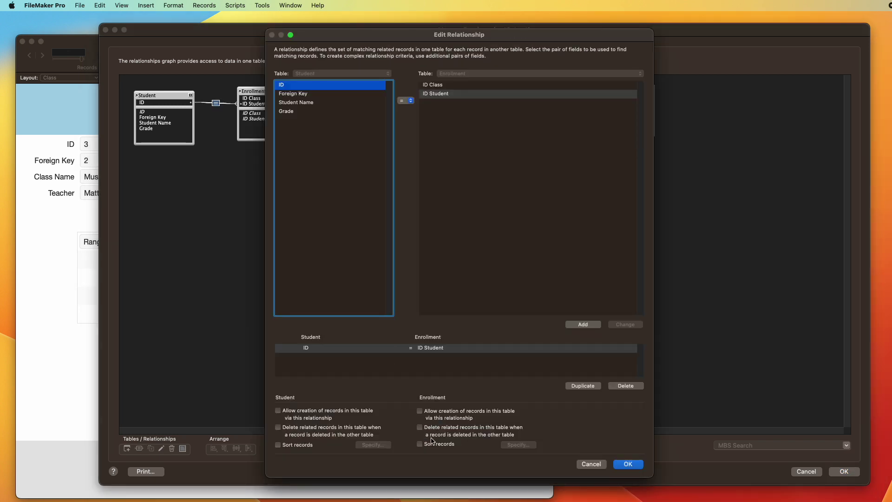
left_click(420, 410)
left_click(628, 464)
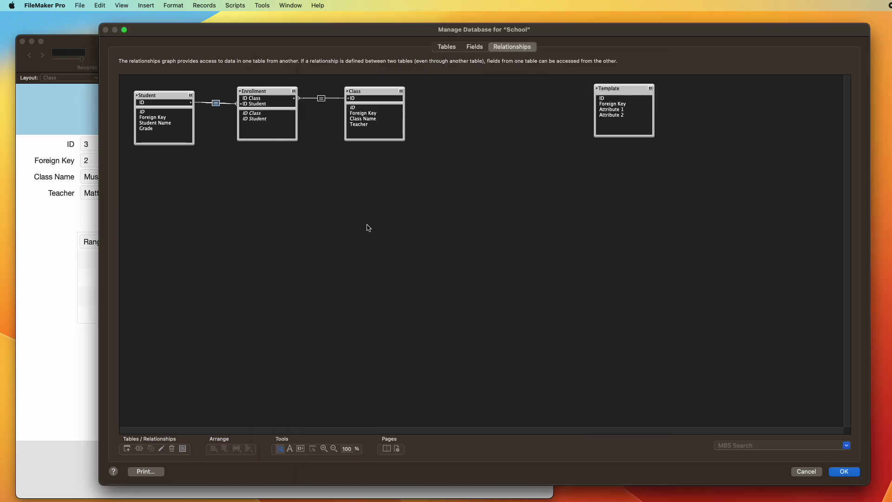
left_click(323, 99)
double_click(322, 99)
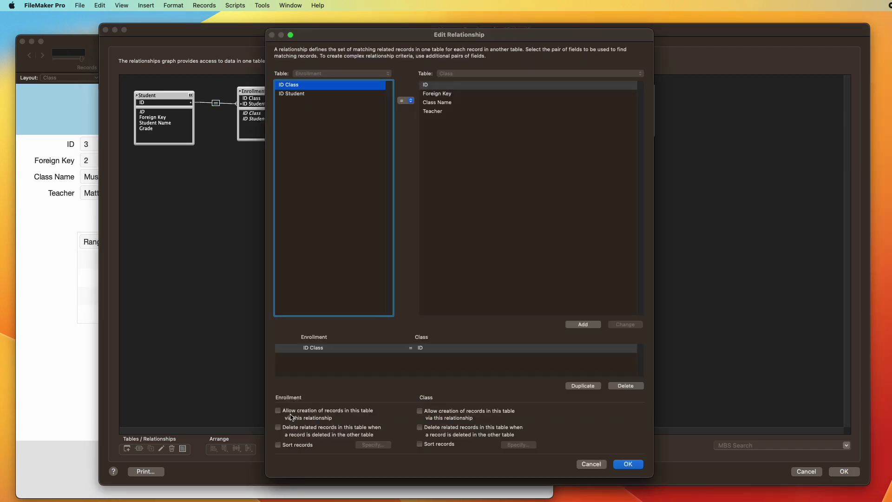
left_click(298, 412)
left_click(628, 464)
left_click(845, 471)
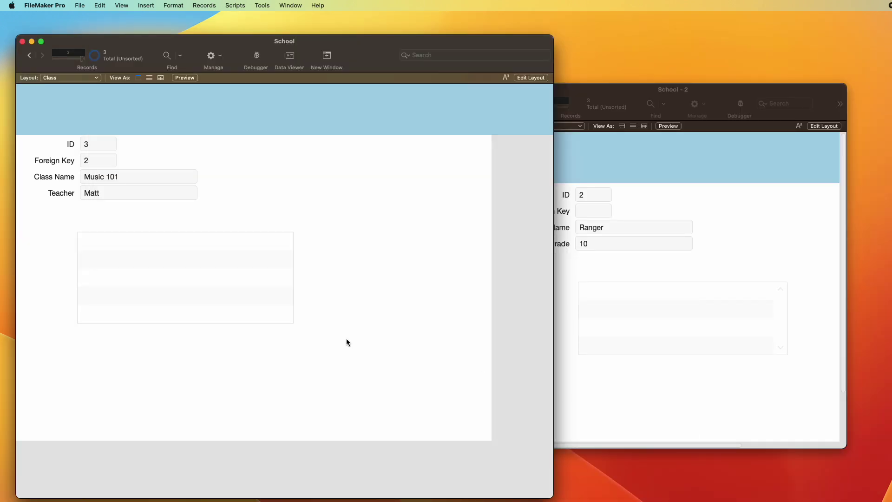
key("super+l")
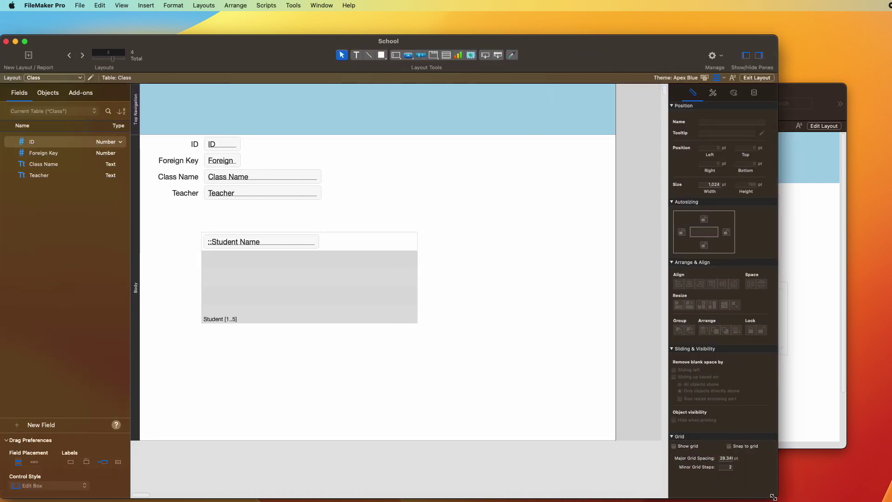
left_click(270, 292)
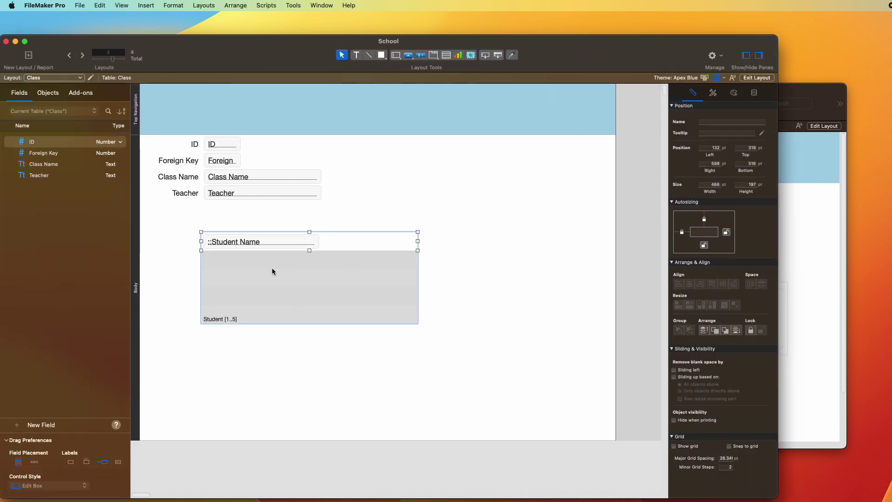
double_click(239, 284)
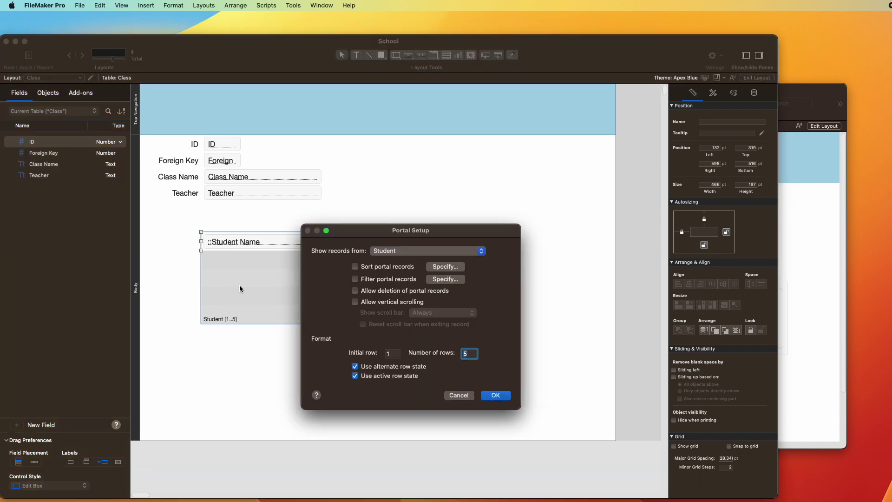
key("Return")
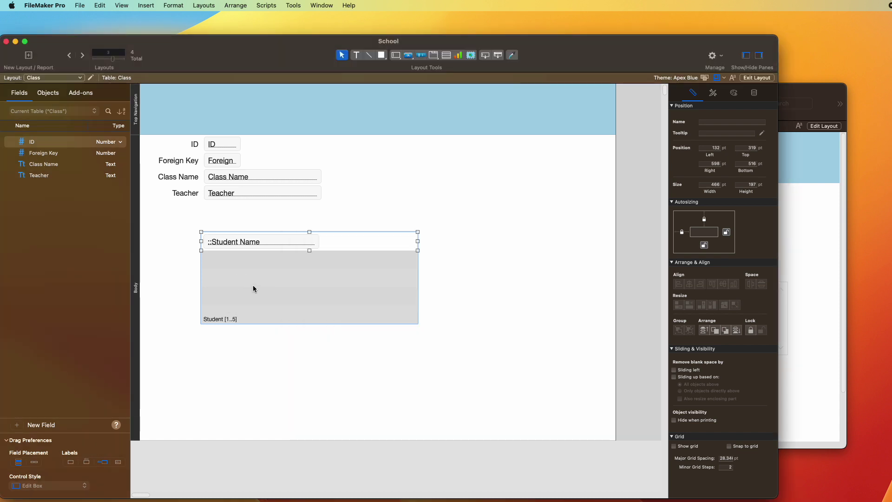
key("super+b")
Step: Set the Class layout's portal to show records from Enrollment
key("ctrl+Up")
key("ctrl+Up")
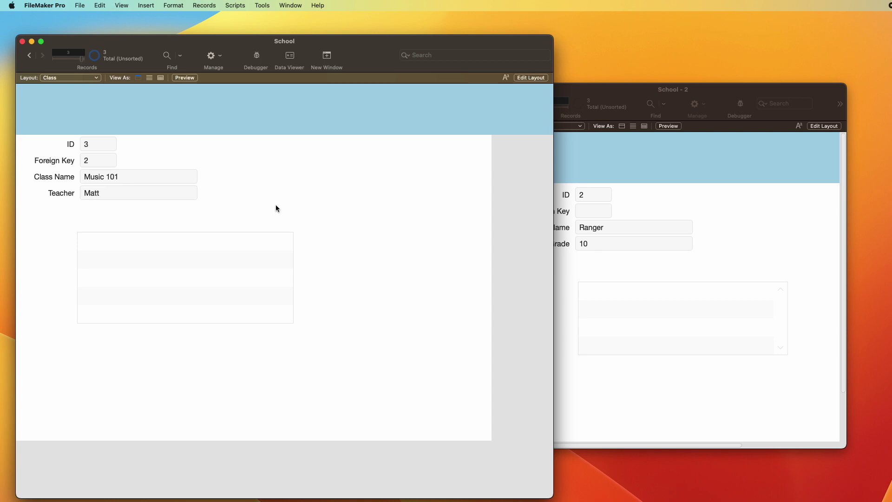
key("super+l")
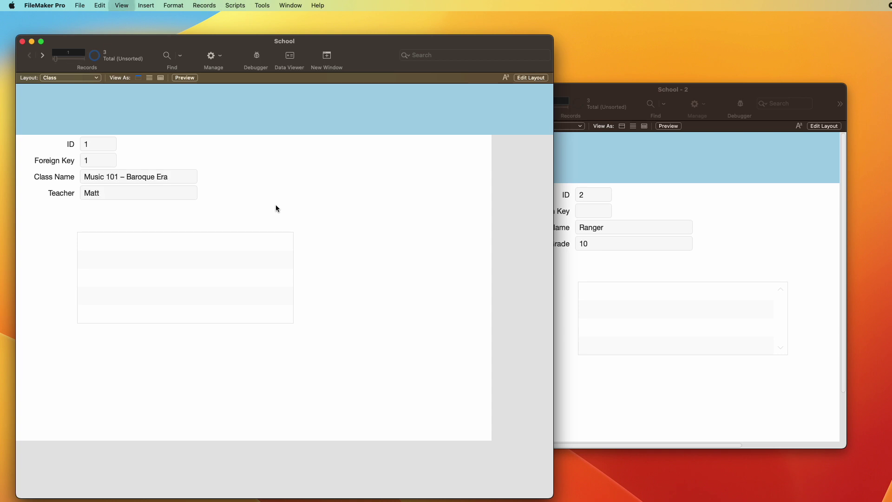
double_click(237, 272)
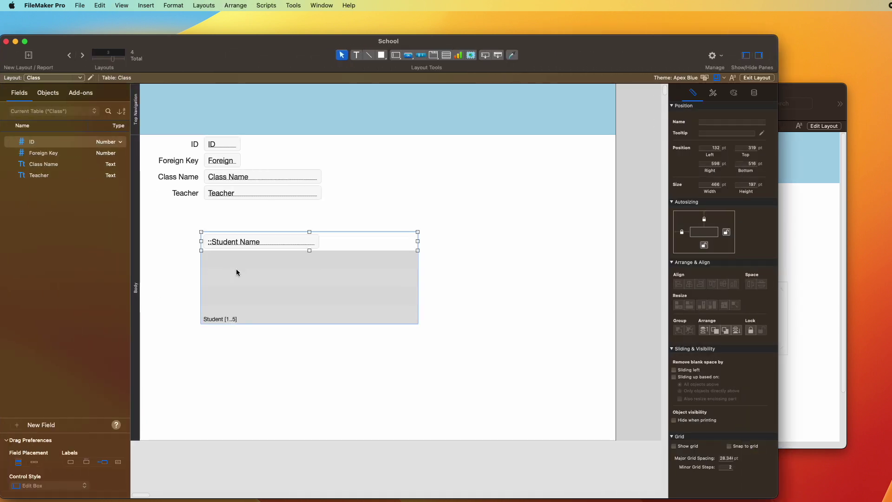
left_click(398, 251)
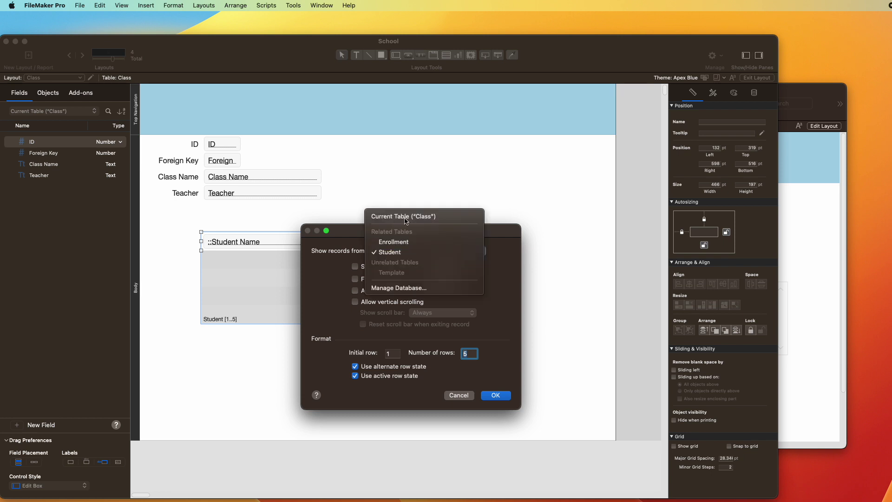
left_click(407, 241)
left_click(501, 398)
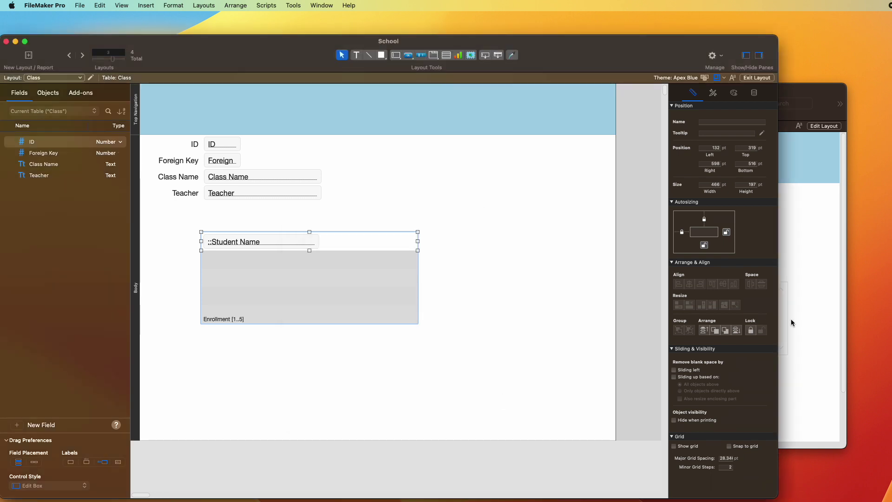
Step: Set the Student layout's portal to show Enrollment records as well
left_click(790, 319)
key("super+l")
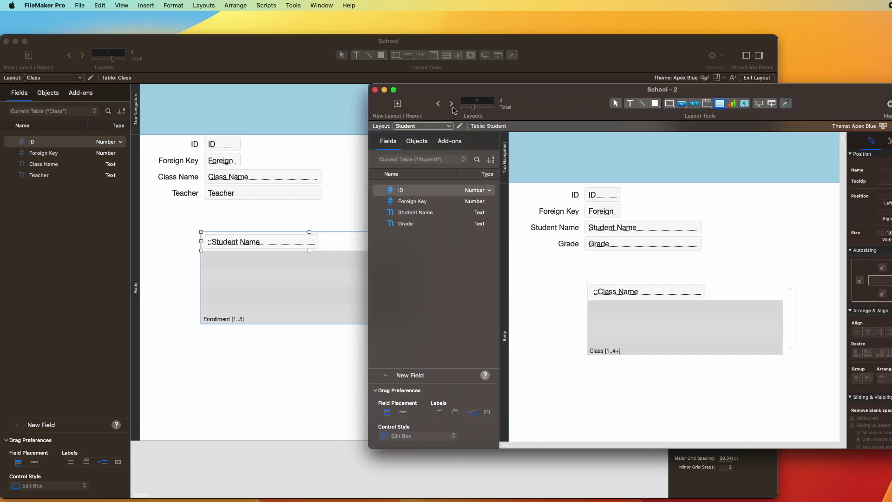
left_click(637, 319)
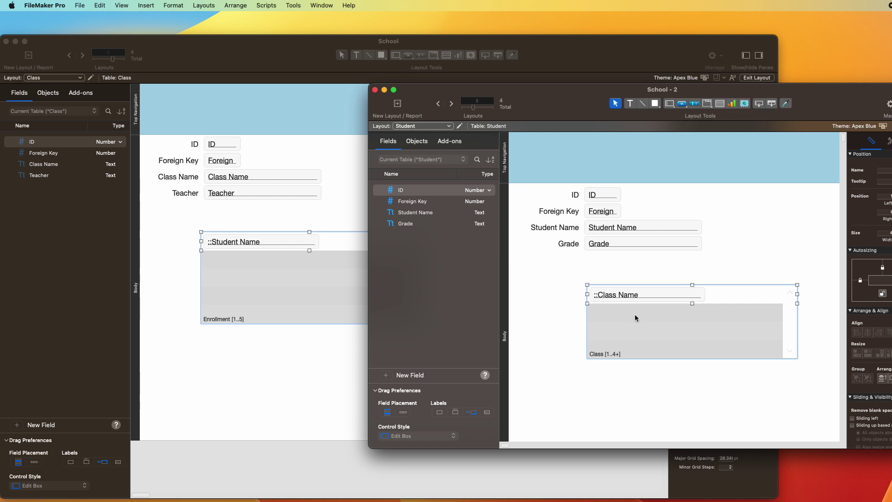
mouse_move(669, 325)
left_mouse_down()
mouse_move(677, 339)
mouse_move(669, 319)
left_mouse_up()
key("super+c")
double_click(650, 314)
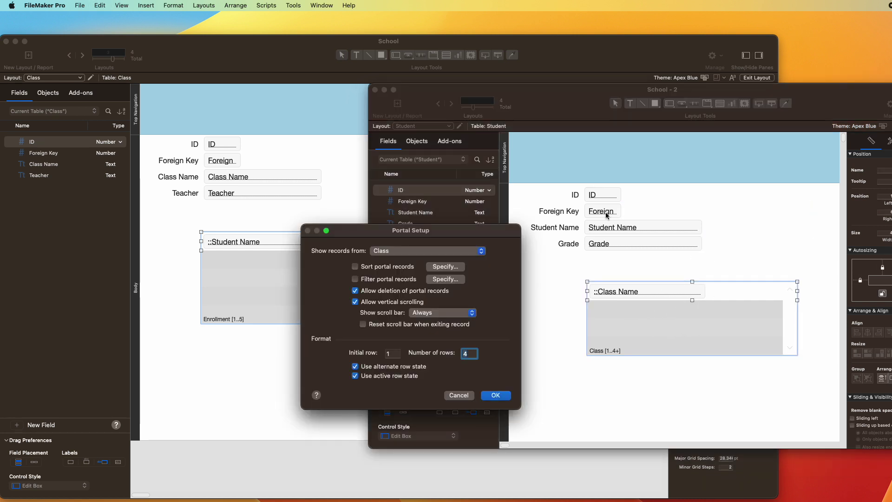
left_click(412, 254)
left_click(411, 262)
left_click(496, 395)
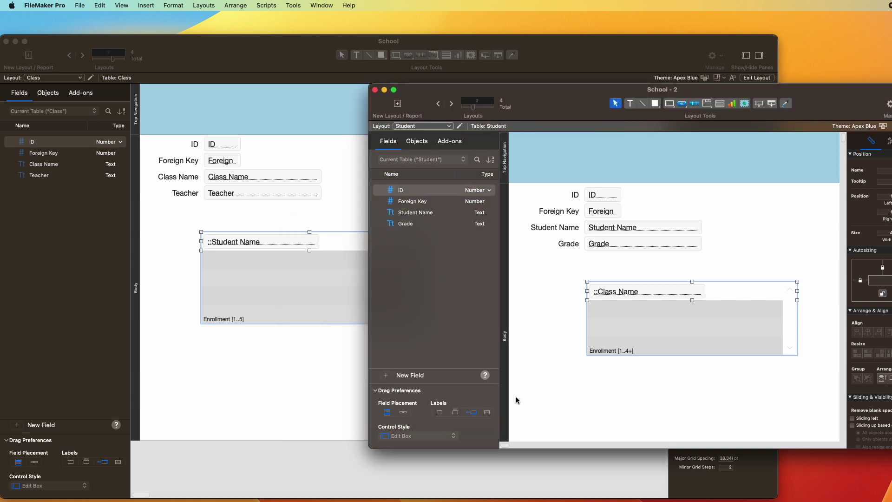
left_click(628, 387)
left_click(219, 229)
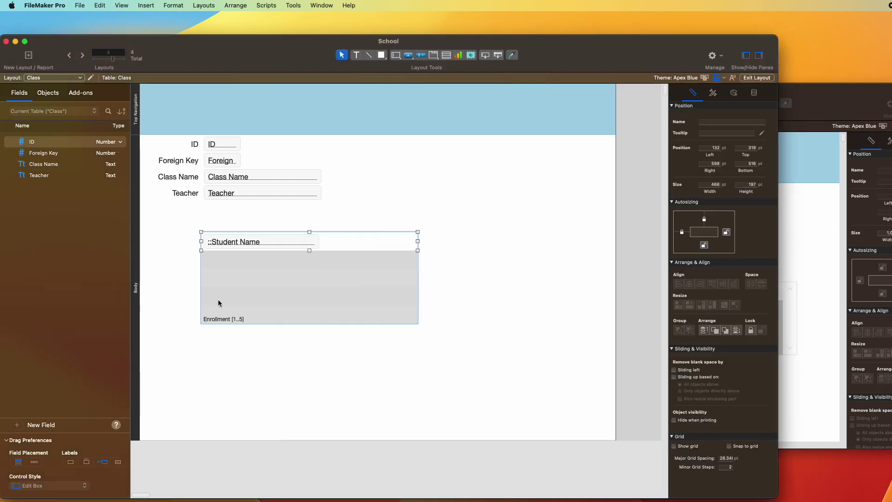
Step: Change the portal field to Enrollment::ID Class and add a copy showing ID Student
left_click(261, 208)
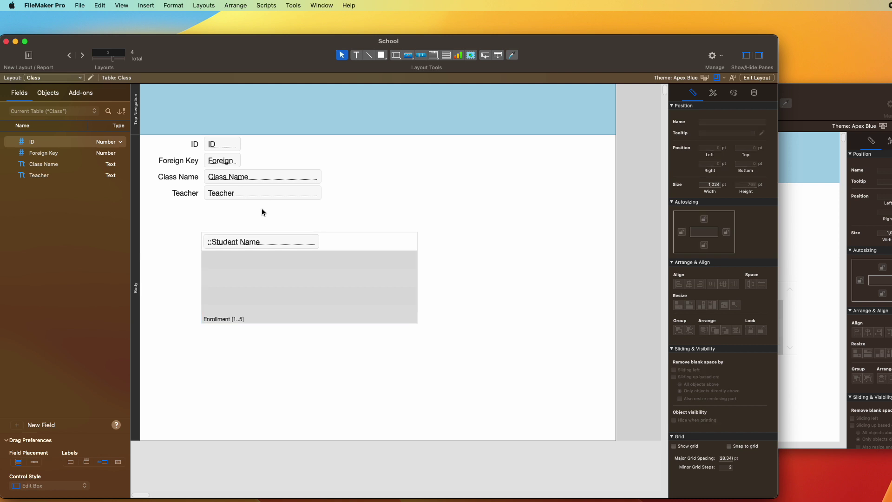
left_click(257, 241)
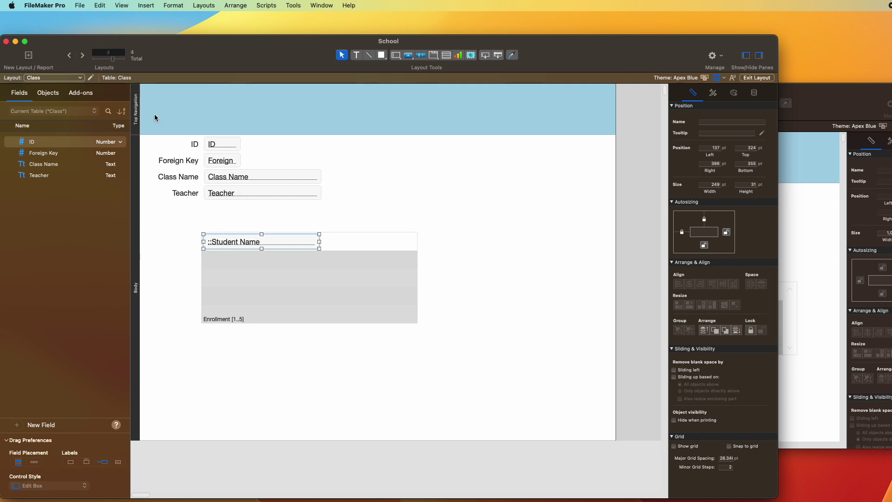
double_click(238, 245)
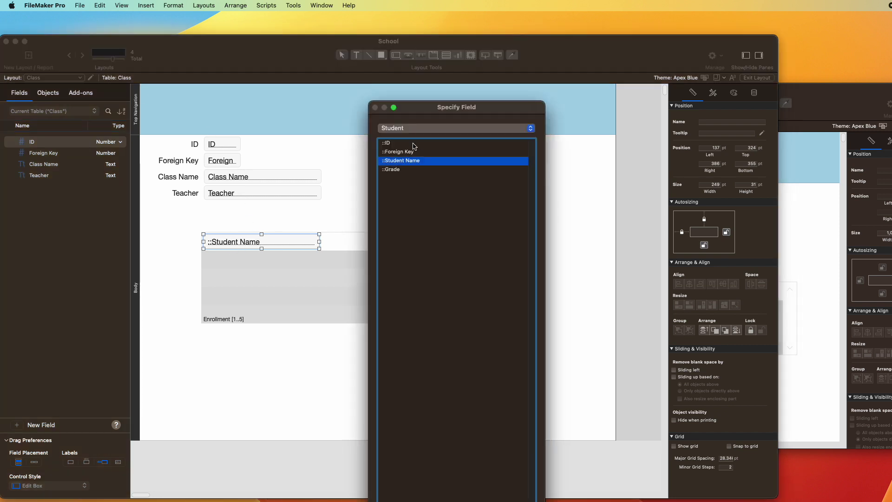
left_click(417, 129)
left_click(419, 117)
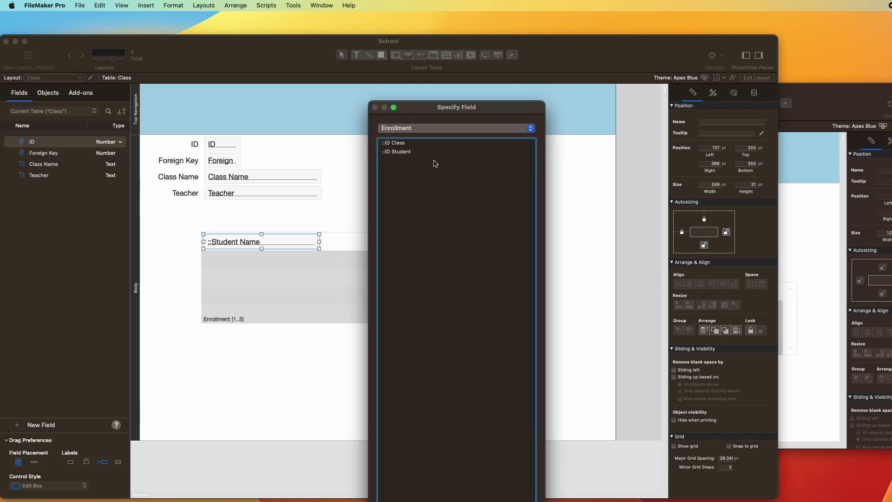
double_click(413, 144)
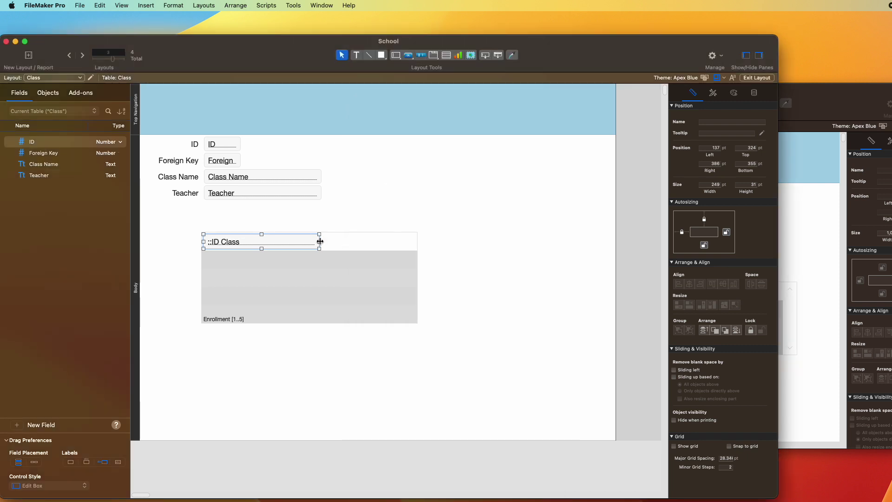
left_click_drag(320, 241, 273, 223)
double_click(411, 153)
Step: Move the field labels above the portal and rename the left label to Class
left_click_drag(228, 243, 221, 226)
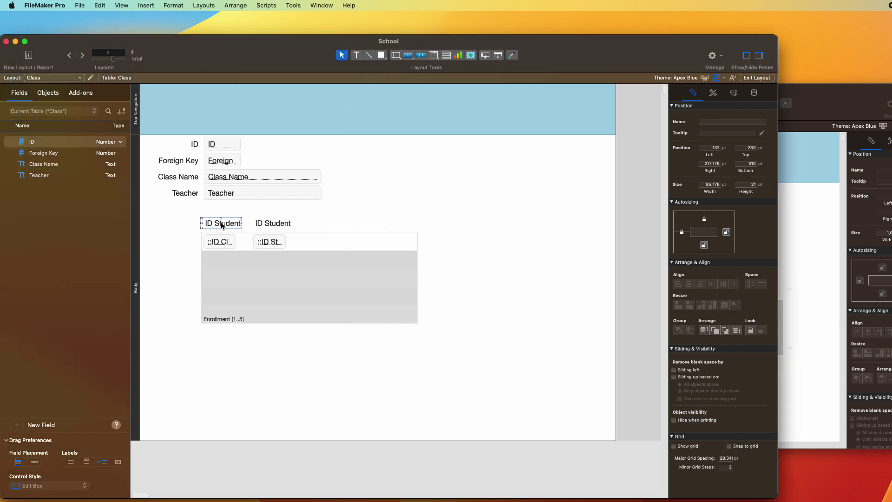
triple_click(226, 225)
type("Class")
left_click(375, 201)
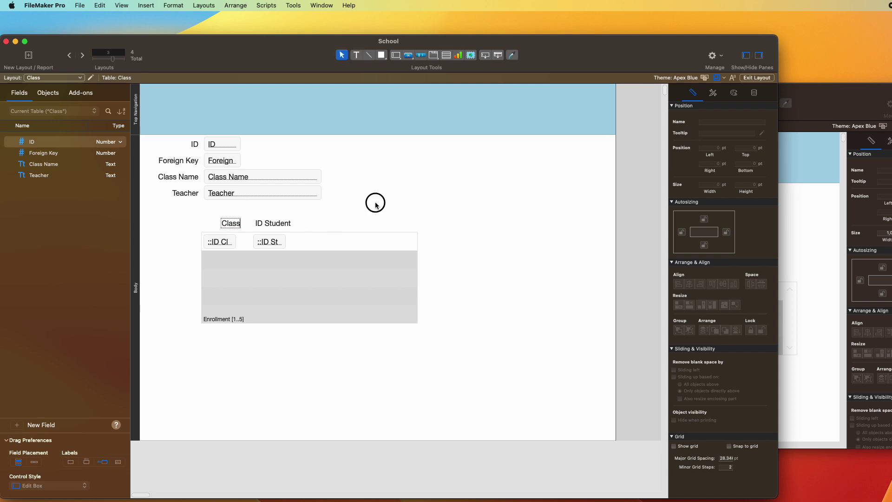
left_click(225, 225)
left_click_drag(225, 224, 213, 224)
left_click(811, 214)
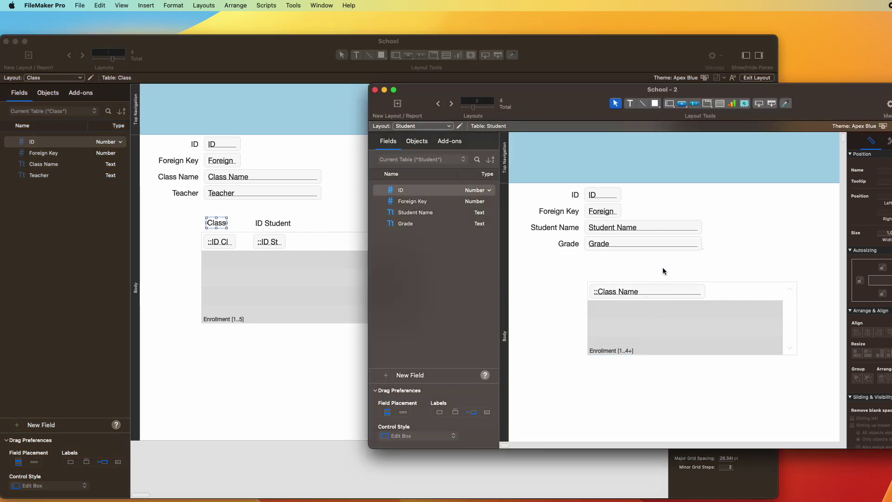
Step: Set the Student layout's portal field to Enrollment::ID Class
double_click(656, 327)
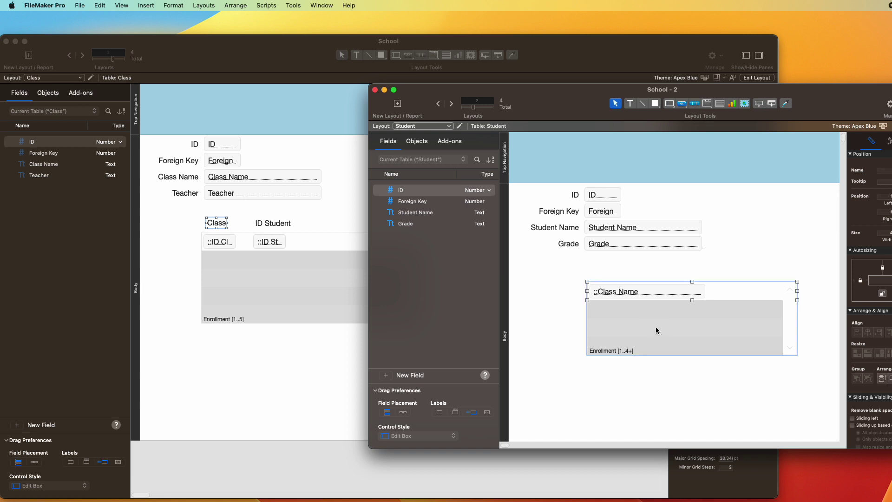
left_click(397, 252)
left_click(649, 248)
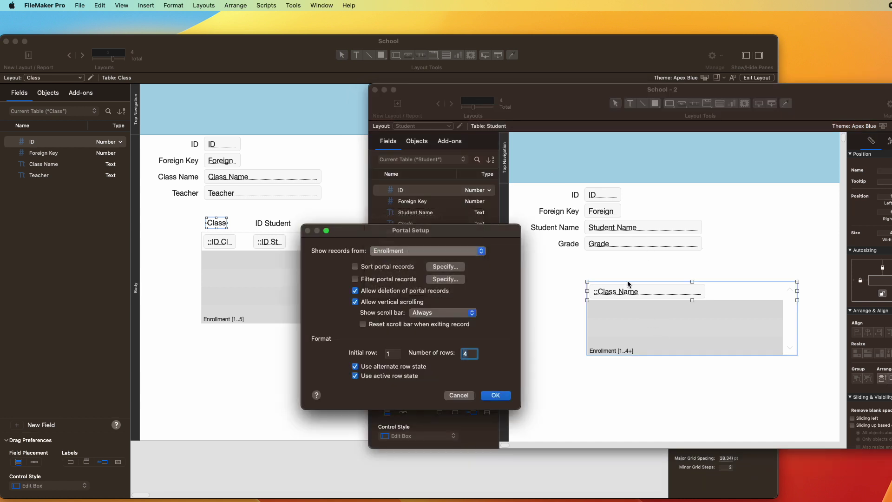
key("Return")
double_click(608, 292)
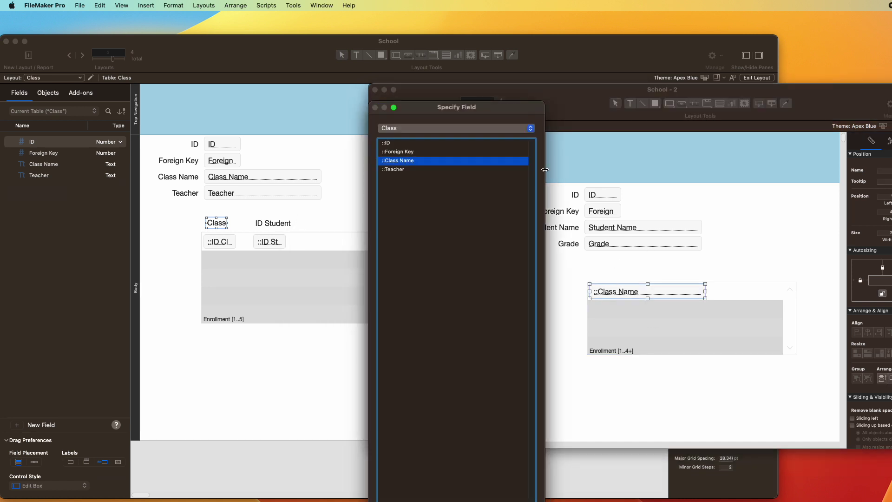
left_click(443, 130)
left_click(437, 140)
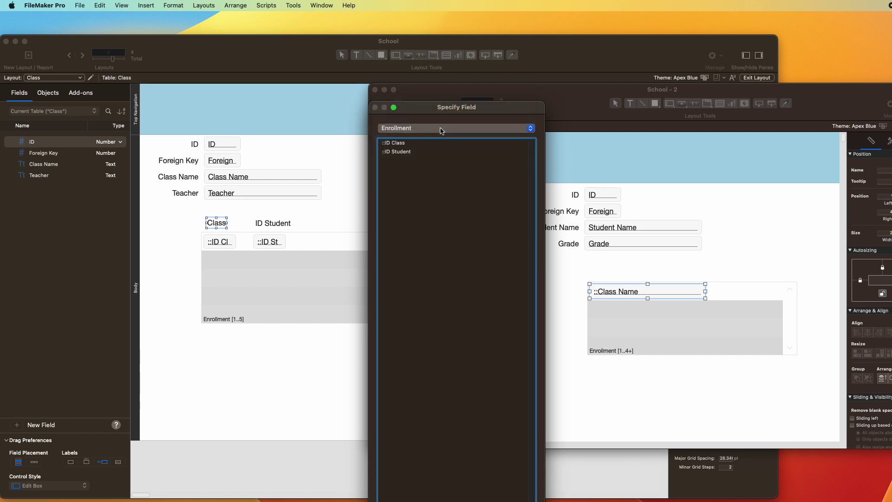
left_click(406, 147)
key("Return")
Step: Add a copy of the portal field beside it showing ID Student
left_click_drag(701, 290, 683, 291)
double_click(679, 291)
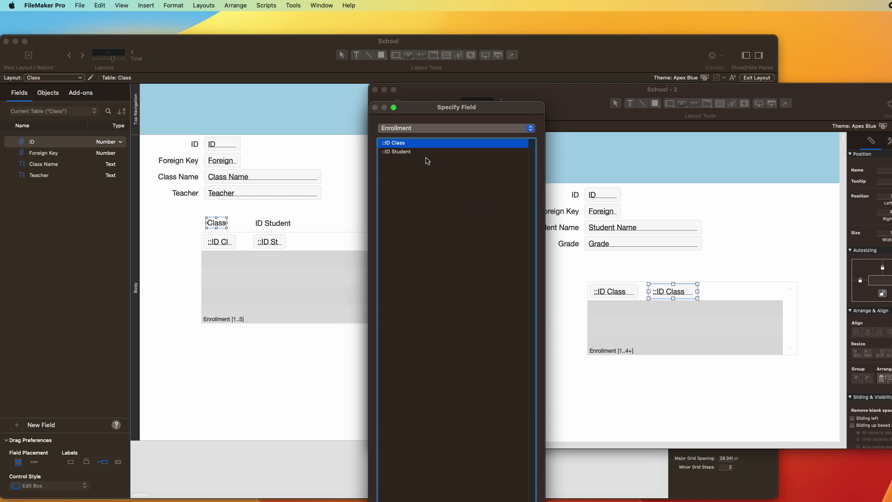
double_click(409, 152)
left_click(575, 255)
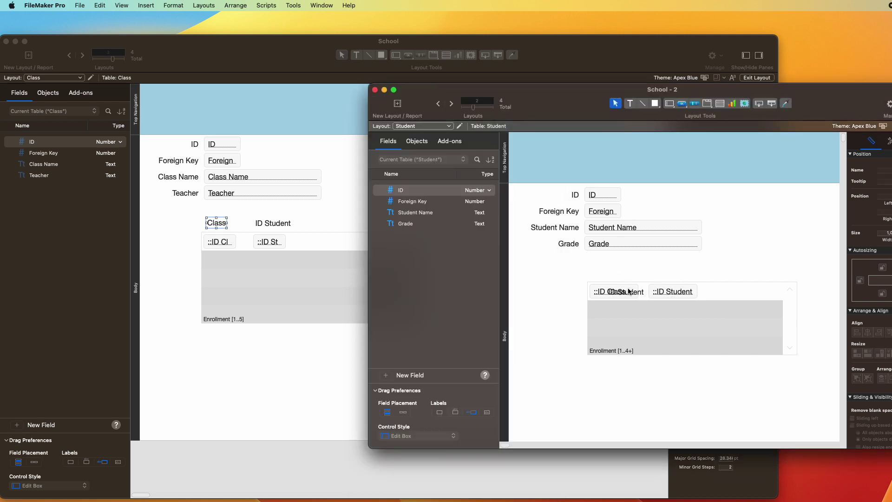
Step: Copy a column label above the first portal field and change it to 'ID Class'
left_click_drag(669, 287, 619, 278)
key("Return")
key("BackSpace")
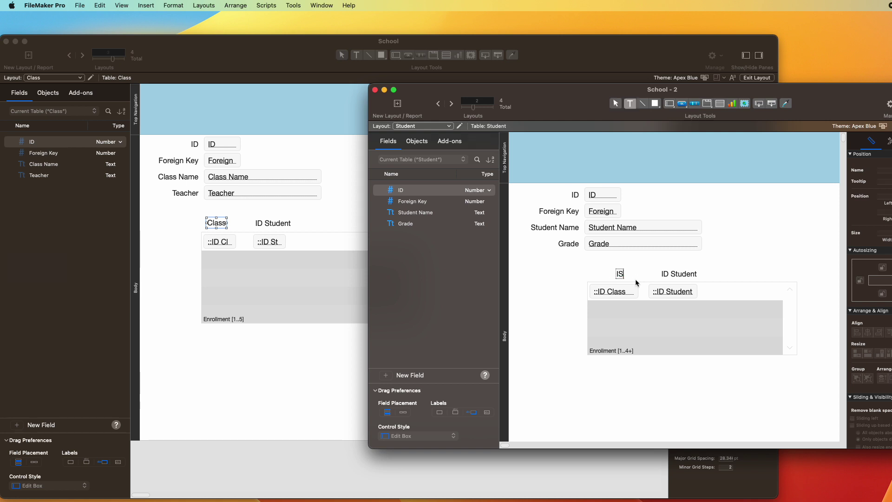
type("ID Class")
key("Escape")
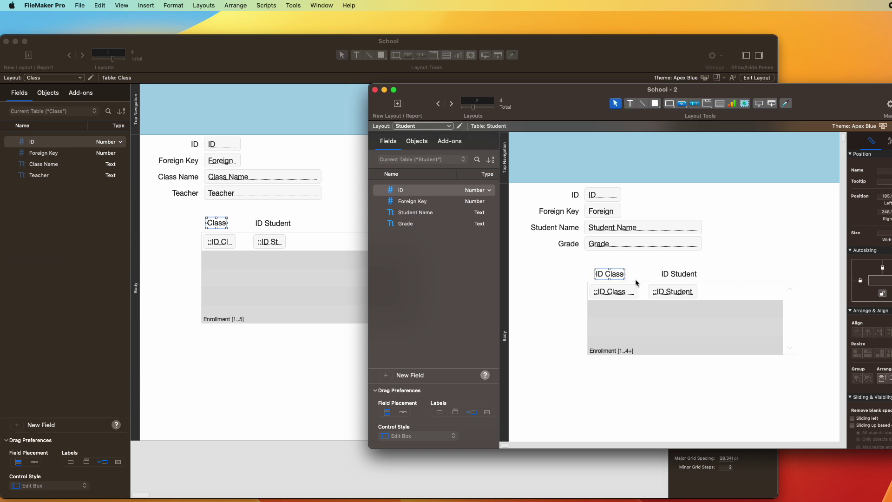
Step: Switch both the Student and Class windows to Browse mode
key("super+b")
left_click(447, 279)
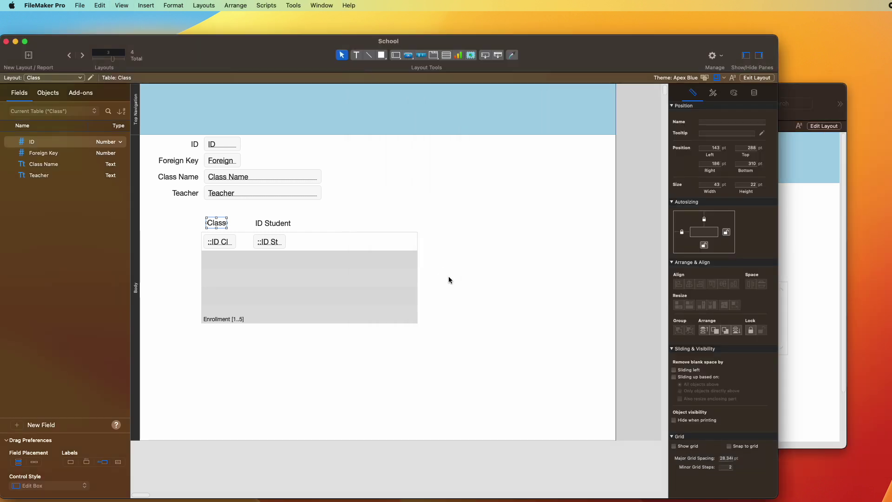
key("super+b")
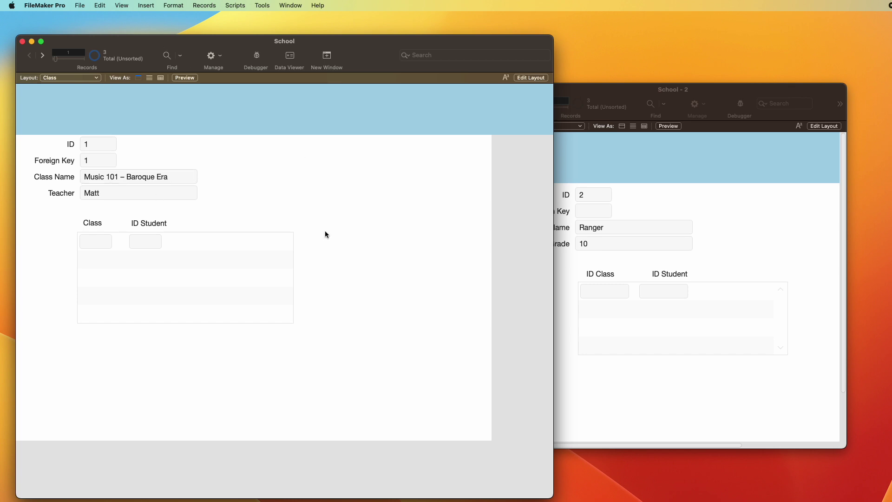
Step: Enter student IDs 1 and 2 in the Class portal's enrollment rows
left_click(702, 230)
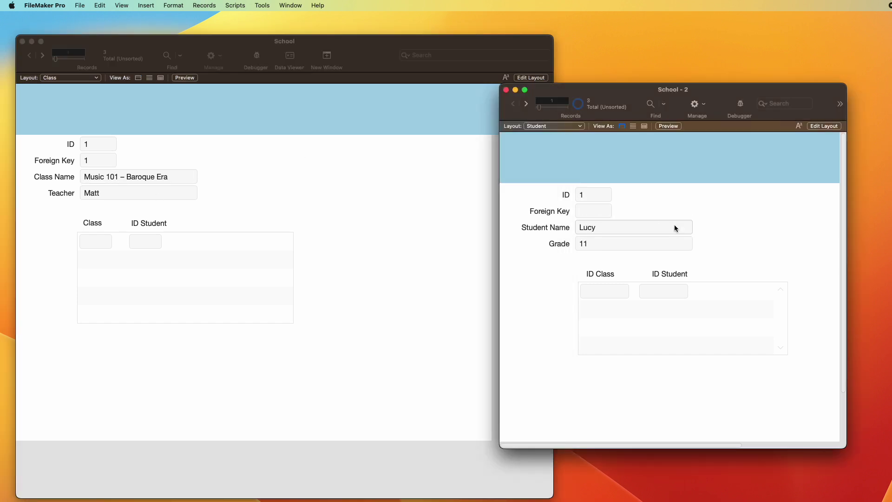
key("ctrl+Down")
left_click(194, 224)
left_click(148, 239)
type("1")
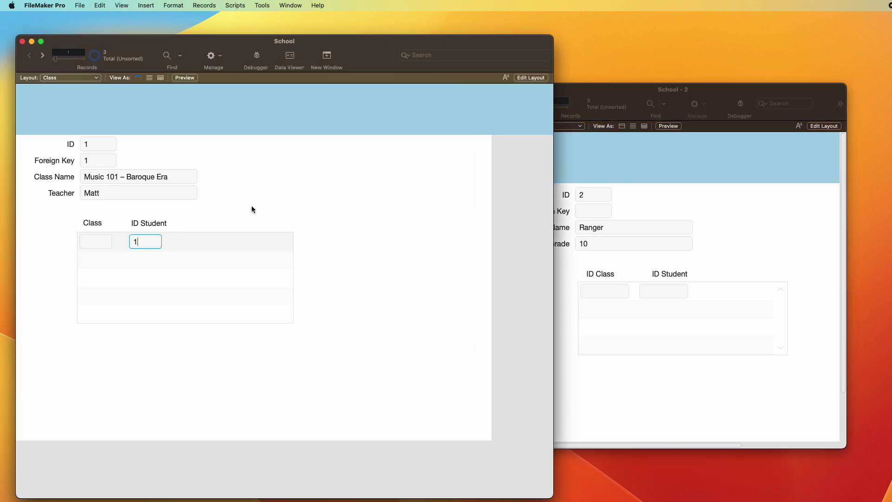
left_click(252, 206)
left_click(146, 260)
type("2")
left_click(316, 261)
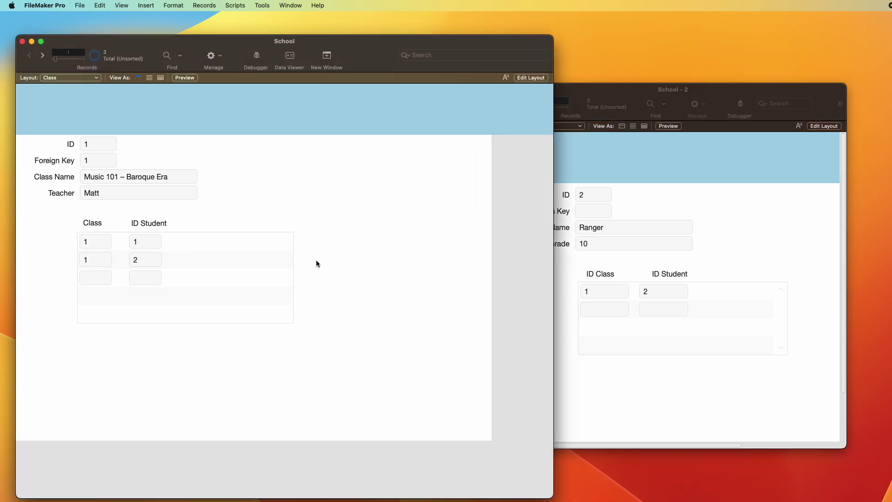
Step: Page through the Student records to confirm each lists Music 101 – Baroque Era
left_click(778, 254)
left_click_drag(604, 94, 584, 85)
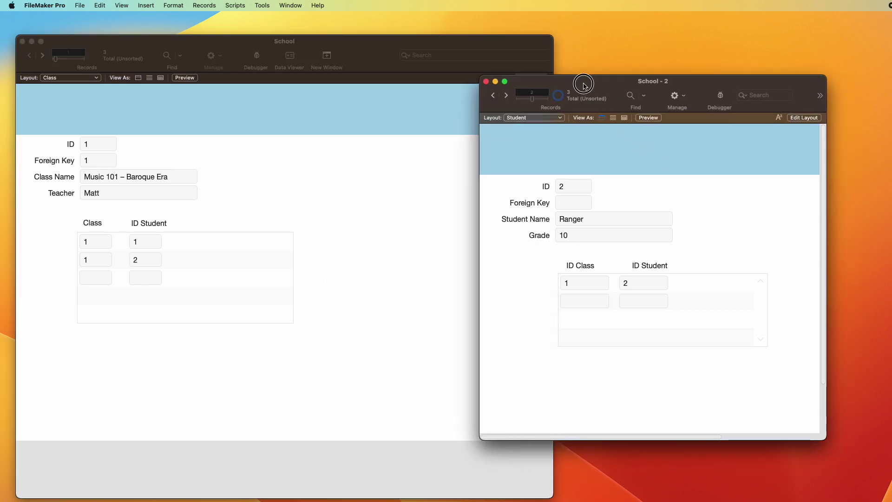
key("ctrl+Up")
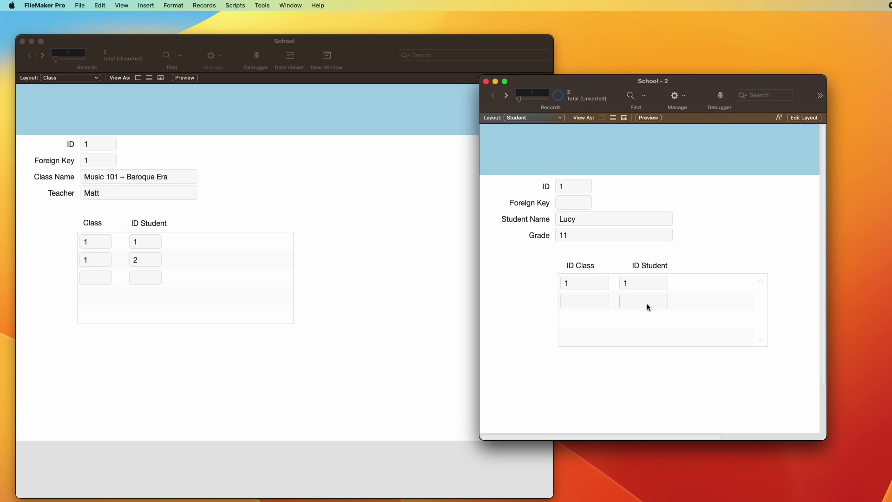
key("1")
key("Return")
key("ctrl+Down")
Step: Create student records John and Mary, each with grade 12
key("super+n")
left_click(612, 217)
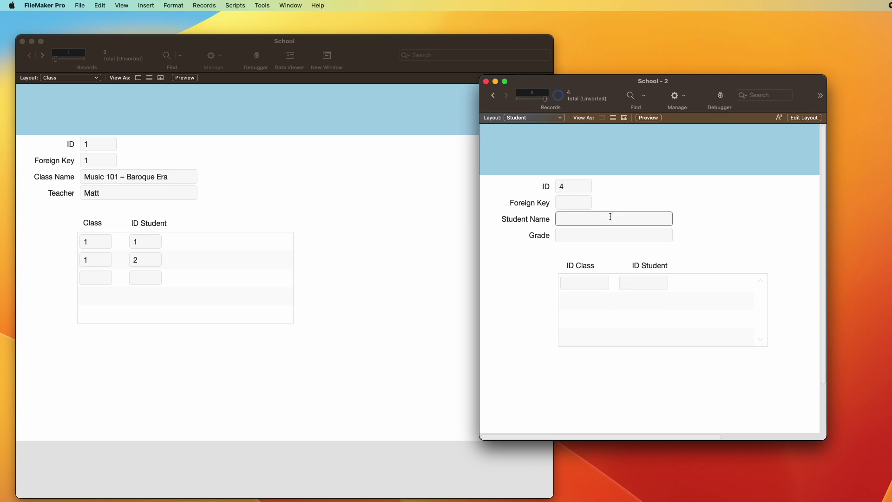
type("John")
key("super+n")
left_click(610, 216)
type("Mary")
left_click(578, 234)
type("12")
key("ctrl+Up")
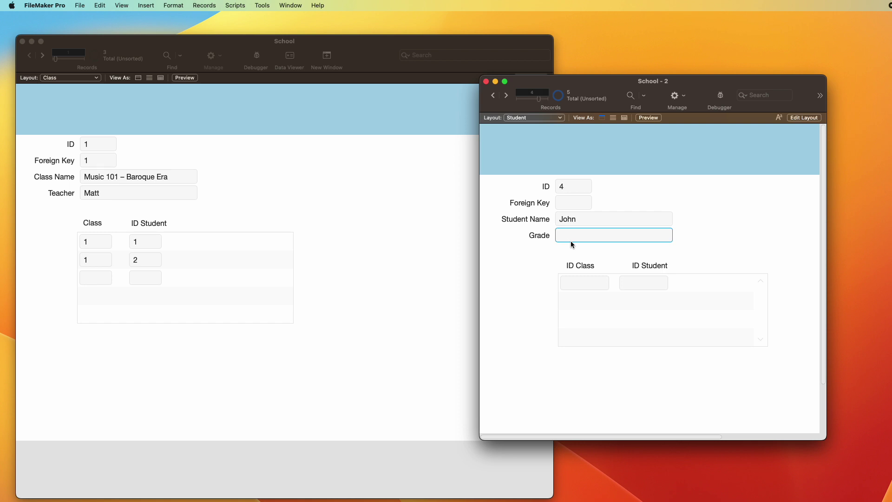
type("12")
left_click(754, 238)
Step: Page back and forth through the student records, ending on John's record
key("ctrl+Up")
key("ctrl+Down")
key("ctrl+Up")
key("ctrl+Up")
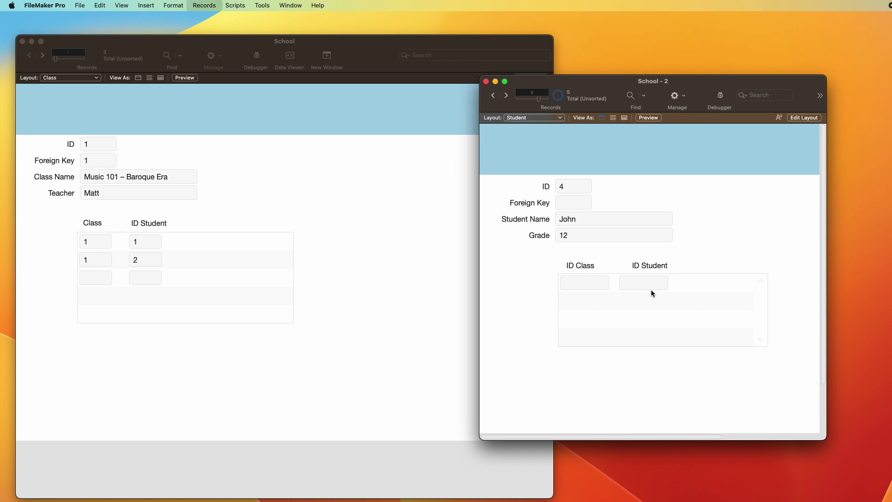
left_click(348, 173)
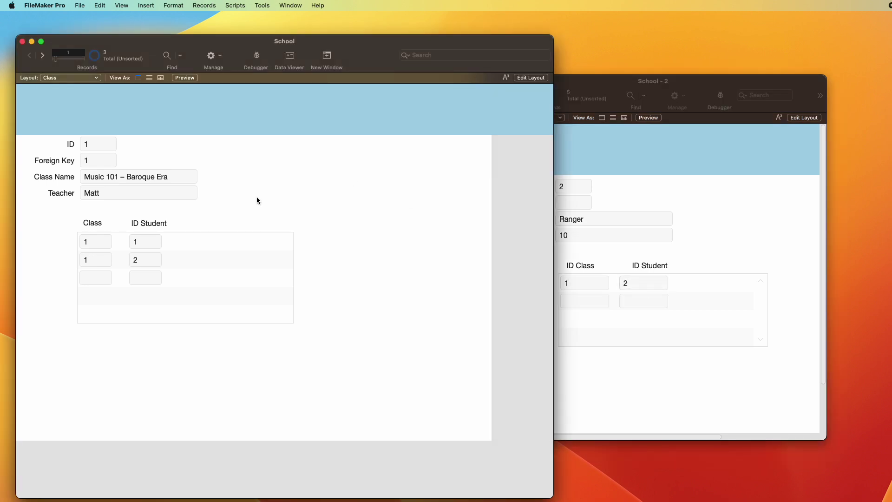
left_click(705, 208)
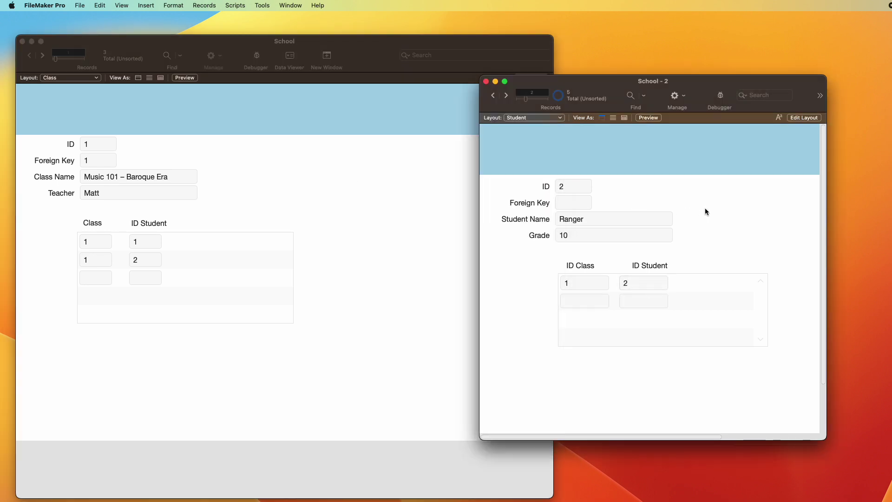
key("ctrl+Down")
key("ctrl+Up")
key("ctrl+Down")
key("ctrl+Down")
key("ctrl+Down")
Step: Enter student ID 4 in the Class portal's third enrollment row and commit it
left_click(303, 230)
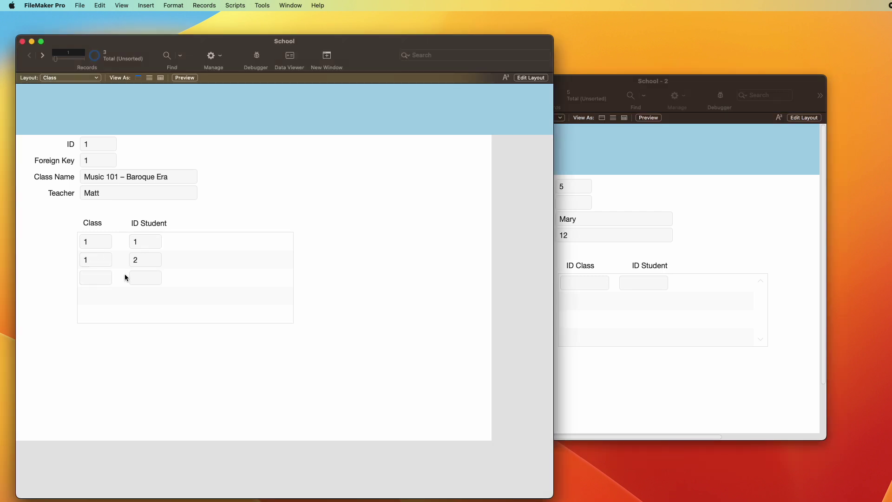
left_click(145, 278)
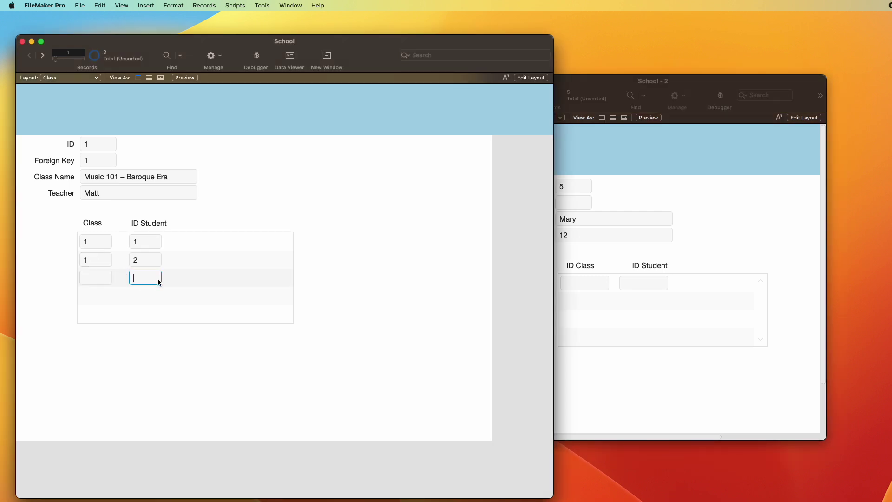
type("4")
key("Return")
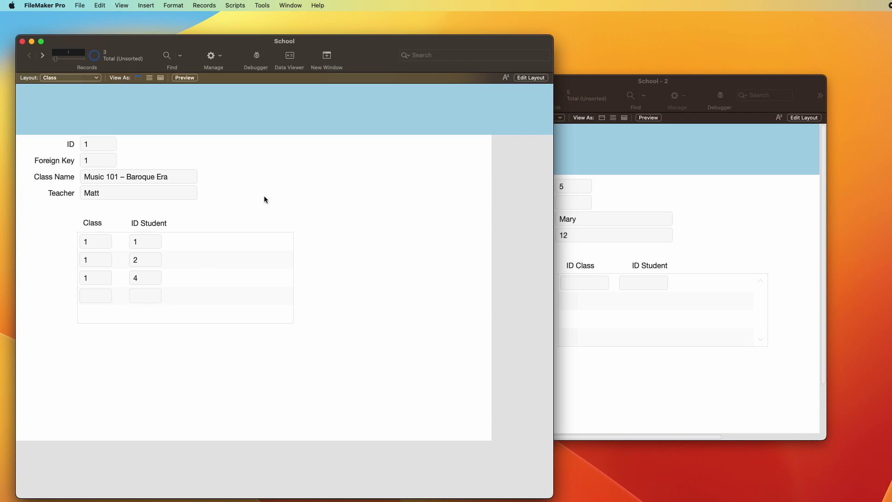
key("super+shift+d")
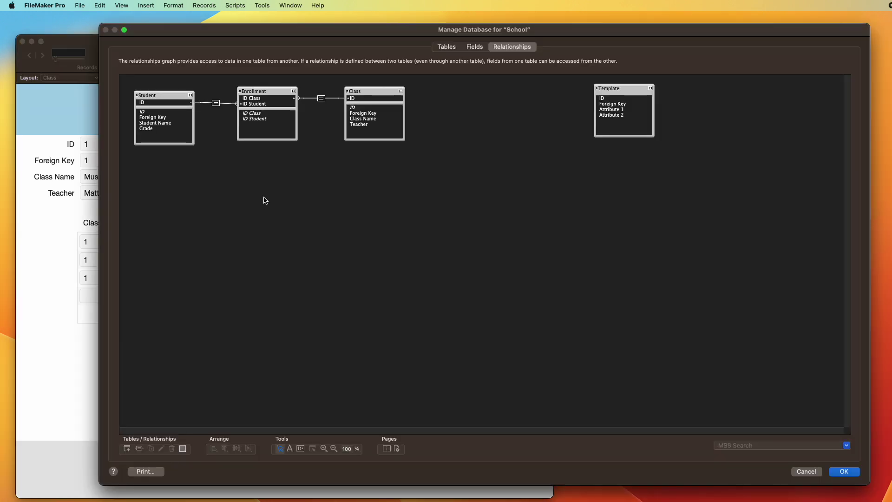
left_click_drag(254, 77, 271, 168)
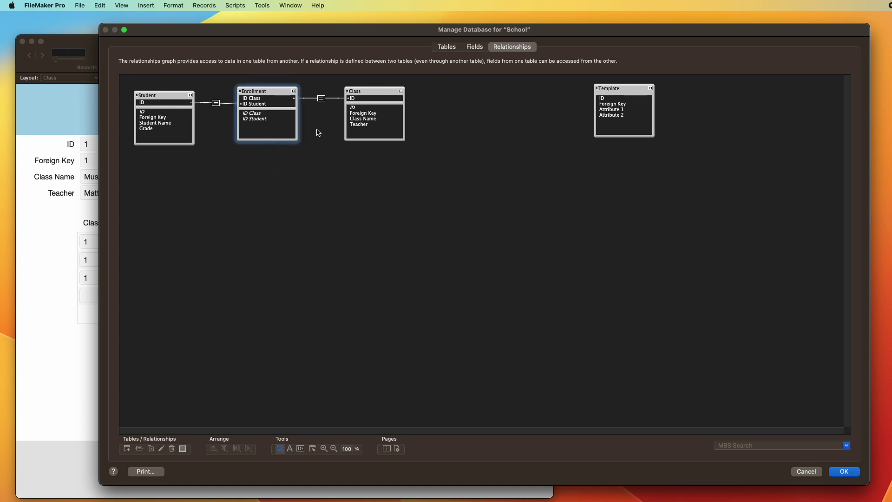
left_click_drag(363, 79, 353, 98)
left_click_drag(149, 81, 163, 177)
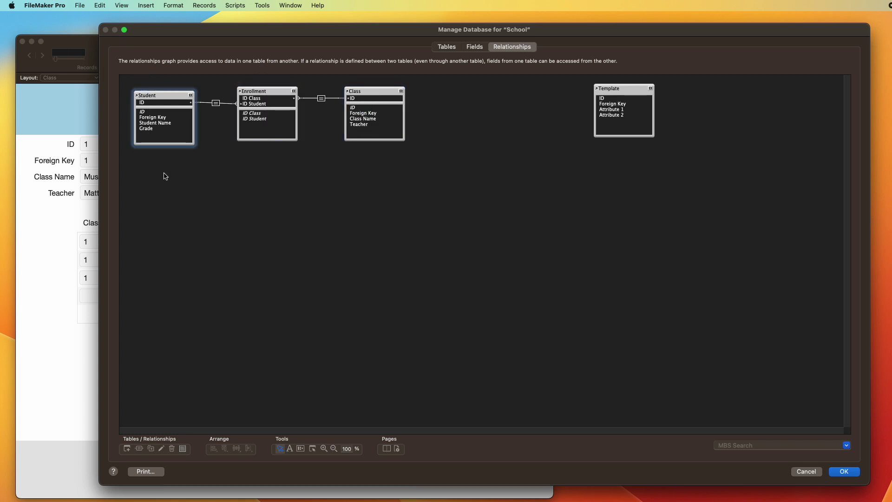
left_click(260, 119)
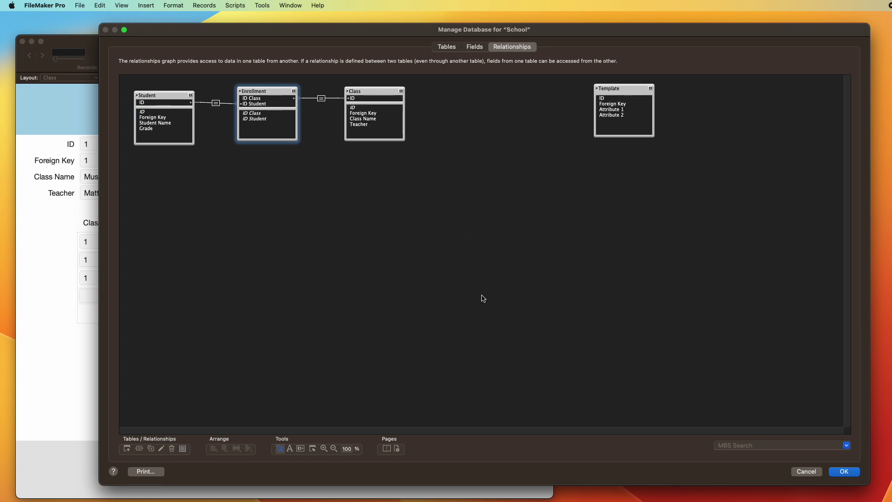
key("Escape")
key("Return")
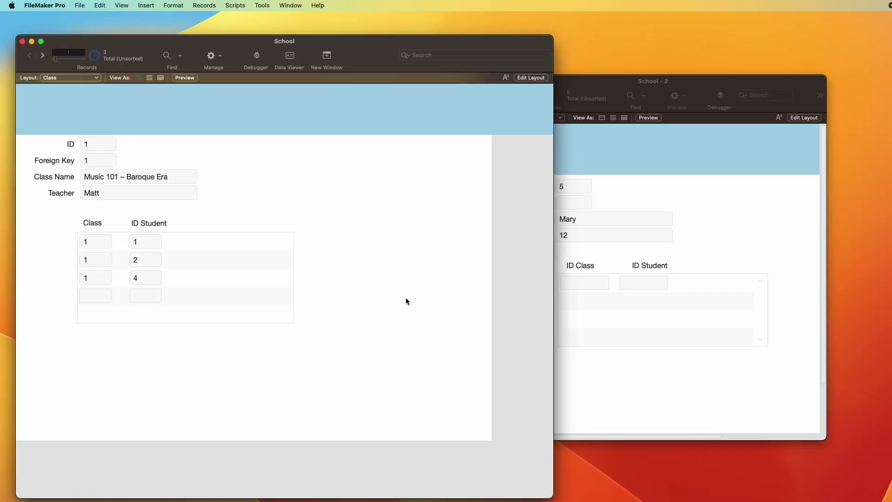
Step: In Layout mode, duplicate the Enrollment portal's ID Student field to its right
key("super+l")
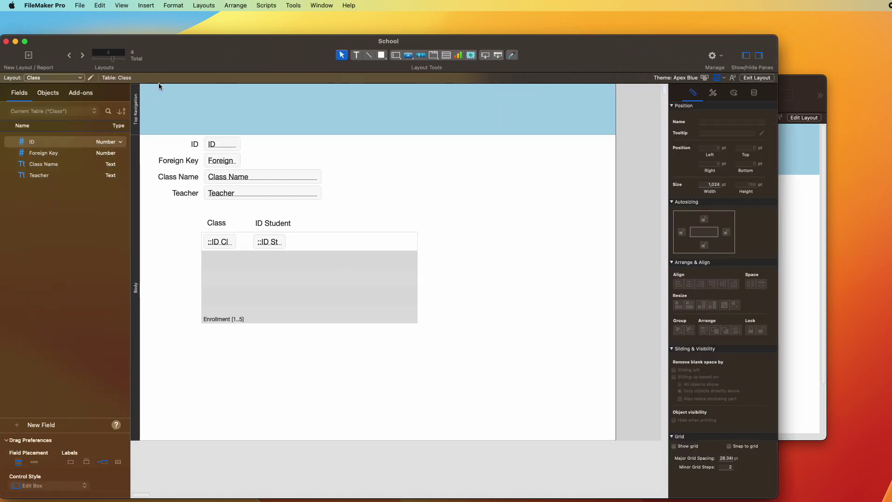
left_click(275, 243)
left_click(273, 243)
left_click_drag(273, 243, 330, 242)
Step: Change the copy to Student::Student Name, widen it, and return to Browse mode
left_click(444, 128)
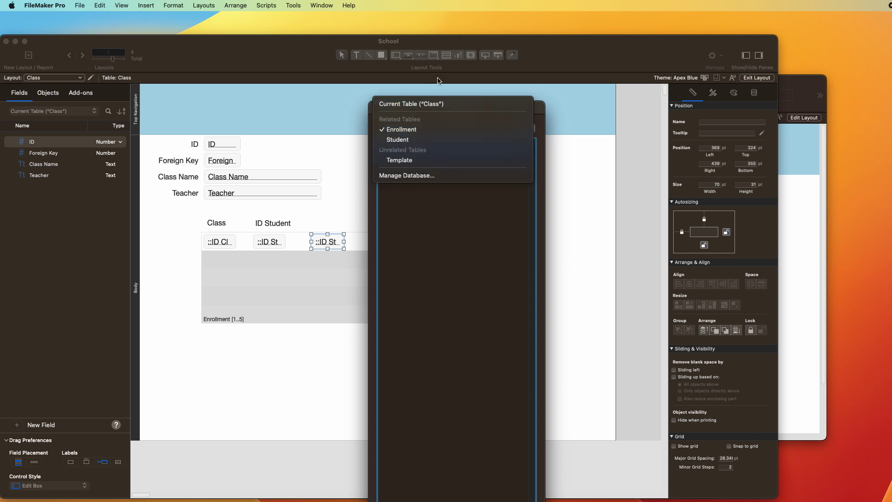
left_click(411, 140)
left_click(402, 161)
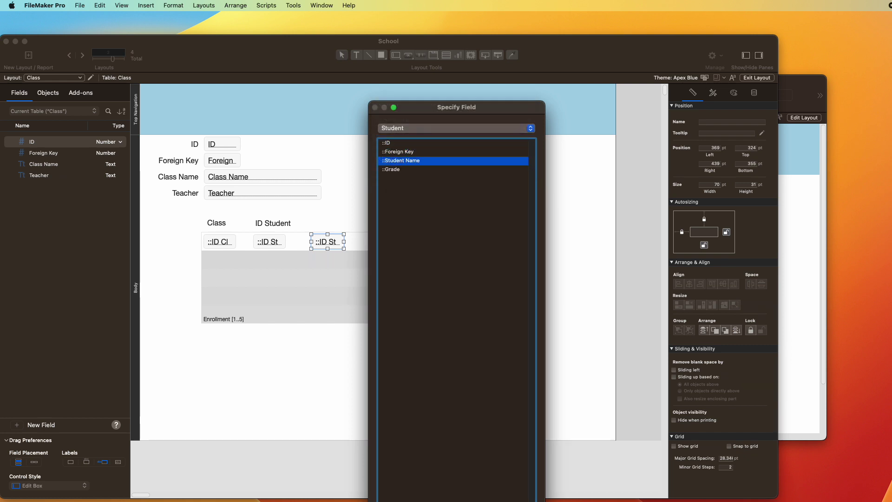
left_click(519, 462)
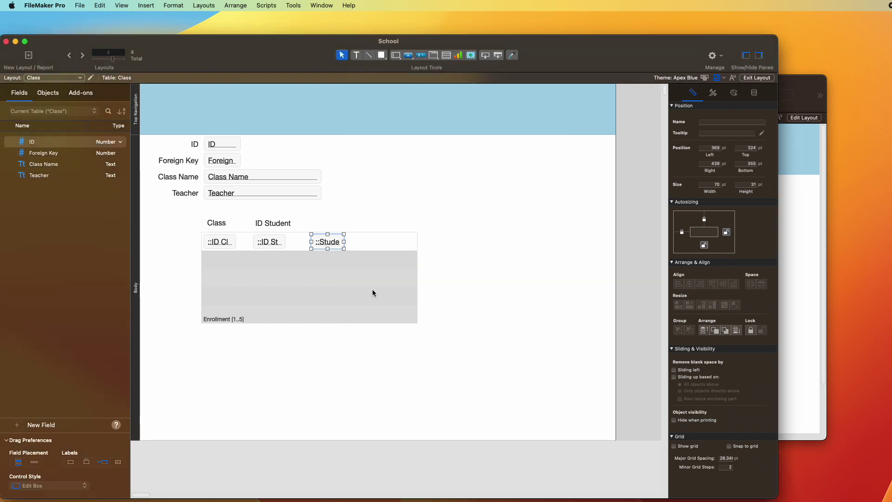
left_click_drag(343, 242, 392, 242)
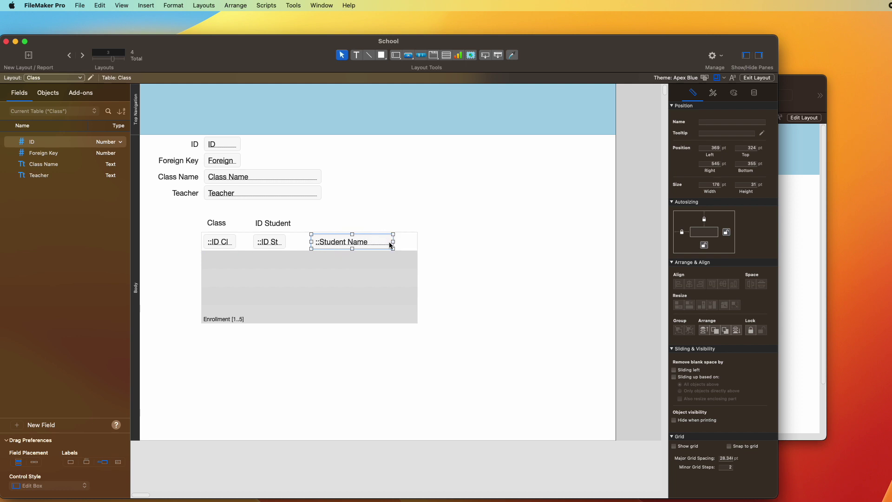
key("super+b")
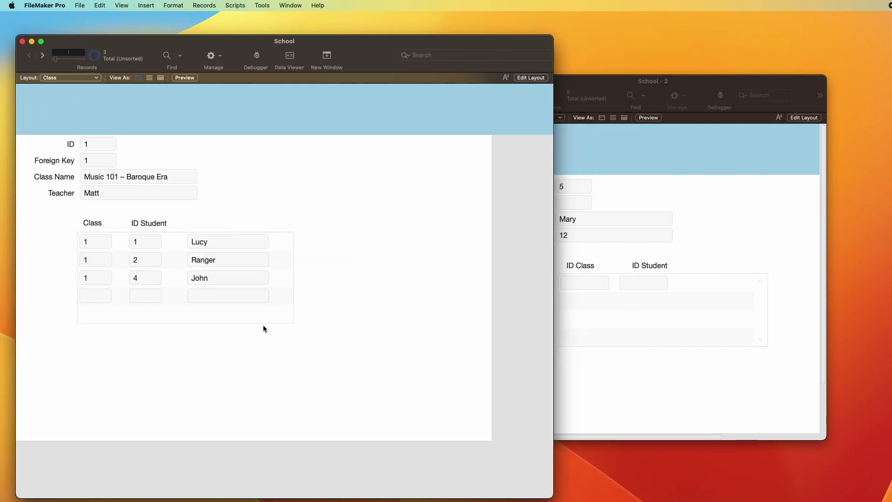
left_click(686, 187)
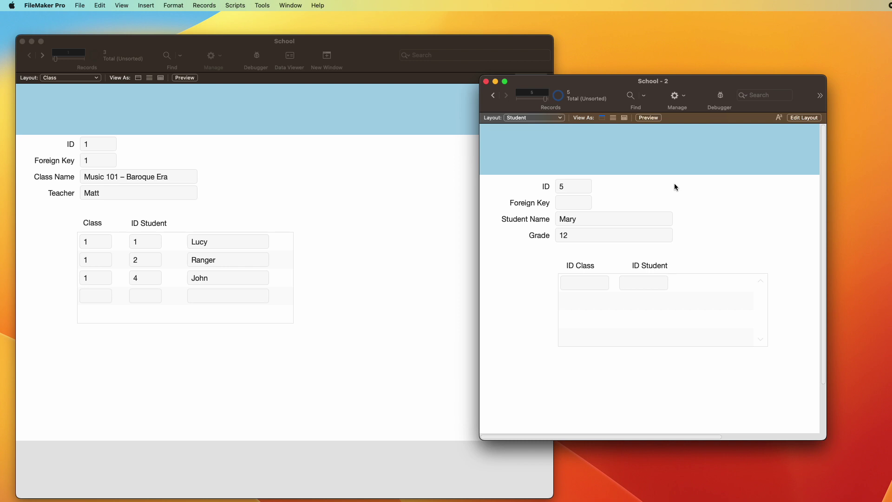
Step: In the Student layout, copy the portal's ID Student field to the right, with no label
left_click_drag(613, 82, 602, 82)
key("super+l")
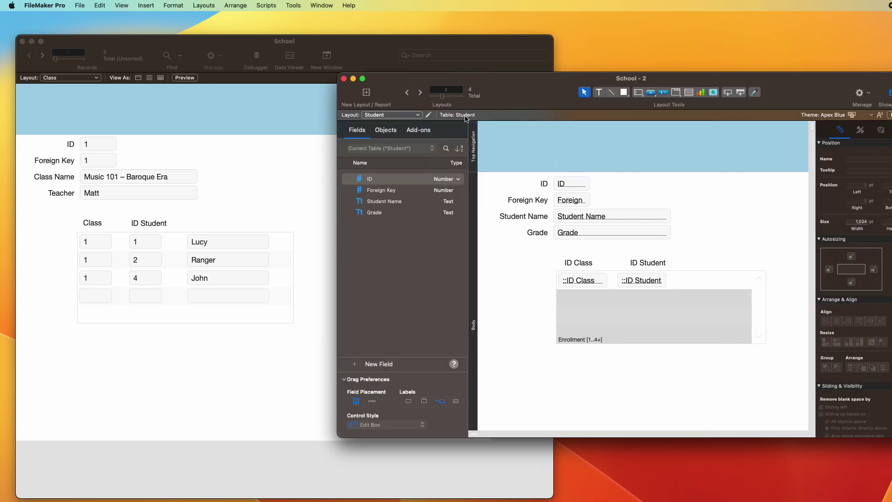
left_click(588, 305)
left_click_drag(635, 281, 703, 282)
left_click(415, 447)
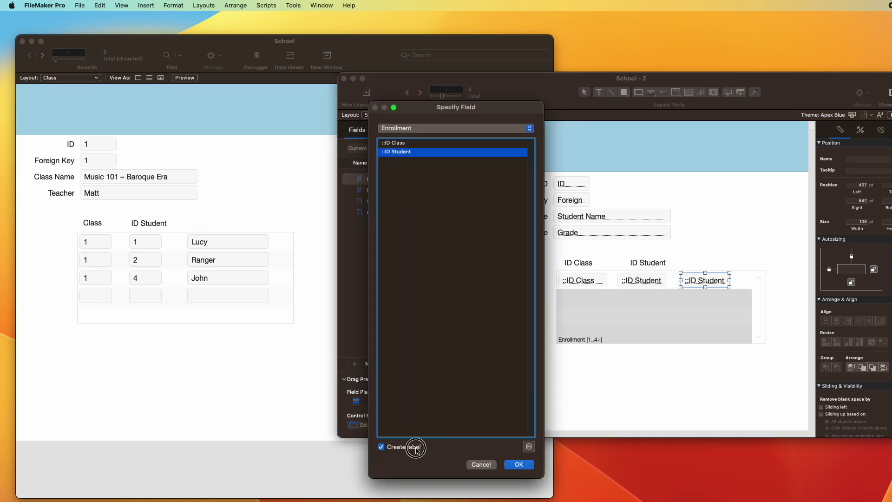
Step: Set the new field to Class::Class Name, widen it, and return to Browse mode
left_click(421, 131)
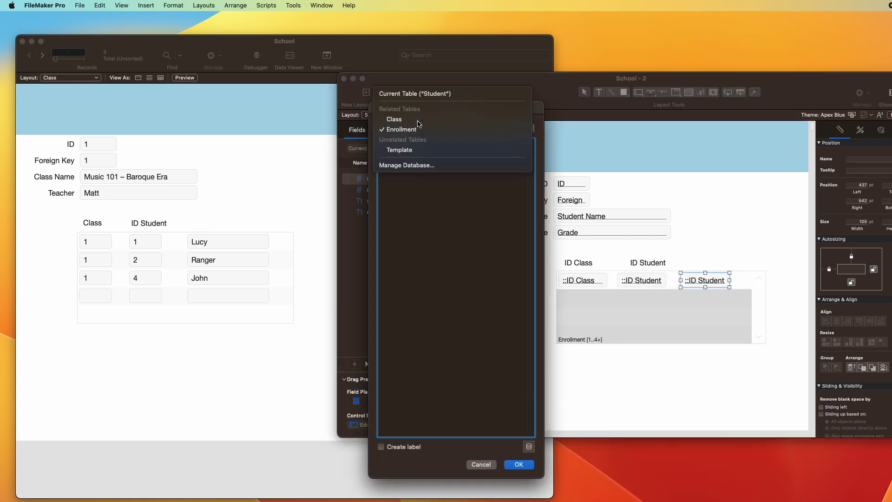
left_click(419, 124)
left_click(409, 161)
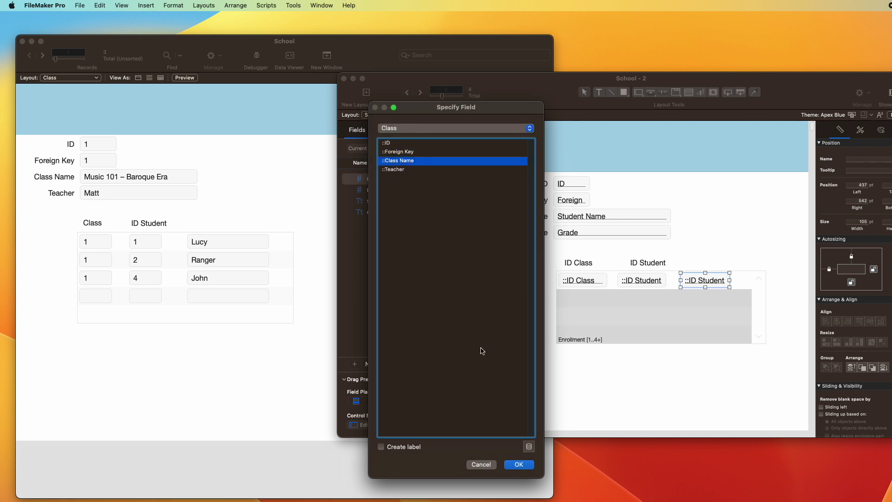
left_click(519, 464)
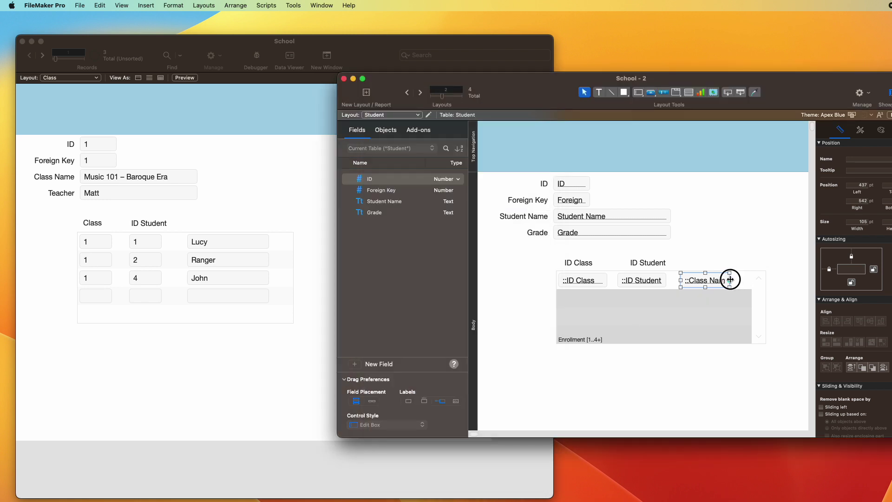
left_click_drag(730, 280, 748, 279)
key("super+b")
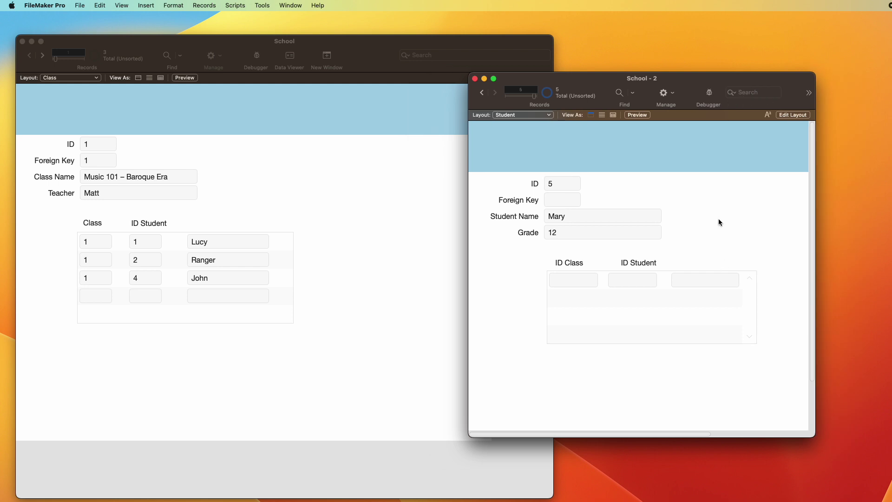
Step: Step through the student records to reach record 3
key("ctrl+Up")
key("ctrl+Up")
left_click_drag(560, 76, 529, 57)
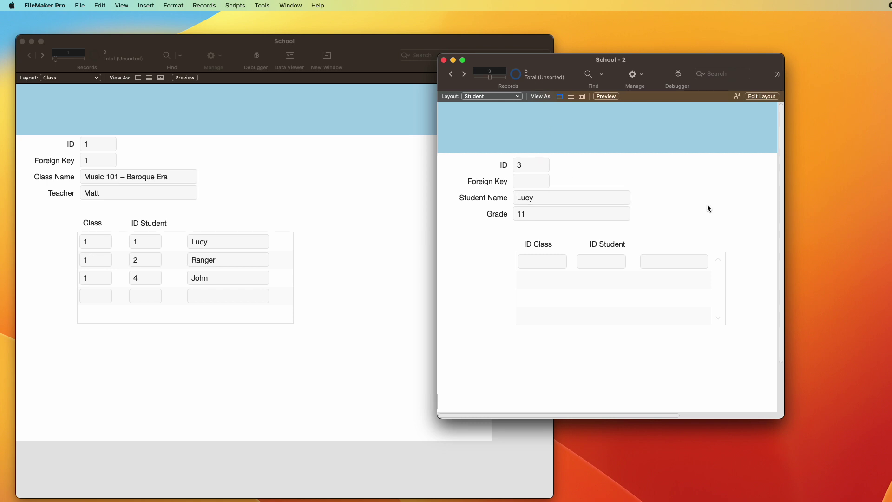
left_click(664, 179)
key("ctrl+Up")
key("ctrl+Up")
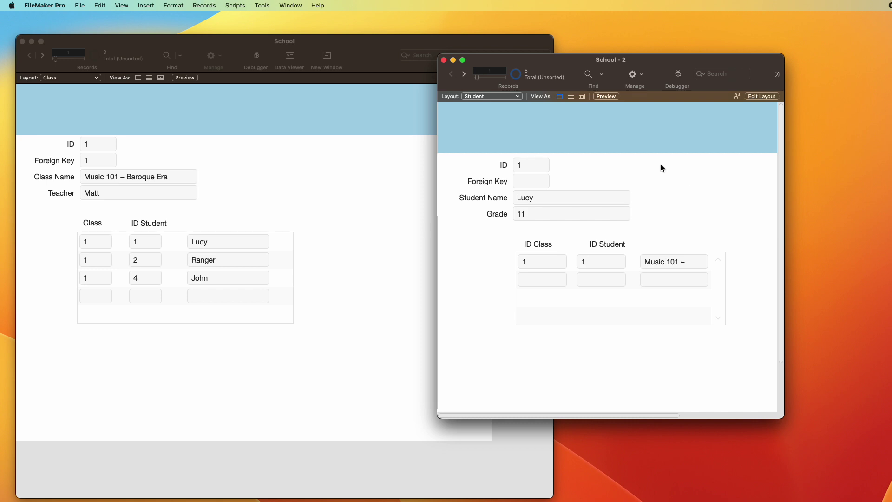
key("ctrl+Down")
key("ctrl+Down")
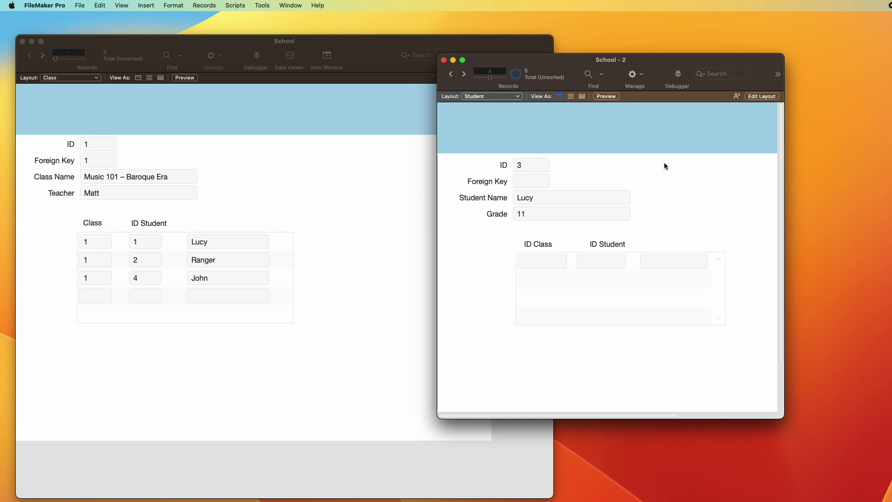
key("ctrl+Up")
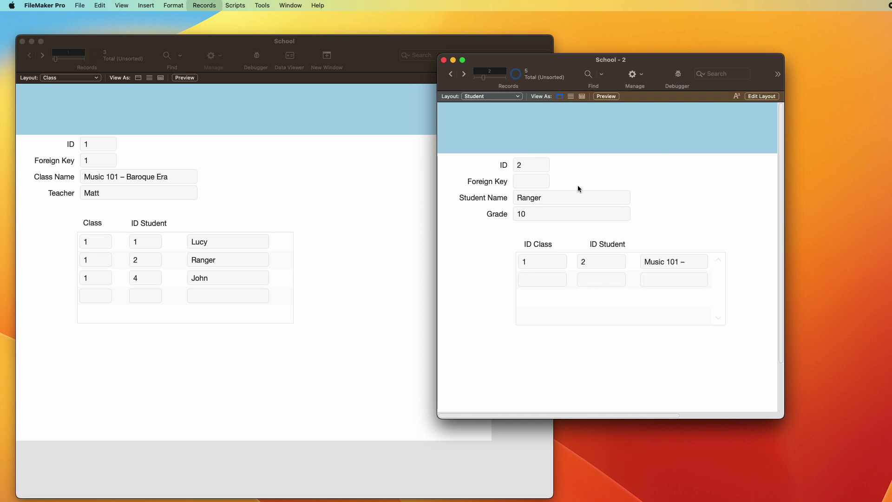
key("ctrl+Up")
key("ctrl+Down")
key("ctrl+Down")
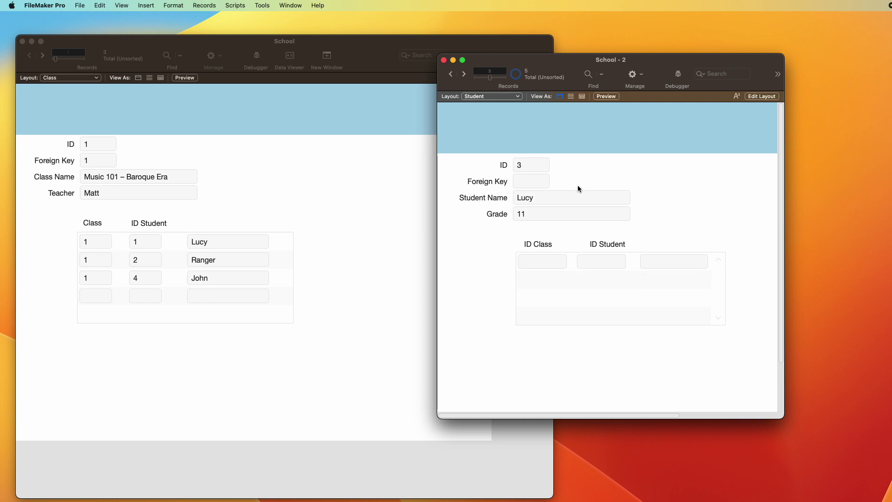
Step: Replace record 3's student name with a new first name, then review the other student records
double_click(555, 196)
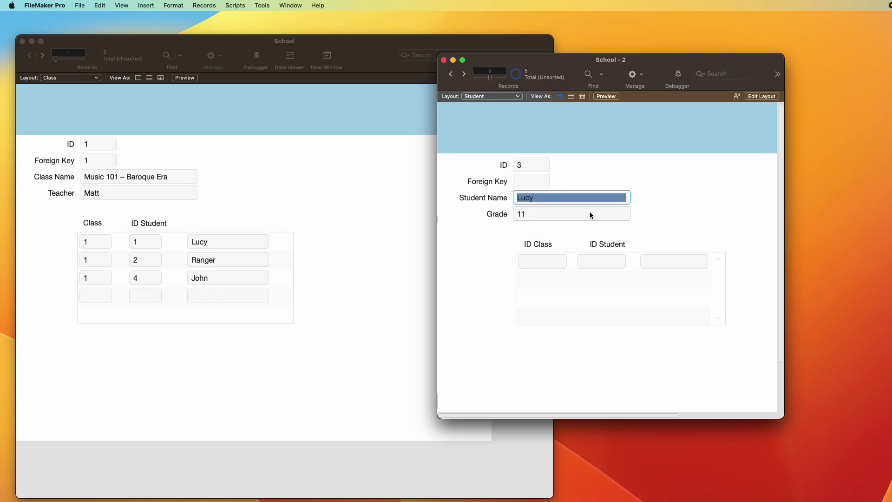
type("Joan")
left_click(706, 189)
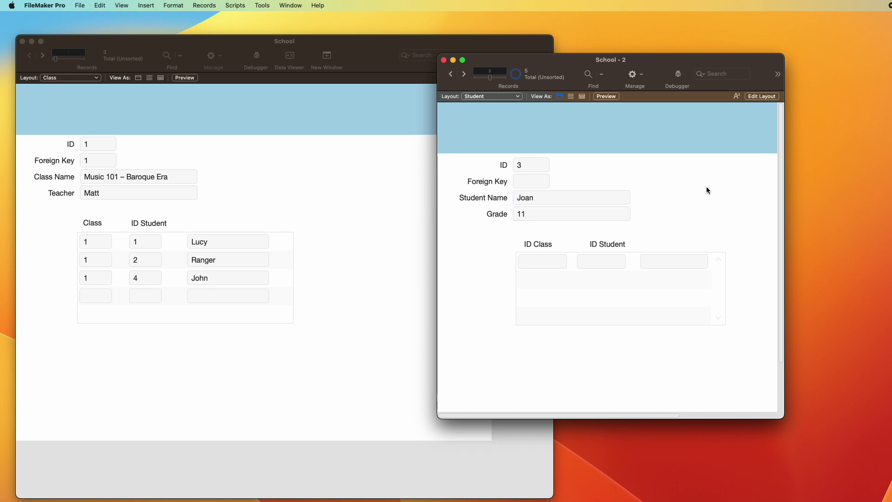
key("ctrl+Down")
key("ctrl+Up")
key("ctrl+Up")
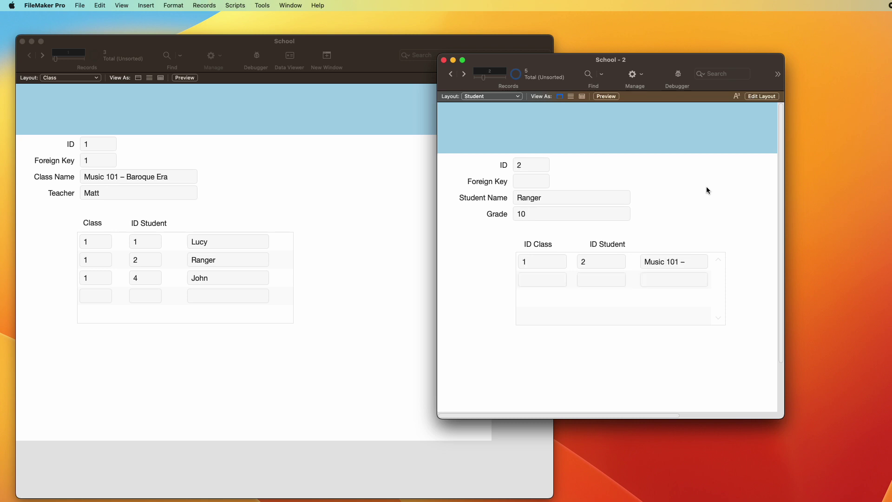
key("ctrl+Up")
key("ctrl+Down")
key("ctrl+Down")
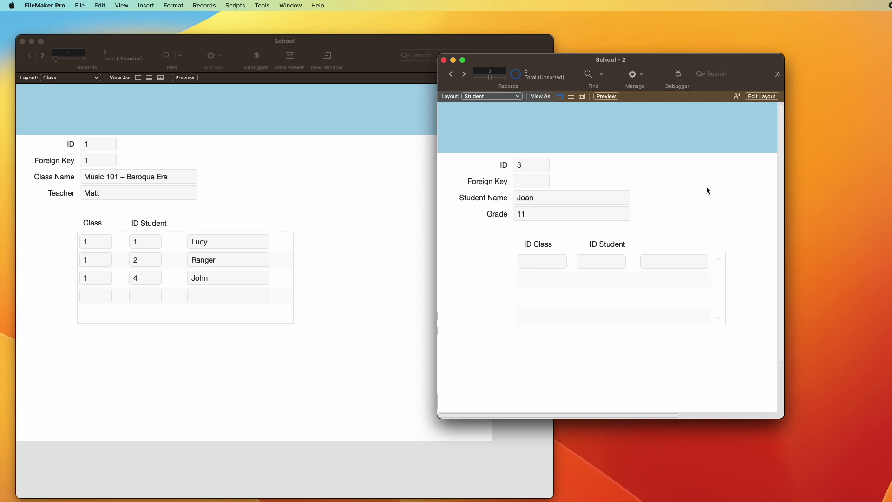
key("ctrl+Down")
key("ctrl+Down")
left_click_drag(503, 75, 477, 75)
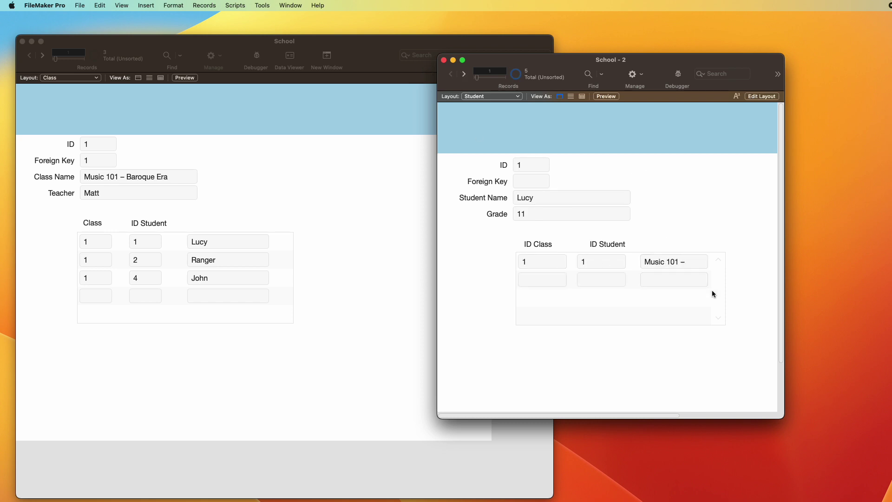
Step: Shift the Student Enrollment portal left, widen it and its Class Name column, then return to Browse
key("super+l")
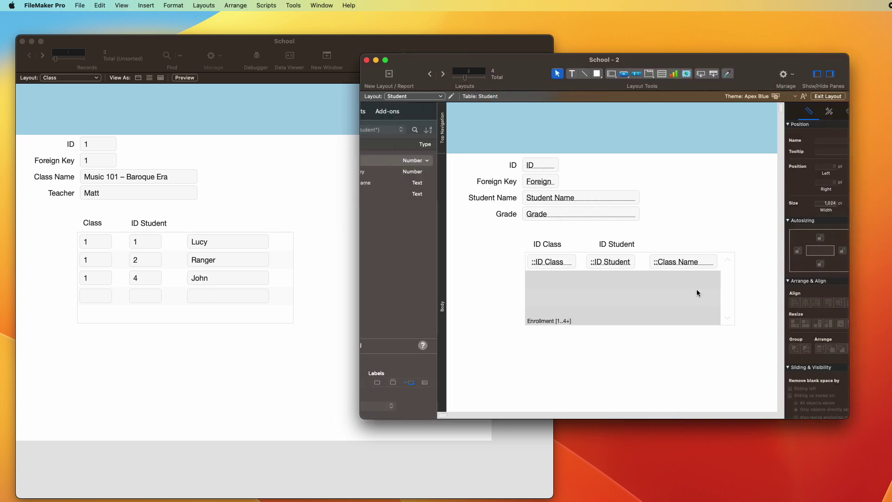
left_click_drag(752, 365, 497, 237)
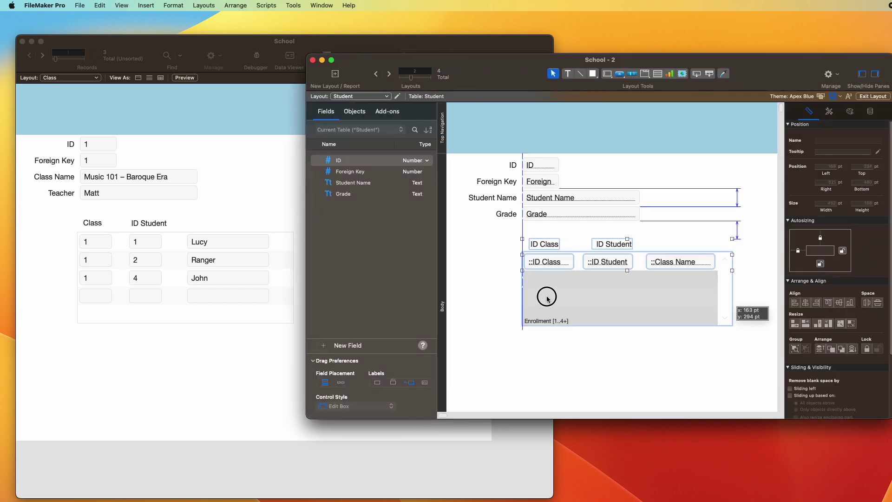
left_click_drag(548, 295, 492, 298)
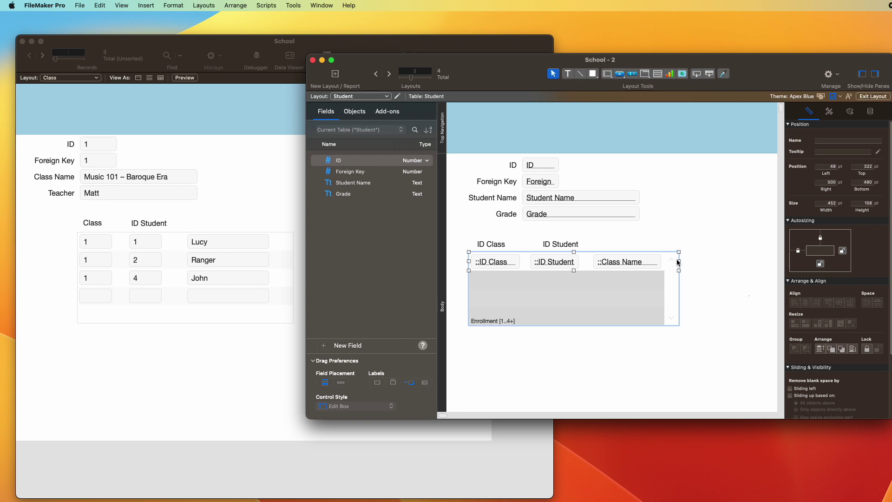
left_click_drag(679, 262, 765, 261)
left_click(651, 266)
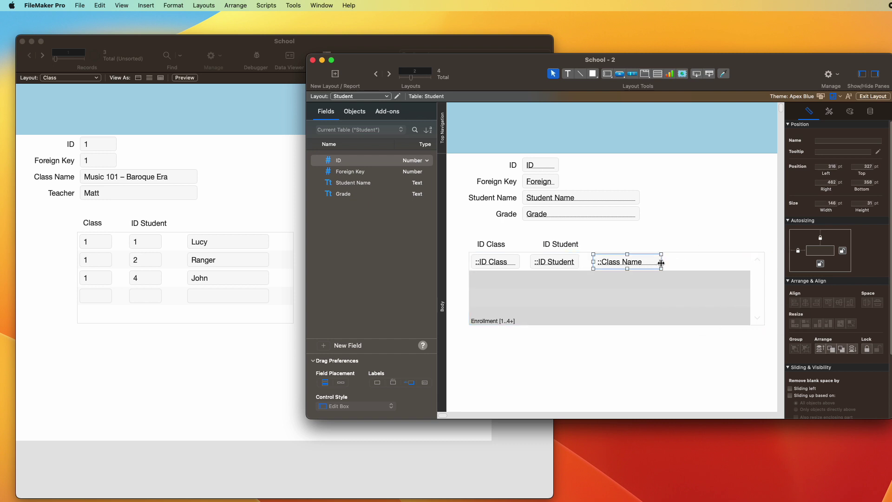
left_click_drag(660, 262, 687, 262)
key("super+b")
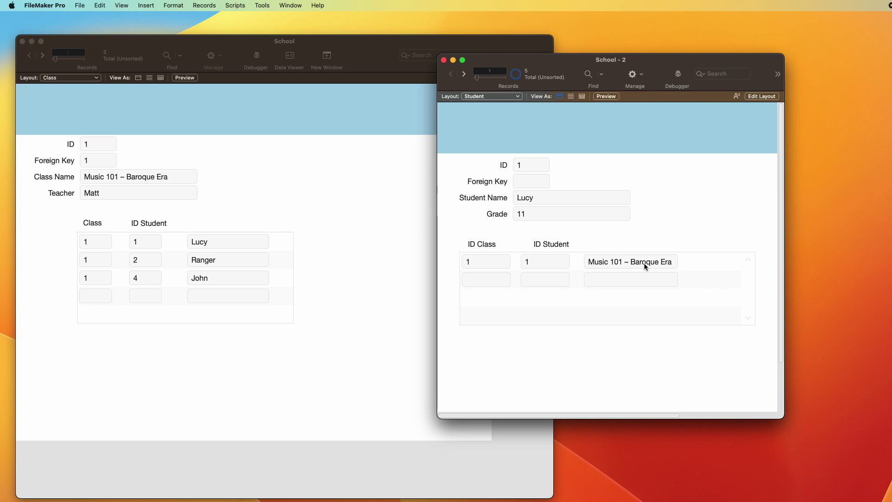
left_click(333, 199)
Step: On the Math 101 record, add an enrollment for student ID 1 and verify it in the Student window
key("ctrl+Down")
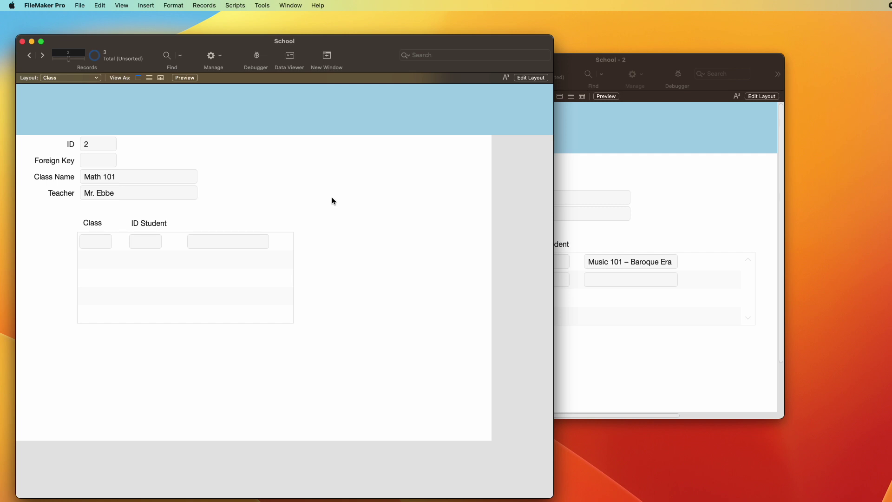
left_click(631, 195)
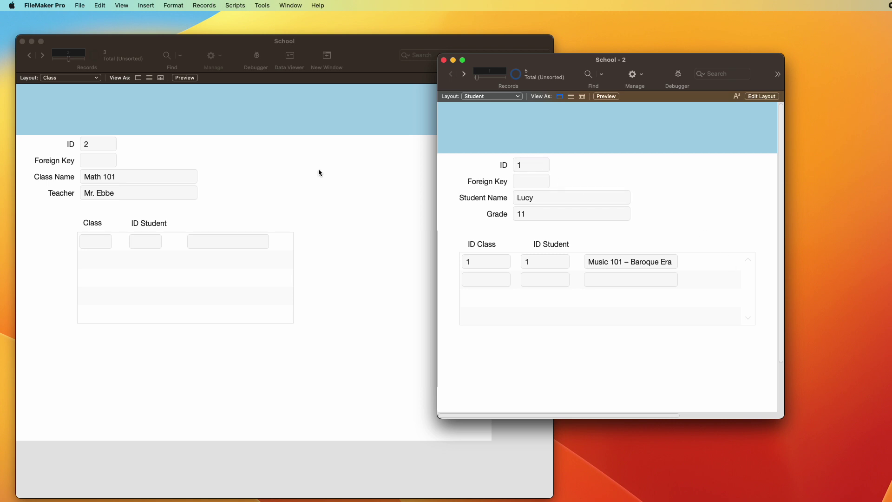
left_click(255, 191)
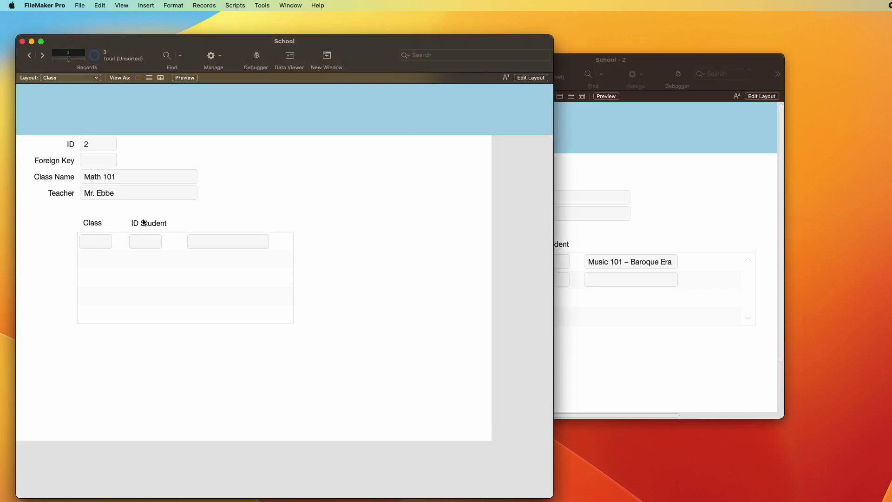
left_click(156, 246)
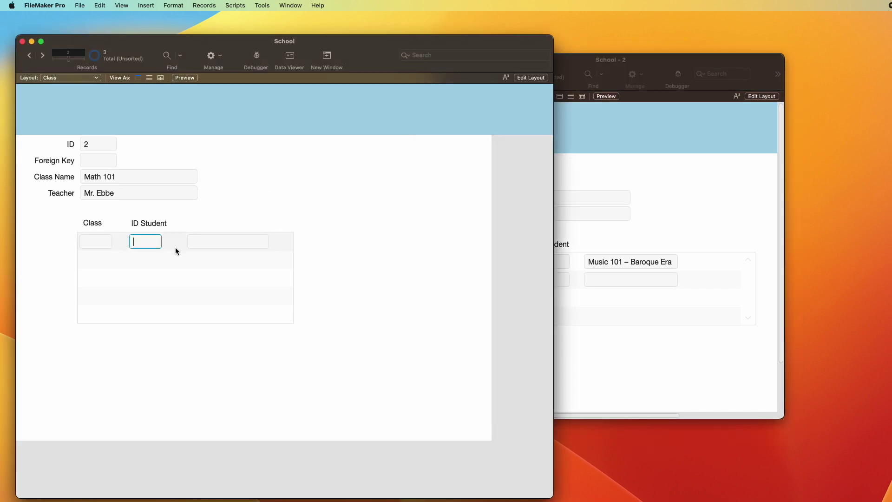
type("1")
left_click(336, 282)
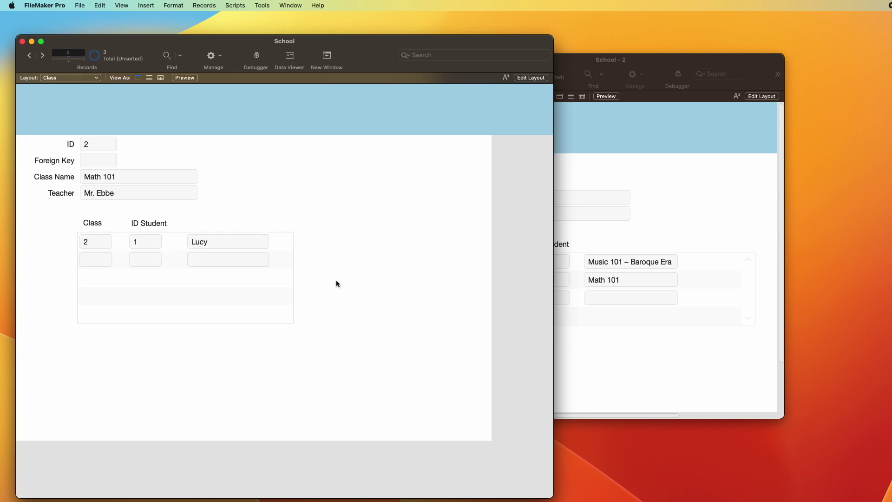
left_click(662, 177)
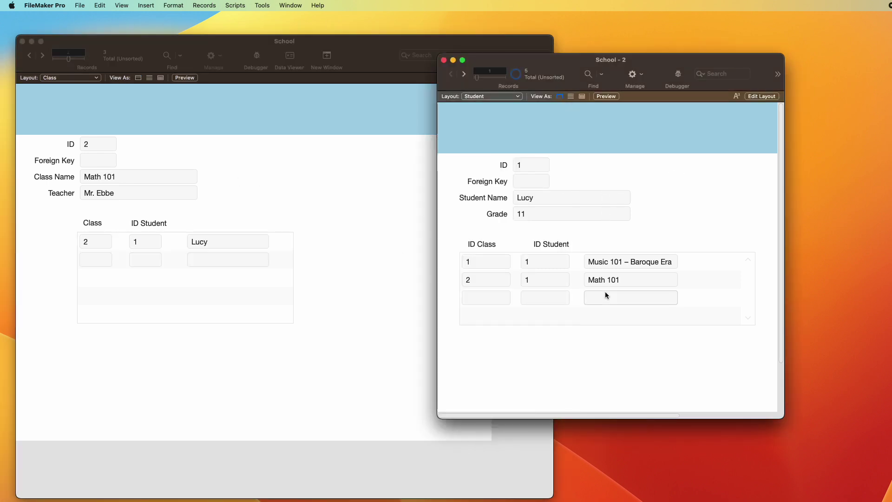
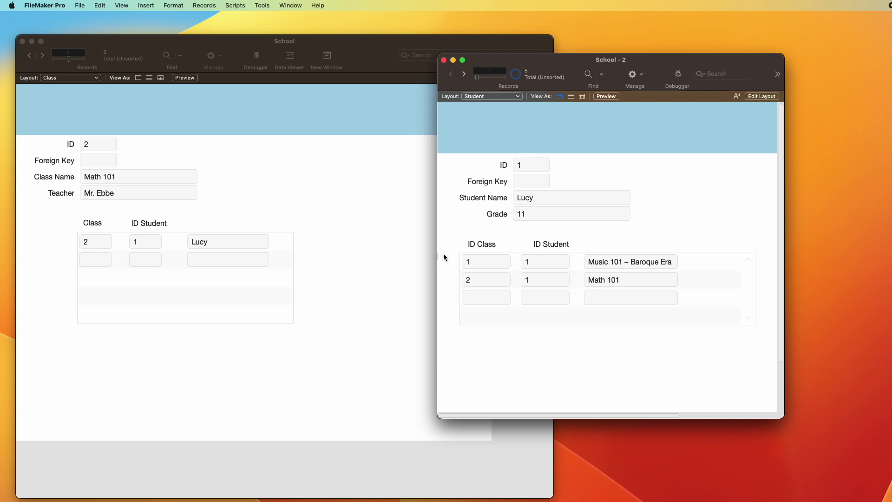
Step: Append a surname to the student's first name and check the School window's enrollment list
left_click(561, 196)
double_click(621, 196)
left_click(657, 199)
left_click(350, 185)
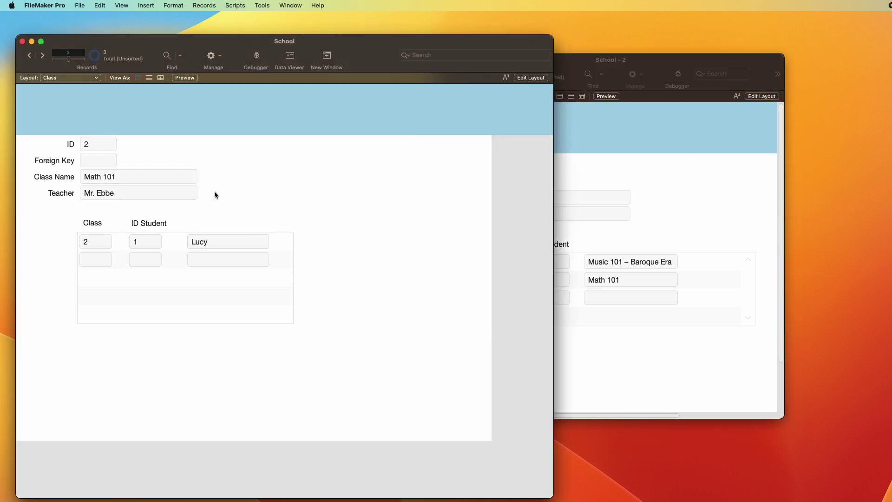
left_click(771, 239)
left_click(586, 198)
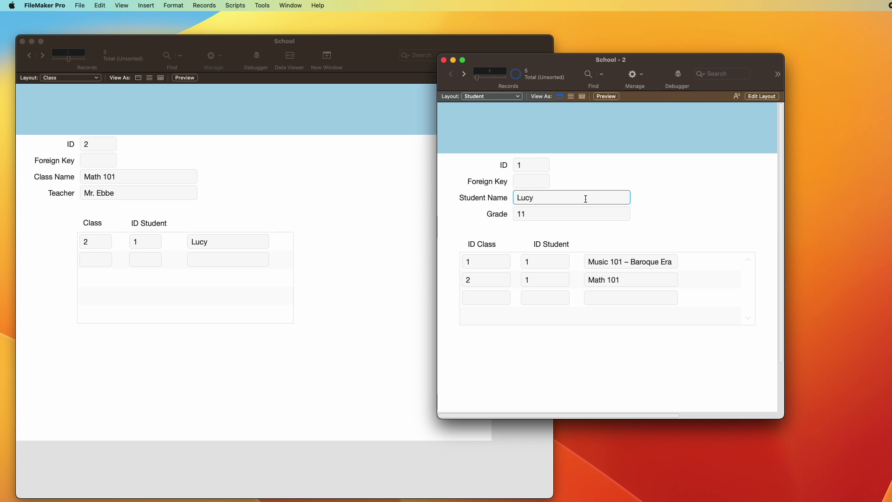
key("Return")
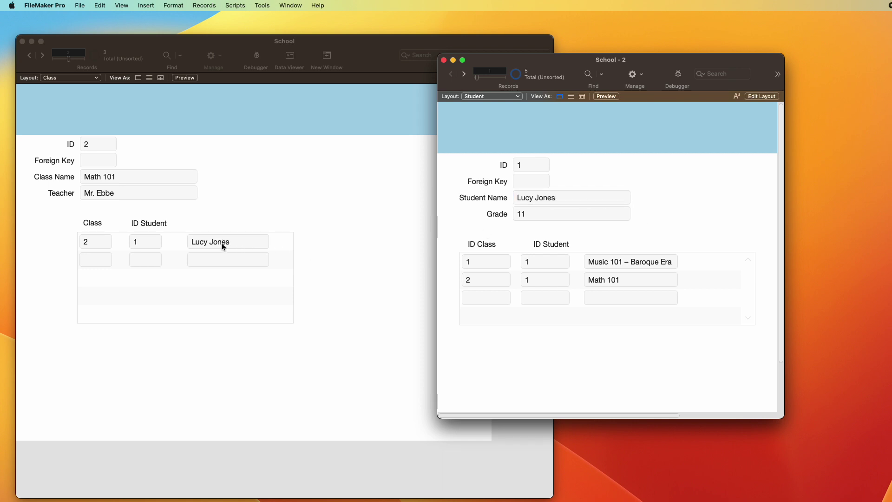
Step: Shorten the student's name back to the first name only and return to the School window
triple_click(595, 191)
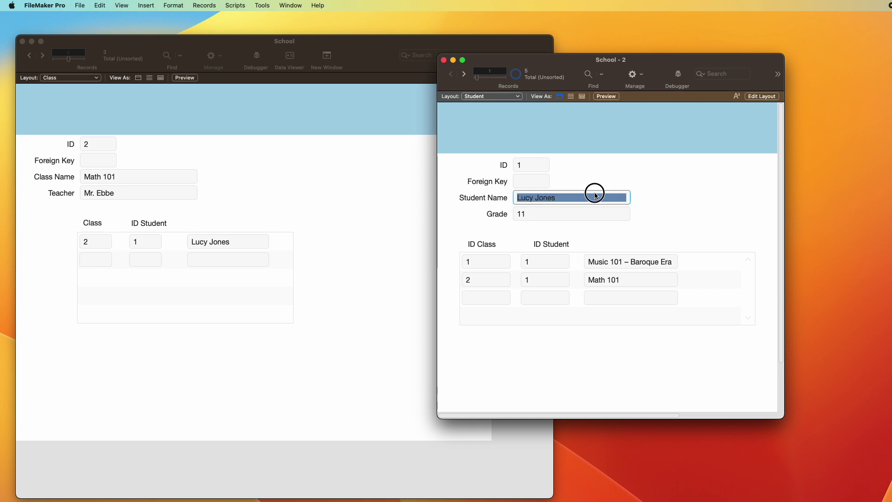
left_click(595, 202)
key("BackSpace")
key("BackSpace")
key("BackSpace")
key("BackSpace")
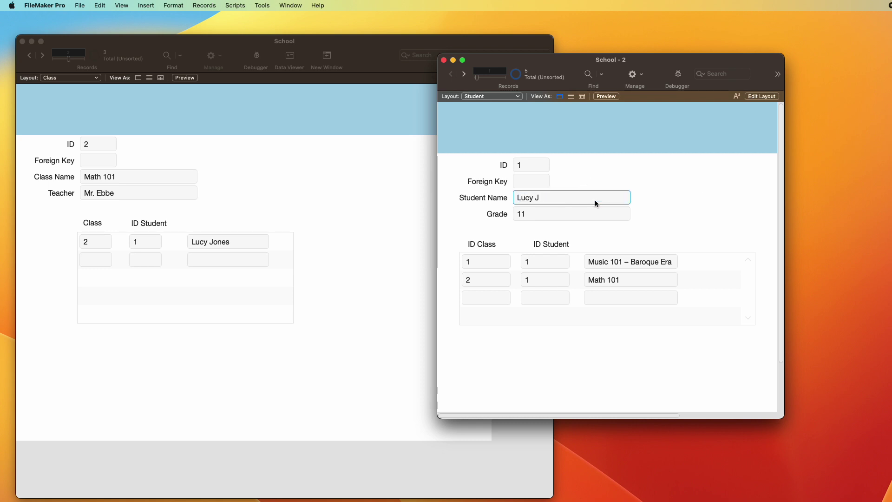
key("Return")
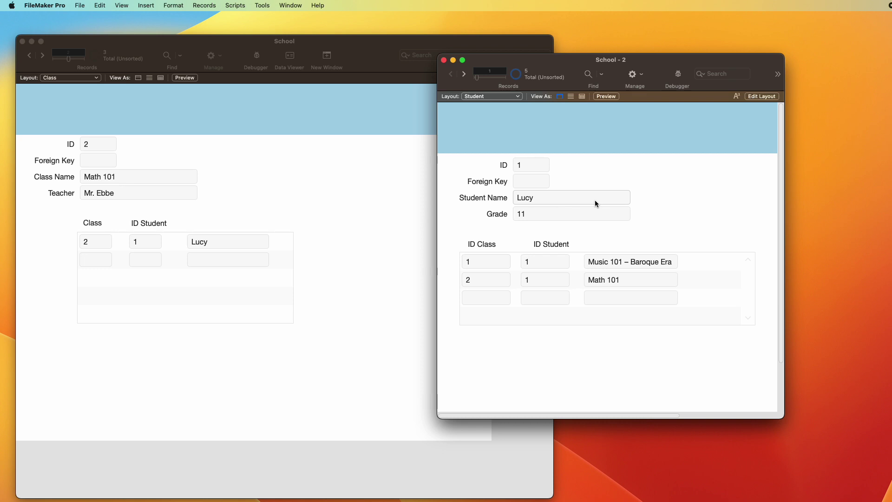
left_click(321, 173)
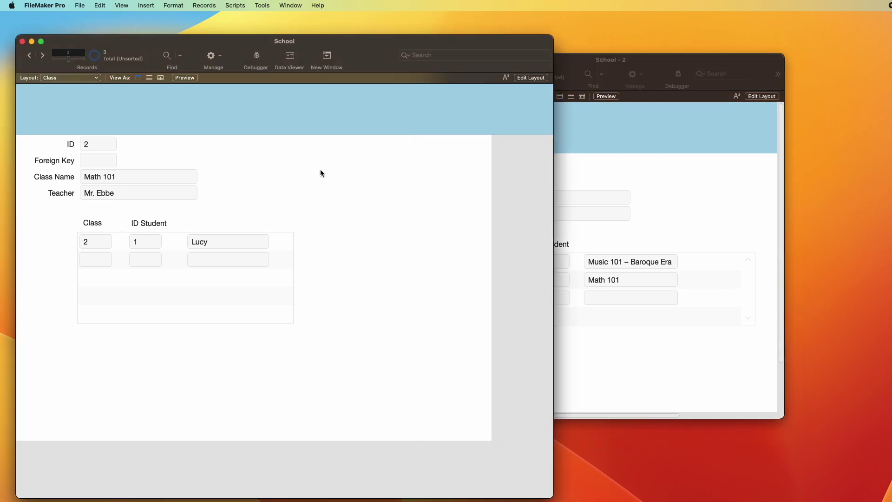
Step: Create a new class record named 'Music 201 – Classical Era'
key("ctrl+Up")
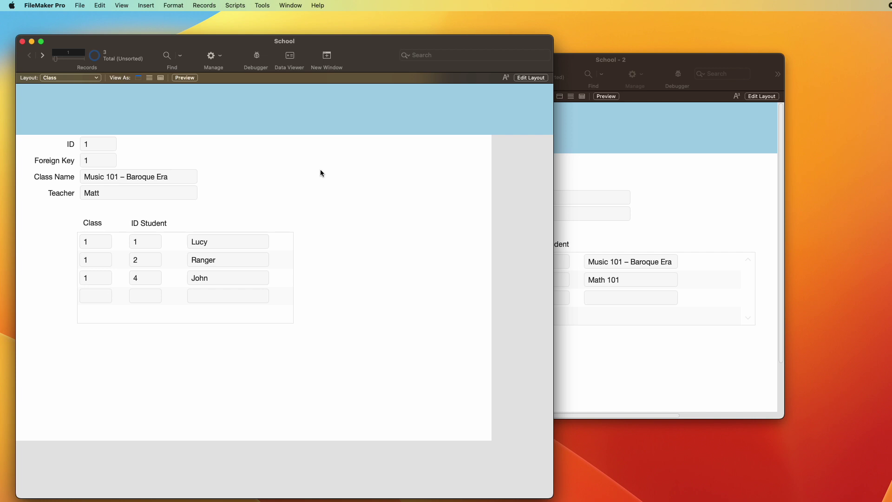
key("super+n")
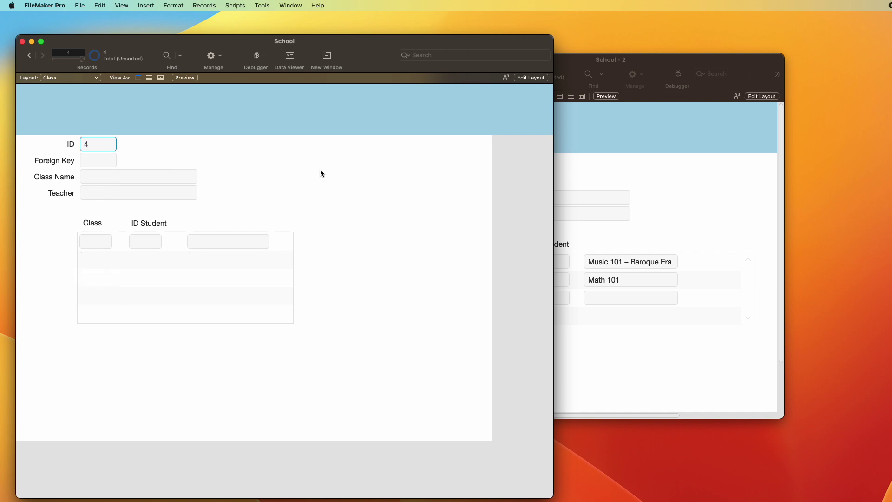
left_click(168, 176)
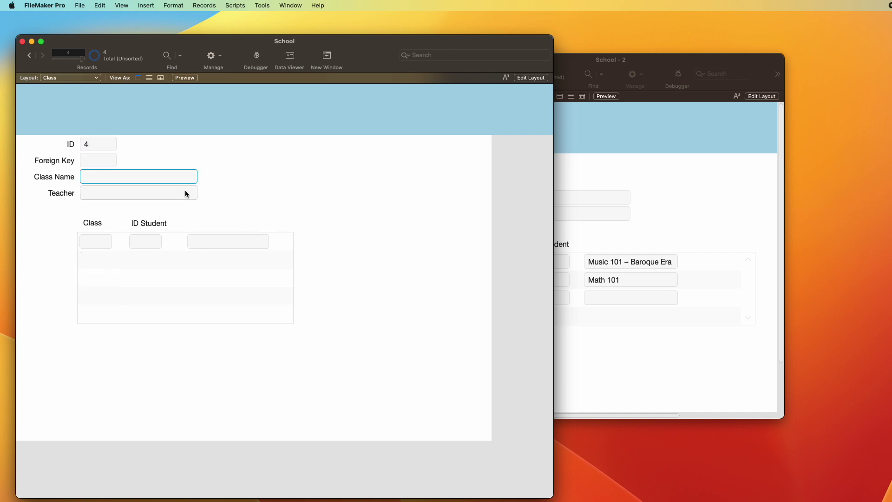
type("Music 201 – Classical Era")
Step: Add another class record named 'Music 301 - Romantic Era'
key("super+n")
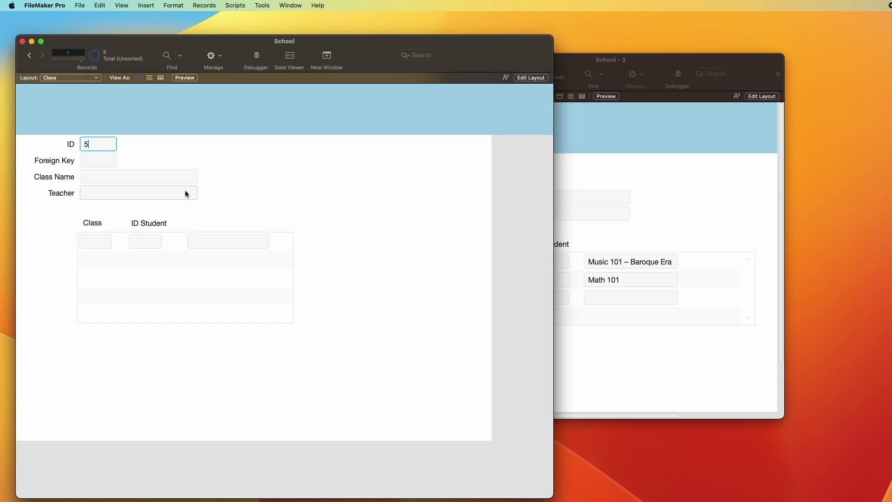
key("Tab")
key("Tab")
type("Music")
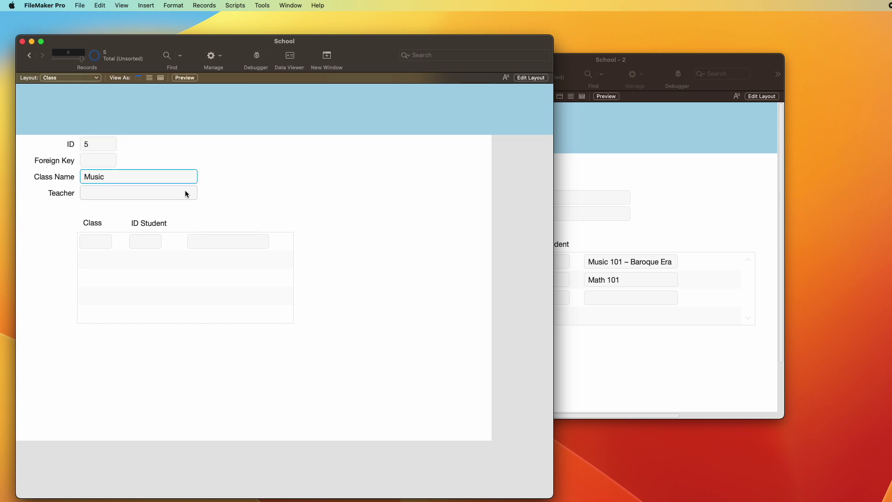
type(" 301")
type(" - Modern")
key("BackSpace")
key("BackSpace")
key("BackSpace")
key("BackSpace")
key("BackSpace")
key("BackSpace")
key("BackSpace")
type("R")
key("BackSpace")
type("Romant")
key("BackSpace")
key("BackSpace")
key("BackSpace")
key("BackSpace")
key("BackSpace")
key("BackSpace")
type("Romantic Era")
key("Return")
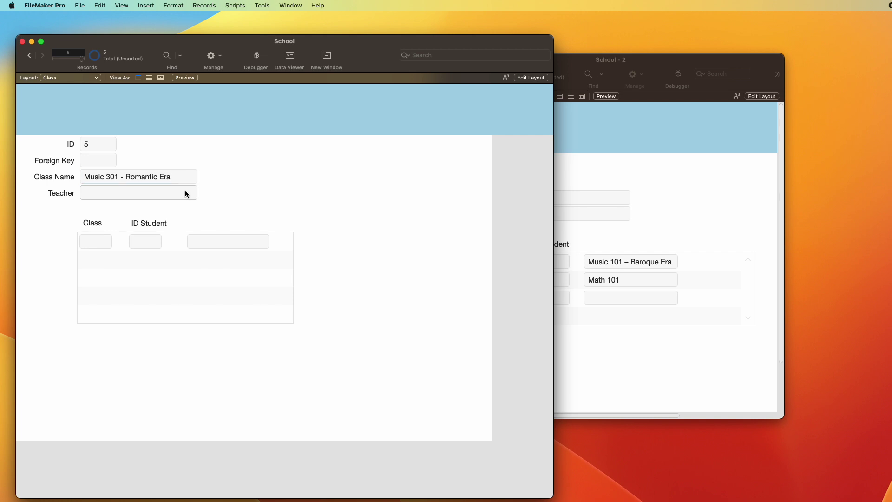
Step: Add a dash to a Music 101 class name and delete the extra Music 101 record
key("ctrl+Up")
key("ctrl+Up")
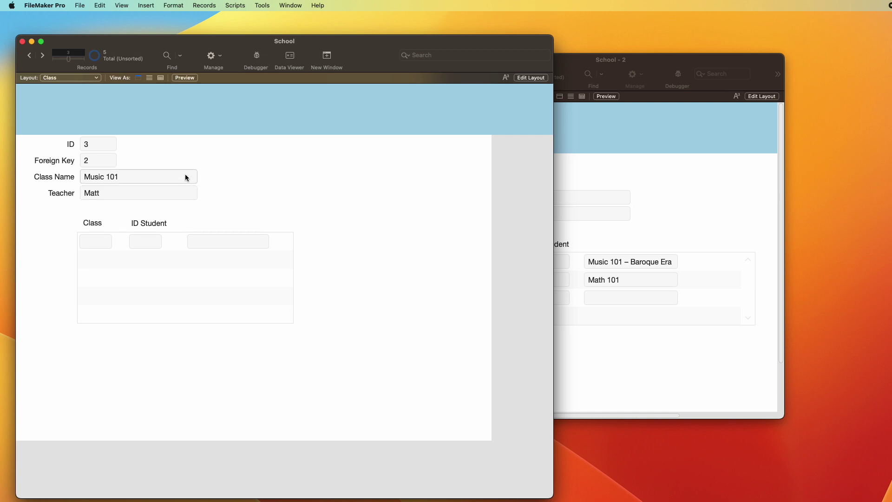
left_click(185, 174)
type("-")
key("ctrl+Up")
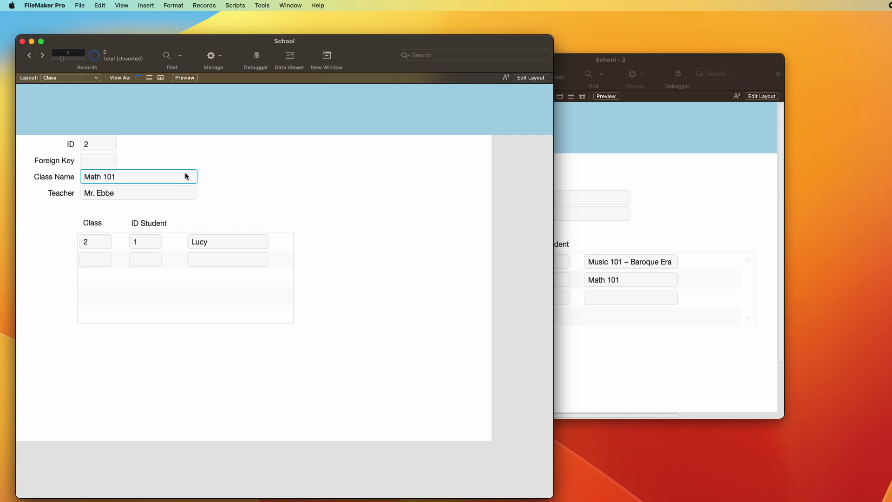
key("ctrl+Up")
key("ctrl+Down")
key("ctrl+Down")
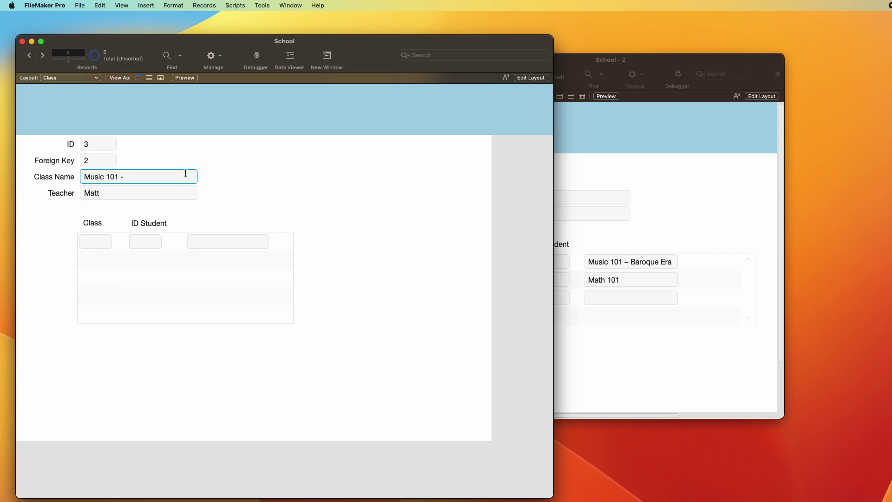
key("super+e")
left_click(572, 221)
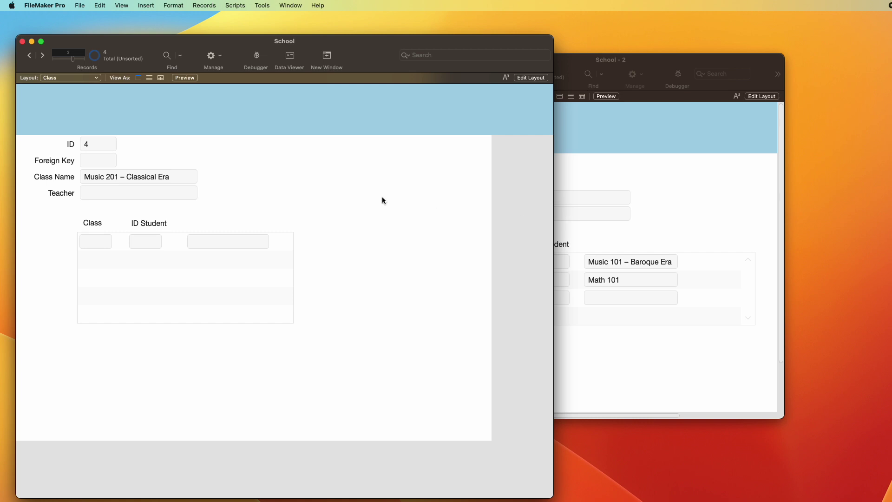
Step: Enter the teacher's name in the Teacher field of Music 301 and Music 201
key("ctrl+Up")
key("ctrl+Up")
key("ctrl+Down")
key("ctrl+Down")
key("ctrl+Down")
left_click(119, 193)
type("Matt")
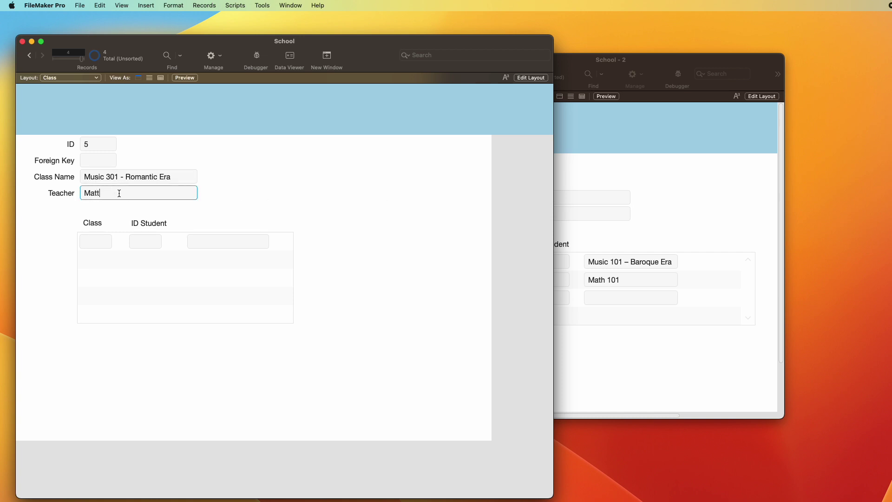
key("ctrl+Up")
type("Matt")
left_click(281, 202)
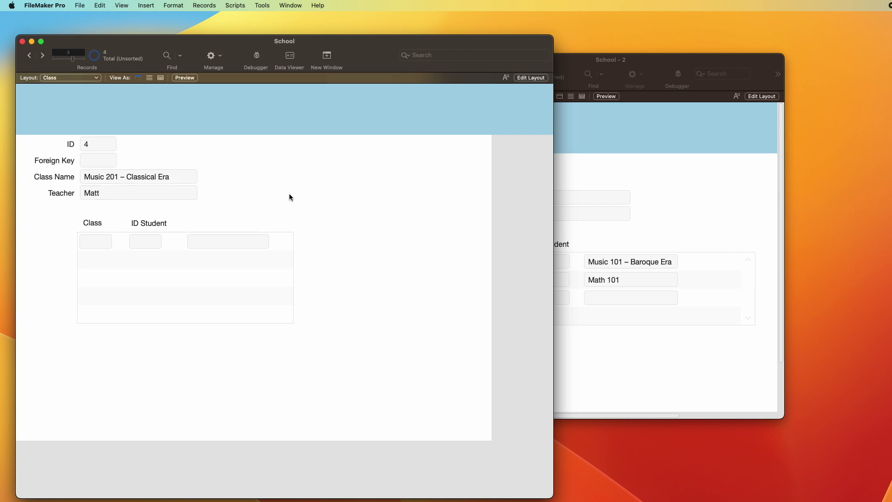
key("ctrl+Up")
key("ctrl+Up")
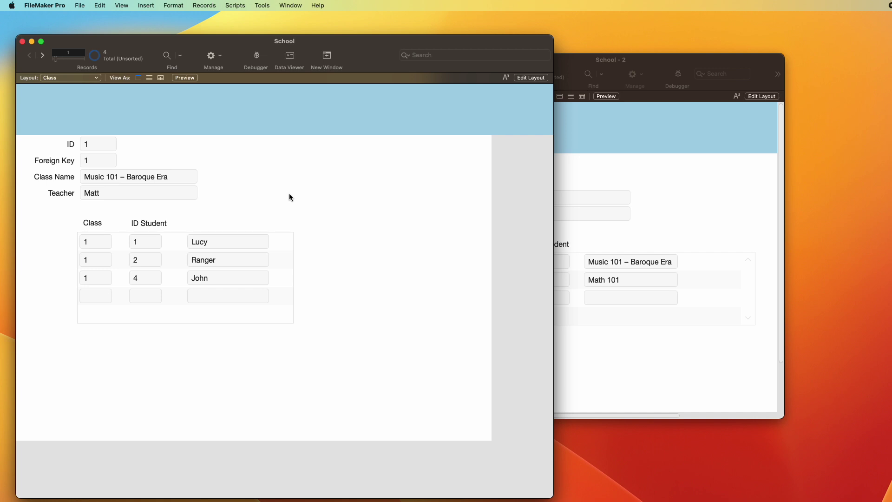
key("super+shift+d")
Step: Paste a copy of the template table and name it Teacher
left_click(447, 46)
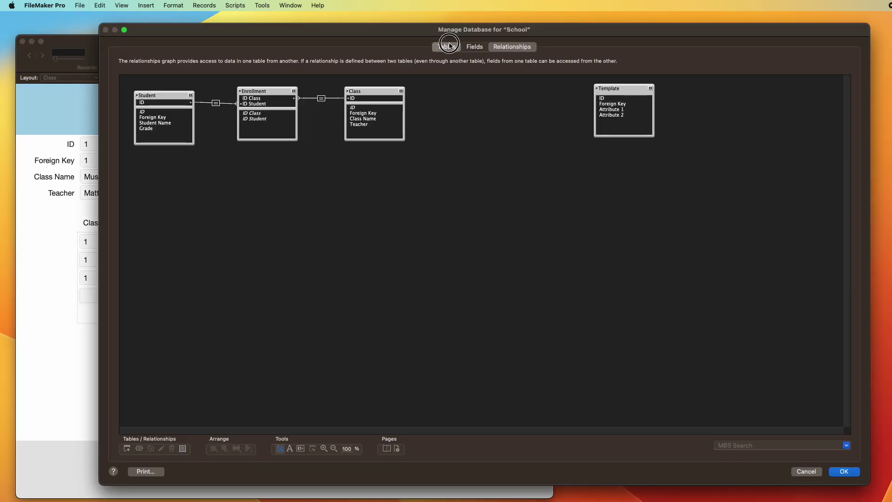
left_click(241, 220)
key("super+v")
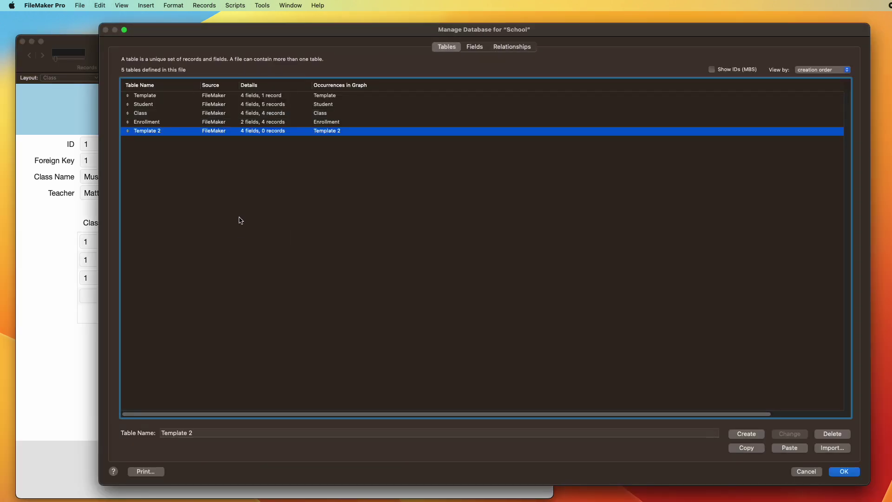
key("Tab")
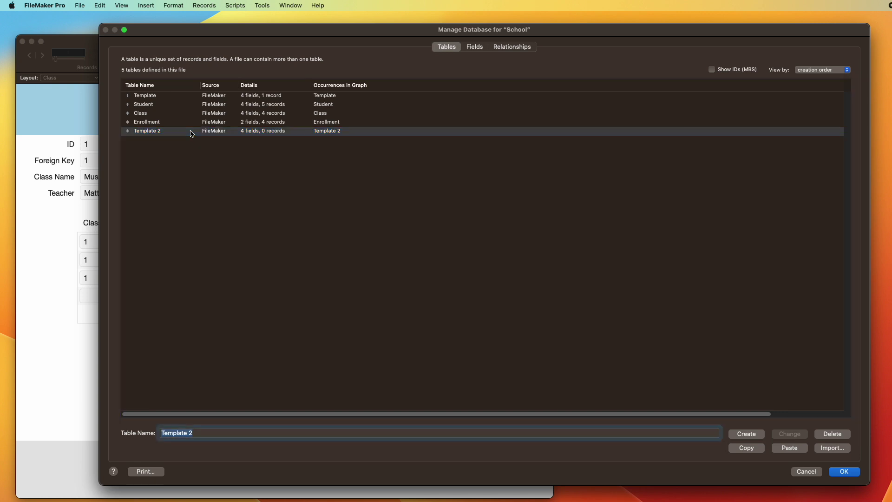
type("Teacher")
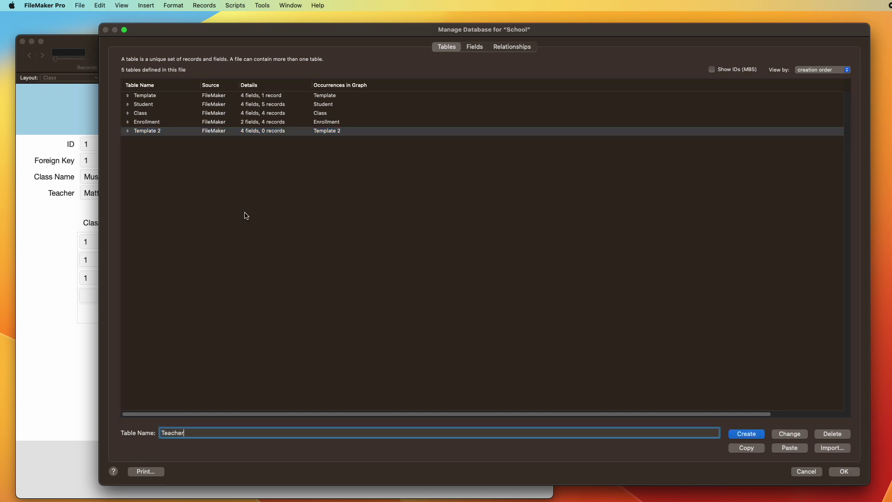
left_click(790, 433)
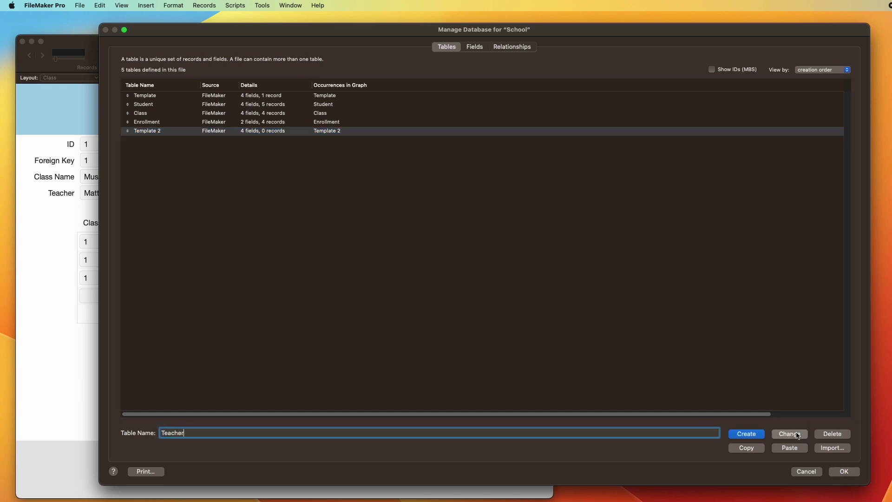
Step: Rename the Teacher table's Attribute 1 and Attribute 2 fields to Teacher Name and Department
double_click(192, 133)
left_click(160, 104)
key("Tab")
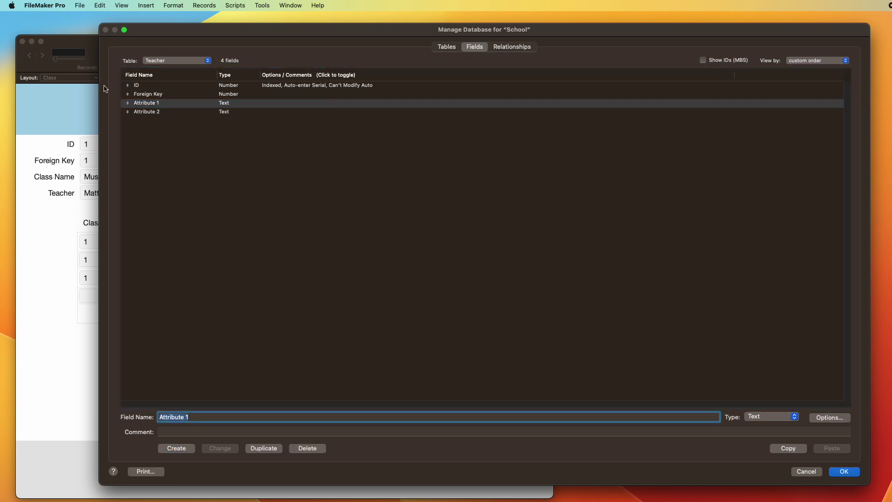
type("Name")
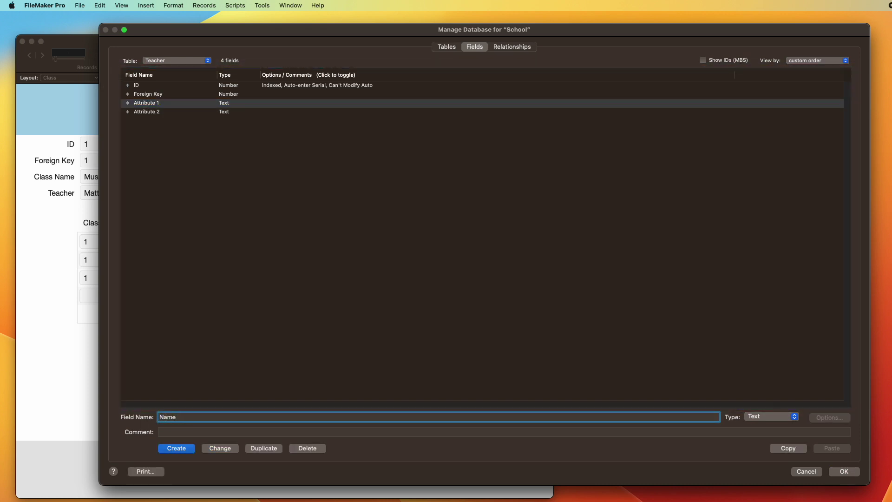
type("Teacher")
left_click(218, 448)
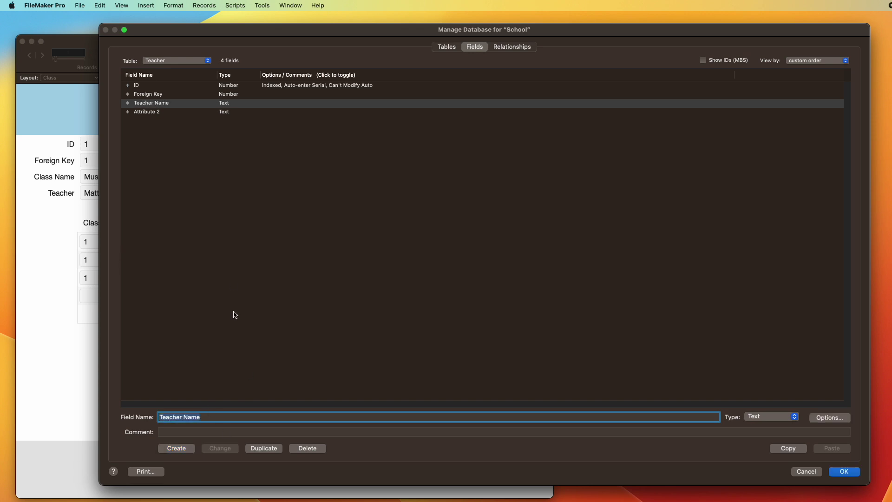
left_click(164, 111)
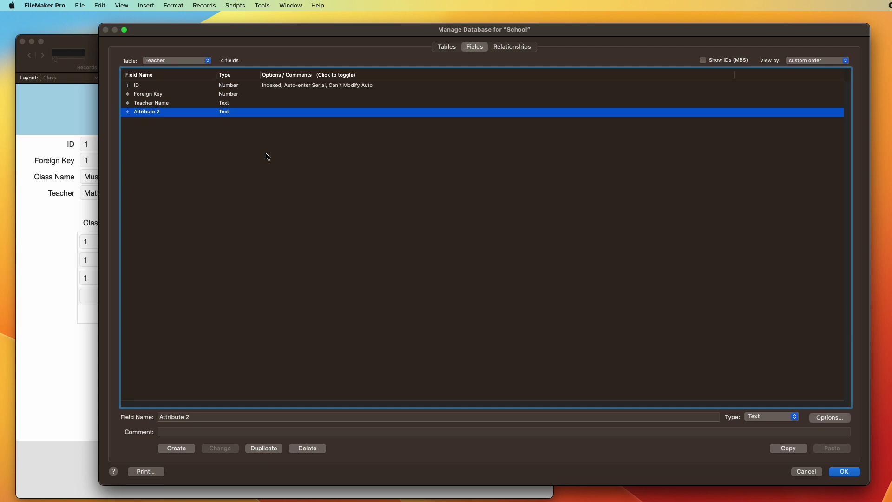
key("Tab")
type("Department")
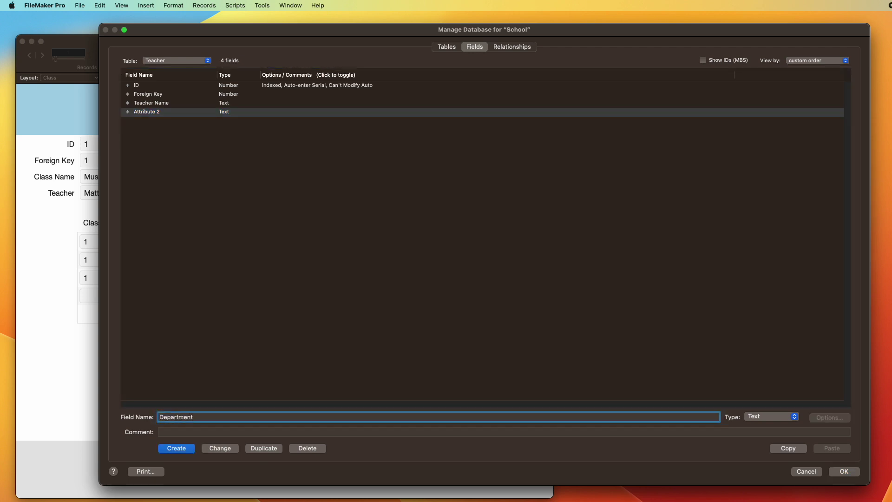
left_click(226, 449)
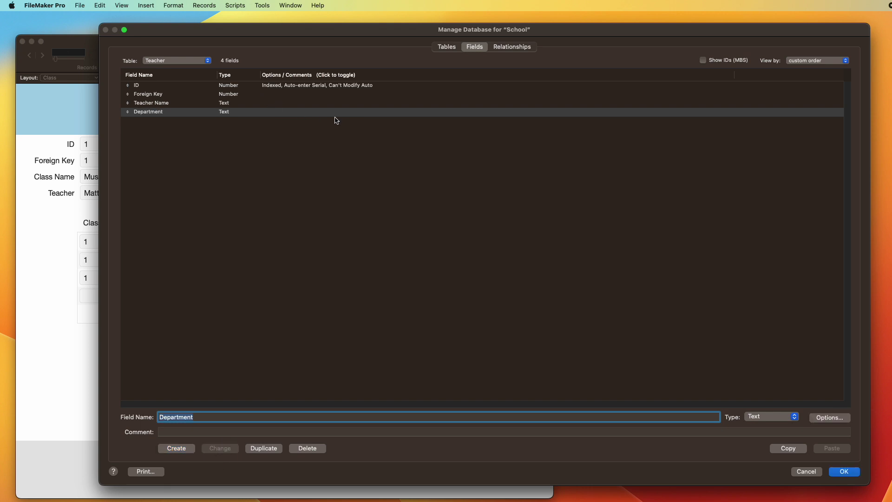
Step: Move the Teacher table lower in the relationships graph and save the database changes
left_click(512, 47)
left_click_drag(526, 90, 269, 194)
left_click(844, 471)
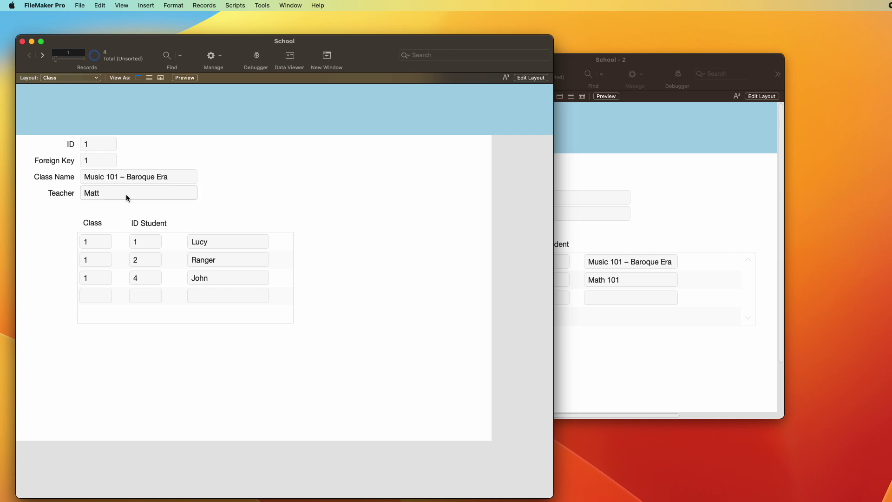
Step: Open a new window showing the Teacher layout, positioned below the Student window
left_click(518, 73)
left_click_drag(518, 74, 570, 42)
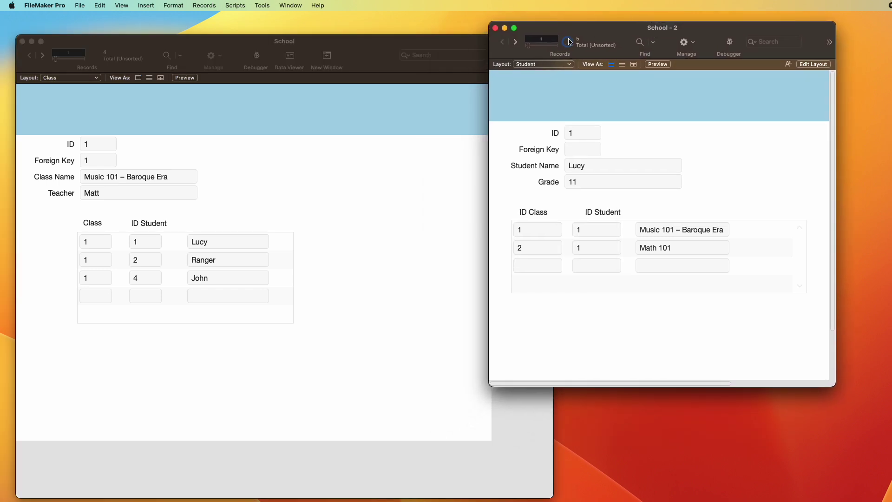
left_click(290, 5)
left_click(449, 230)
left_click(549, 75)
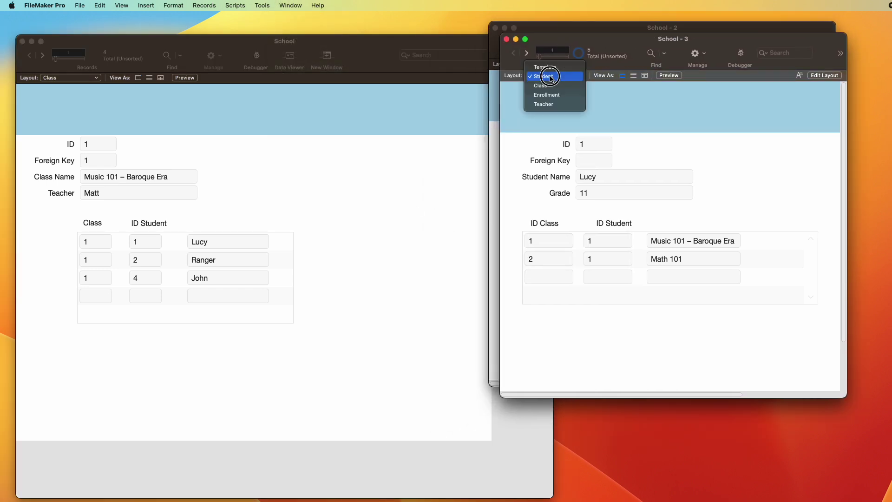
left_click(544, 104)
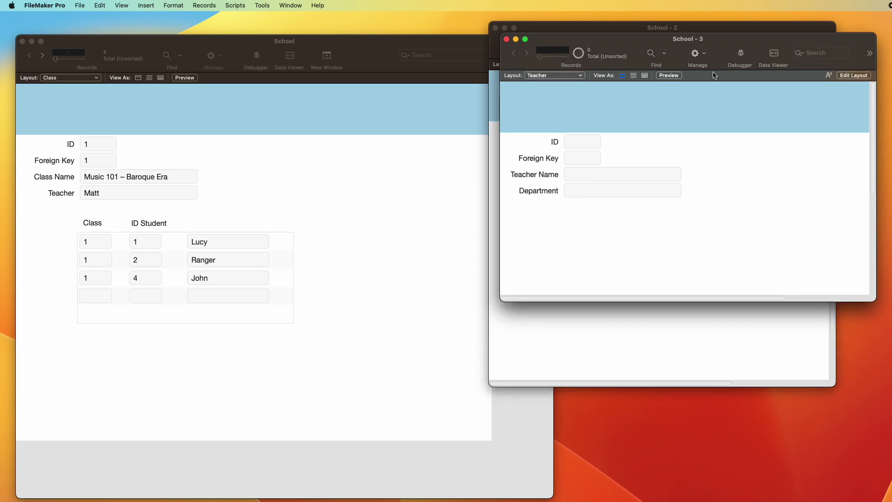
left_click_drag(688, 39, 642, 226)
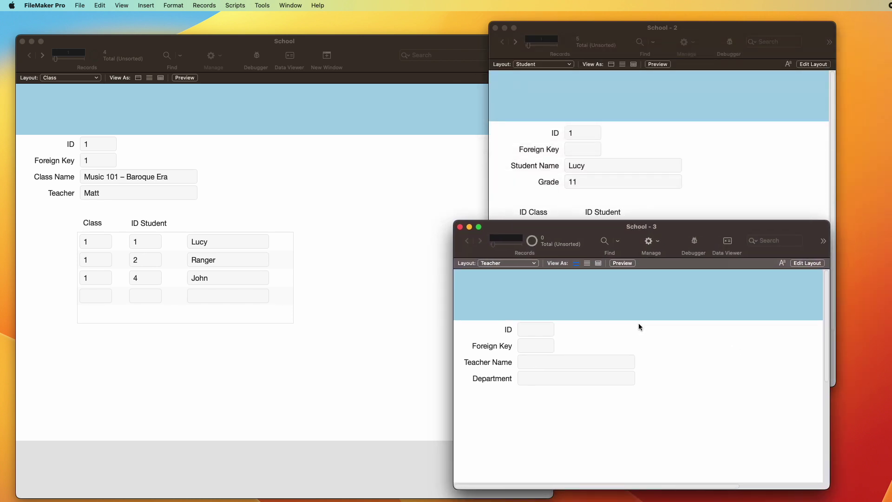
Step: Create the first teacher record with the teacher's full name and the Music department
key("super+n")
left_click(542, 362)
type("Matt")
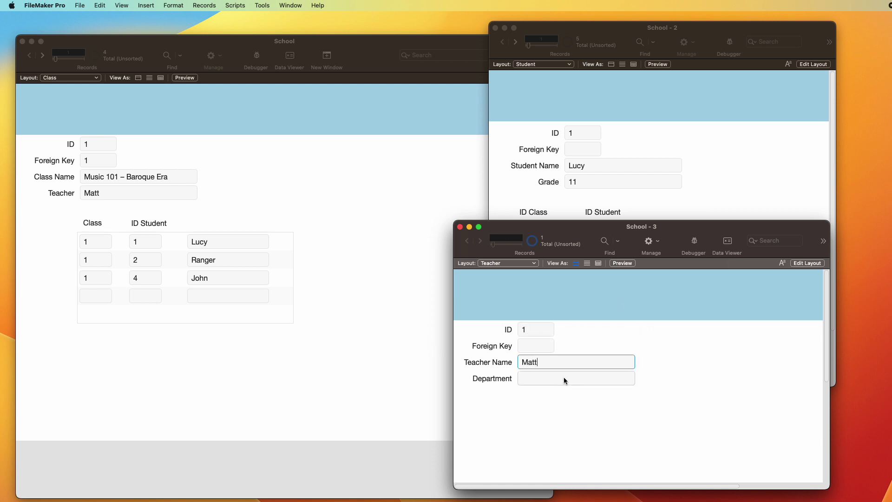
key("KP_Enter")
left_click(556, 379)
type("Music")
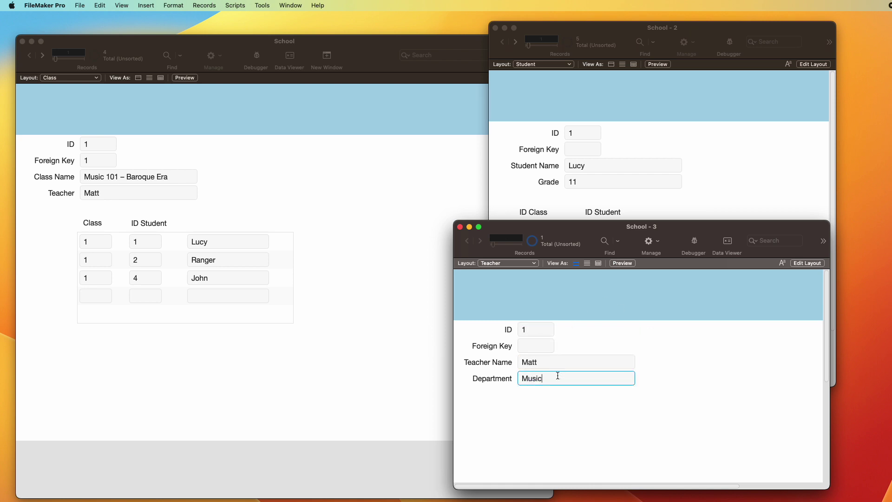
key("super+n")
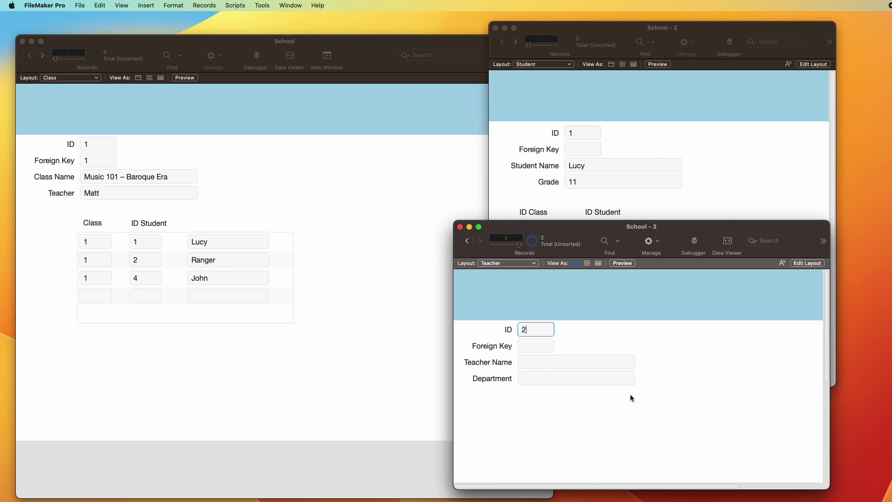
key("ctrl+Up")
left_click(601, 362)
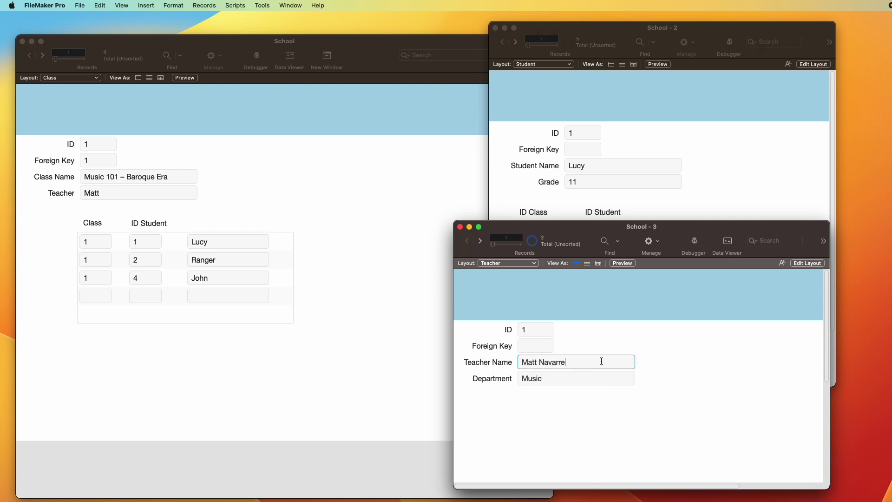
left_click(773, 362)
Step: Fill in the second teacher record with the teacher's name and the Math department
key("ctrl+Down")
left_click(591, 361)
left_click(723, 368)
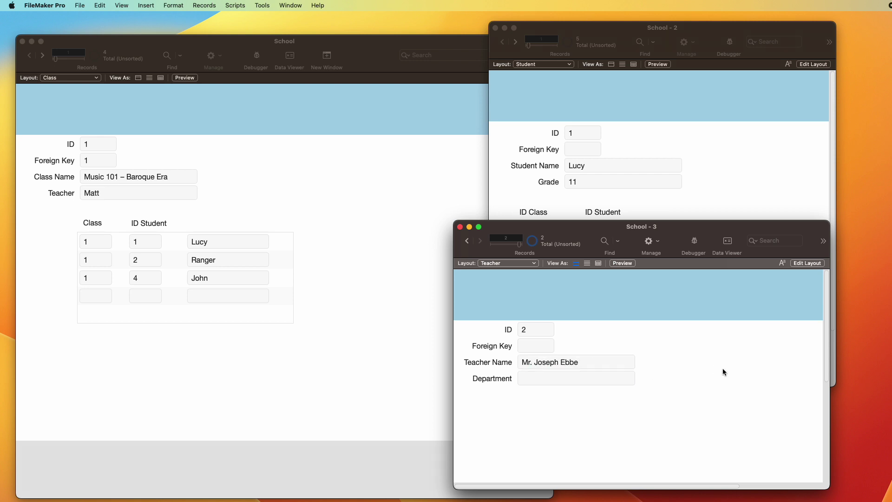
left_click(558, 375)
type("Math")
left_click(746, 416)
key("ctrl+Up")
Step: Draw a portal below the Department field on the Teacher layout and review its table options
key("ctrl+shift+d")
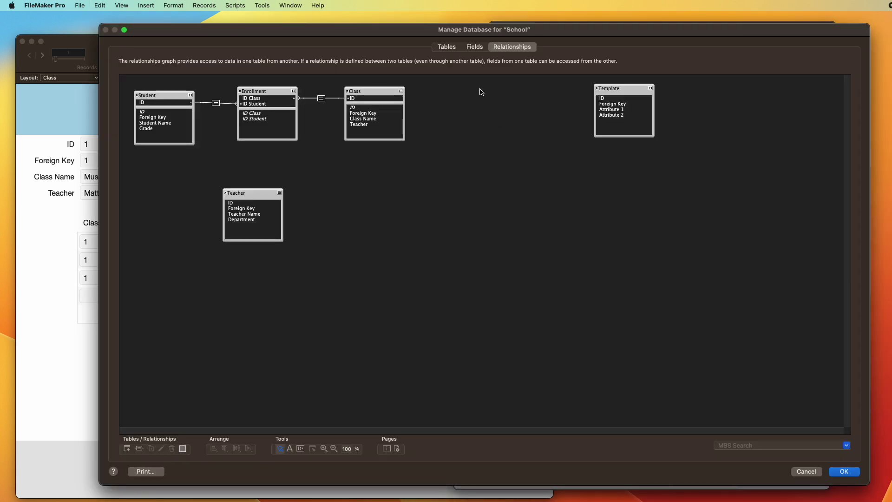
key("Escape")
left_click_drag(533, 231, 530, 226)
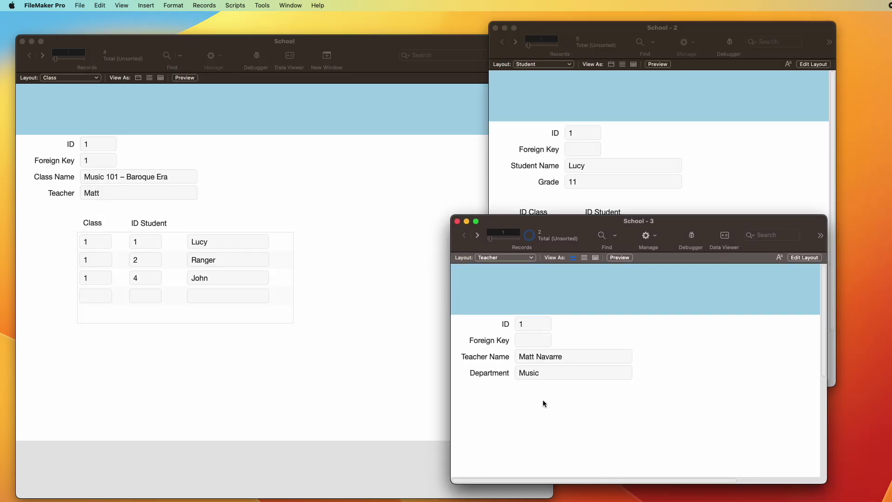
key("ctrl+l")
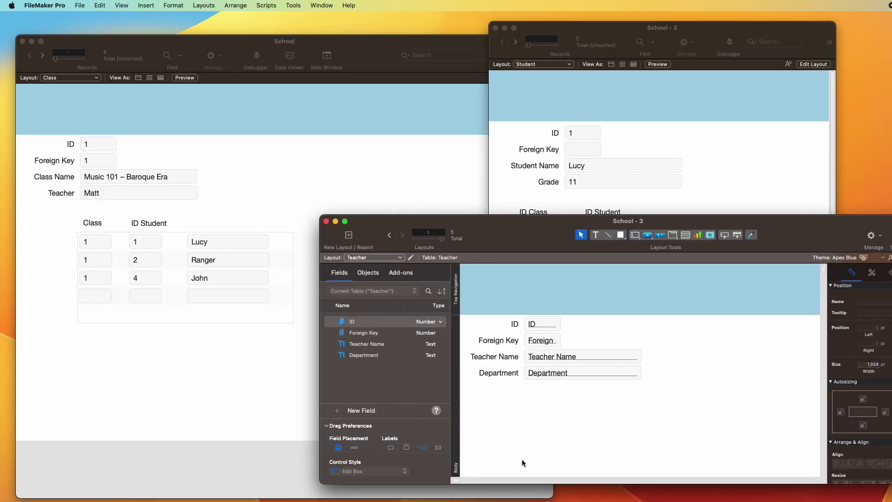
left_click(686, 235)
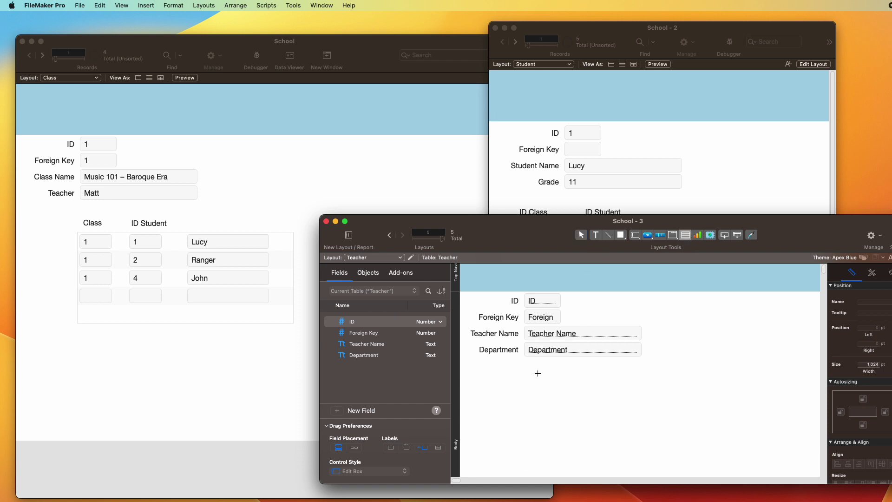
mouse_move(525, 376)
left_mouse_down()
mouse_move(624, 402)
mouse_move(723, 448)
left_mouse_up()
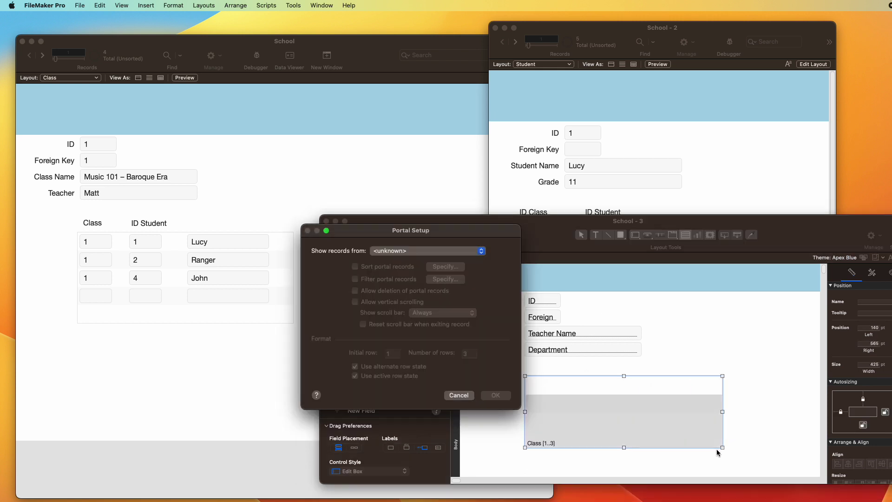
left_click(409, 254)
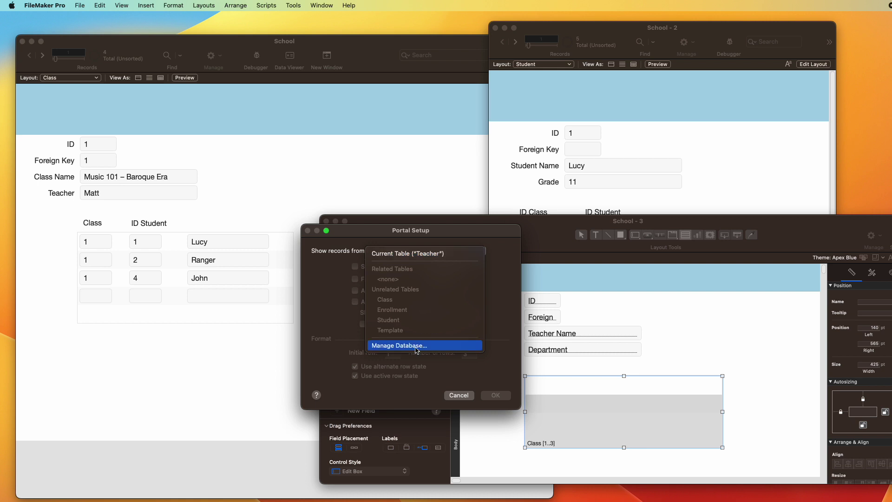
left_click(486, 330)
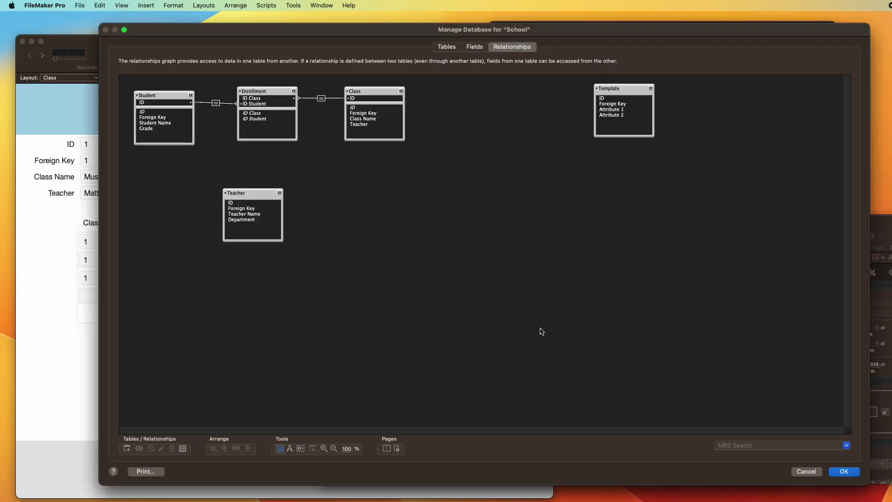
Step: Place Teacher beside Class in the graph and link Teacher::ID to Class::Foreign Key
left_click(252, 193)
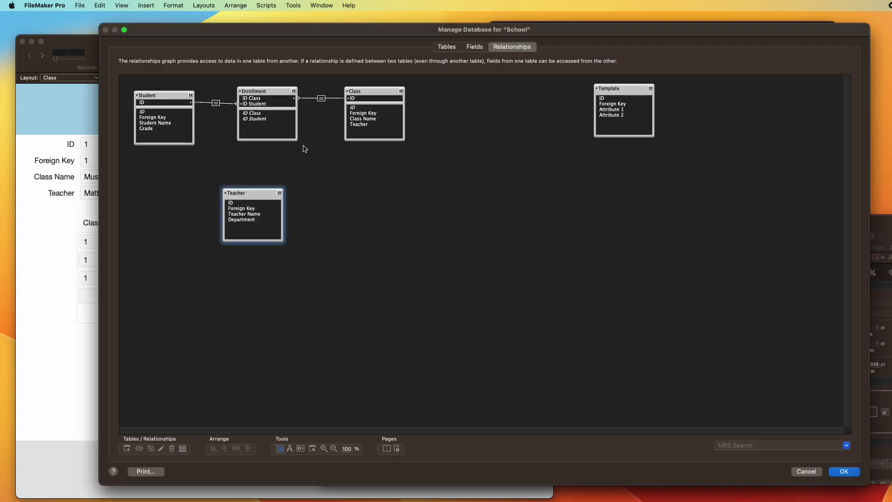
left_click(367, 93)
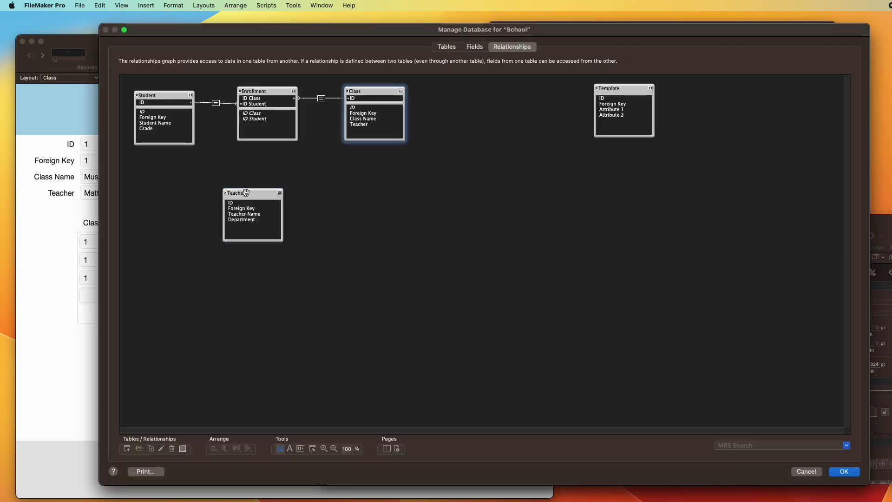
left_click_drag(245, 193, 478, 94)
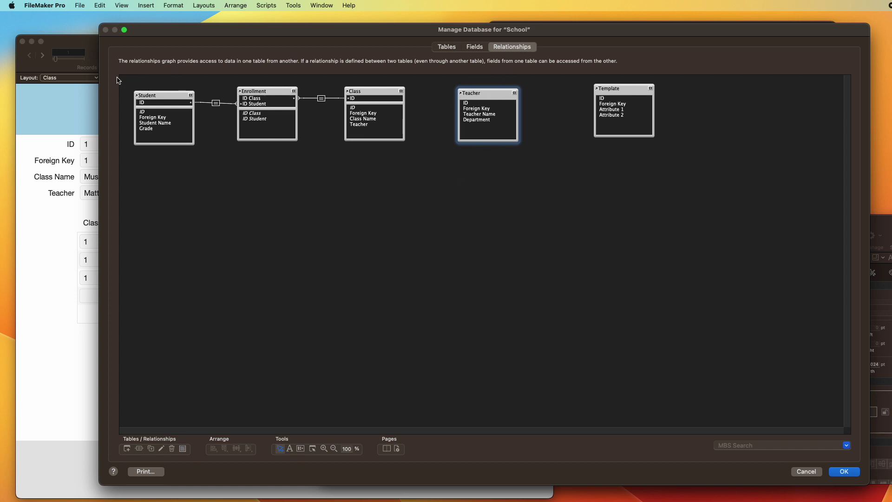
left_click_drag(470, 103, 373, 114)
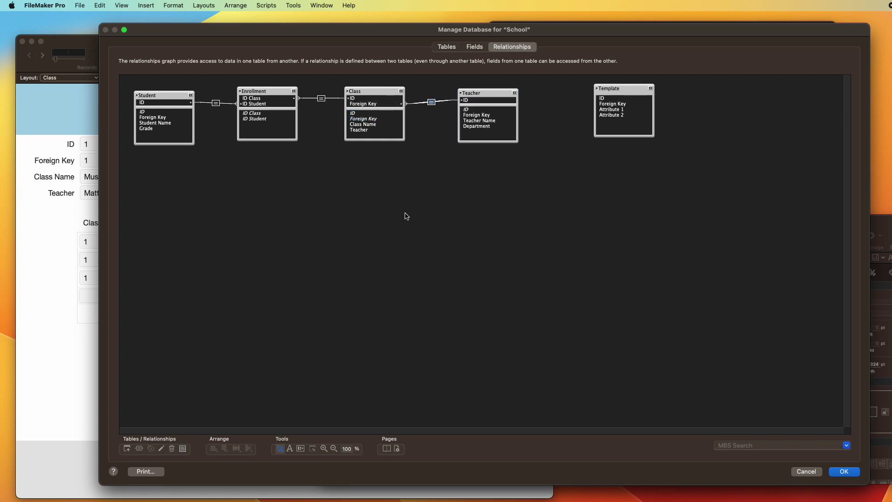
left_click(432, 102)
double_click(432, 103)
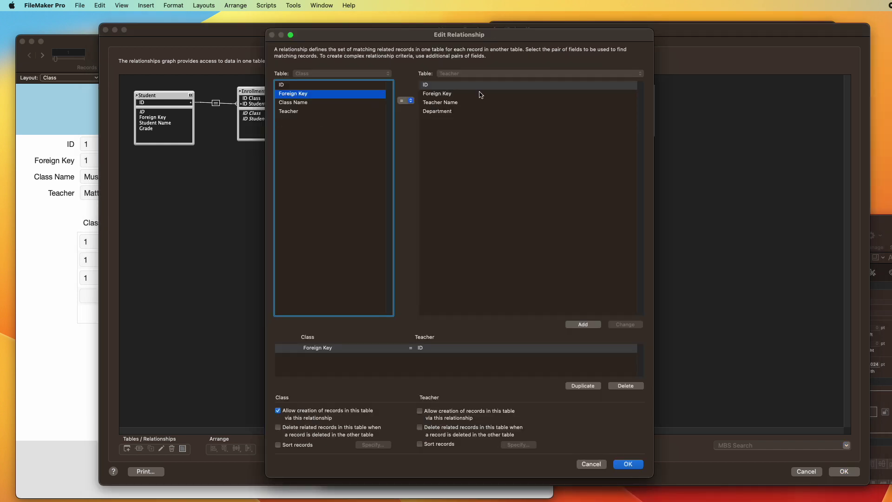
left_click(628, 464)
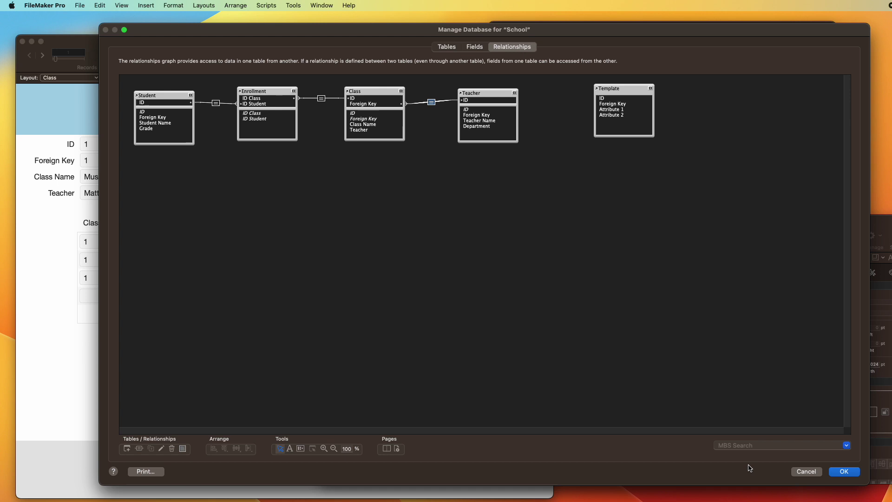
left_click(844, 471)
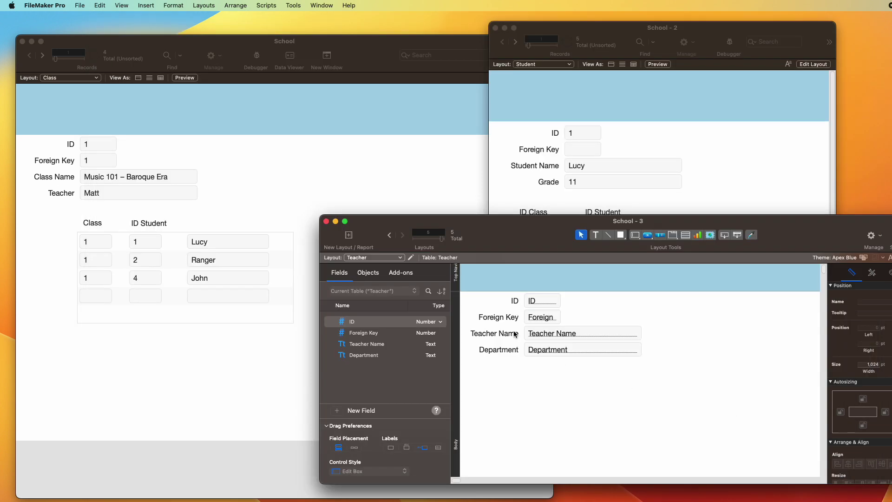
Step: Put the Teacher window back in Browse, rearrange both windows, and edit the Class layout
key("super+b")
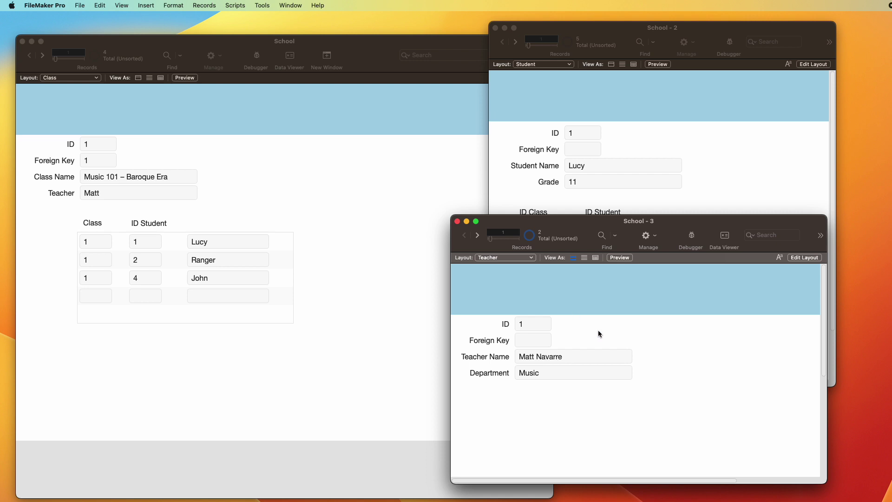
left_click_drag(621, 221, 621, 253)
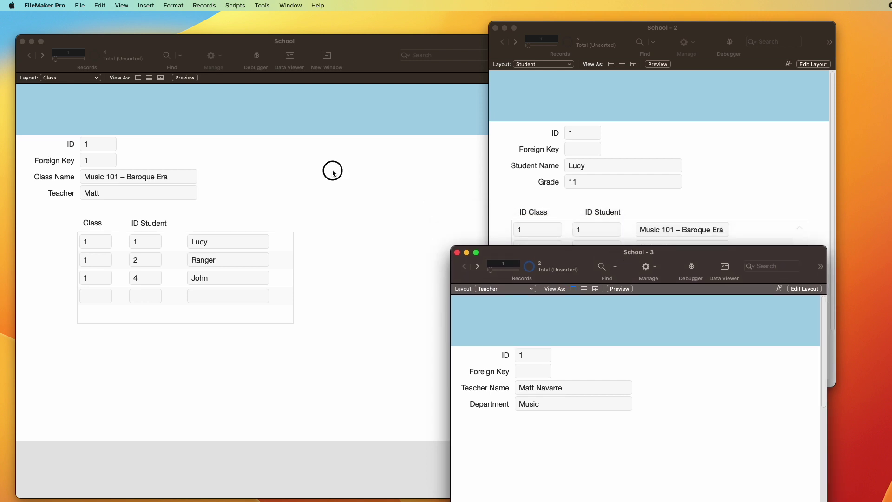
left_click(332, 170)
left_click_drag(543, 495, 431, 458)
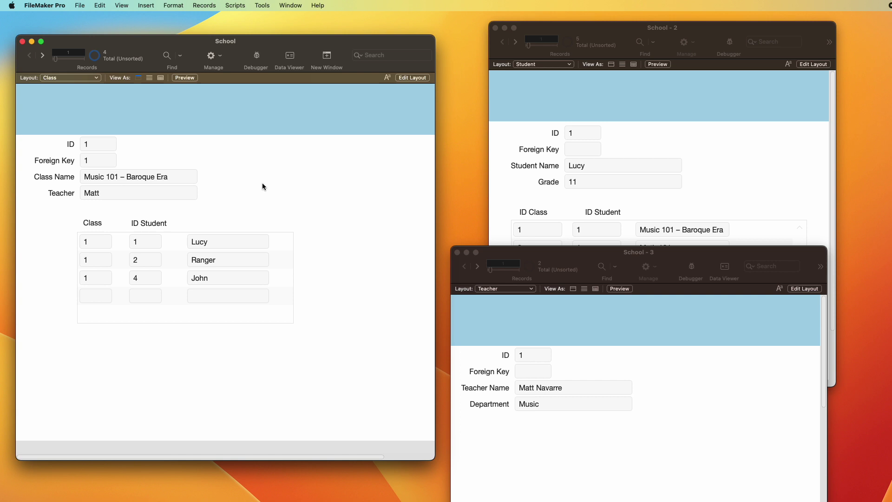
left_click(616, 368)
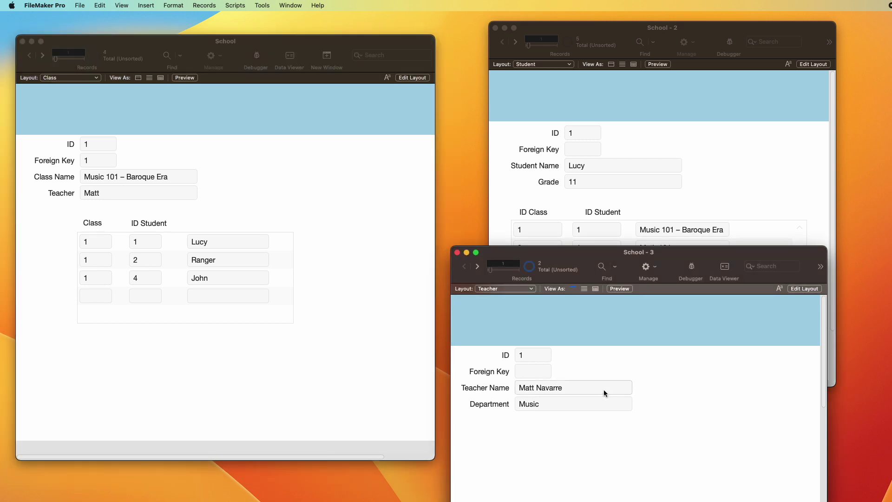
left_click(287, 208)
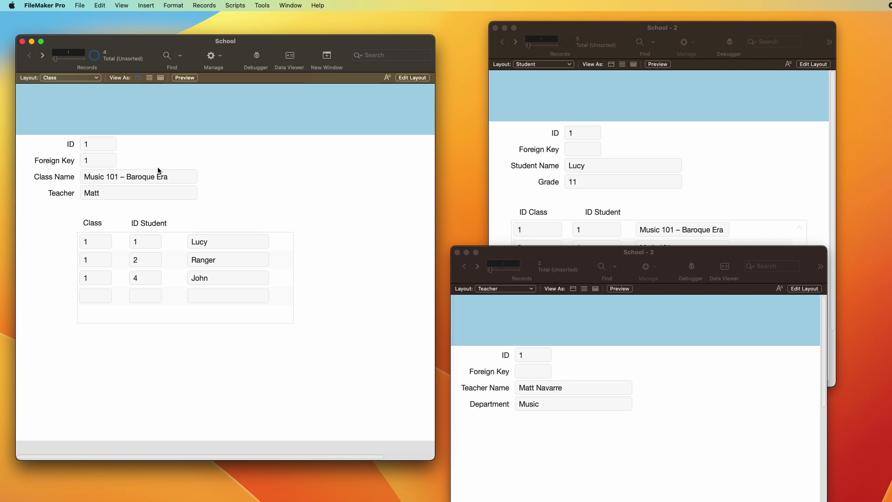
key("super+l")
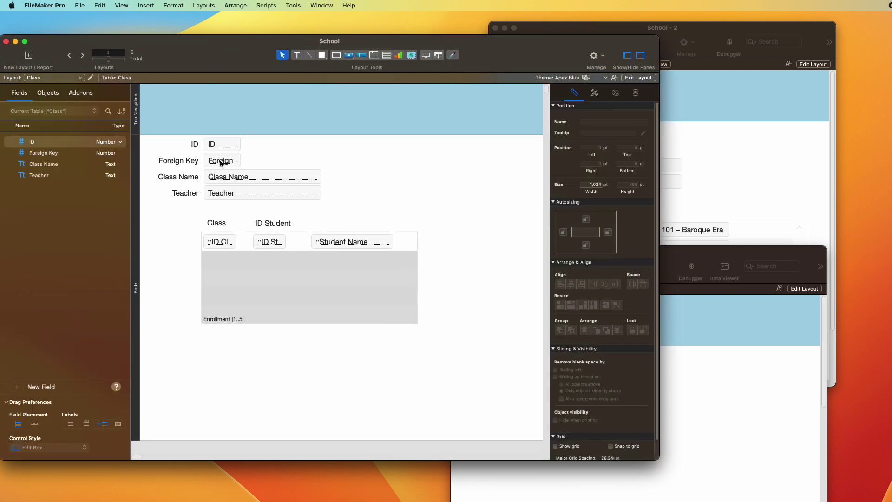
Step: Duplicate the Foreign Key field as a widened Teacher::Teacher Name field beside it
left_click(222, 162)
left_click_drag(223, 163, 294, 162)
left_click(469, 132)
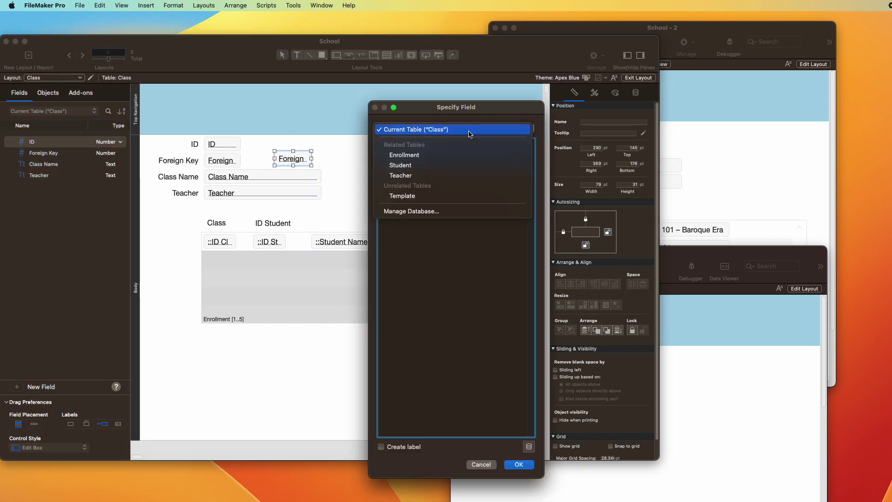
left_click(443, 176)
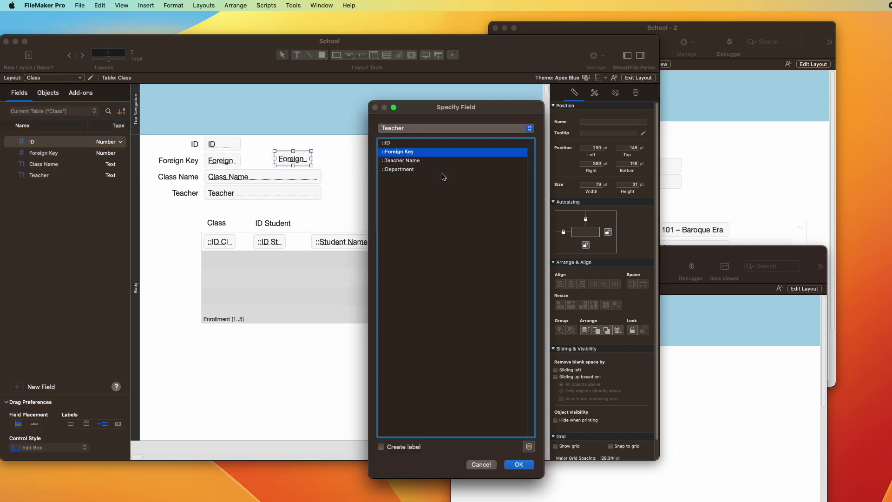
left_click(408, 161)
left_click(518, 464)
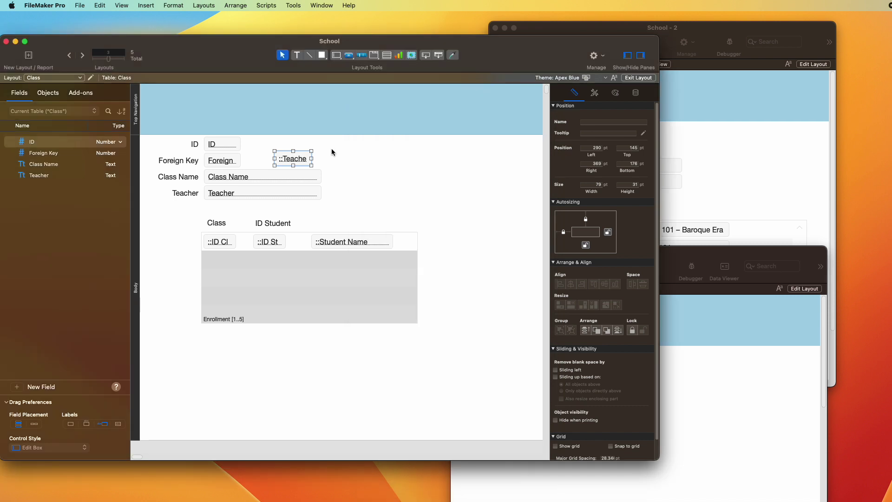
left_click_drag(312, 158, 384, 159)
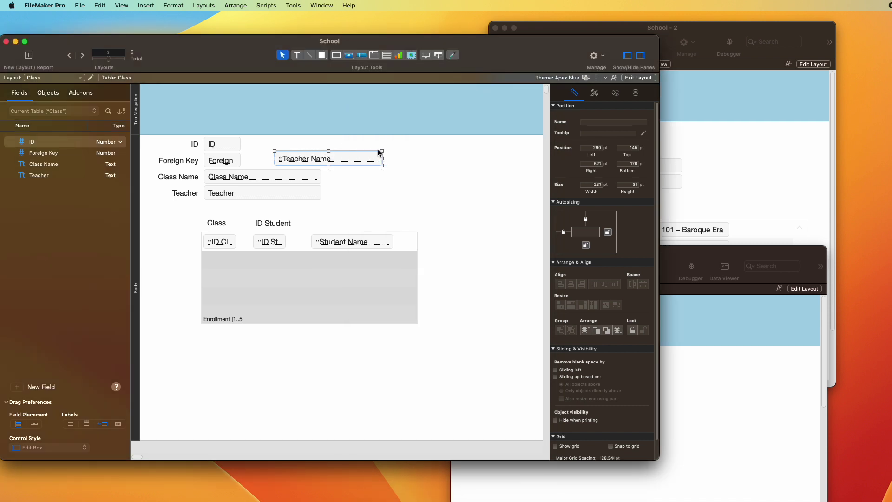
Step: In Browse mode, edit and correct the teacher's name, confirming the Class layout updates
key("super+b")
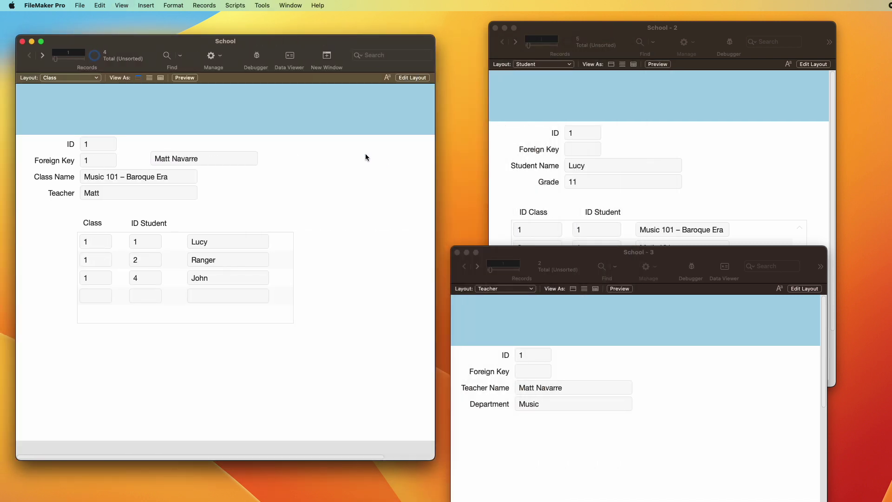
left_click(173, 158)
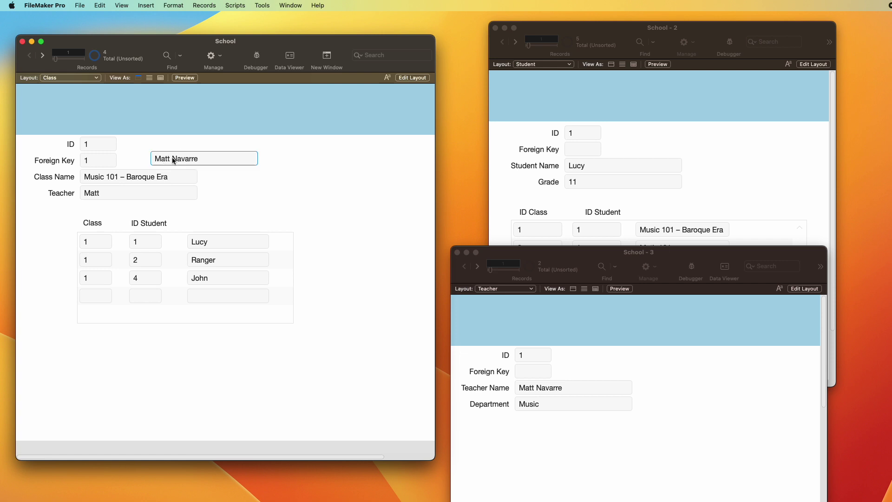
type("Q.")
left_click(206, 198)
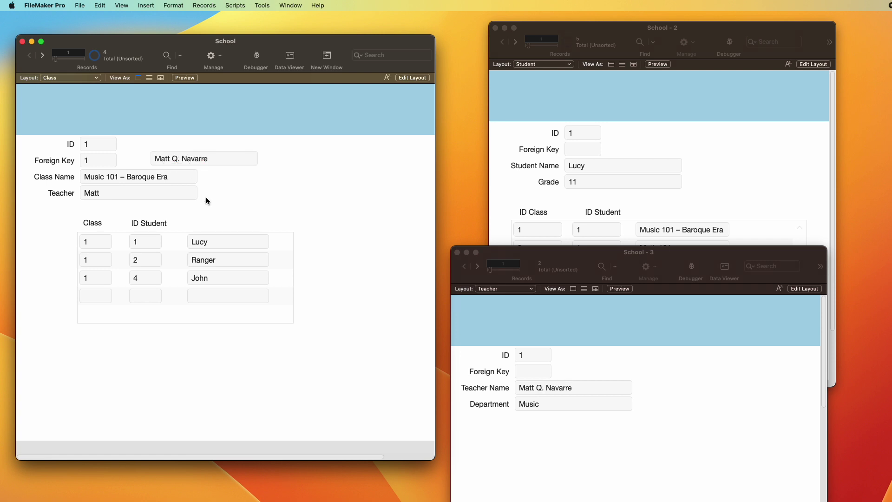
left_click(546, 355)
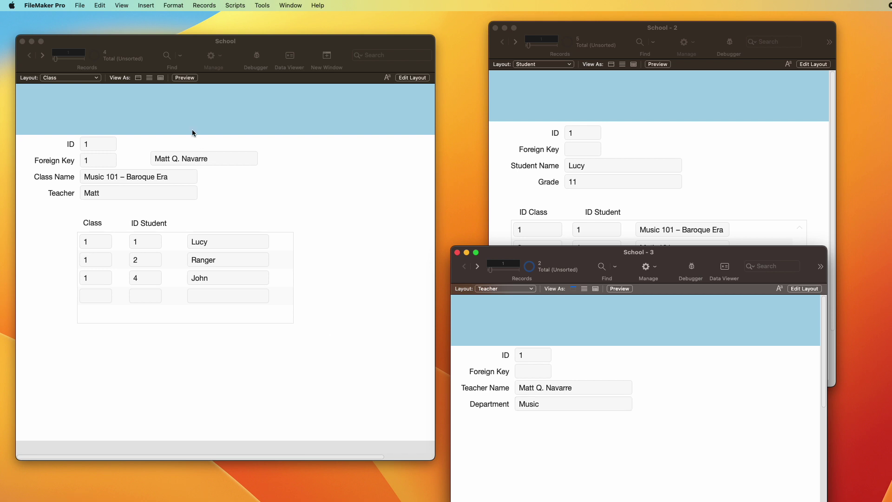
left_click(184, 160)
left_click(602, 336)
left_click(542, 388)
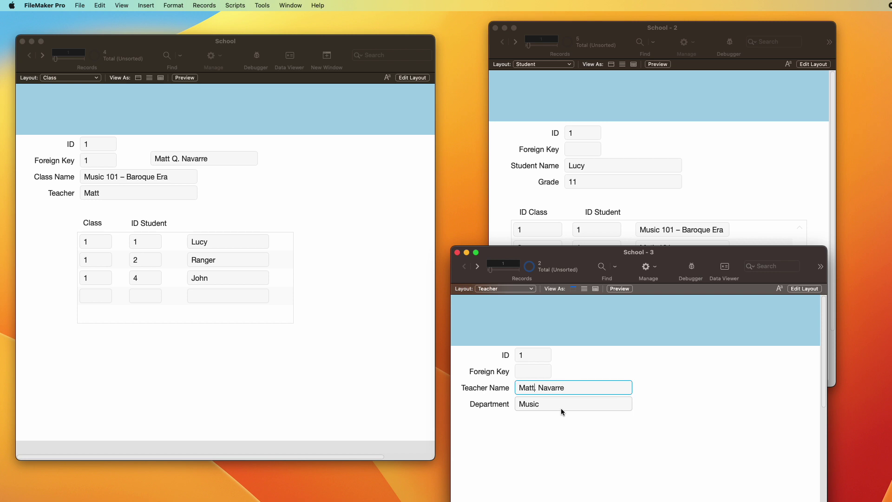
key("BackSpace")
key("KP_Enter")
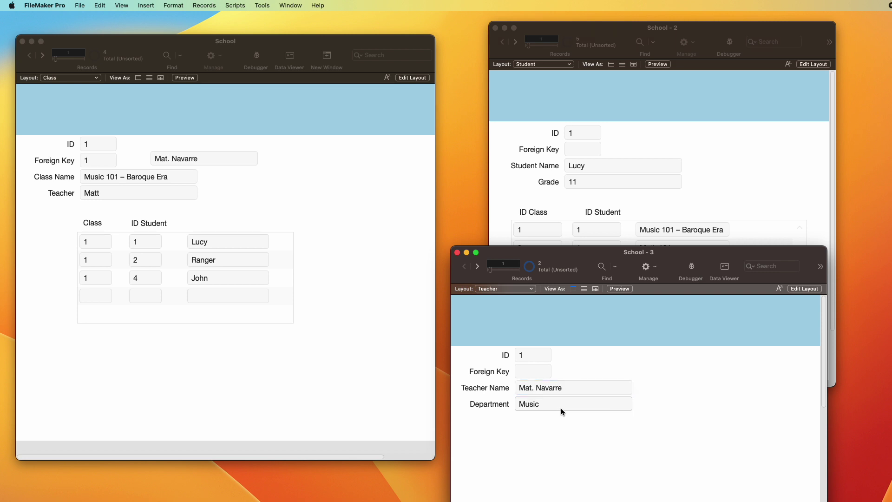
left_click(534, 390)
type("t")
key("KP_Enter")
Step: In Layout mode, draw a portal below the Department field that shows records from Class
key("super+l")
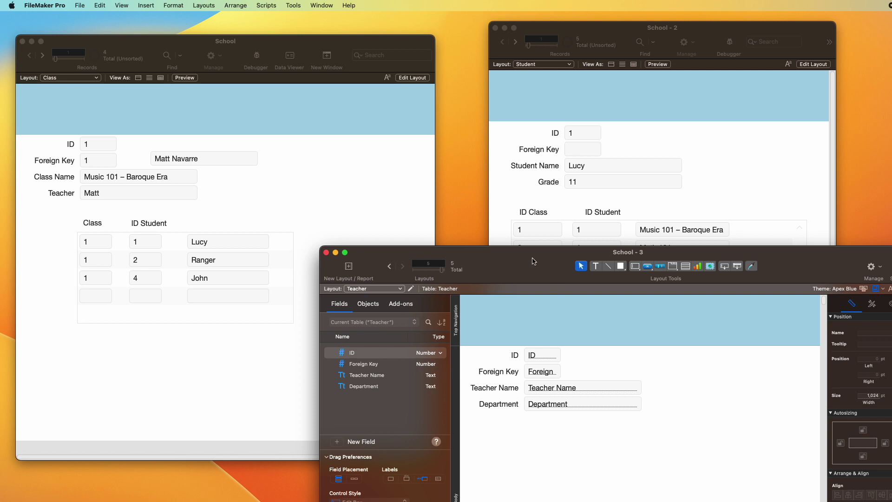
left_click_drag(519, 261, 520, 191)
left_click(673, 197)
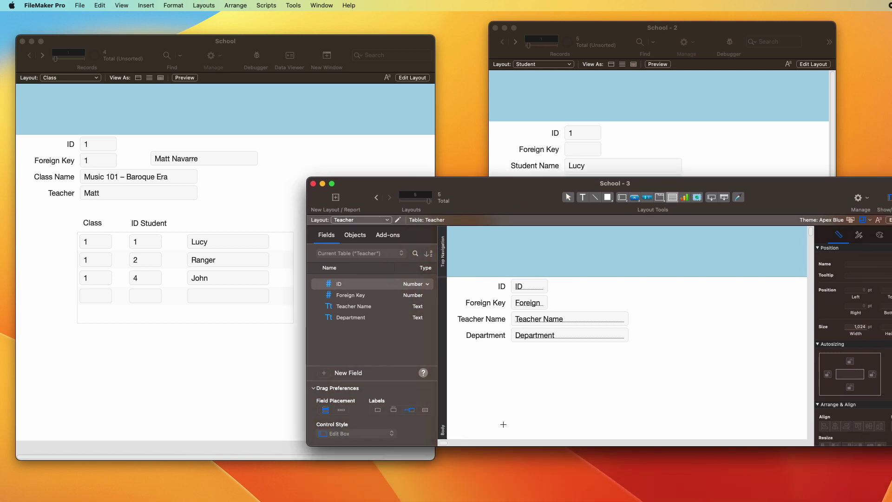
left_click_drag(494, 357, 724, 427)
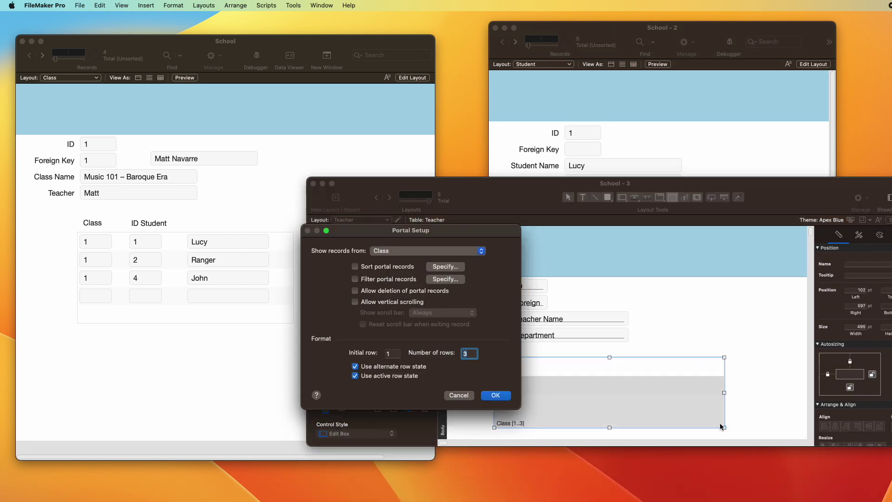
left_click(463, 251)
left_click(459, 252)
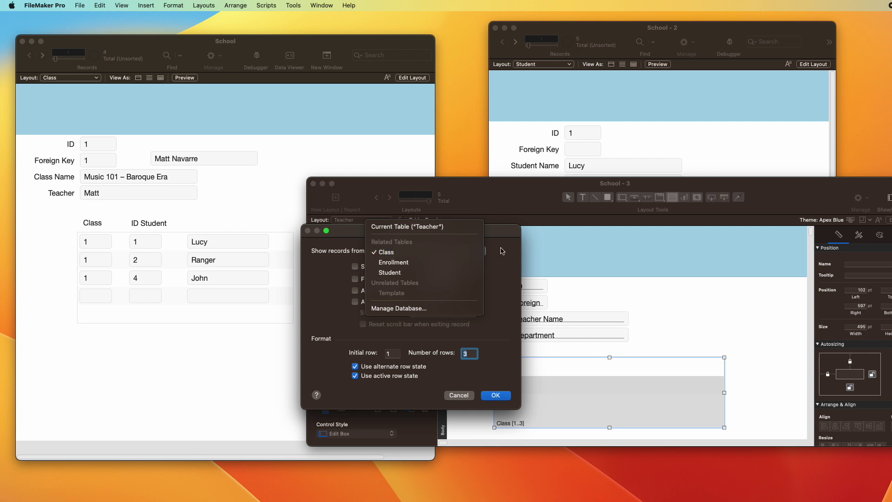
left_click(496, 396)
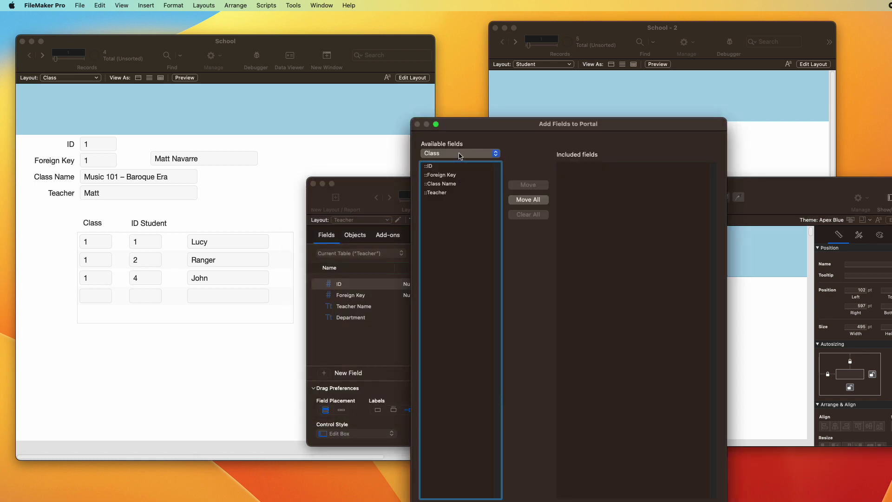
Step: Add ::Class Name to the portal and view it in Browse mode, listing Music 101 – Baroque Era
double_click(453, 188)
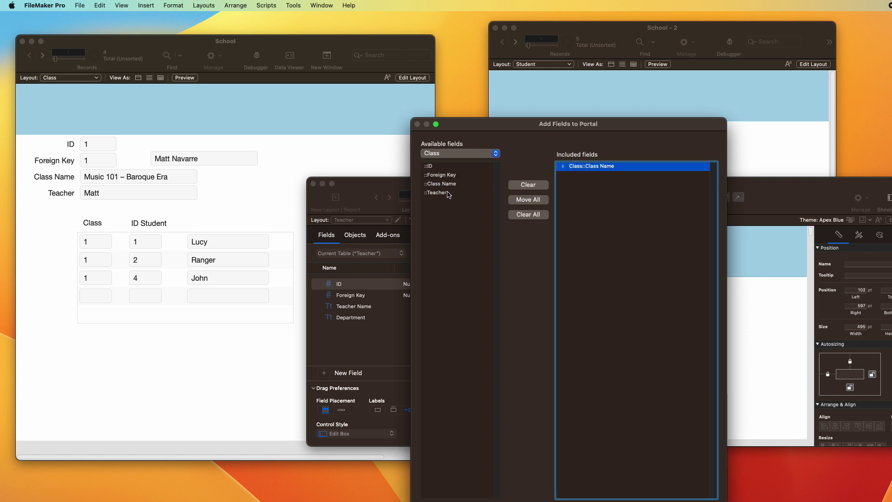
key("Return")
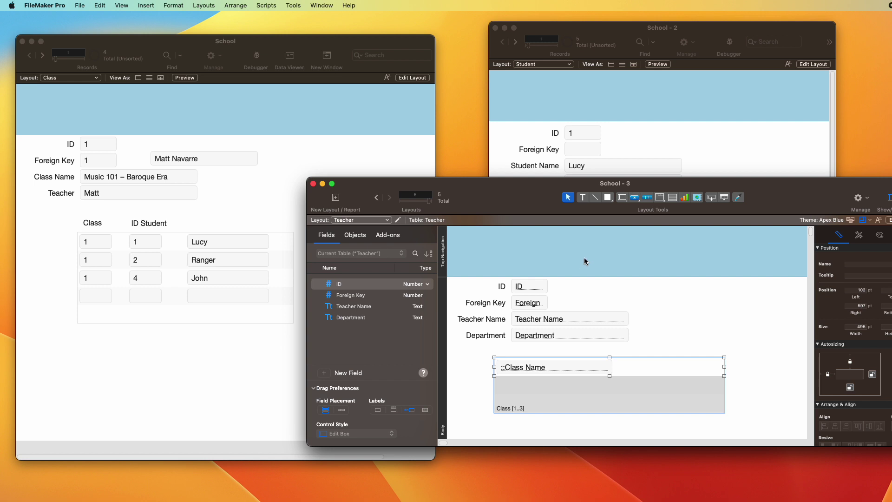
key("super+b")
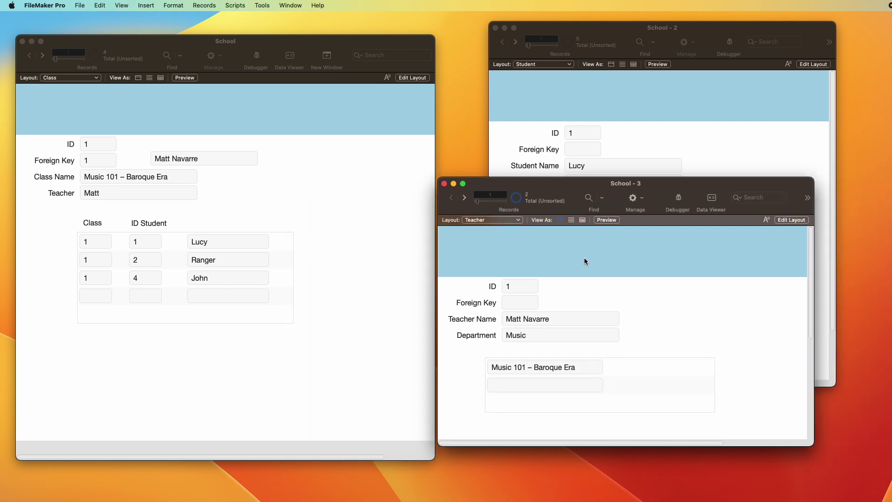
Step: In the Class window, set Math 101's Foreign Key to 2
left_click(316, 176)
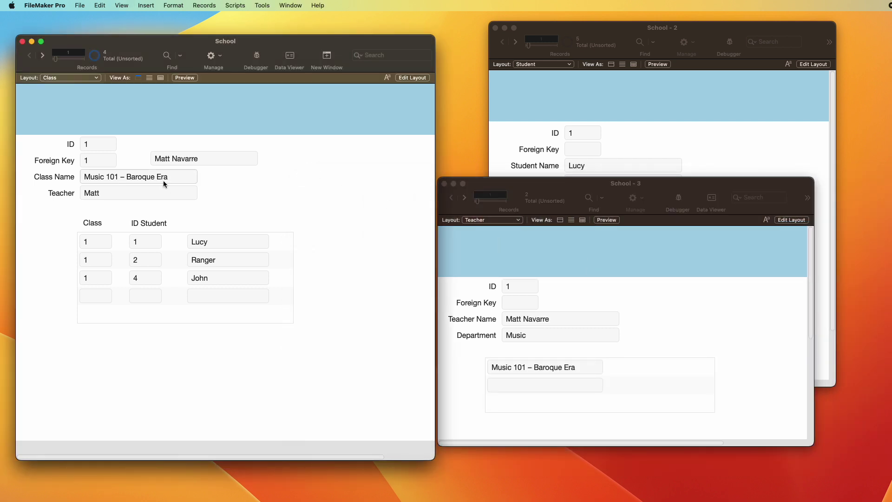
key("ctrl+Down")
left_click(100, 158)
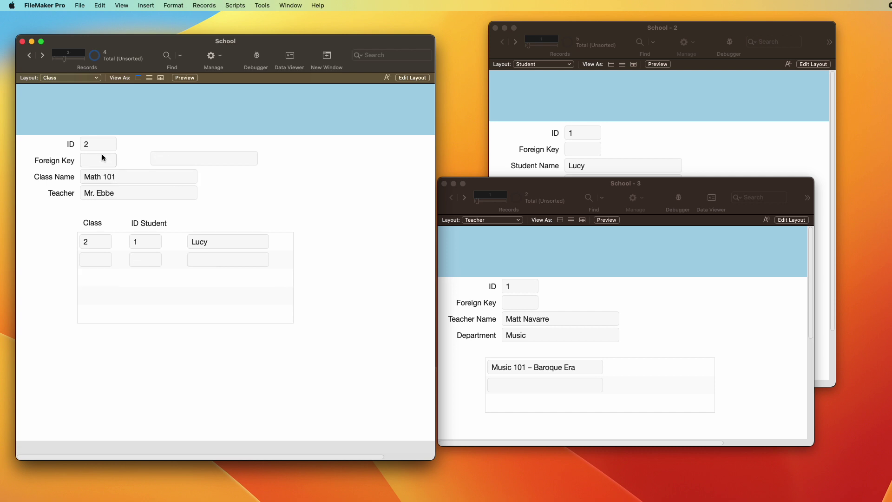
type("1")
key("BackSpace")
type("2")
left_click(149, 141)
Step: Set the Foreign Key of Music 201 and Music 301 to 1
key("ctrl+Down")
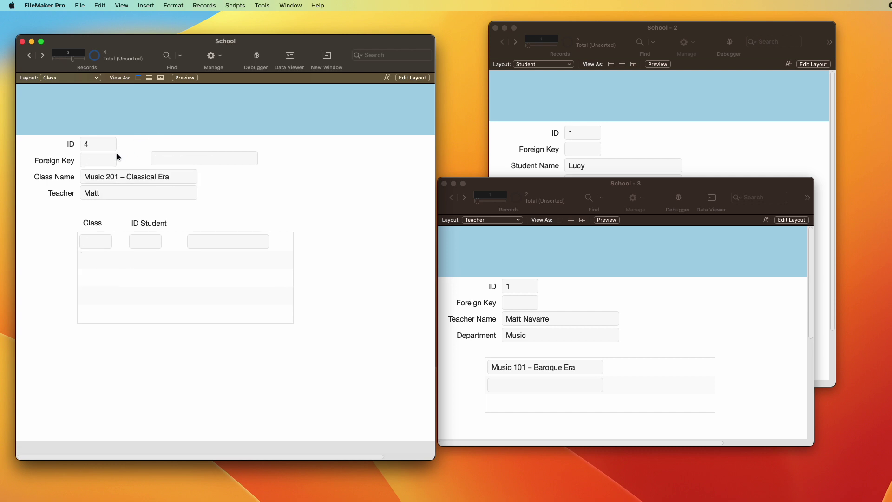
left_click(112, 158)
type("1")
key("ctrl+Down")
left_click(90, 153)
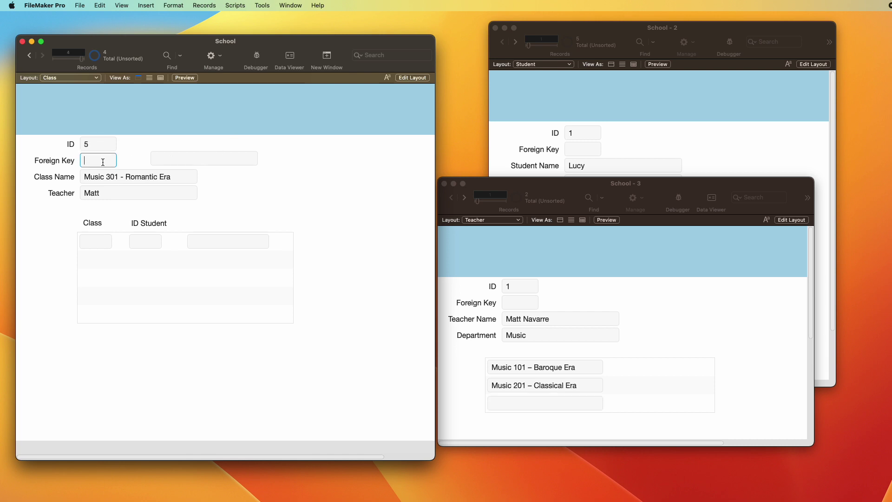
type("1")
left_click(165, 130)
Step: Move and enlarge the Teacher window, and return the Class window to its first record
left_click(712, 326)
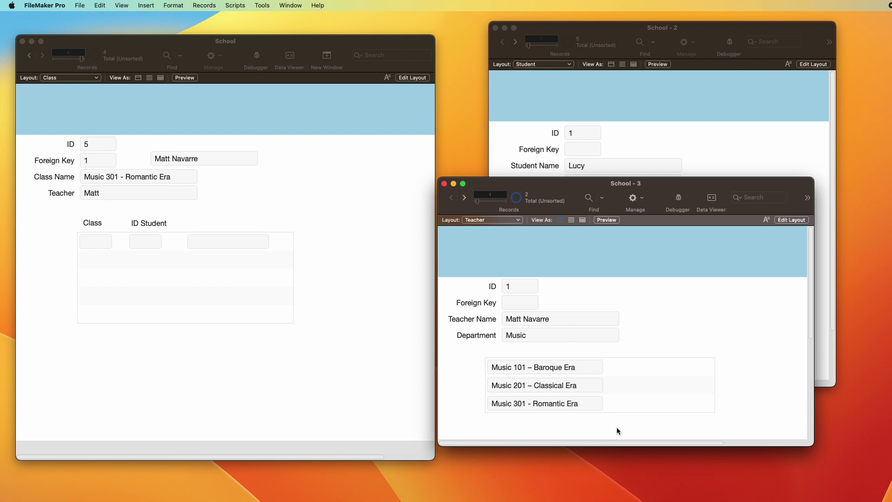
left_click_drag(556, 183, 554, 122)
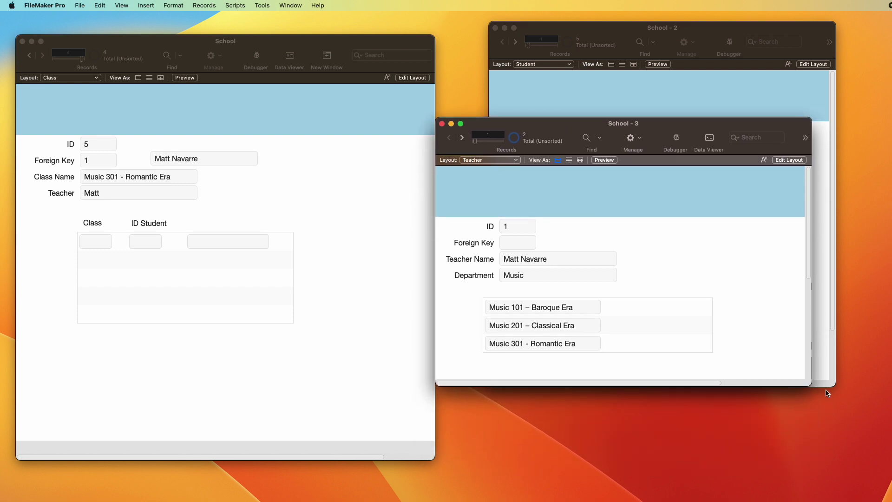
left_click_drag(812, 385, 860, 484)
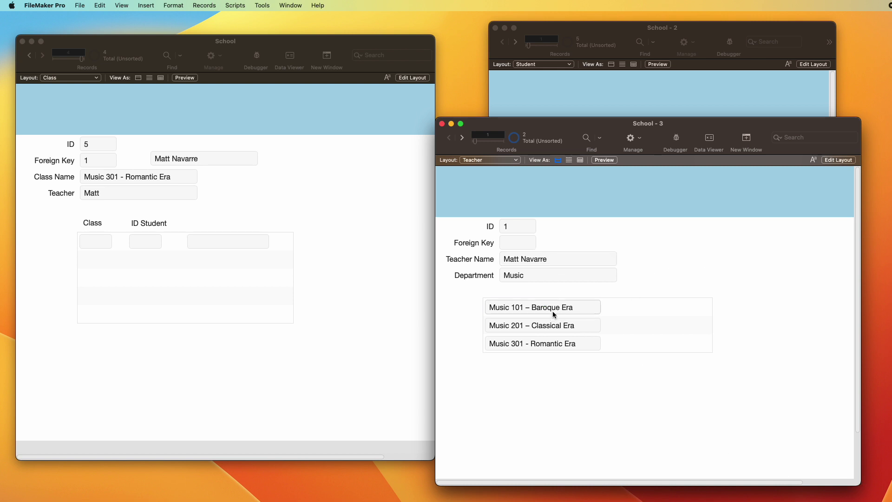
left_click(279, 223)
key("space")
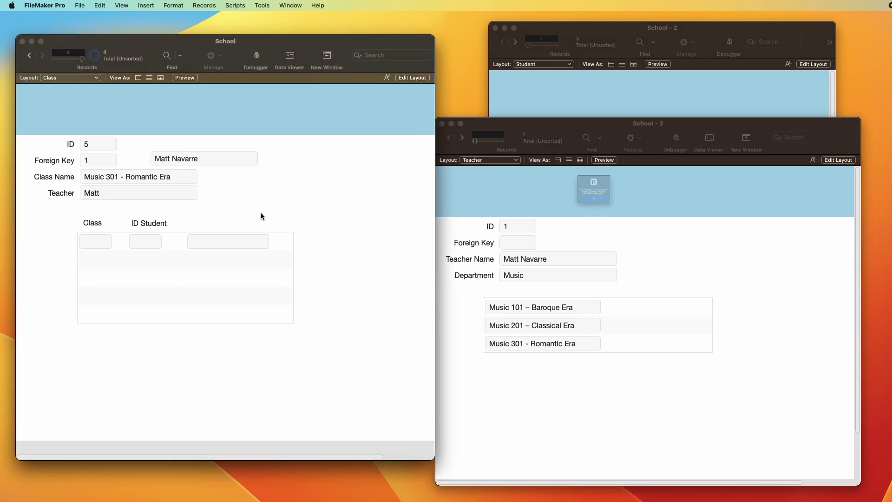
key("Return")
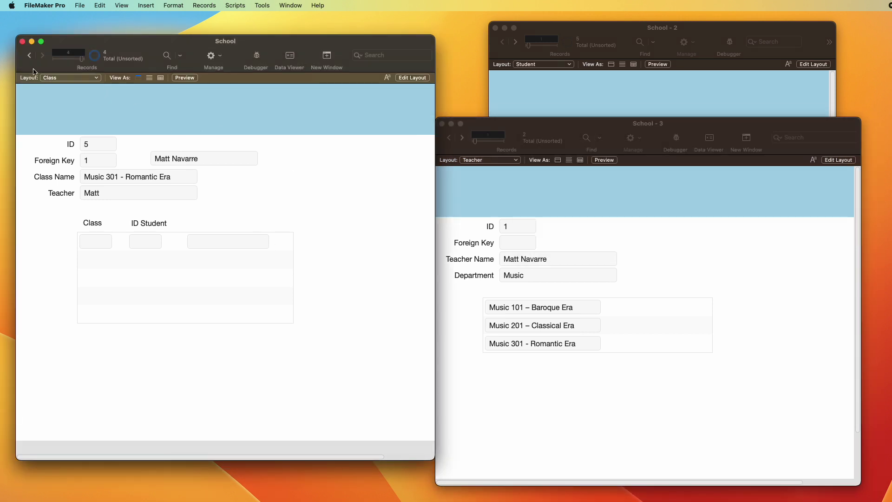
left_click(29, 56)
left_click(30, 55)
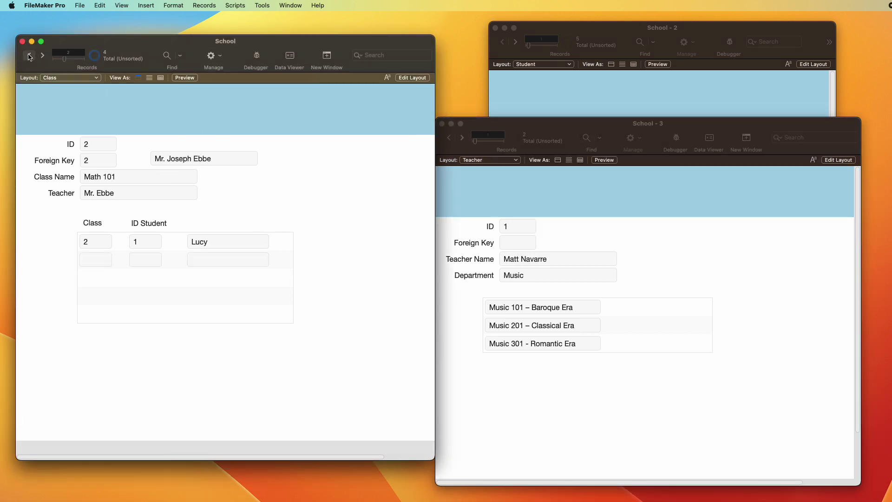
left_click(30, 56)
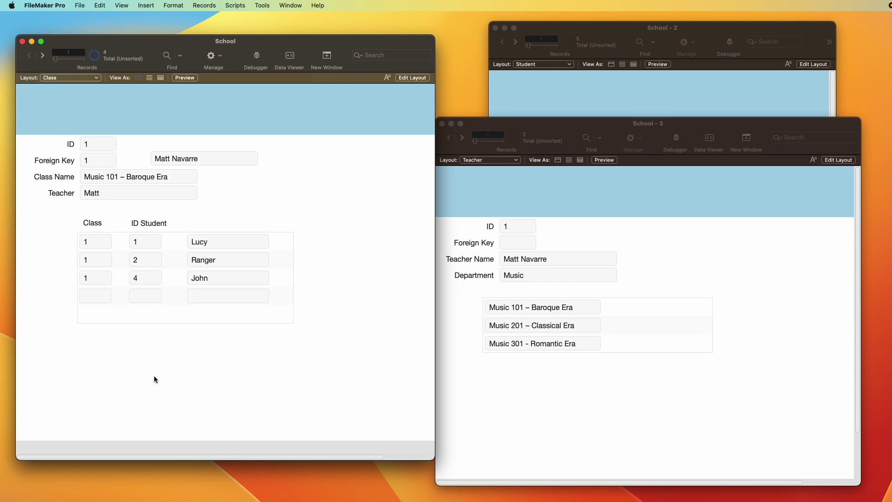
left_click(543, 385)
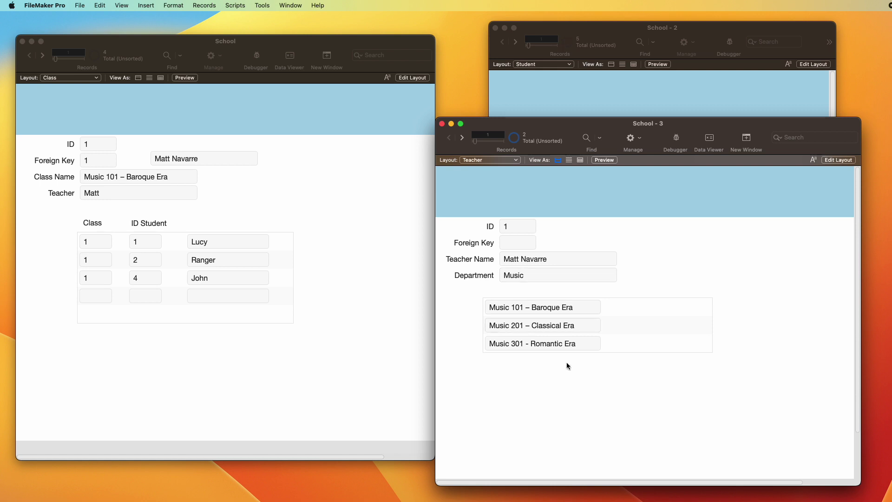
Step: Inspect the relationships graph, discard the accidental change, and return the Teacher layout to Layout mode
key("super+shift+d")
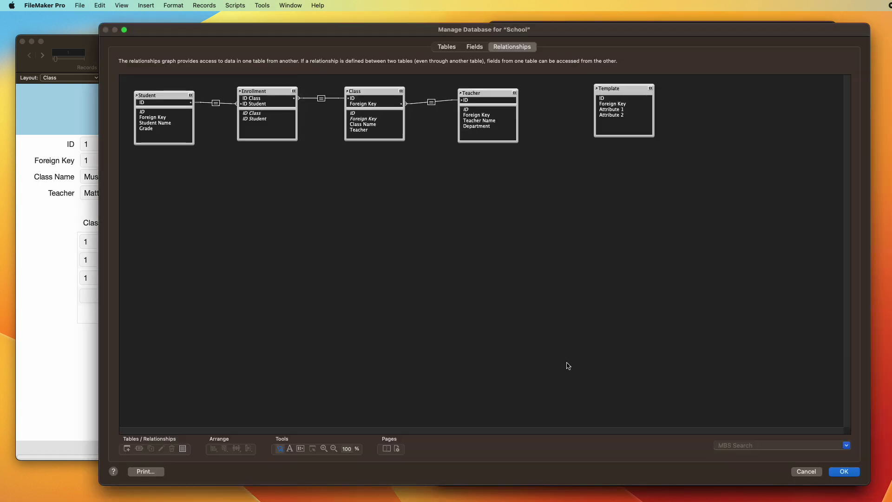
left_click_drag(473, 94, 474, 99)
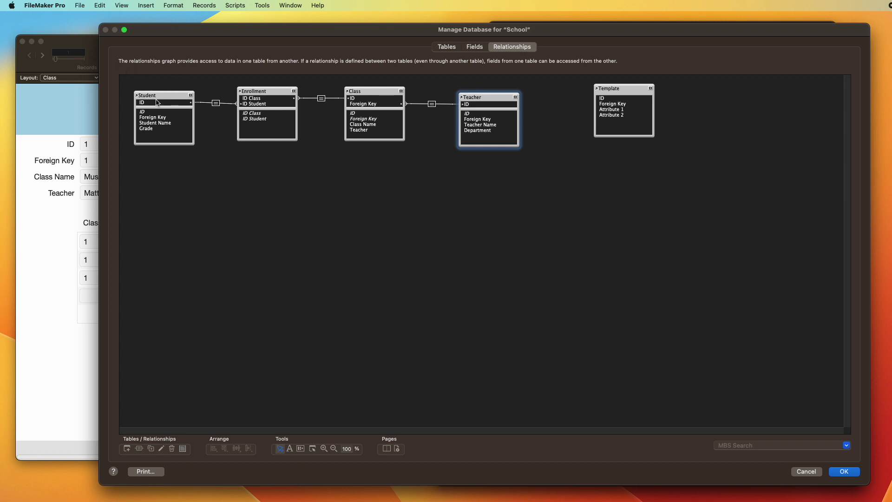
key("Escape")
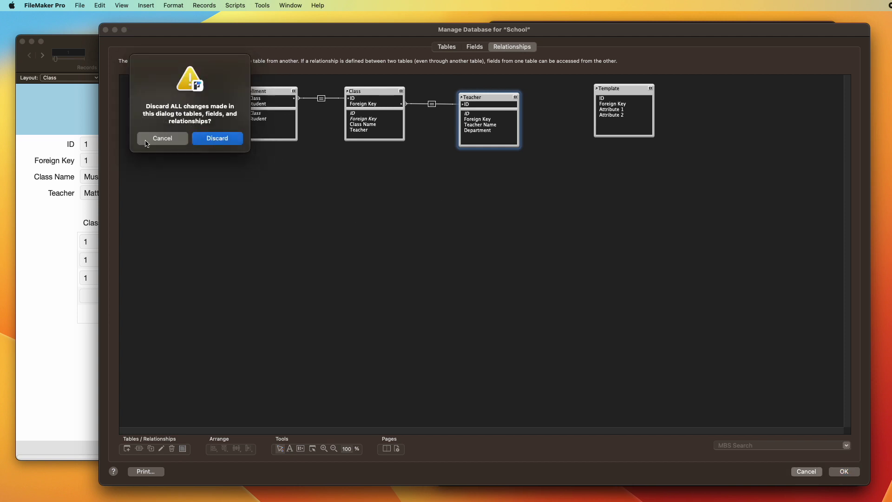
left_click(218, 138)
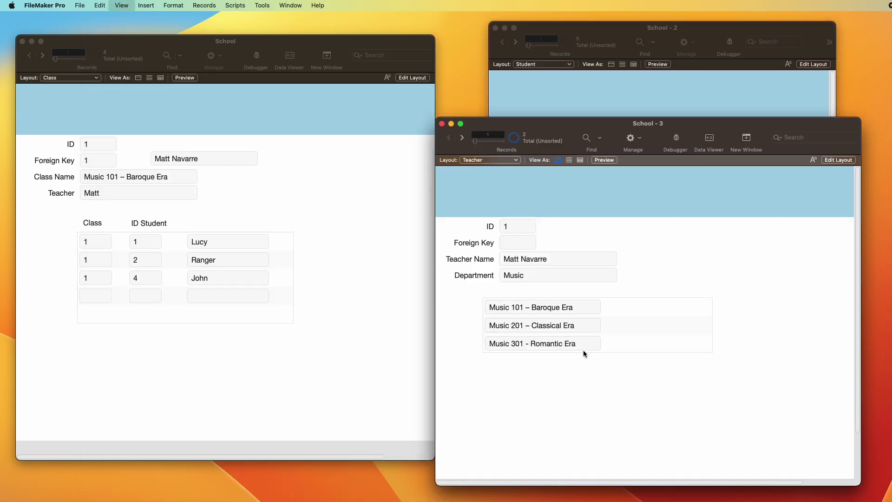
key("super+l")
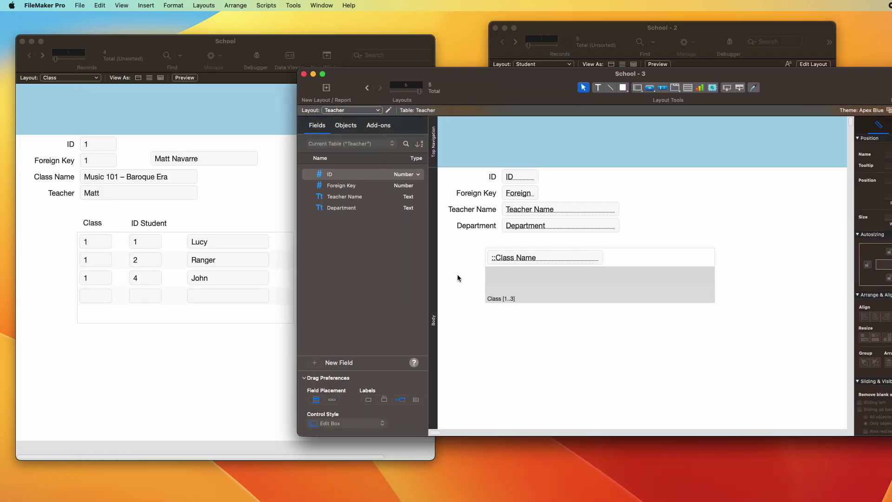
Step: Draw a second portal below the Class portal that shows Enrollment records
left_click(687, 88)
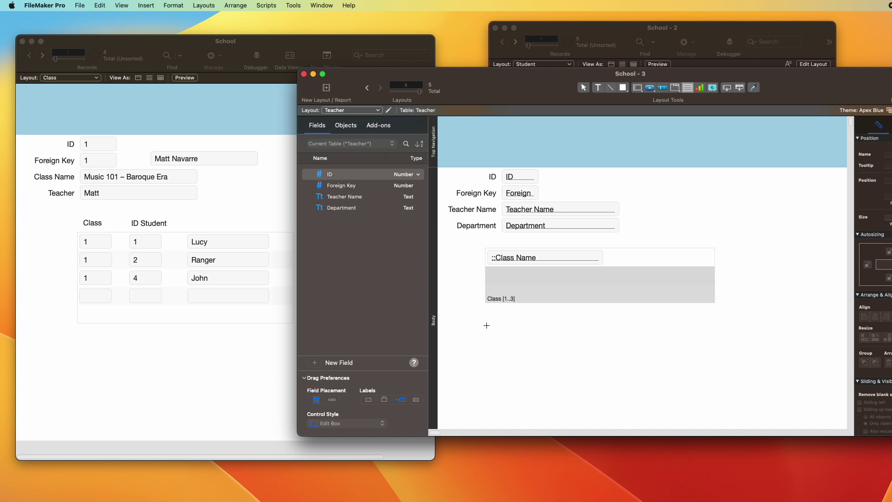
left_click_drag(487, 325, 711, 389)
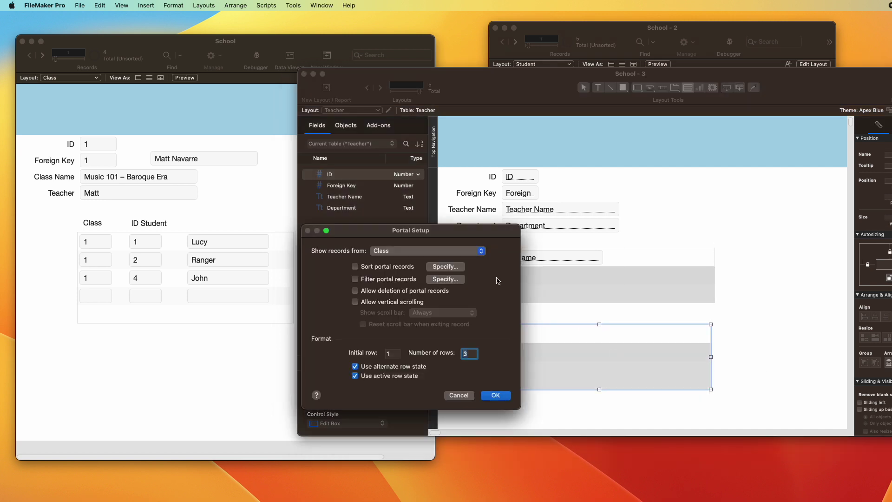
left_click(423, 251)
left_click(421, 261)
left_click(496, 396)
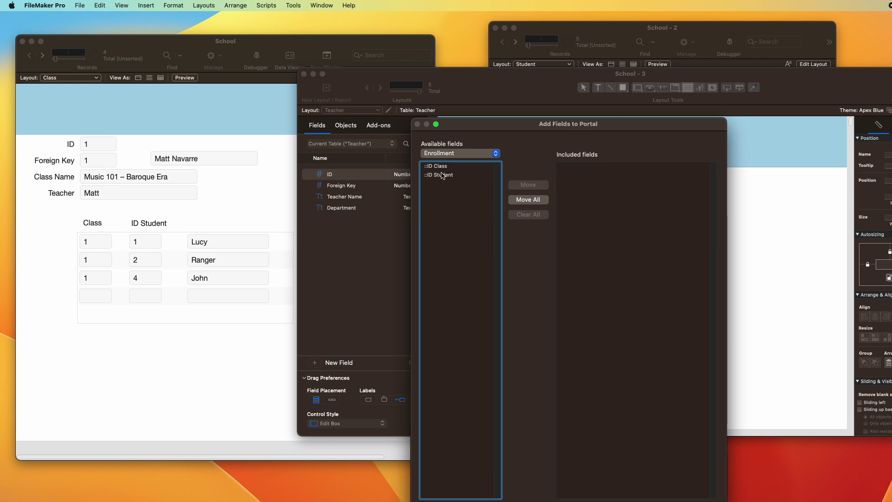
Step: Add ::ID Class and ::ID Student to the Enrollment portal, then preview it in Browse mode
left_click_drag(474, 124, 474, 124)
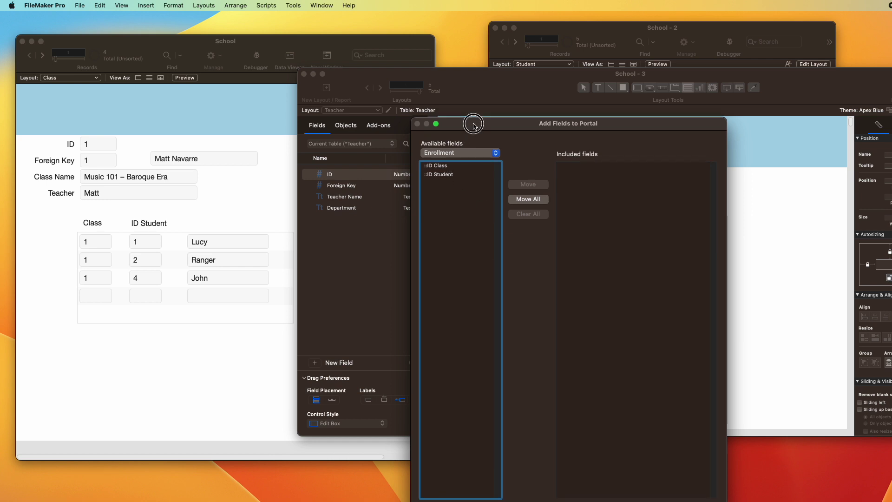
left_click(447, 167)
double_click(448, 166)
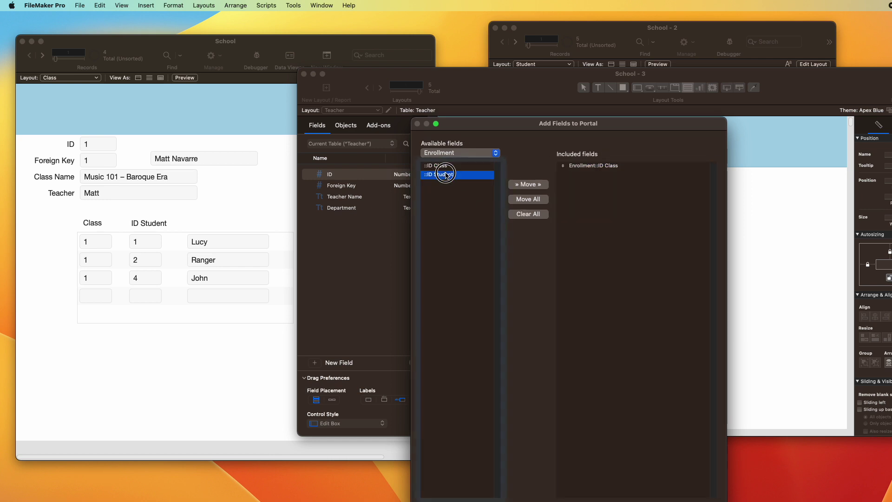
double_click(438, 174)
key("Return")
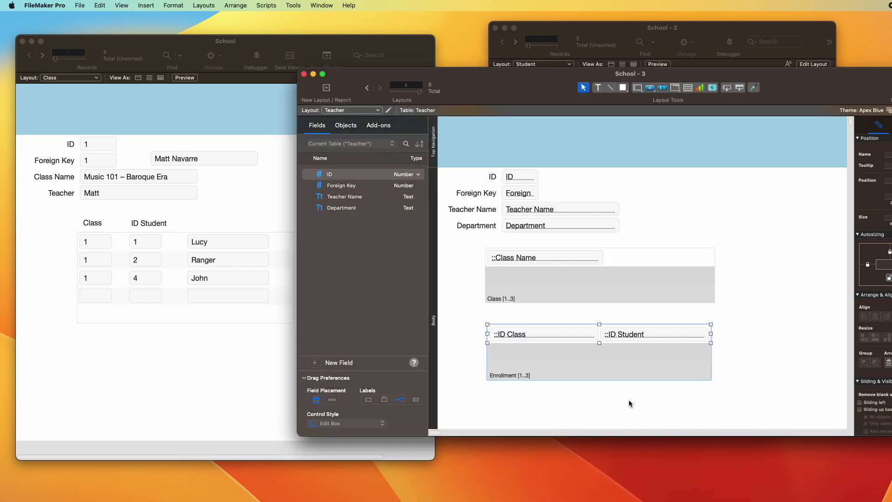
key("super+b")
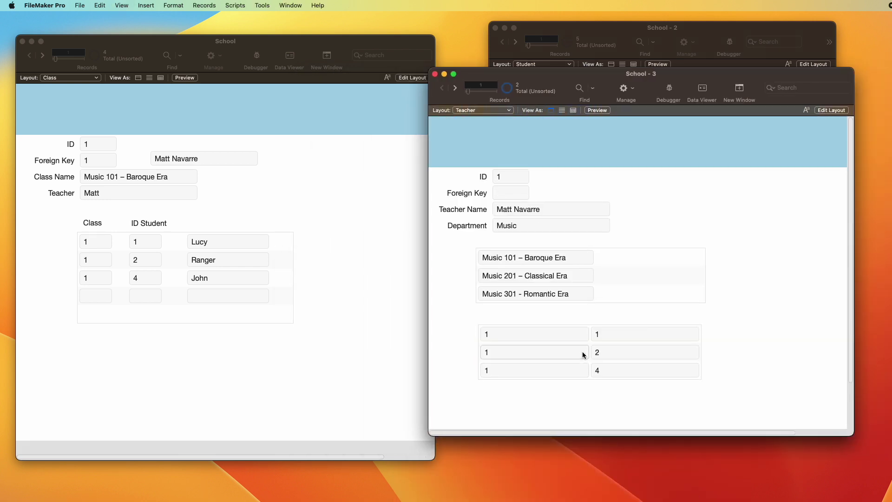
key("super+l")
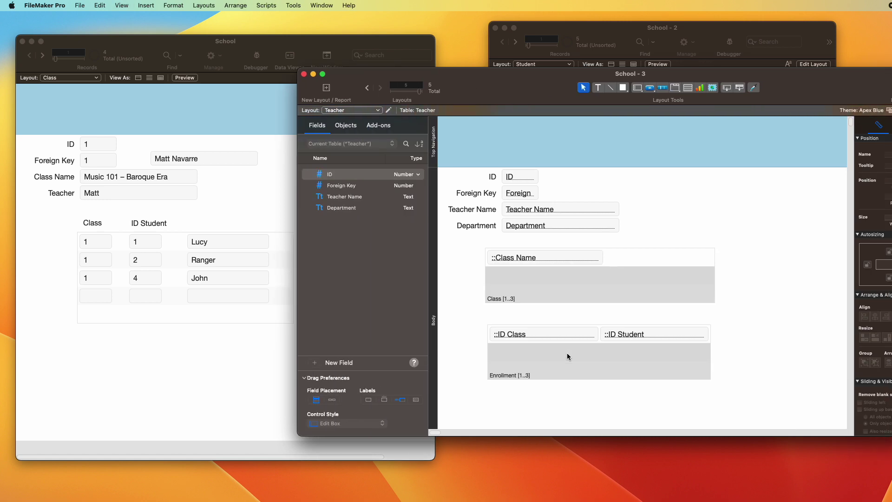
Step: Narrow the ID Class and ID Student fields and place them side by side in the portal
left_click(596, 338)
left_click_drag(599, 334, 527, 334)
left_click_drag(656, 335, 592, 335)
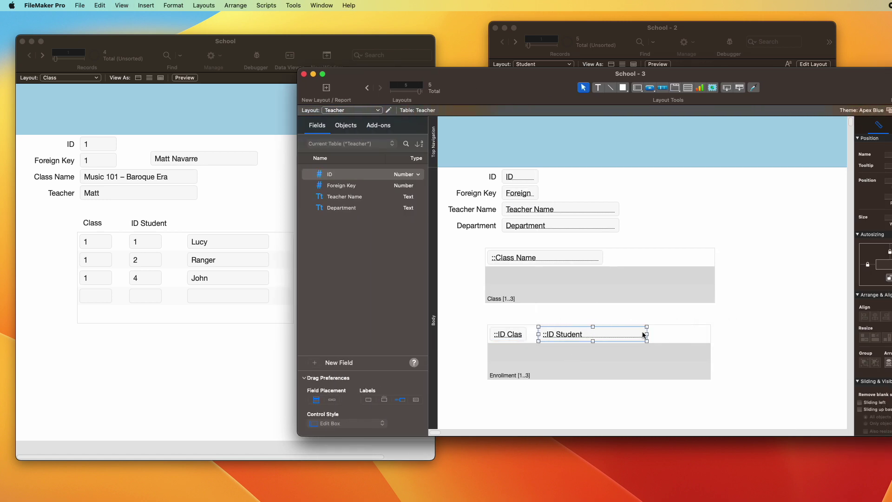
left_click_drag(646, 334, 575, 338)
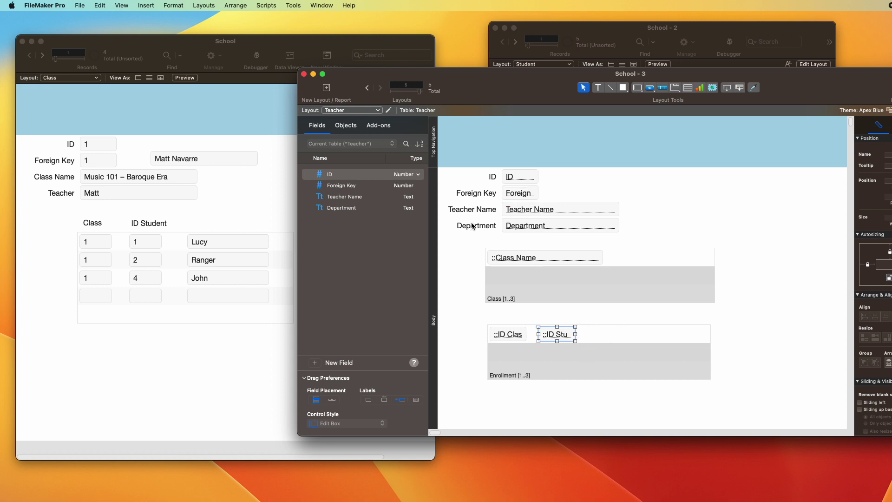
Step: Copy the Department label above the portal and retitle it 'Enrollment'
left_click_drag(473, 226, 505, 315)
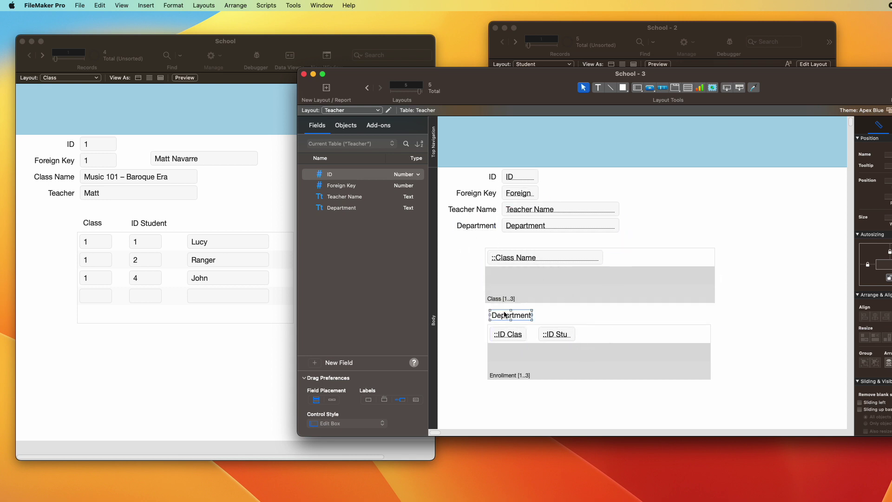
double_click(505, 315)
type("Enrol")
key("BackSpace")
key("BackSpace")
key("BackSpace")
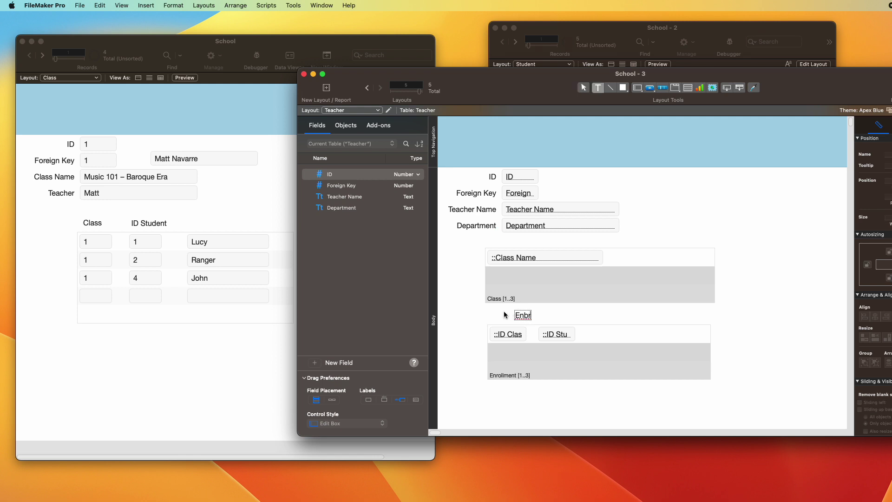
type("rollment")
key("Escape")
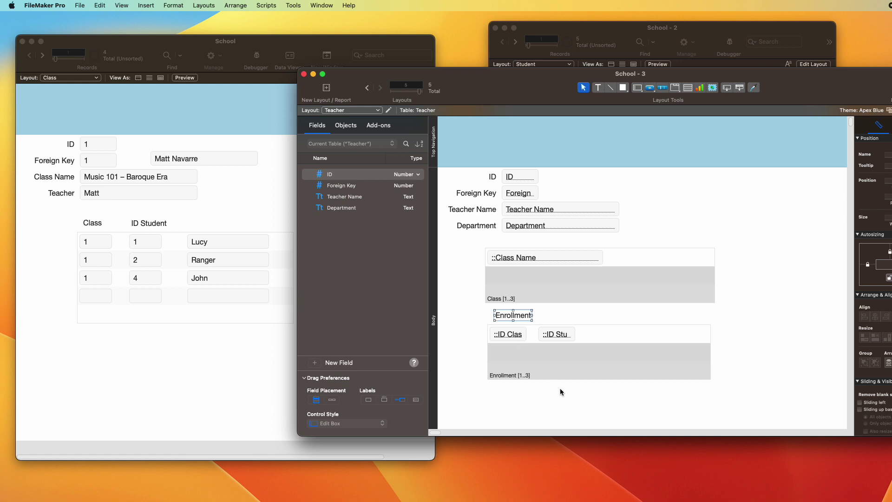
Step: Enable vertical scrolling on the Enrollment portal and view the teacher's record in Browse mode
left_click(575, 362)
double_click(575, 362)
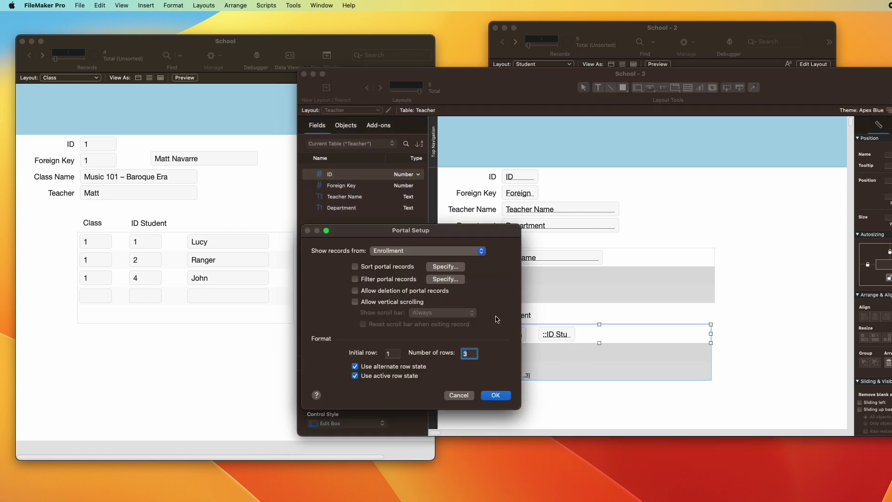
left_click(377, 302)
key("Return")
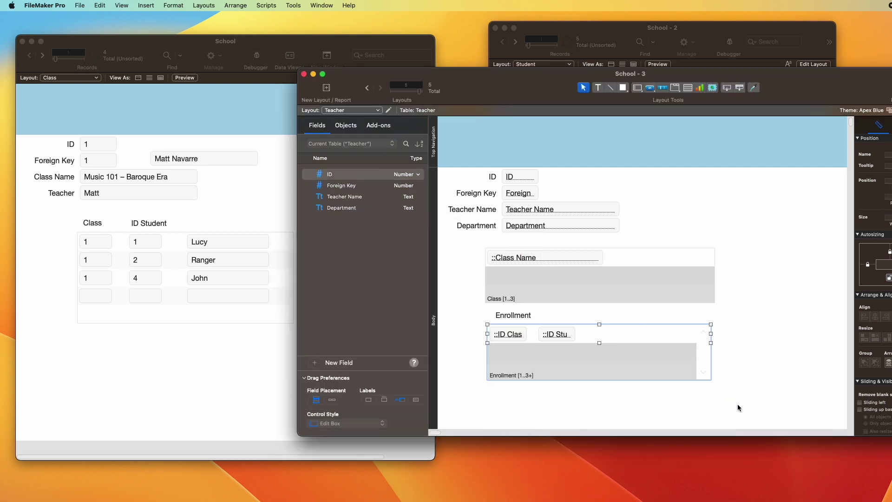
key("super+b")
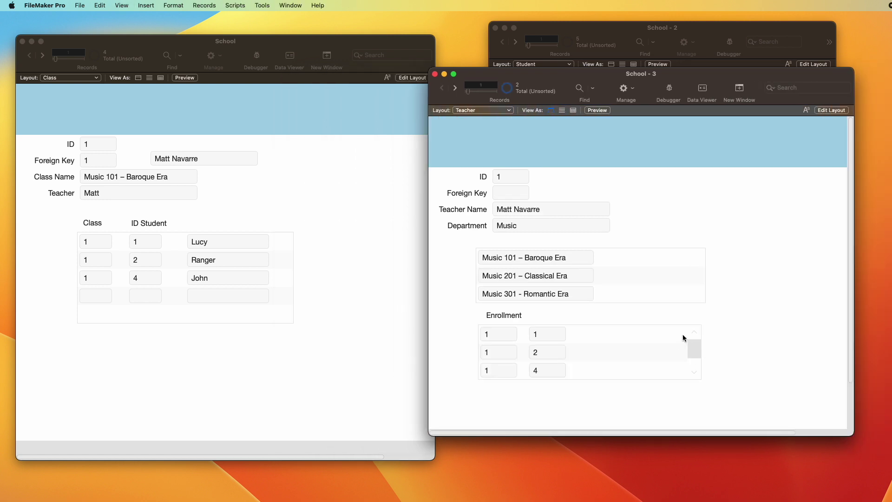
scroll(651, 340, "down", 3)
scroll(651, 338, "up", 3)
Step: Shift ID Student to the right and widen the Enrollment portal
key("super+l")
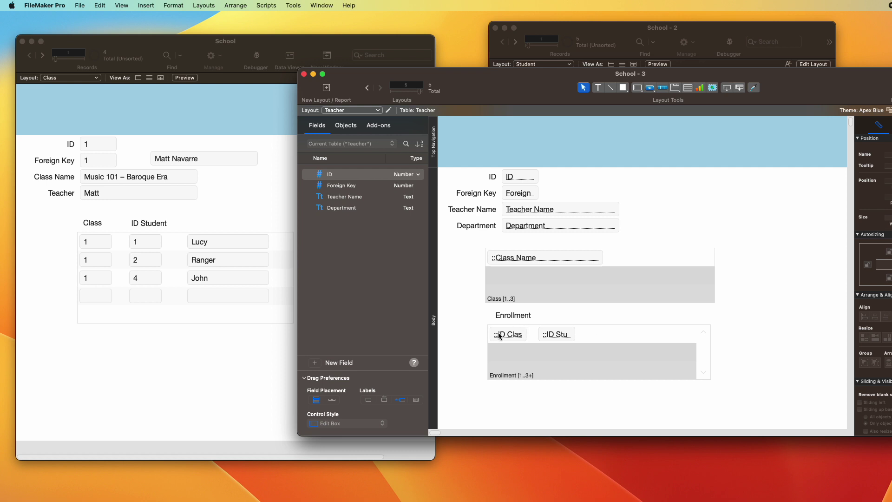
left_click(500, 336)
left_click(549, 335)
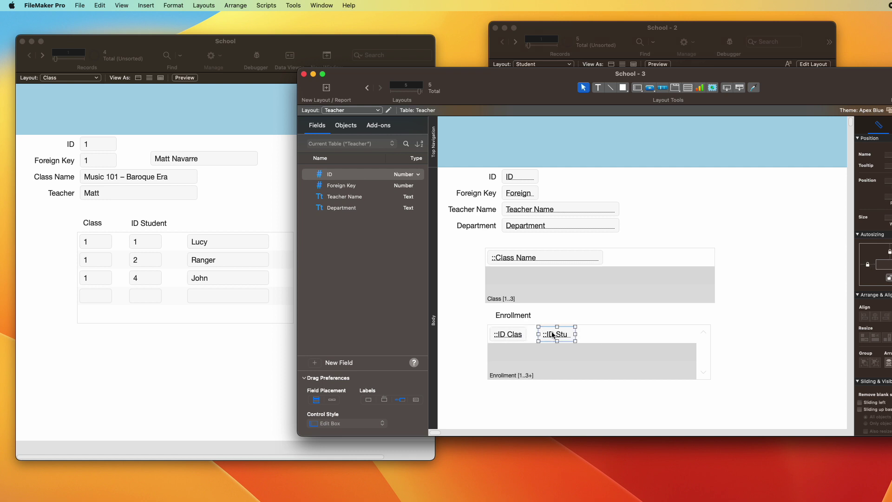
left_click_drag(551, 335, 598, 328)
left_click(699, 336)
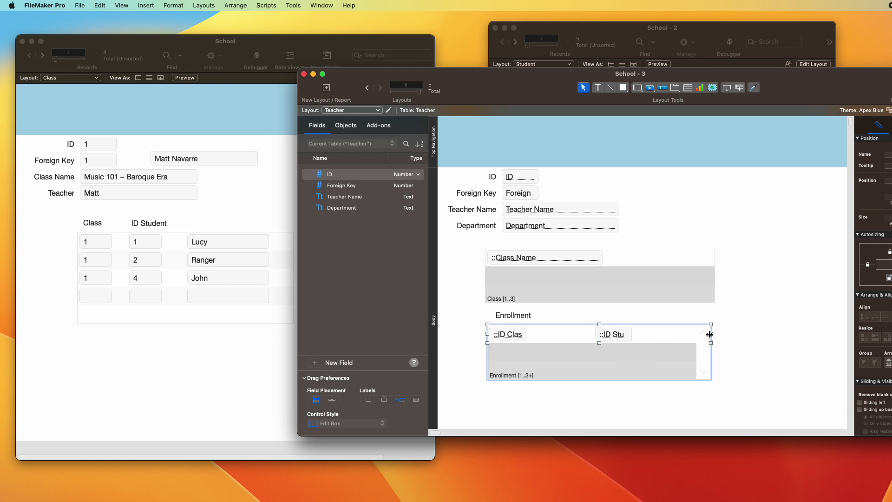
left_click_drag(711, 334, 776, 331)
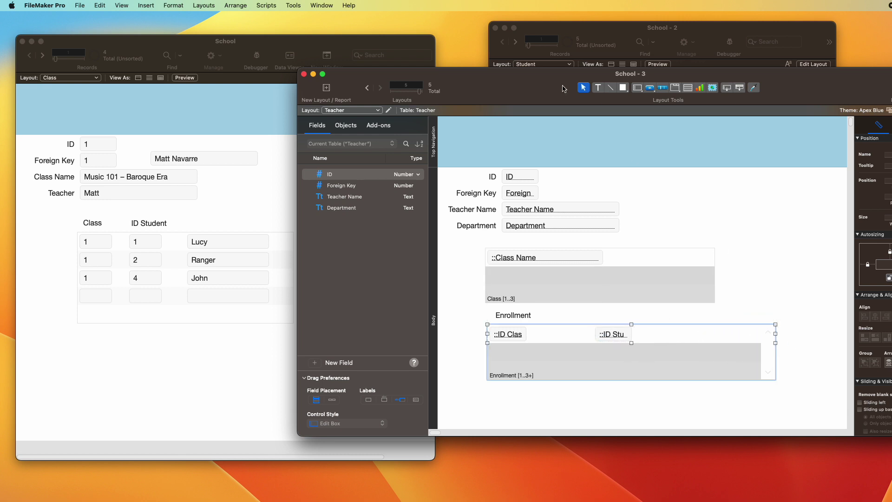
left_click_drag(550, 87, 546, 76)
left_click(439, 140)
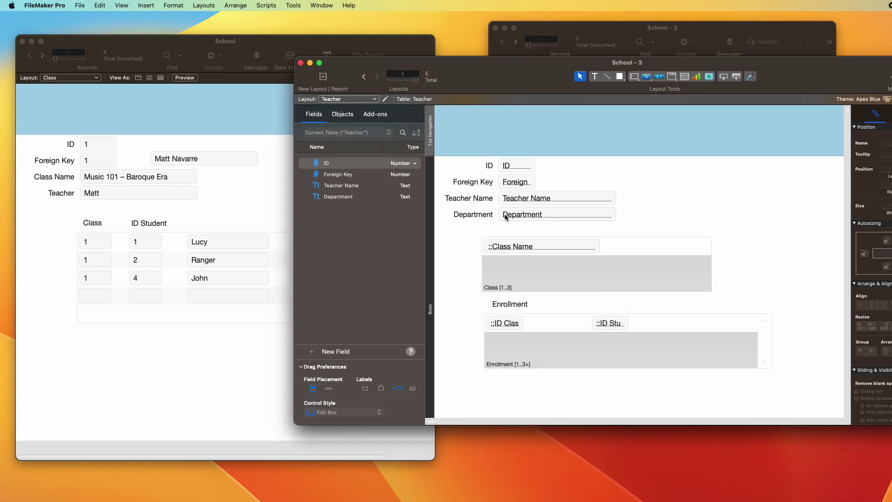
scroll(518, 218, "down", 3)
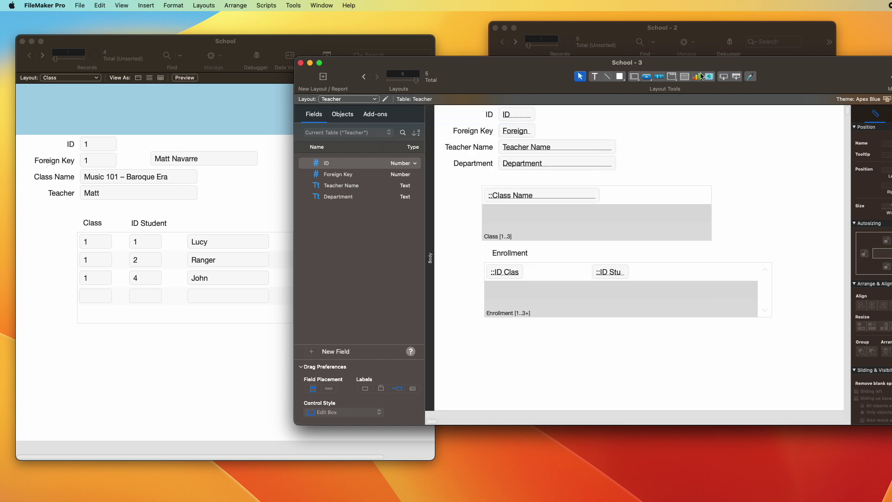
Step: Add a Student portal below Enrollment showing Student Name, listing Lucy, Ranger and John
left_click(685, 77)
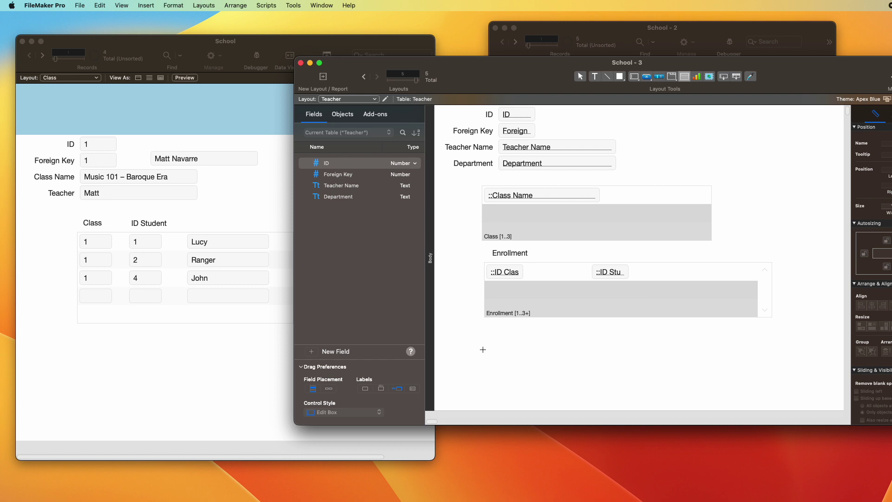
left_click_drag(483, 350, 766, 405)
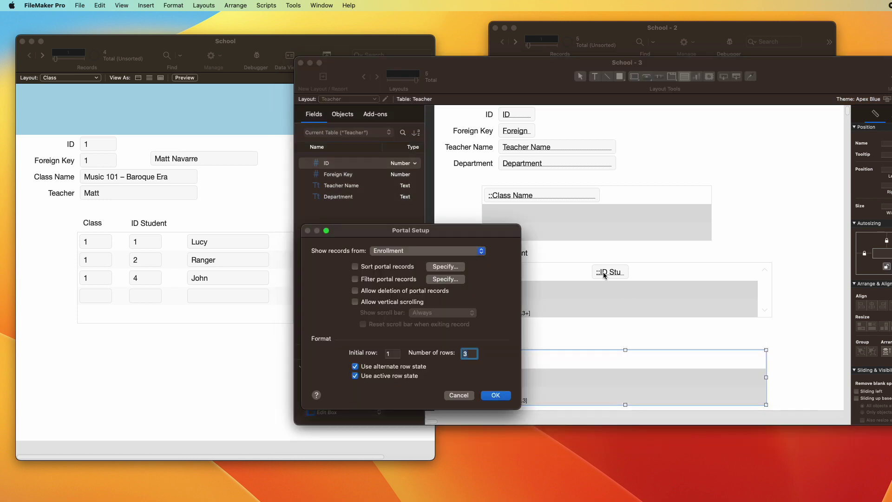
left_click(434, 252)
left_click(433, 259)
left_click(499, 396)
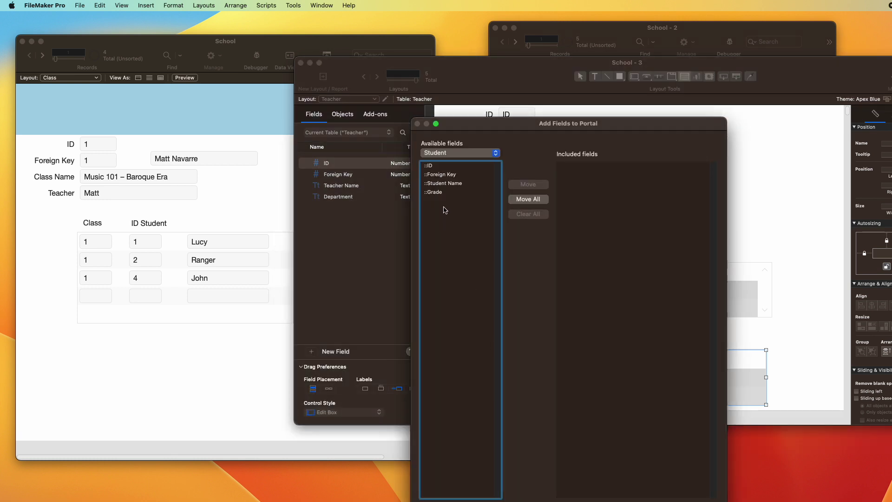
double_click(456, 183)
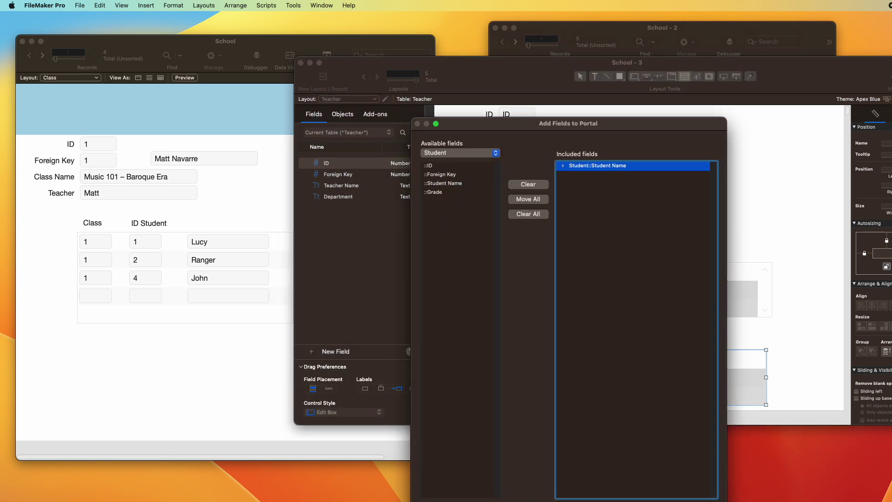
key("Return")
left_click(589, 331)
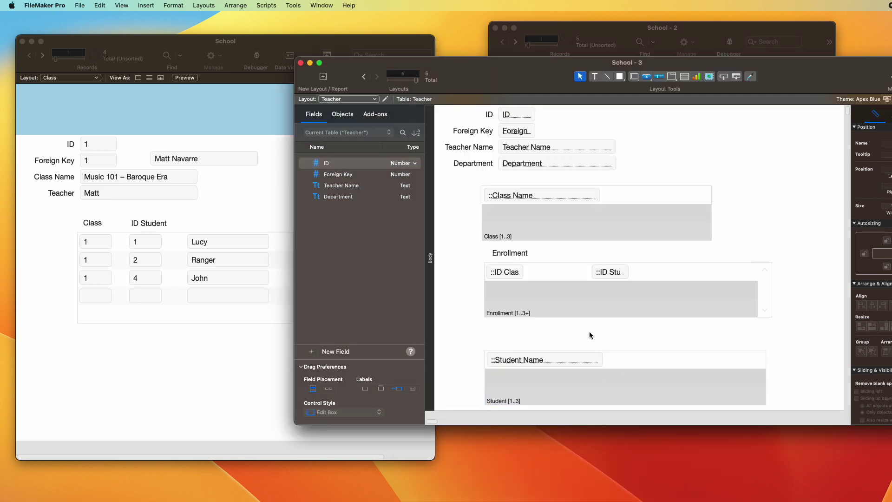
key("super+b")
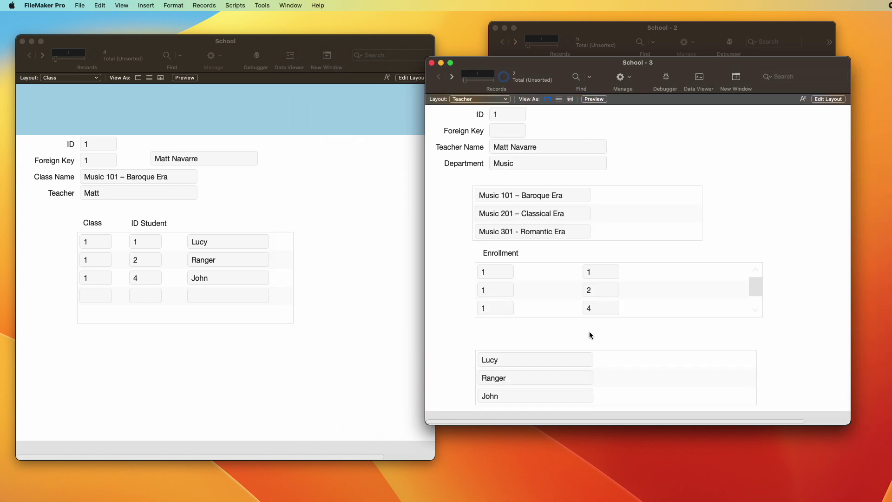
left_click(333, 198)
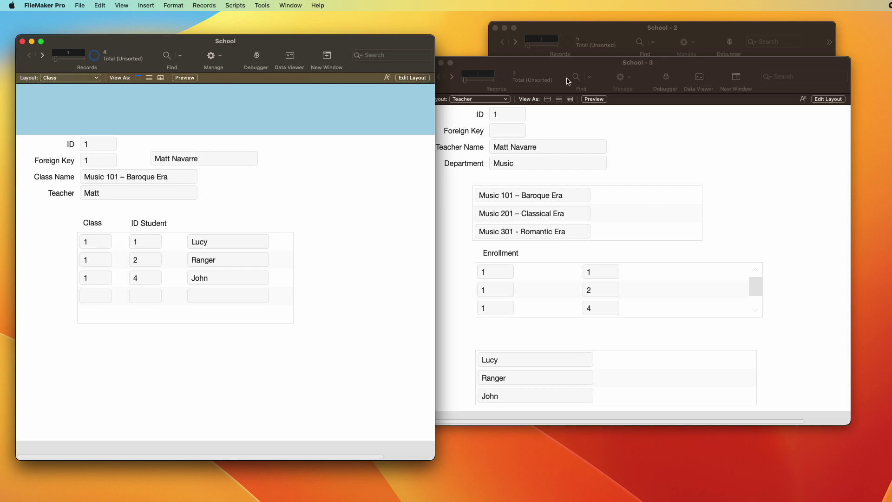
Step: Arrange the Teacher, Student and Class windows and advance the Class window to Music 201
left_click_drag(565, 73, 579, 174)
left_click(584, 153)
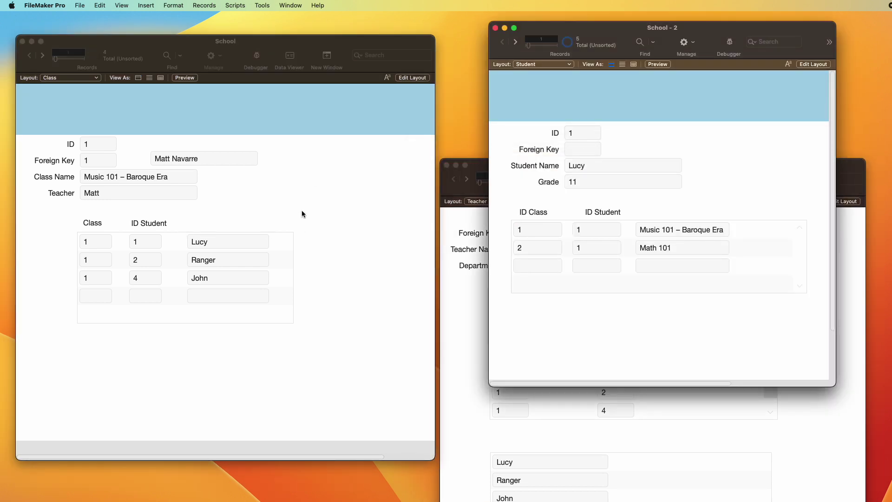
left_click(297, 188)
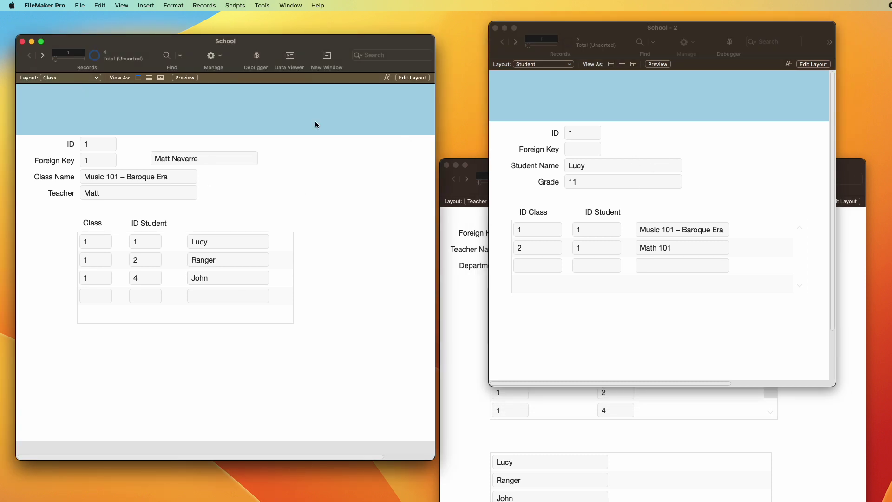
left_click(624, 410)
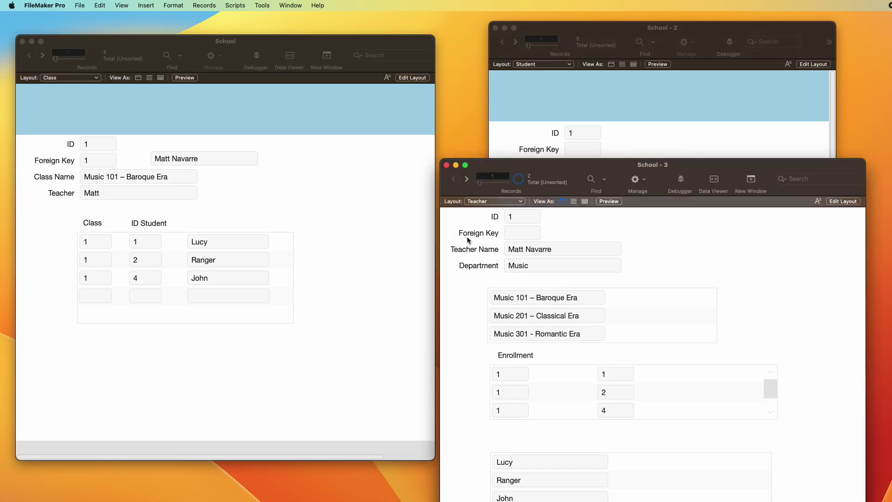
left_click(379, 200)
left_click(265, 169)
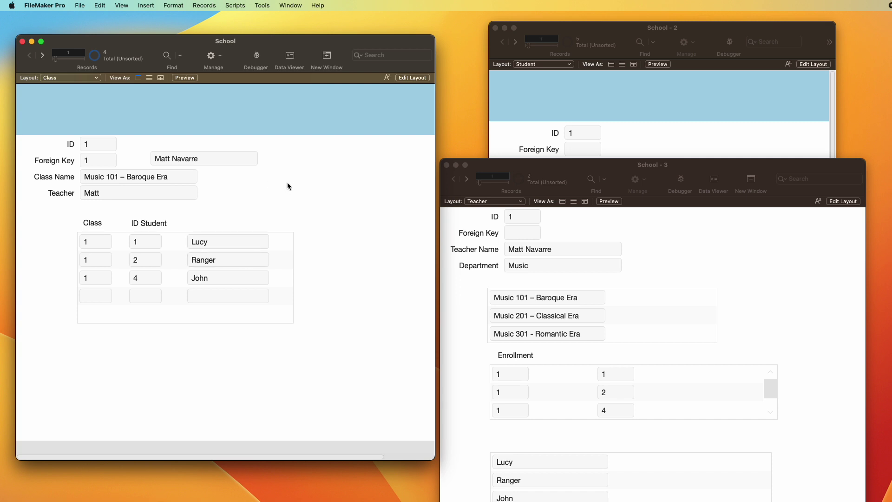
key("ctrl+Down")
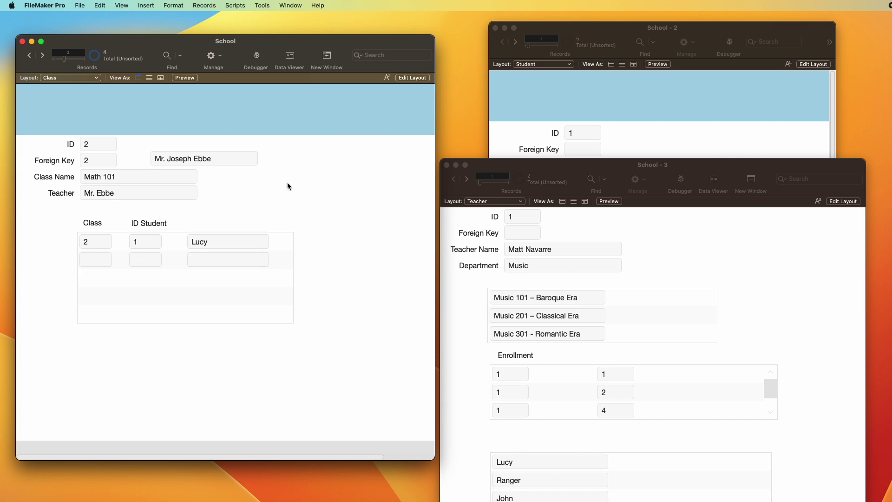
key("ctrl+Down")
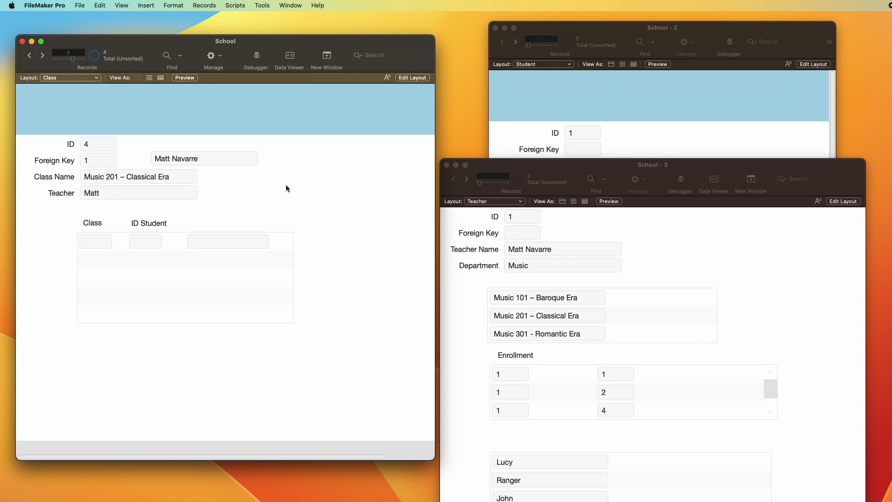
Step: Enter student IDs 1 and 2 in Music 201's enrollment portal
left_click(143, 242)
type("1")
left_click(223, 203)
left_click(143, 259)
type("2")
left_click(325, 251)
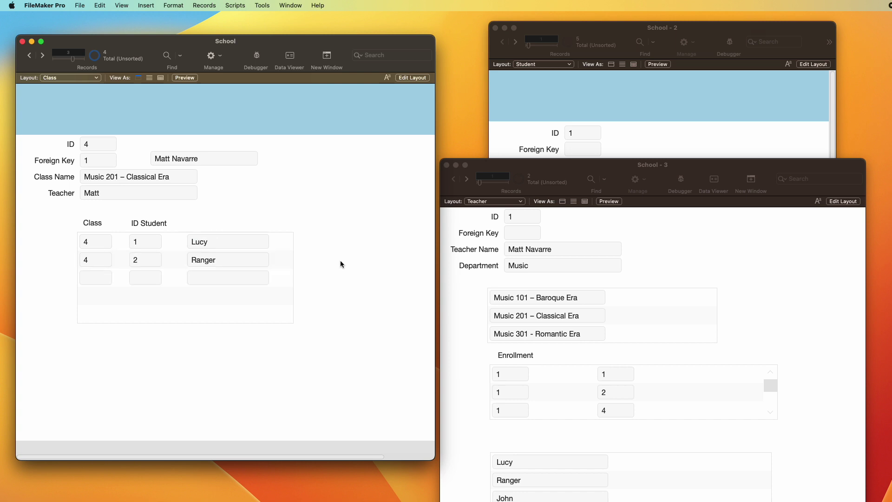
Step: Enroll Joan, student 3, in Music 301 – Romantic Era and check the Teacher window
key("ctrl+Down")
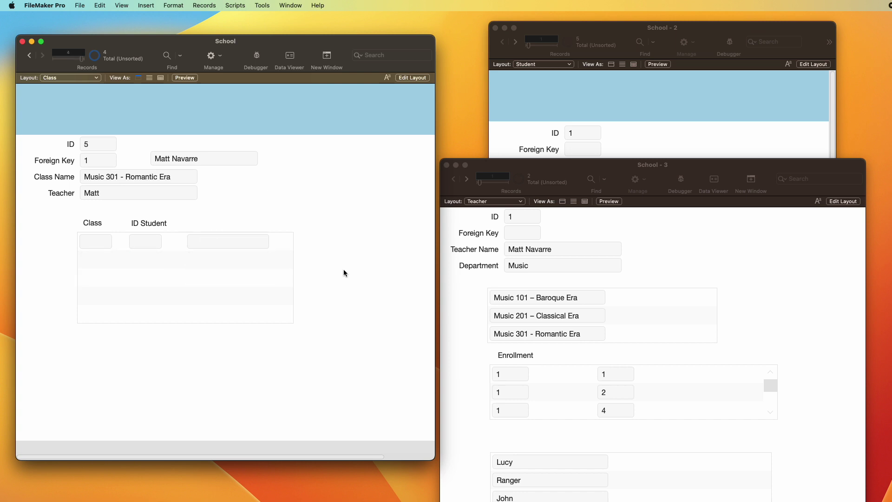
left_click(667, 133)
key("ctrl+Down")
key("ctrl+Down")
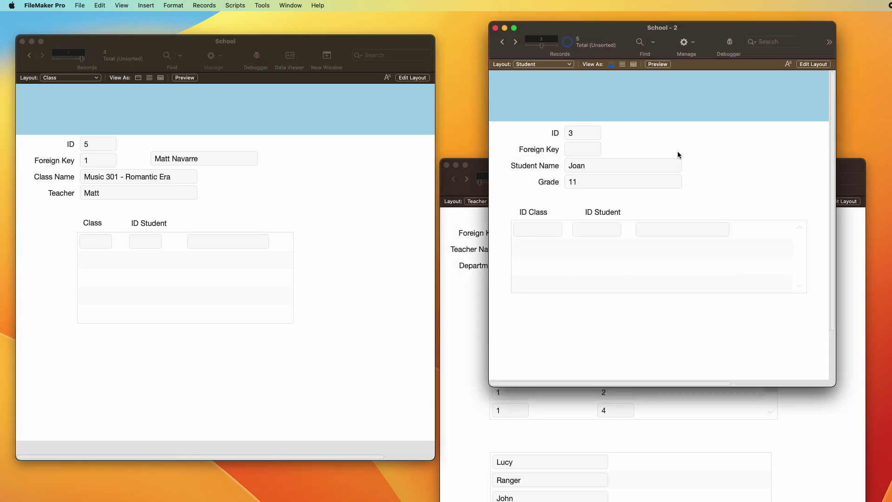
left_click(92, 232)
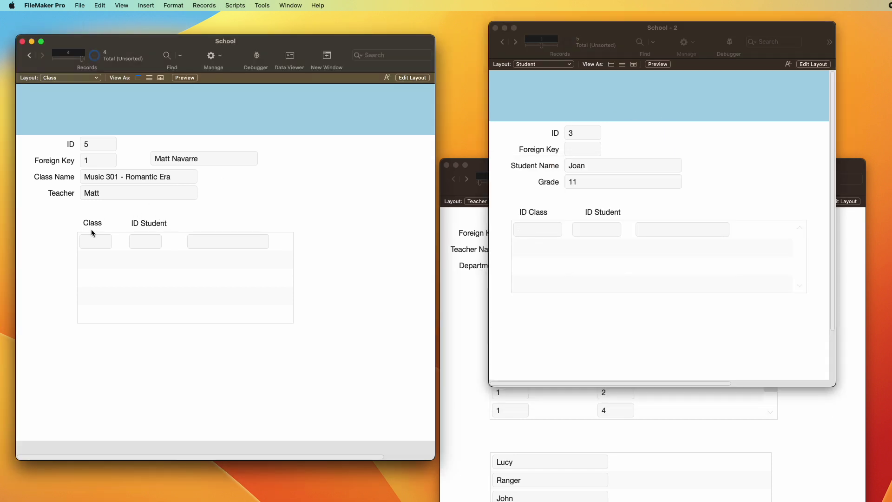
left_click(158, 238)
type("3")
left_click(278, 194)
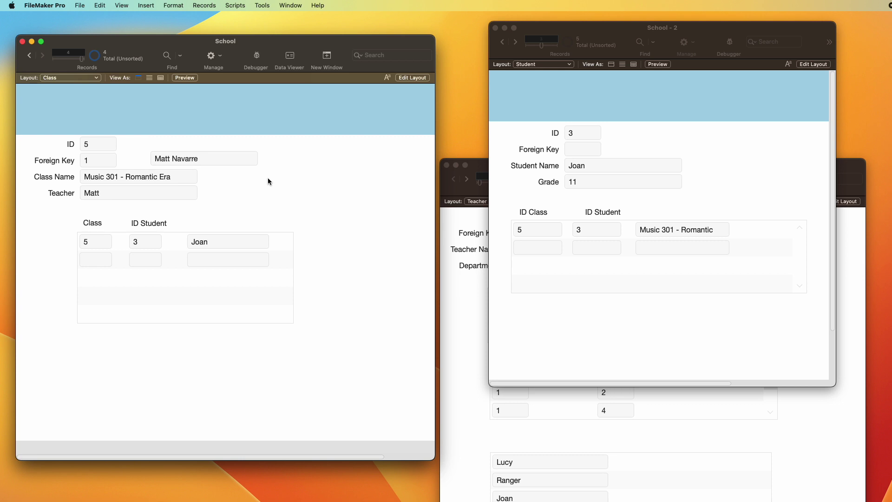
left_click(441, 299)
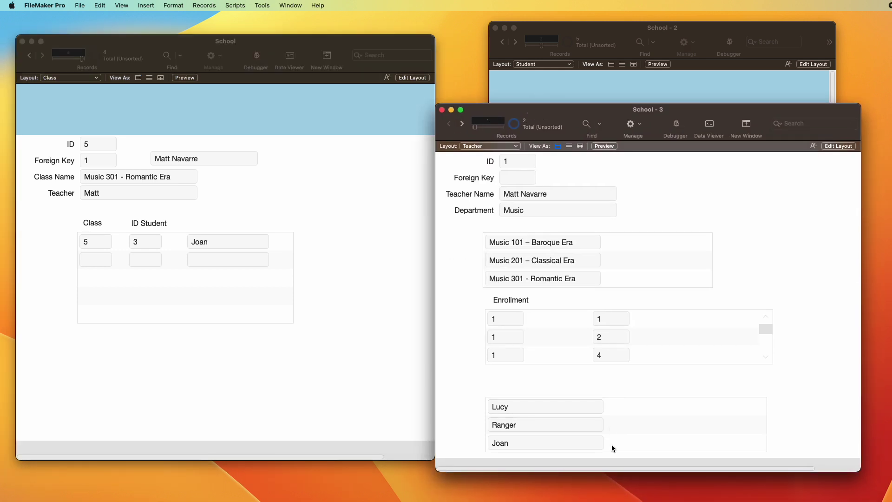
Step: Enable vertical scrolling on the Student portal and test it in Browse mode
key("super+l")
double_click(609, 445)
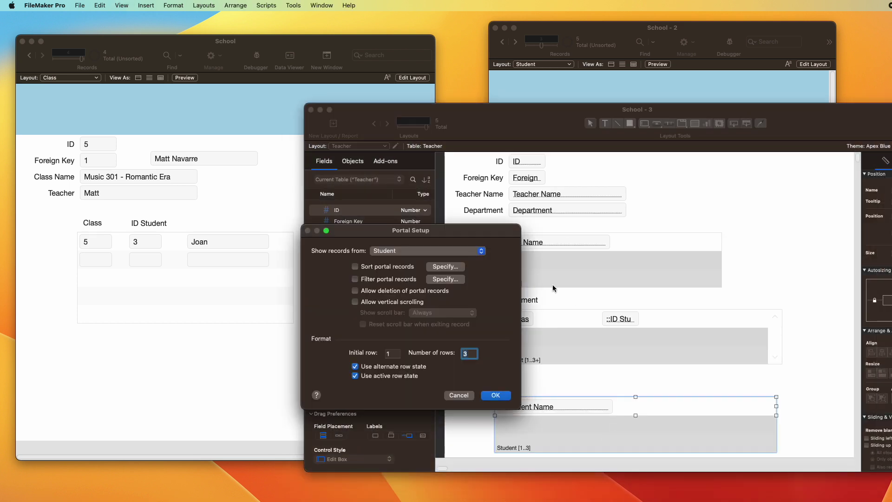
left_click(382, 302)
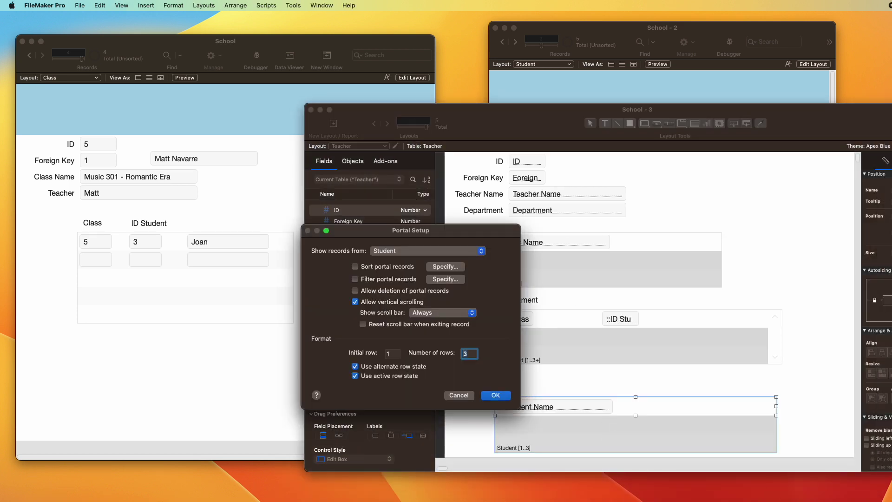
key("Return")
key("super+b")
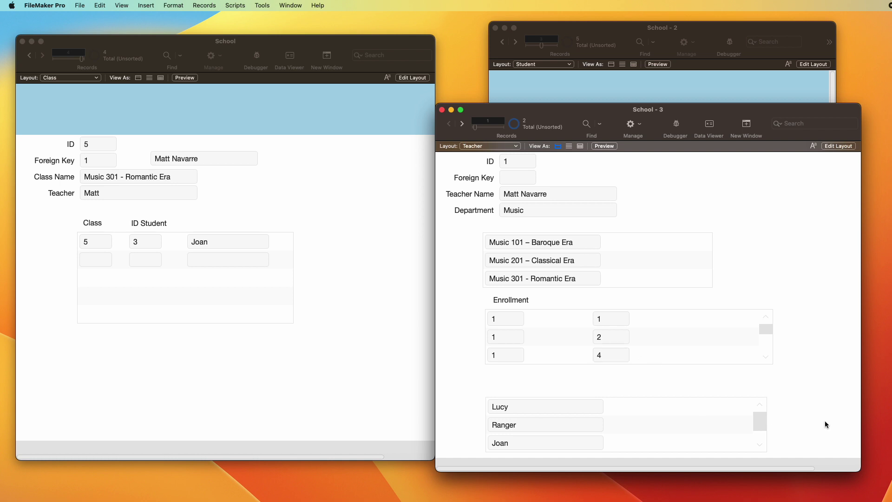
left_click(759, 443)
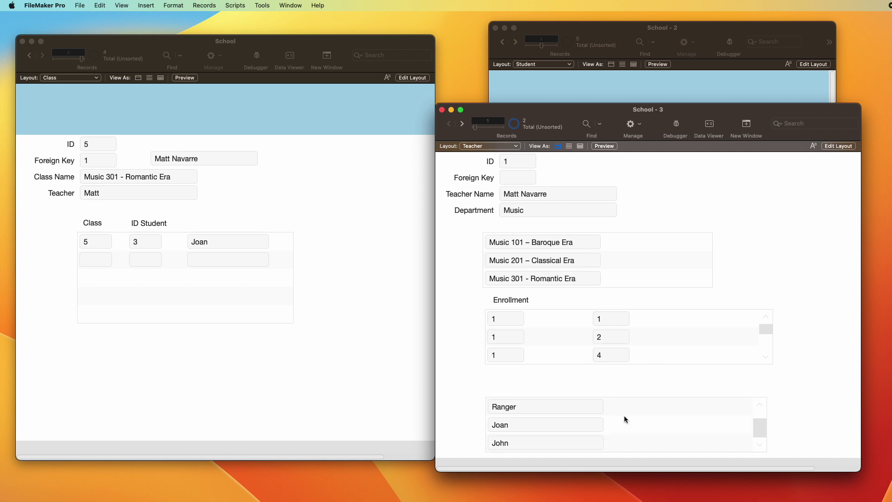
scroll(623, 416, "up", 1)
scroll(631, 415, "down", 1)
Step: Move the Class portal to the upper right and give the Enrollment and Student portals four rows
key("super+l")
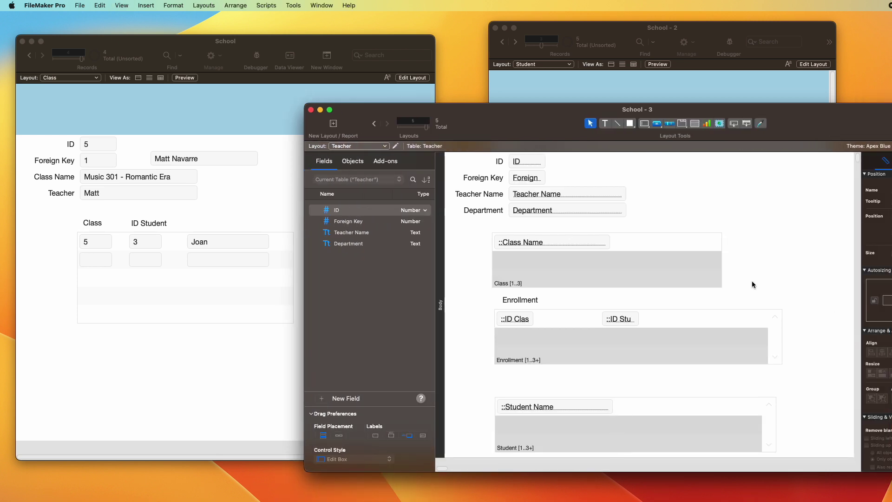
left_click_drag(523, 274, 691, 203)
left_click_drag(477, 270, 581, 379)
double_click(593, 379)
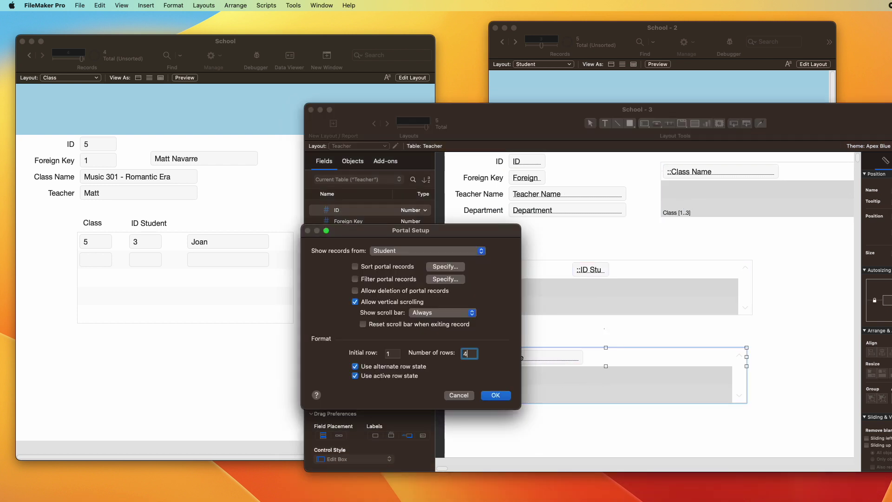
key("Return")
double_click(589, 305)
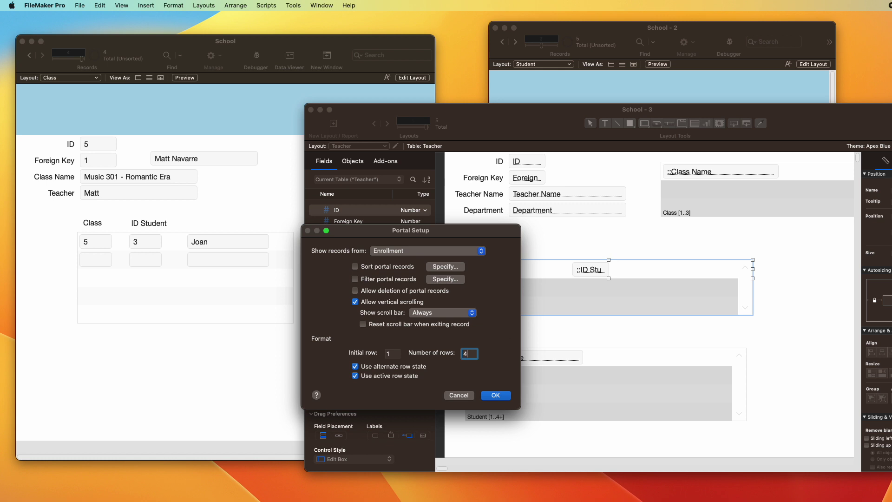
key("Return")
Step: Shorten the row heights of the Enrollment and Student portals
left_click_drag(607, 279, 607, 276)
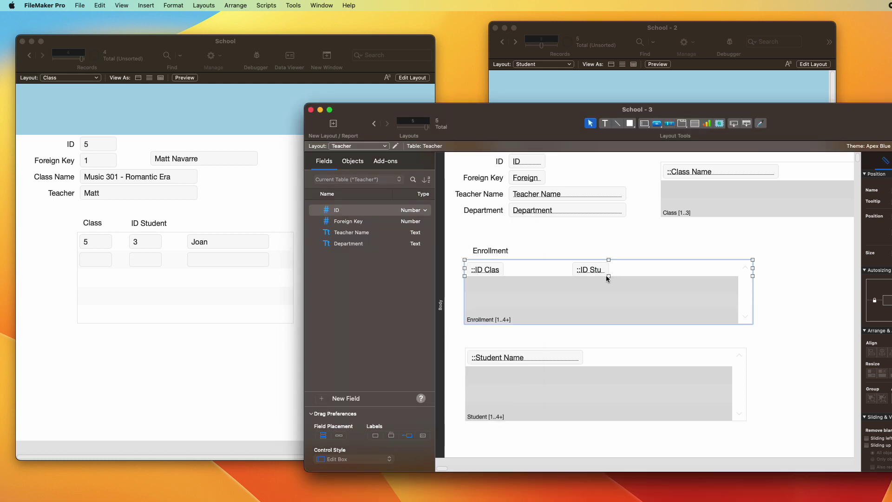
left_click(610, 381)
left_click_drag(607, 366, 608, 364)
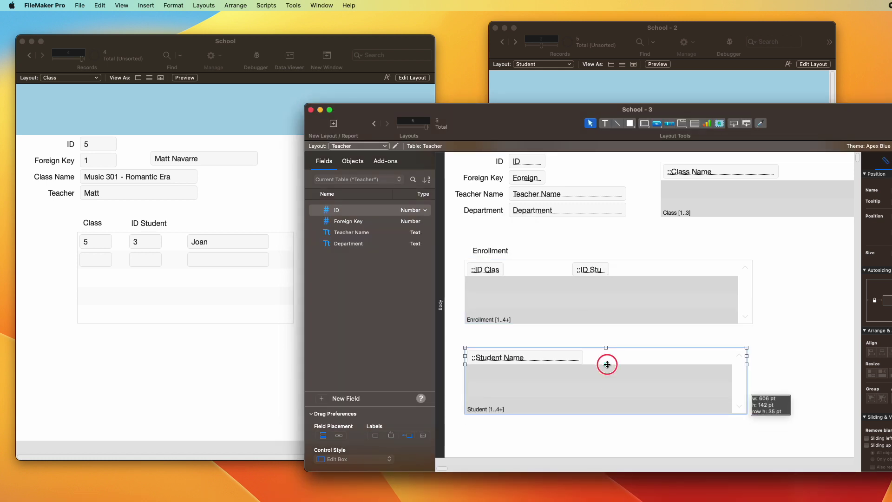
left_click(551, 361)
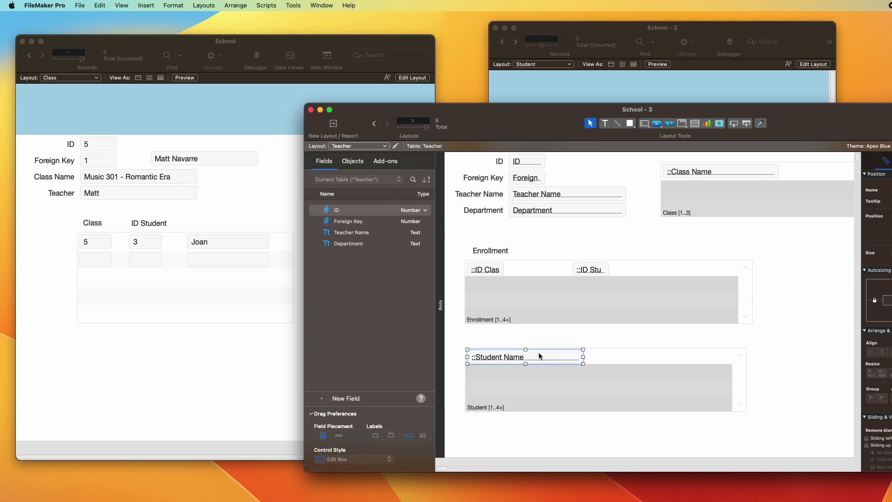
Step: Nudge the Enrollment portal's ID Class and ID Student fields up slightly
left_click(489, 269)
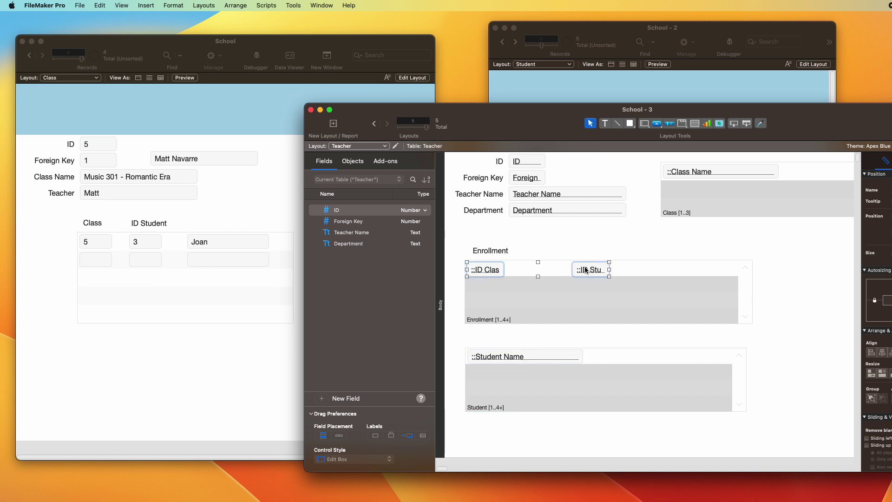
left_click(586, 269, "shift")
key("Up")
key("Up")
left_click(490, 243)
Step: Copy the Enrollment heading above the Student portal and retitle it 'Students'
left_click_drag(487, 253, 485, 340)
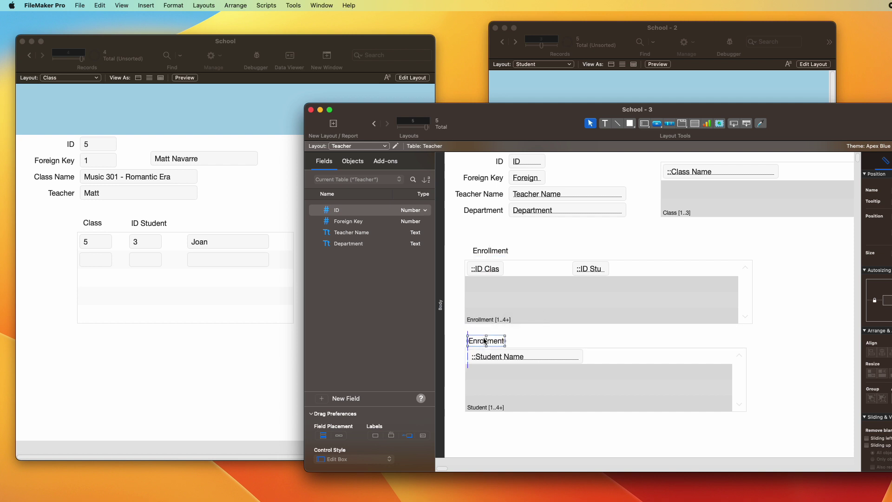
double_click(484, 340)
type("Studenbts")
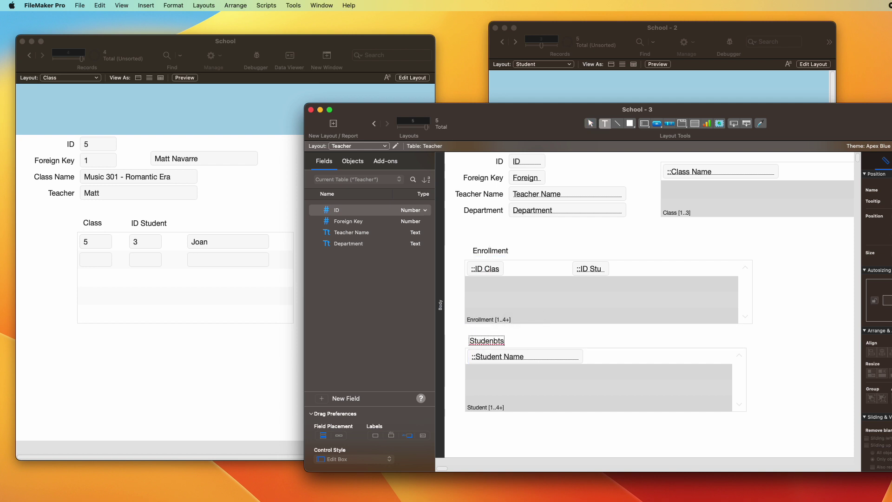
key("super+a")
key("BackSpace")
type("Students")
Step: Check the new heading in Browse mode, then return to Layout mode
key("super+b")
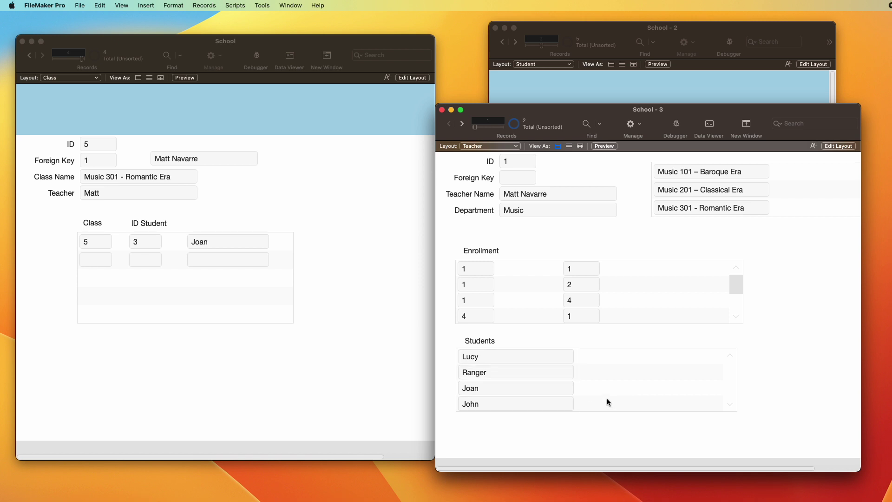
scroll(518, 289, "down", 3)
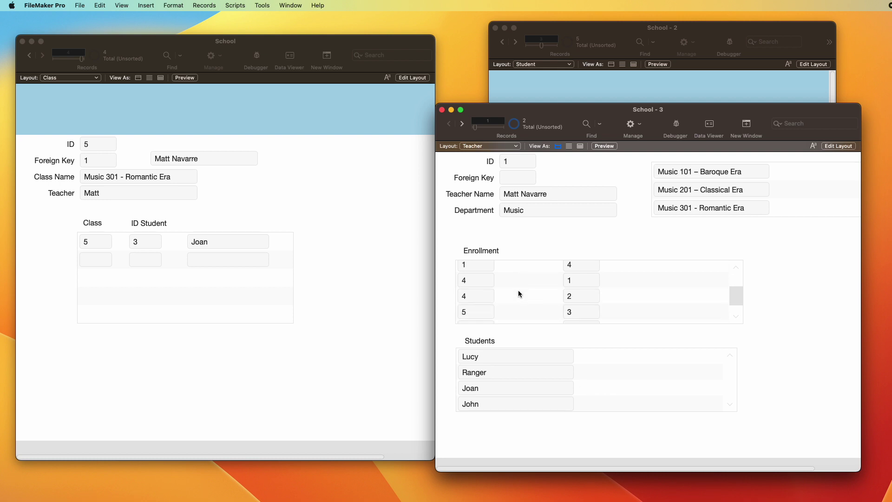
scroll(518, 290, "up", 3)
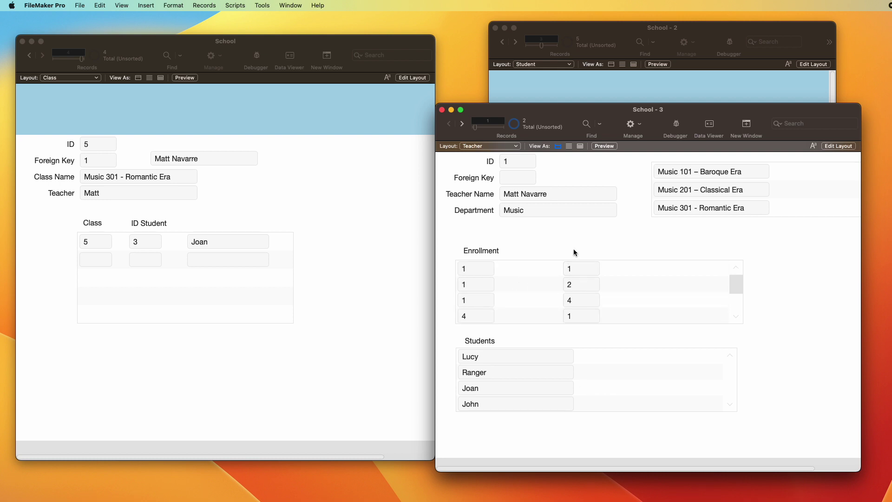
key("super+l")
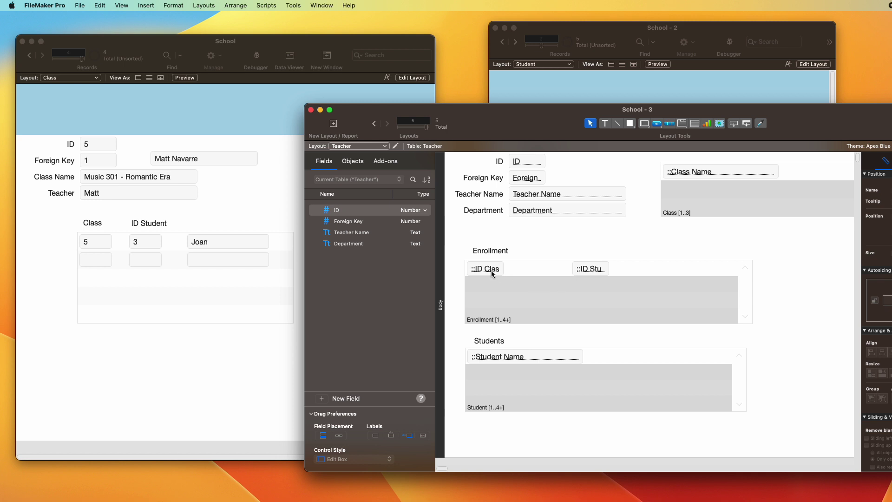
Step: Duplicate the ID Class field in the Enrollment portal as a widened Class::Class Name field
left_click(592, 268)
left_click(555, 237)
left_click_drag(494, 267, 535, 270)
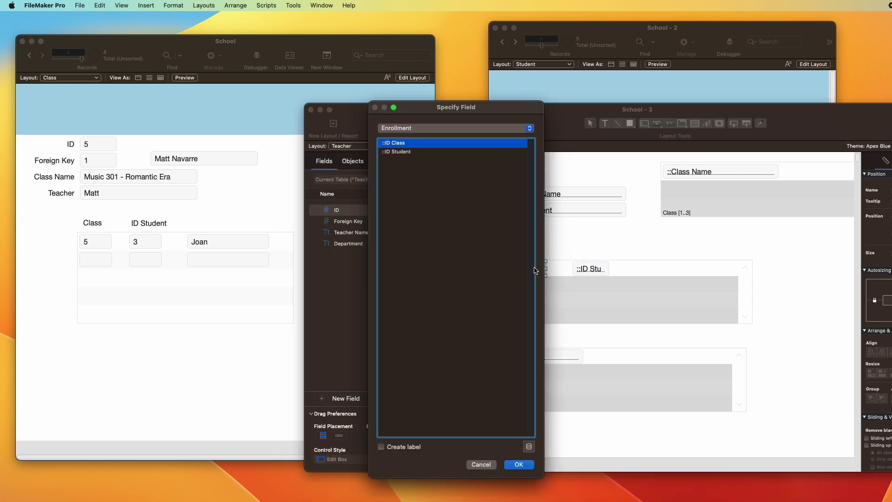
left_click(416, 128)
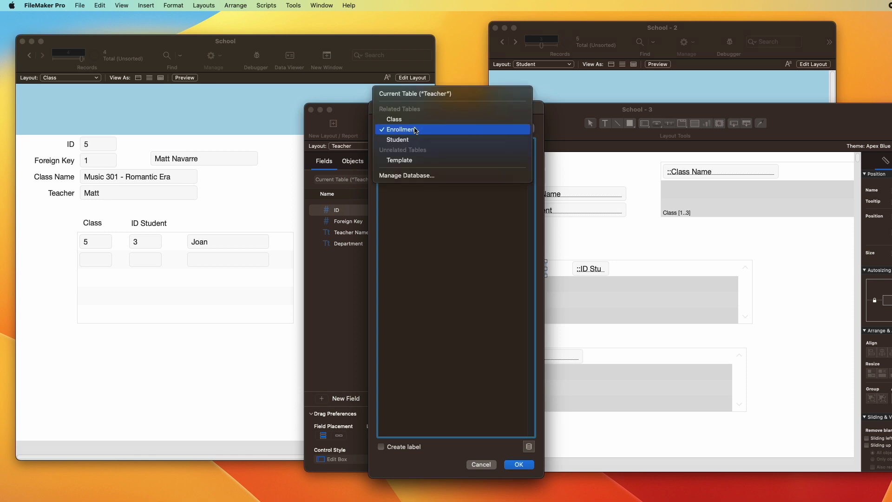
left_click(416, 122)
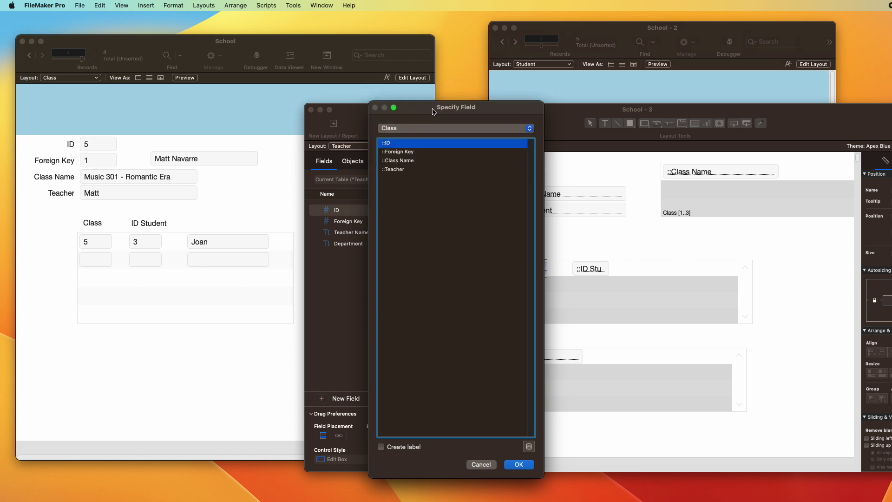
left_click_drag(435, 108, 712, 129)
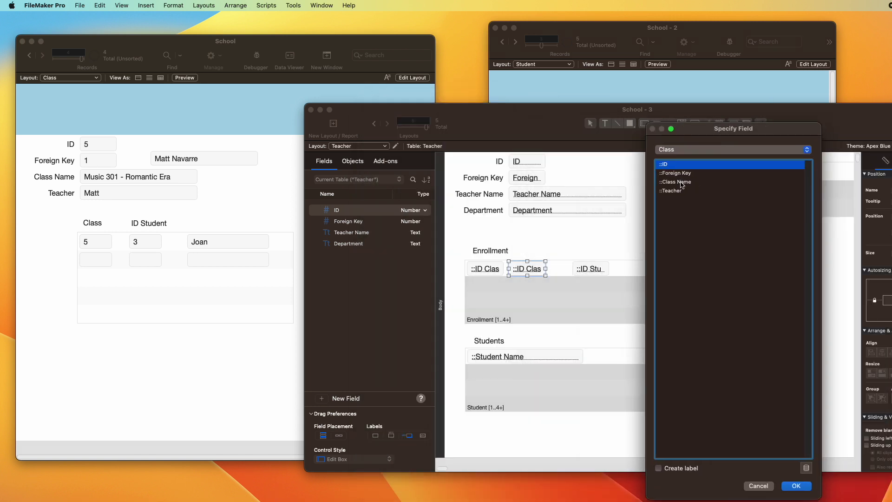
double_click(681, 182)
left_click_drag(578, 268, 610, 269)
left_click(533, 272)
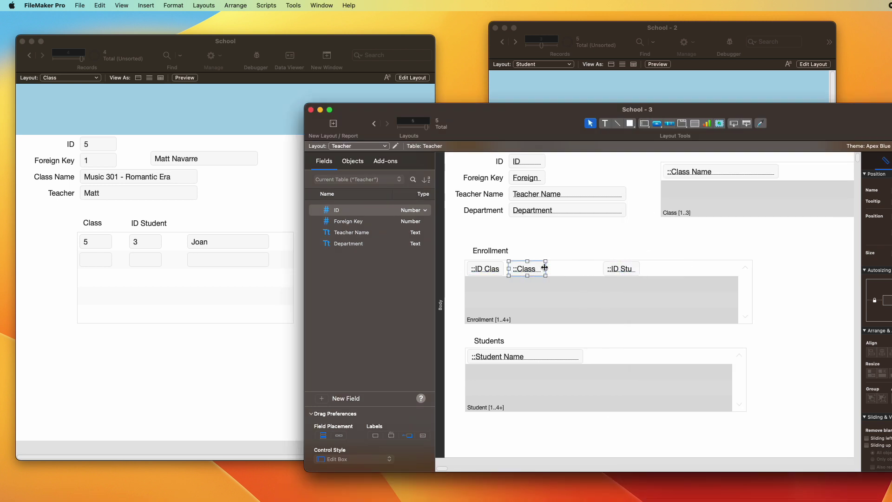
left_click_drag(546, 269, 591, 270)
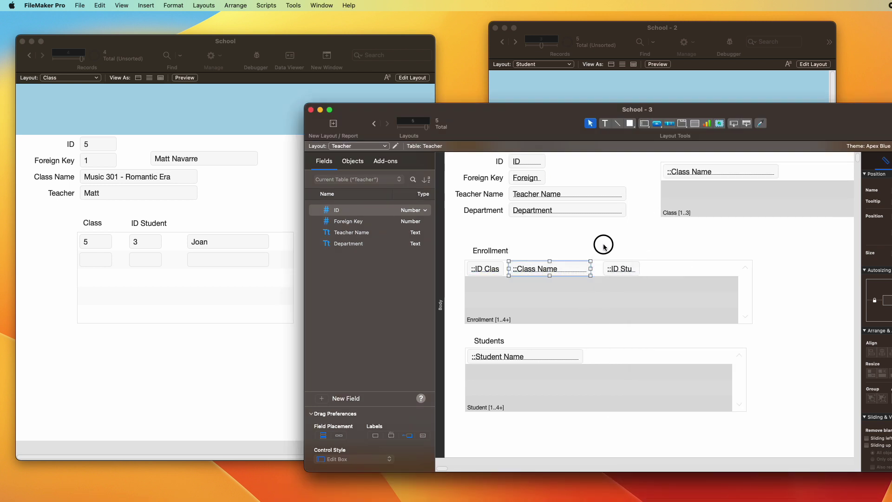
left_click(609, 253)
Step: Add a widened Student::Student Name field to the Enrollment portal and browse the record
left_click(621, 270)
double_click(620, 269)
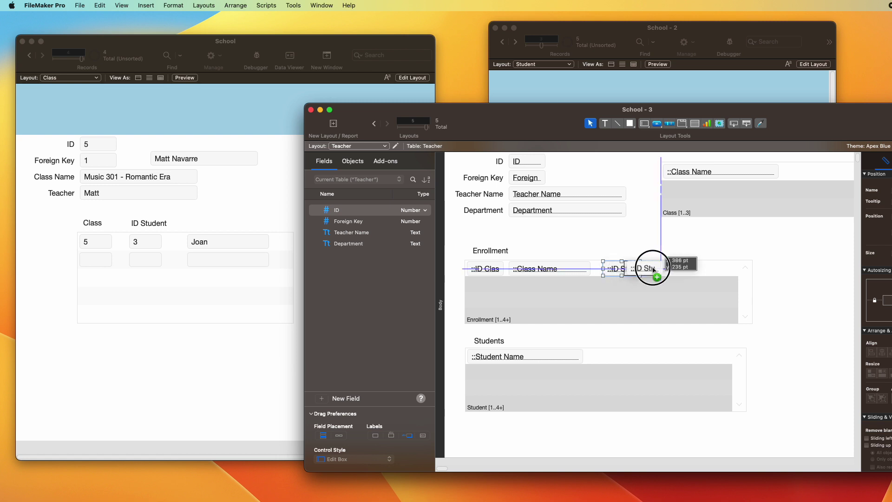
left_click(689, 150)
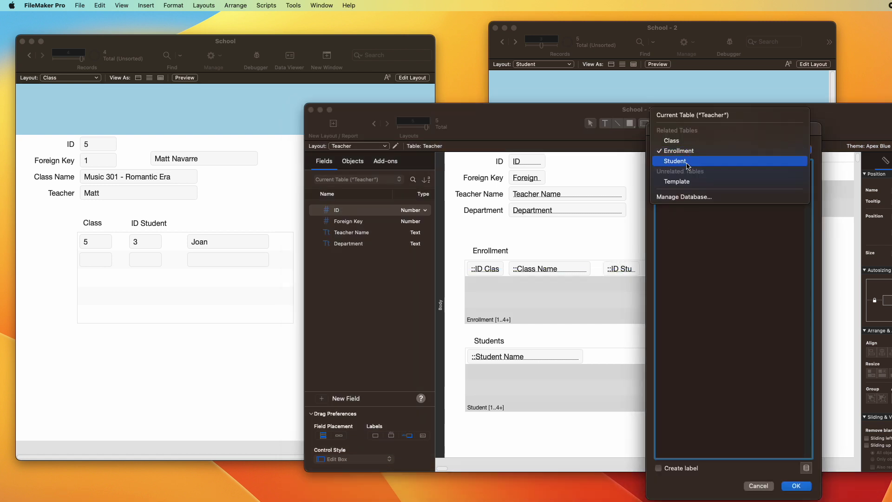
left_click(688, 162)
left_click(681, 181)
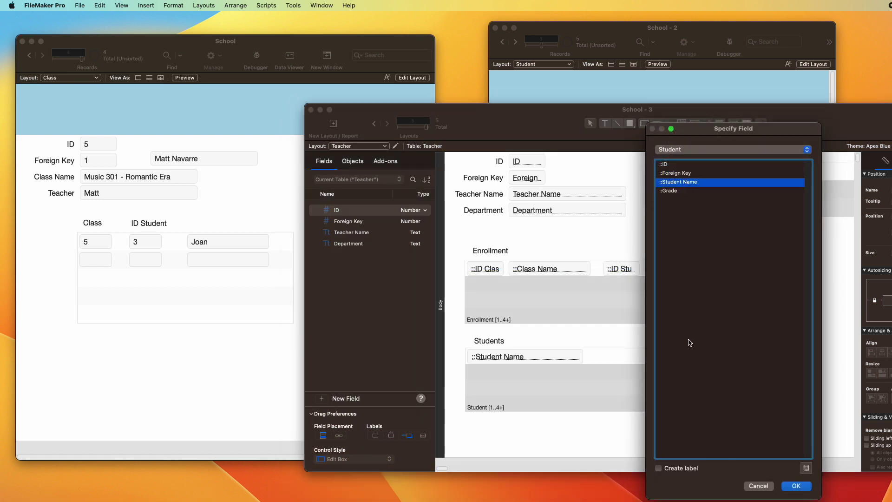
left_click(796, 486)
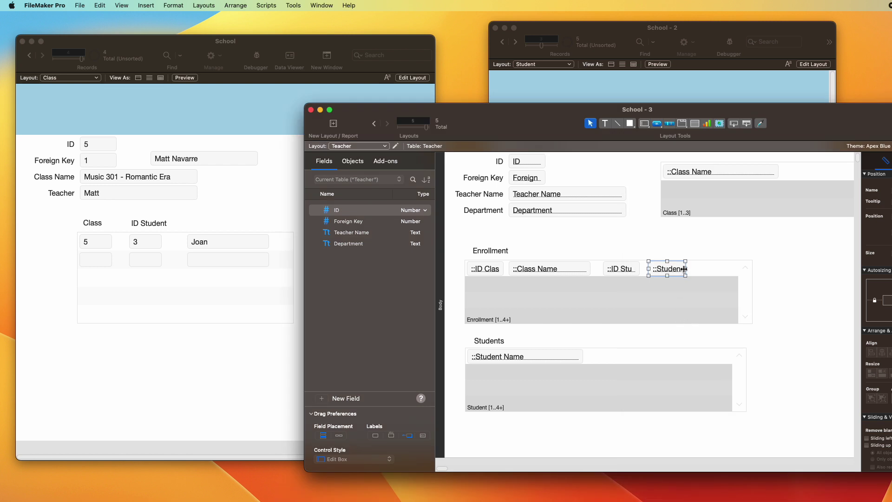
left_click_drag(686, 269, 735, 268)
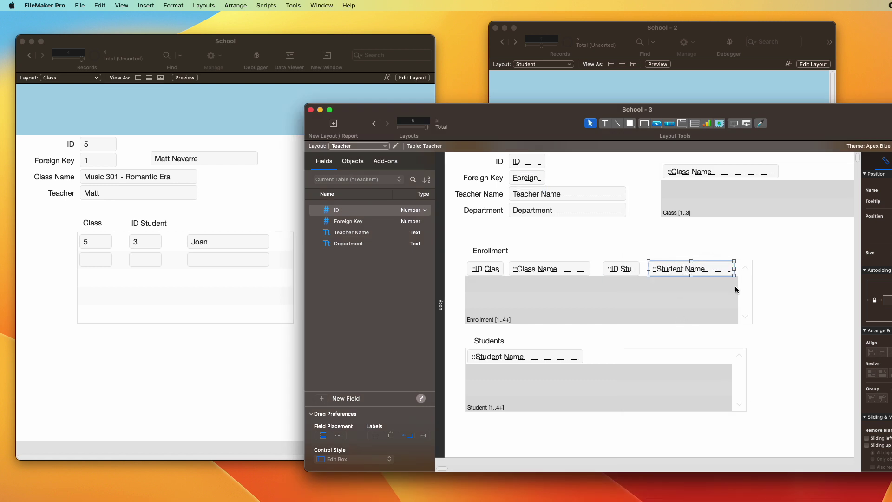
key("super+b")
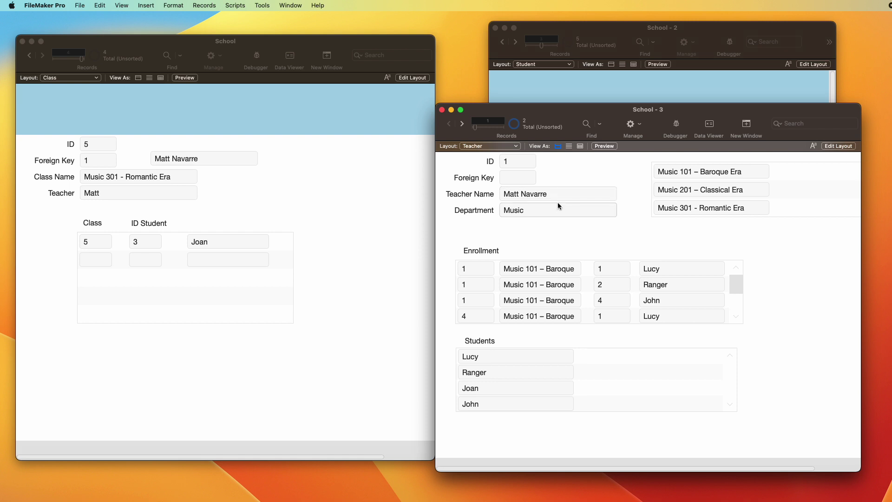
Step: Scroll through the Enrollment portal rows to review the class and student names
scroll(553, 315, "down", 2)
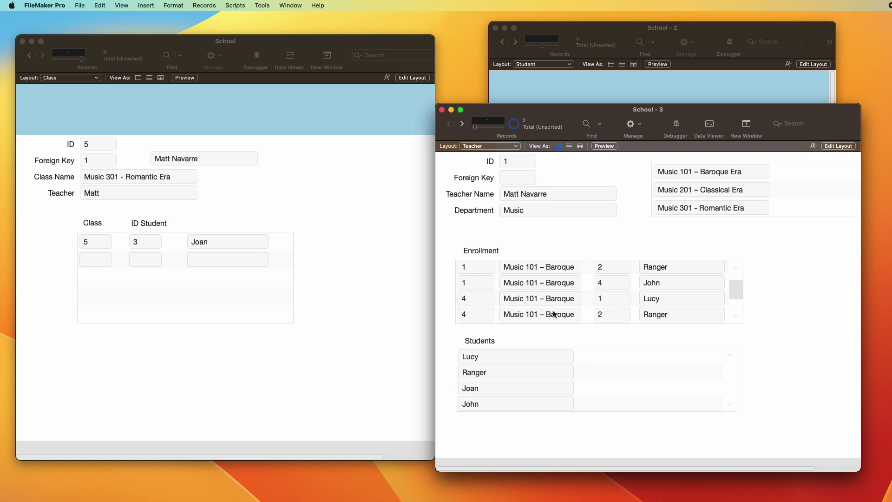
scroll(552, 306, "up", 2)
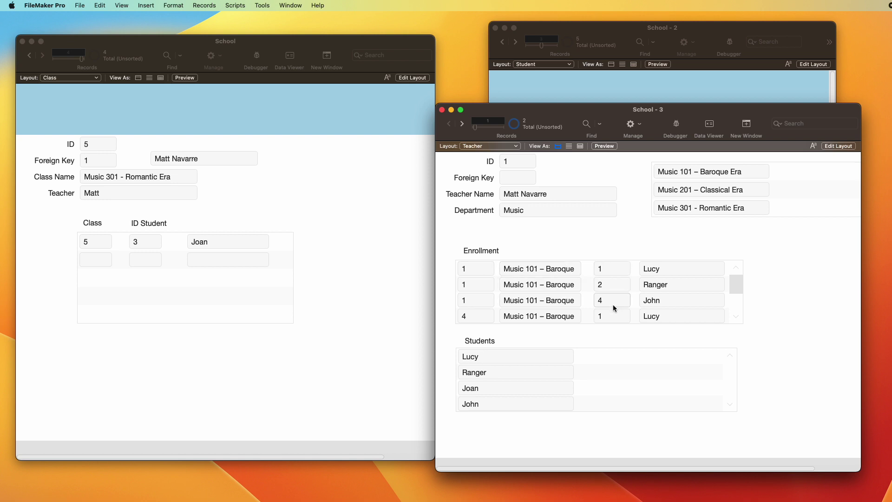
left_click(686, 269)
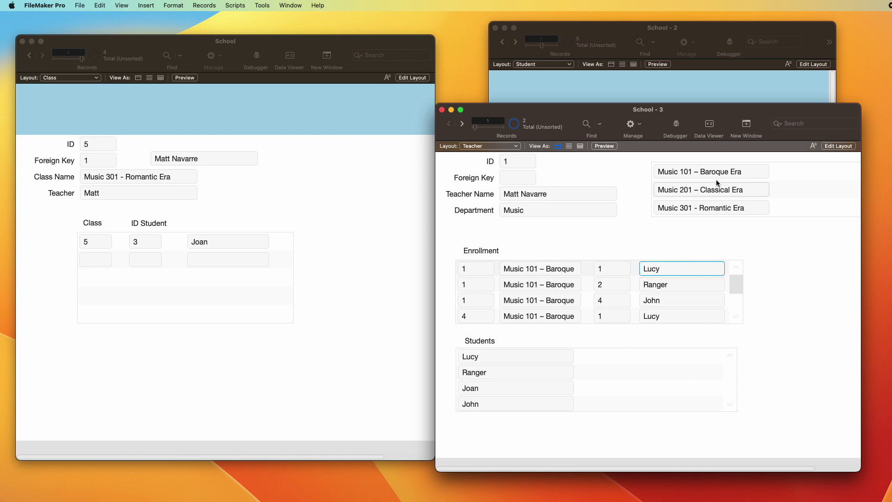
scroll(712, 289, "down", 1)
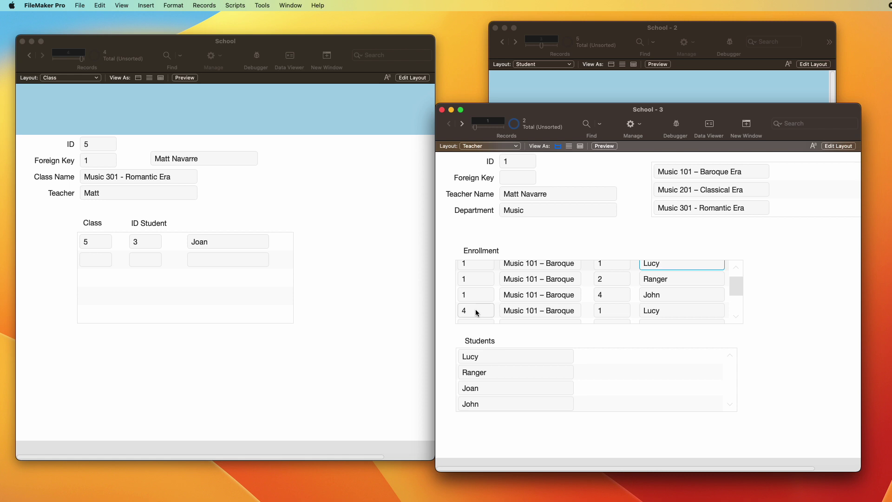
scroll(477, 299, "up", 1)
scroll(477, 298, "down", 3)
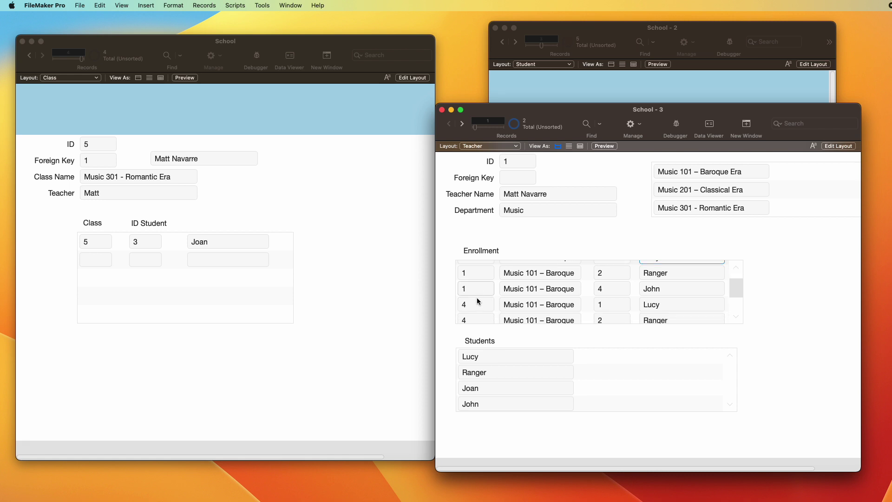
left_click(612, 298)
left_click_drag(612, 298, 570, 297)
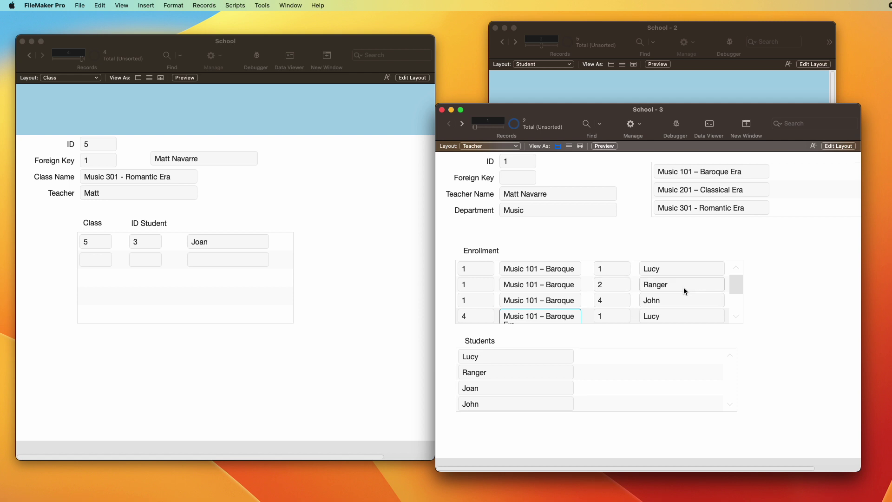
Step: Show the Music 101 – Baroque Era class record, then put the Teacher window into Layout mode
left_click(283, 187)
key("ctrl+Up")
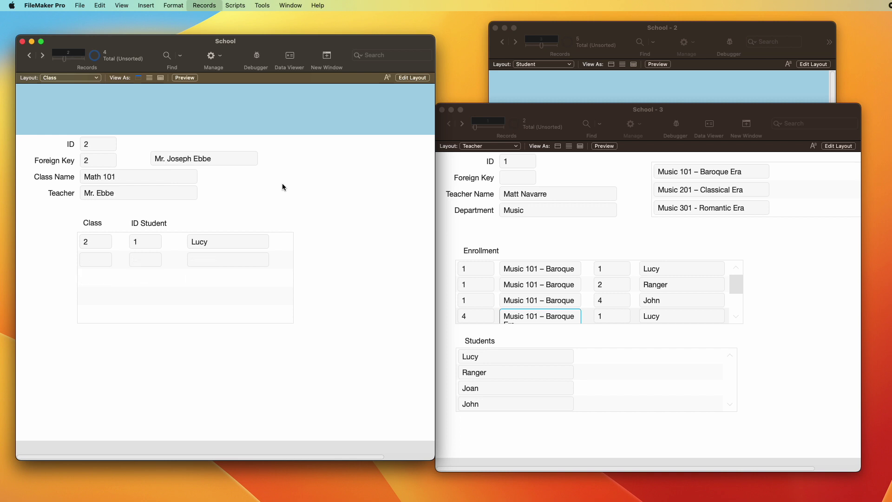
key("ctrl+Up")
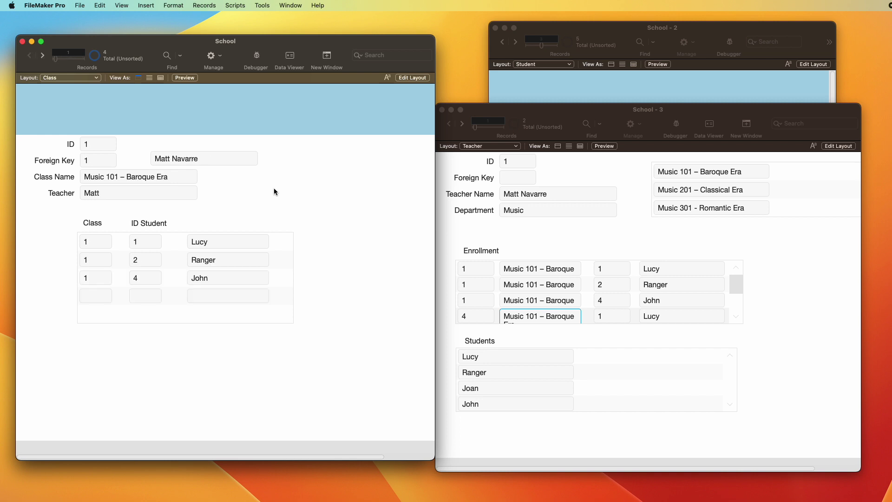
left_click(783, 245)
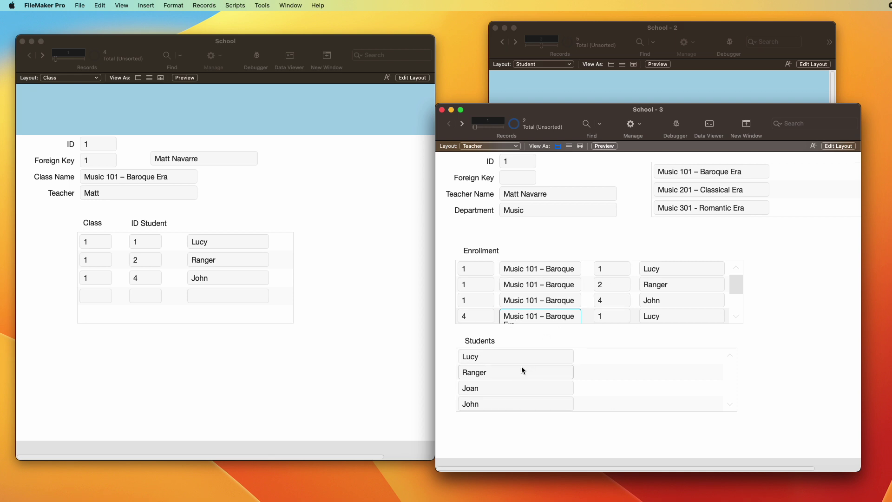
key("super+l")
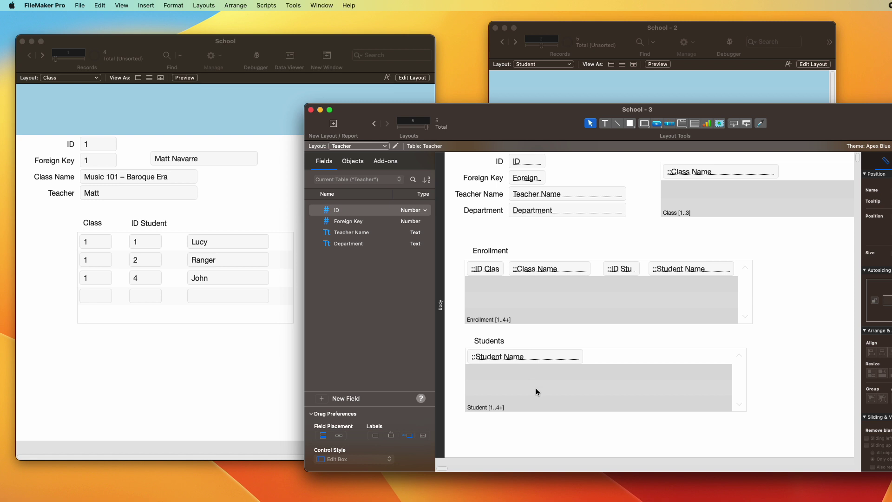
Step: Inspect the Students portal's Portal Setup and close it without changes
left_click(537, 388)
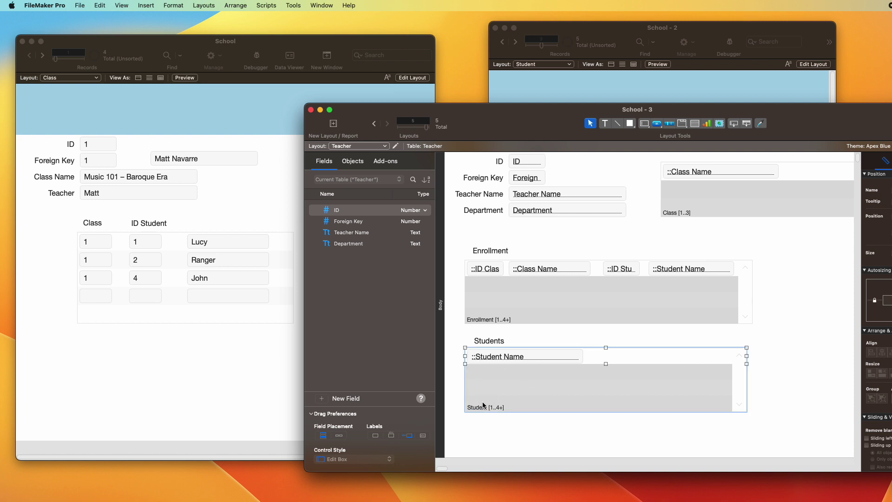
double_click(509, 383)
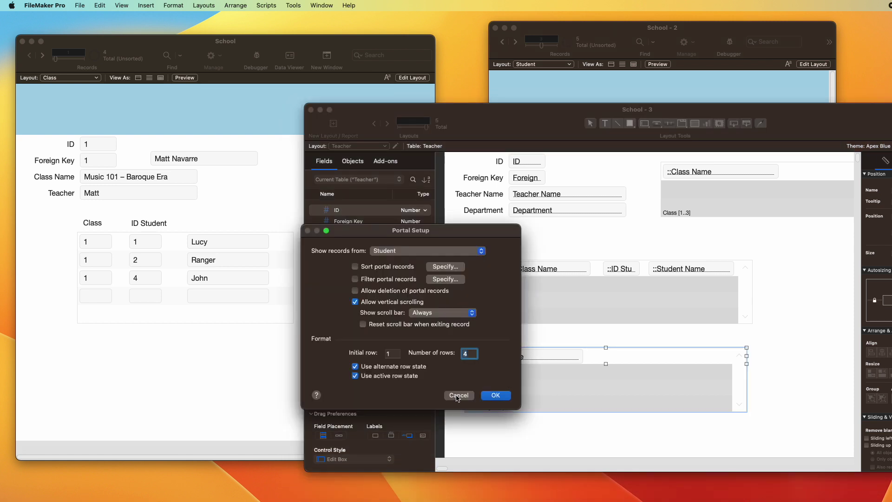
left_click_drag(423, 229, 369, 236)
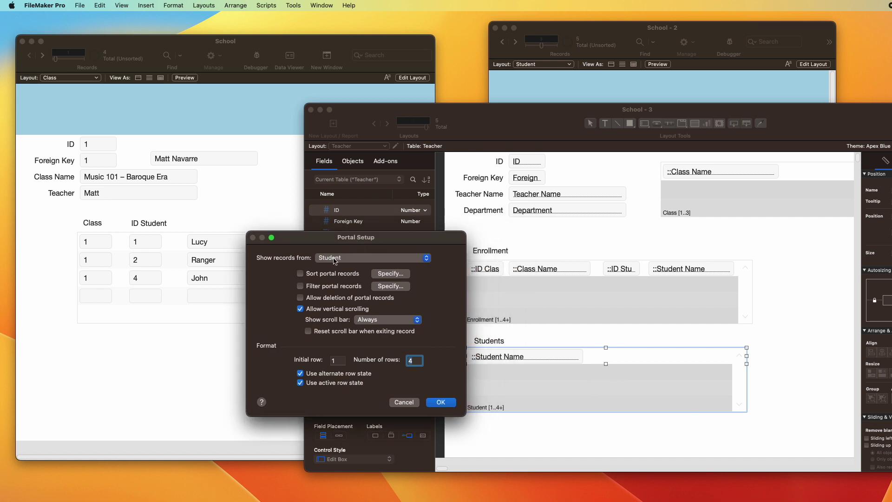
key("Return")
Step: Inspect the Teacher and Student relationships, discard changes, and browse the Teacher record
key("super+shift+d")
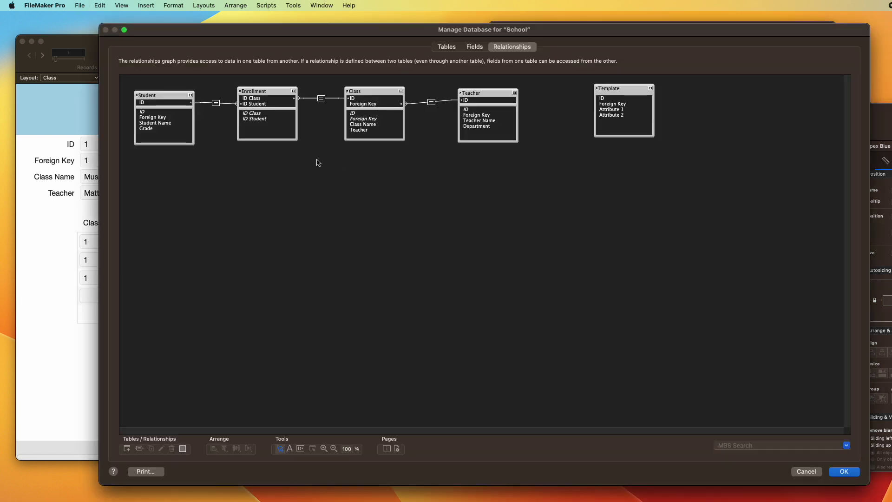
left_click_drag(485, 95, 487, 96)
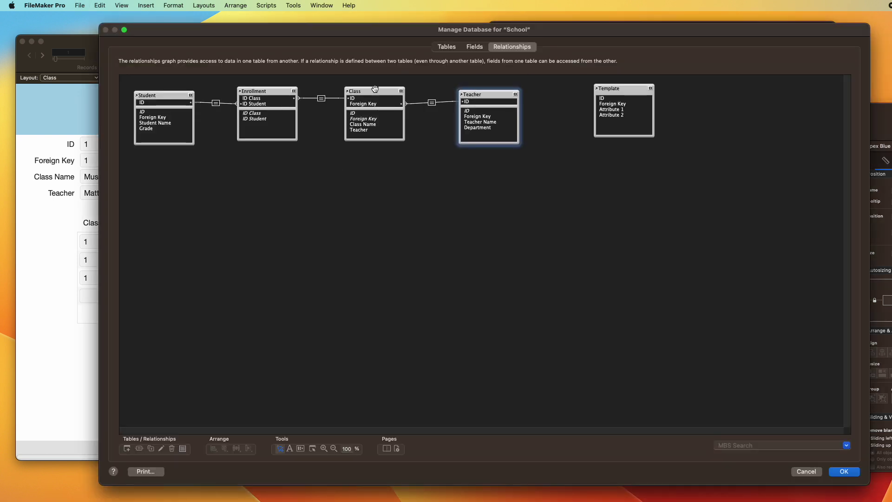
left_click(152, 95)
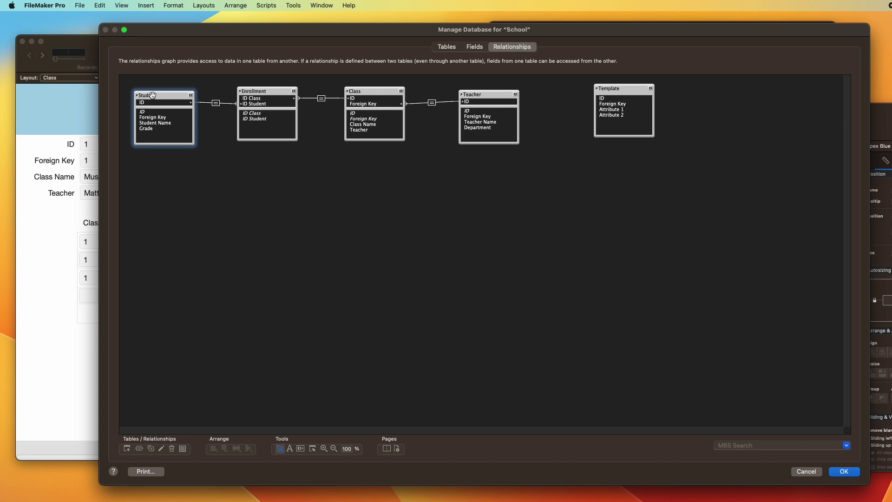
double_click(152, 95)
key("Escape")
key("Escape")
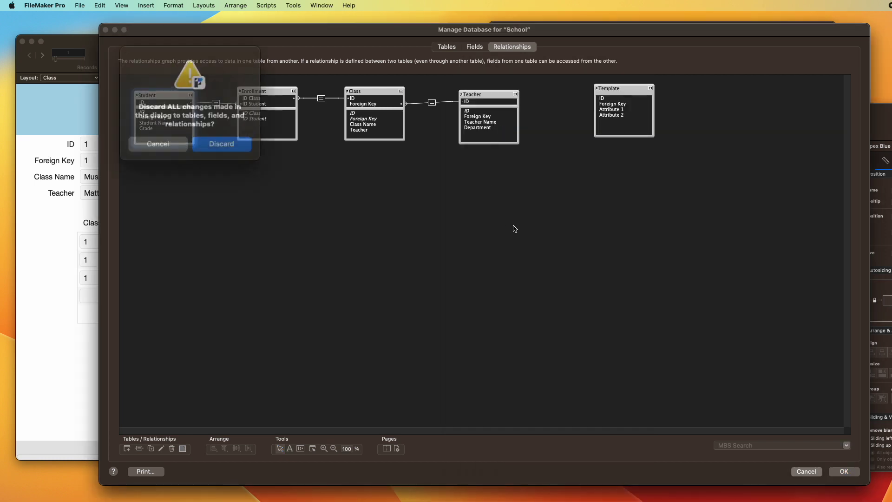
left_click(228, 147)
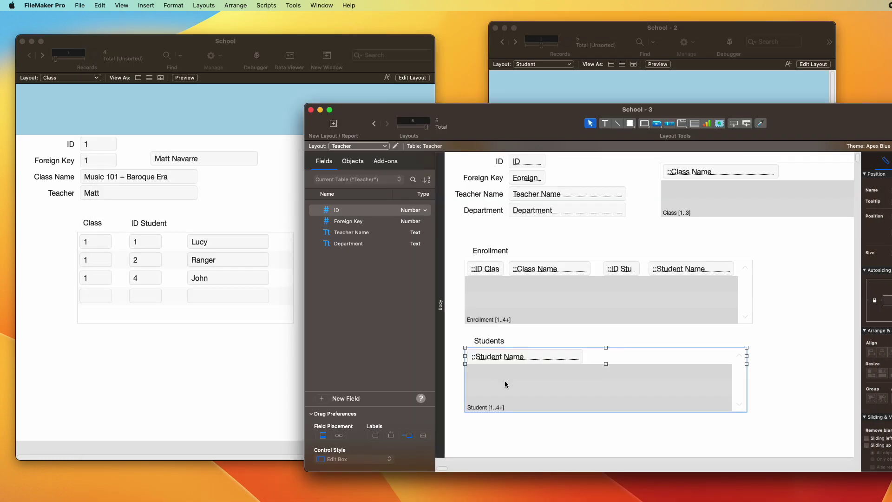
key("super+b")
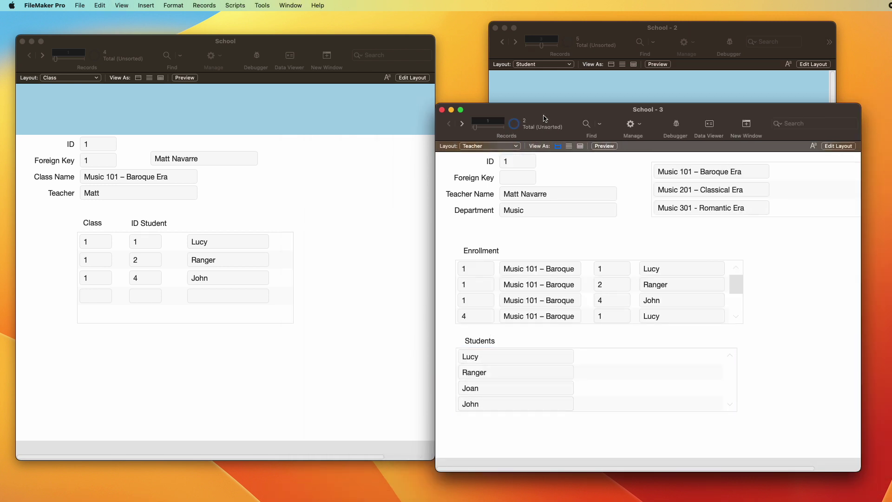
Step: Add two new student records named Jer and Ethan
left_click(599, 89)
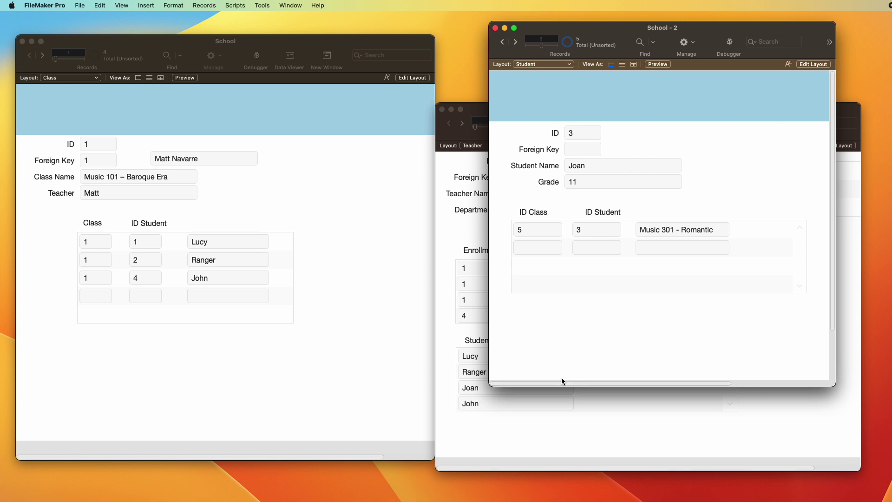
key("super+n")
left_click(591, 166)
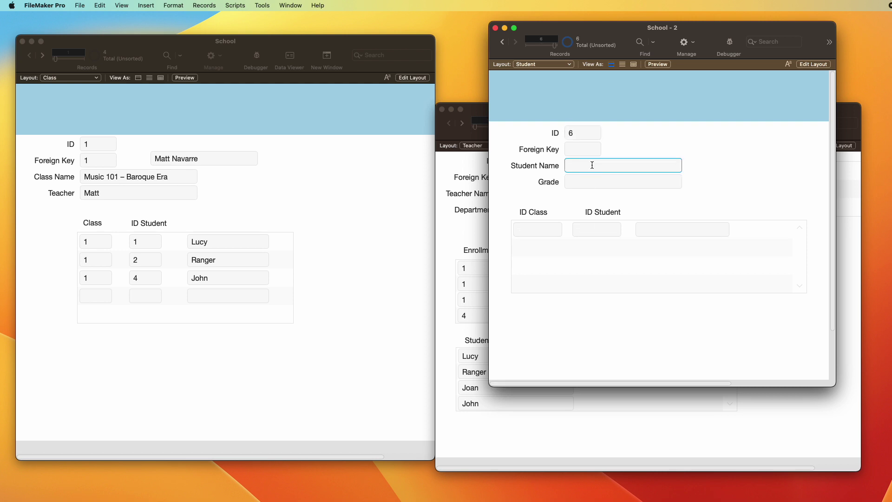
type("Jeri")
key("super+n")
left_click(592, 166)
type("Ethan")
Step: Add a third student record, ID 8 named Dave, then return to the Teacher window
key("super+n")
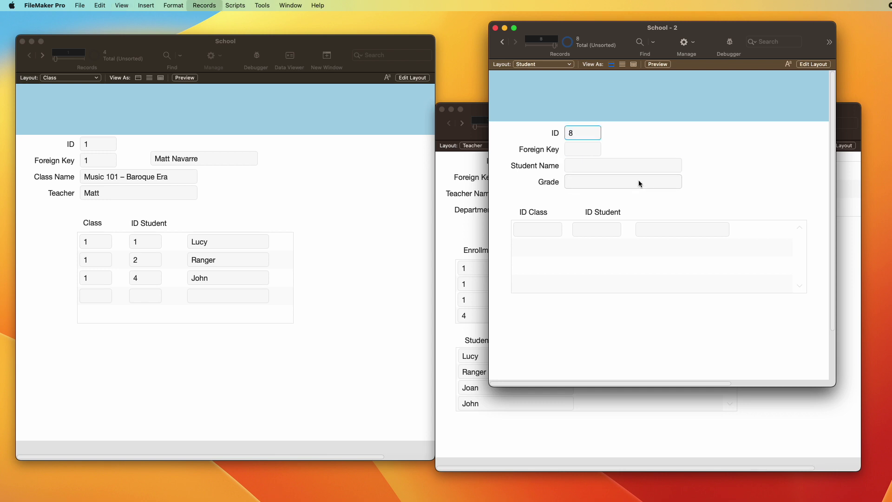
left_click(647, 164)
type("Dave")
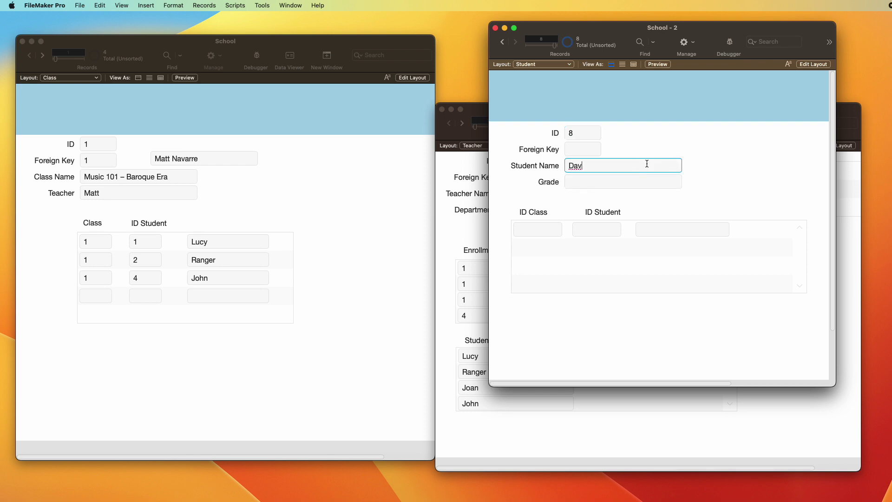
key("KP_Enter")
key("ctrl+Up")
key("ctrl+Up")
key("ctrl+Down")
key("ctrl+Down")
left_click(579, 389)
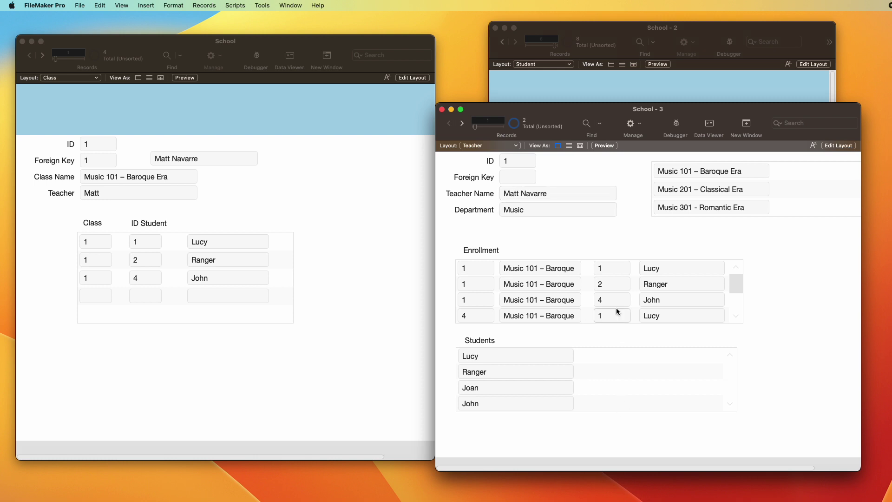
Step: Open Manage Database for School on its Tables list, showing Student with 8 records
scroll(617, 312, "down", 2)
scroll(613, 302, "up", 1)
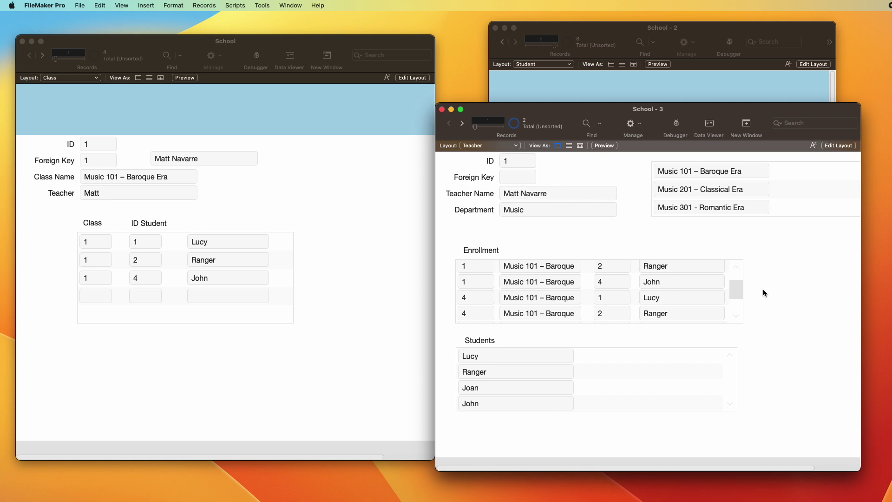
key("super+shift+d")
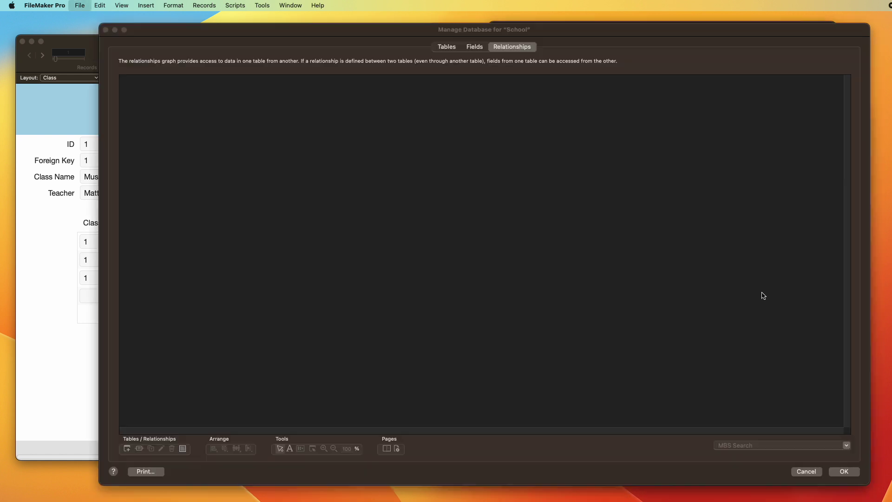
left_click(447, 47)
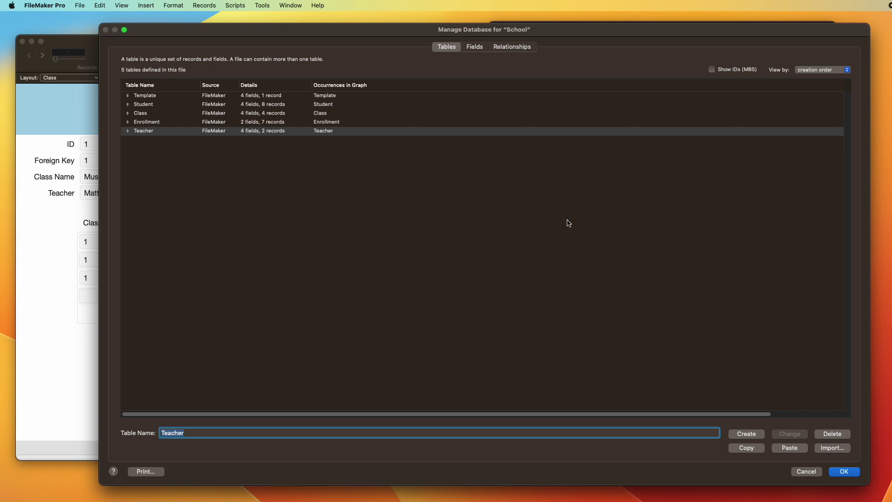
Step: Paste a copy of the template table and name it Syllabus for Class
left_click(227, 114)
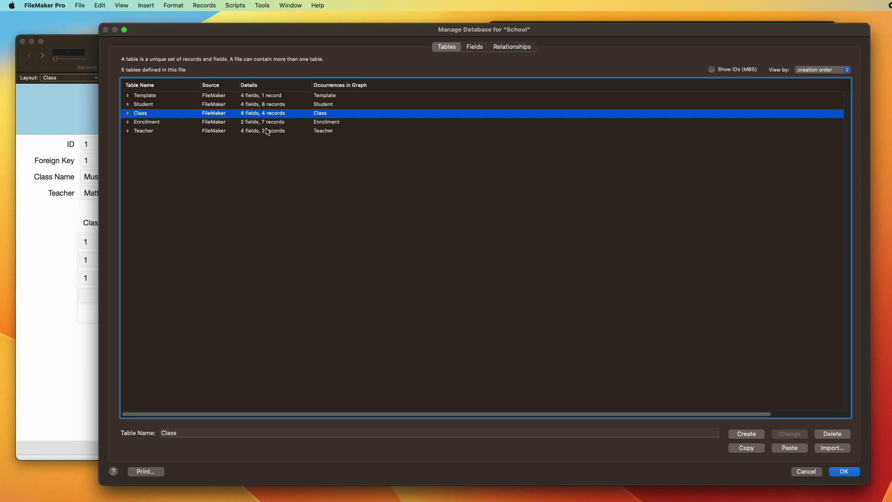
key("Tab")
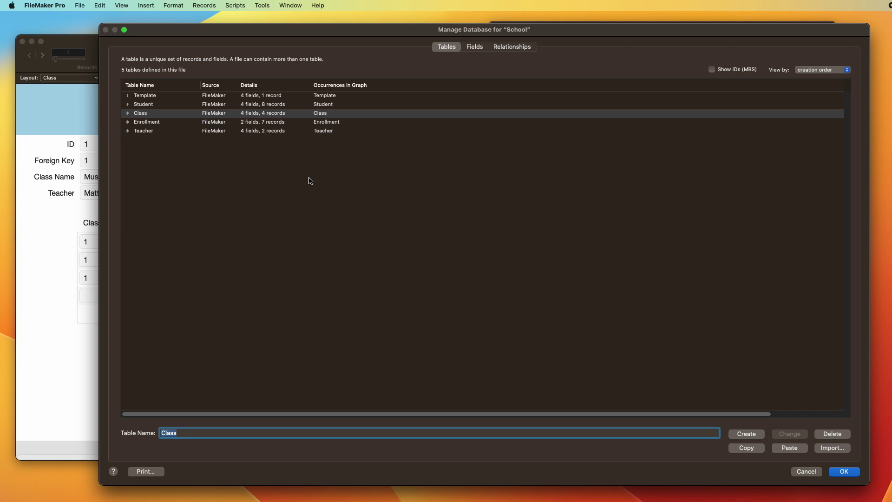
type("Syllabu")
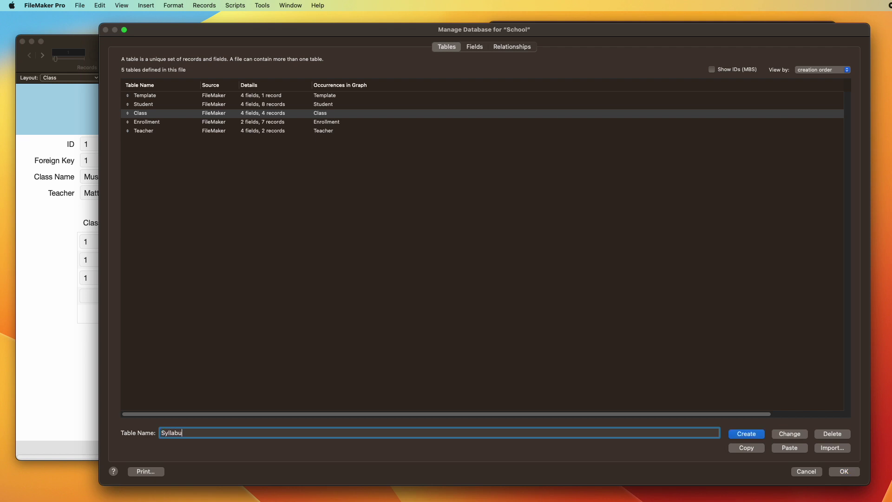
key("Escape")
key("super+shift+d")
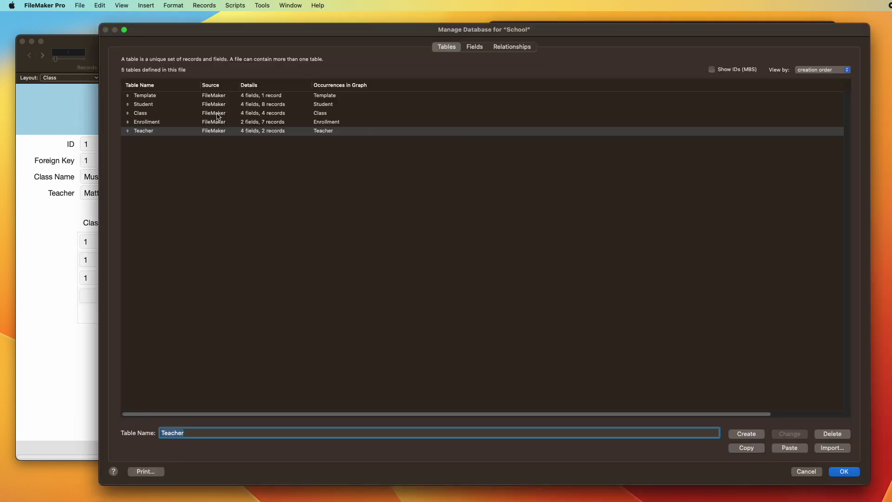
key("super+v")
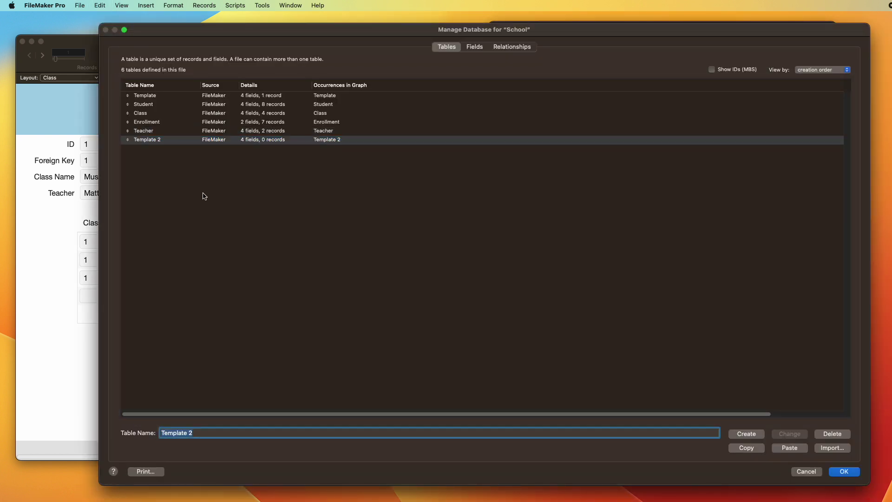
type("S")
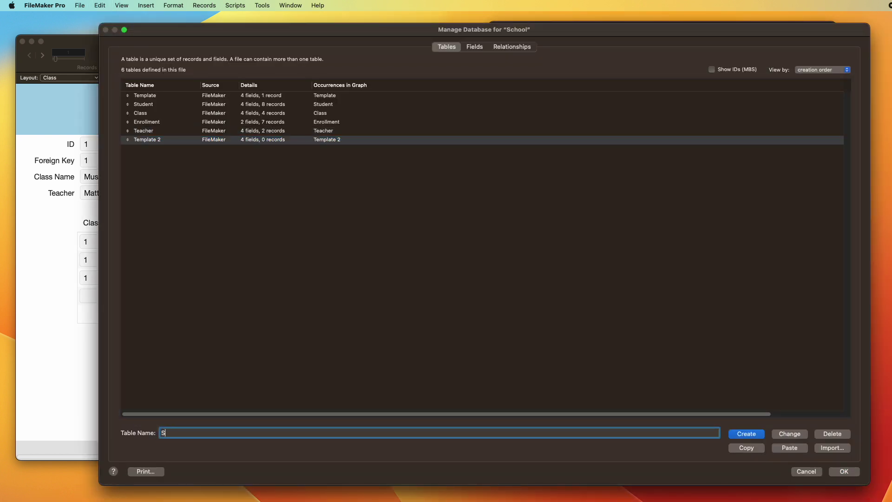
type("yllabus for Class")
left_click(789, 433)
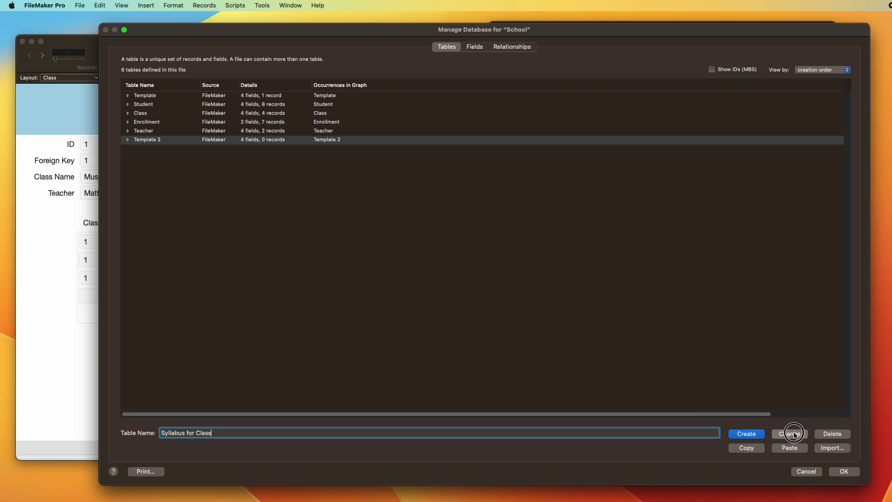
Step: Create a Class Number field in Syllabus for Class with the comment 'Music 101 etc'
double_click(179, 140)
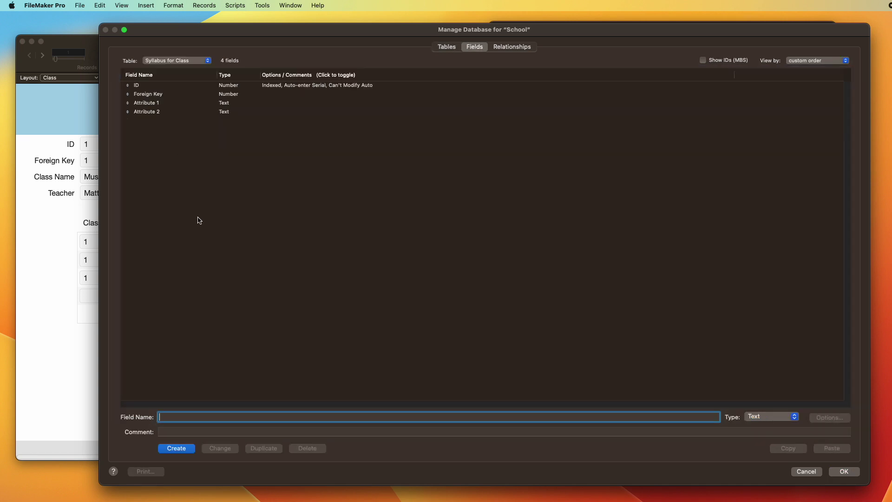
type("Class Number`")
key("Tab")
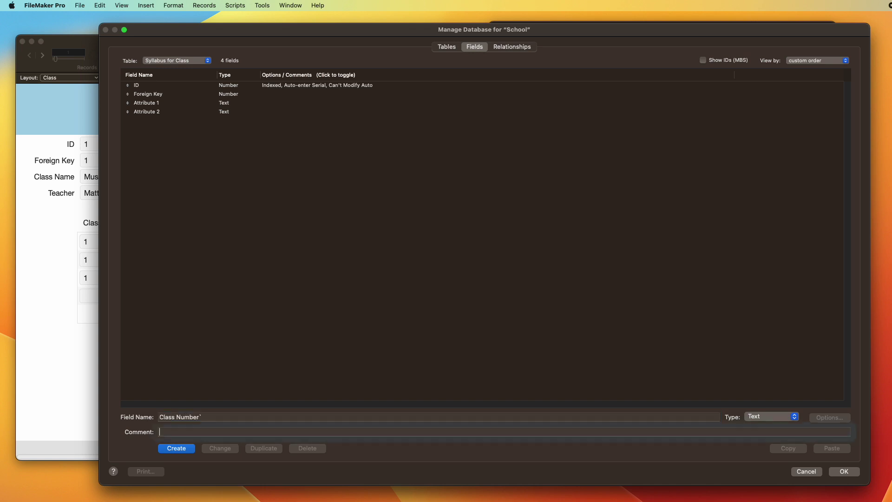
key("Tab")
key("Tab")
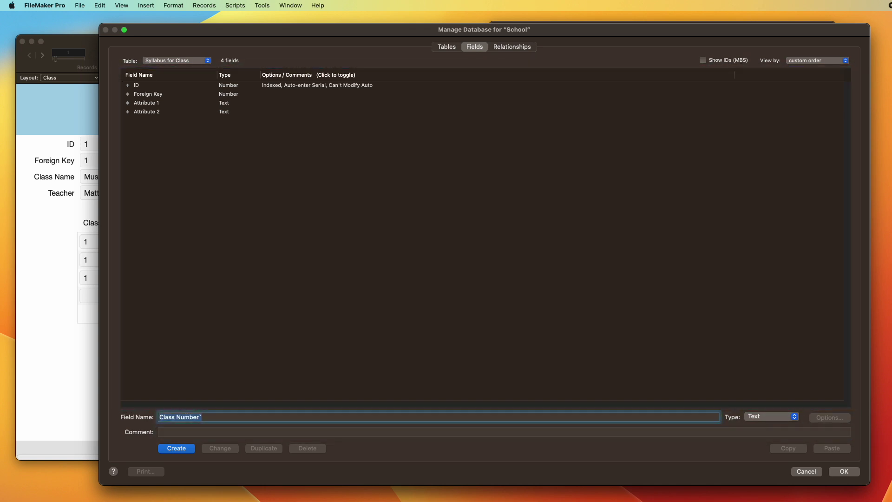
key("Right")
key("BackSpace")
key("Tab")
type("Music")
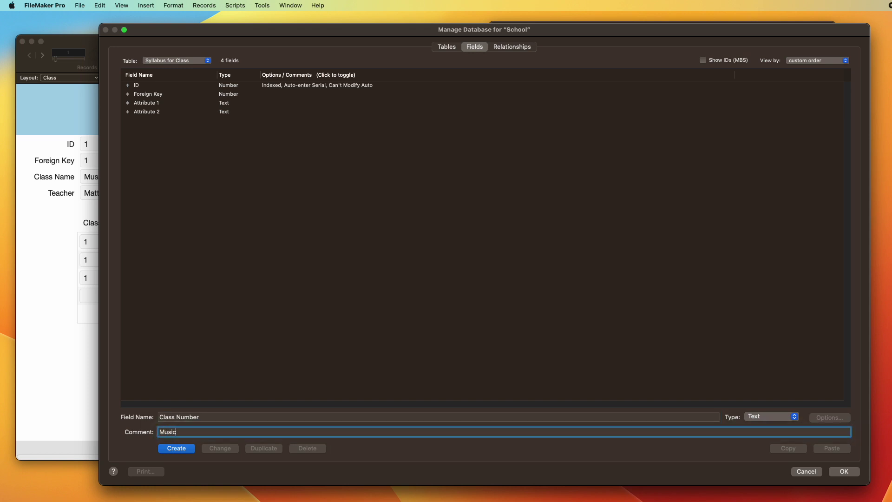
type(" 101 etc")
key("Return")
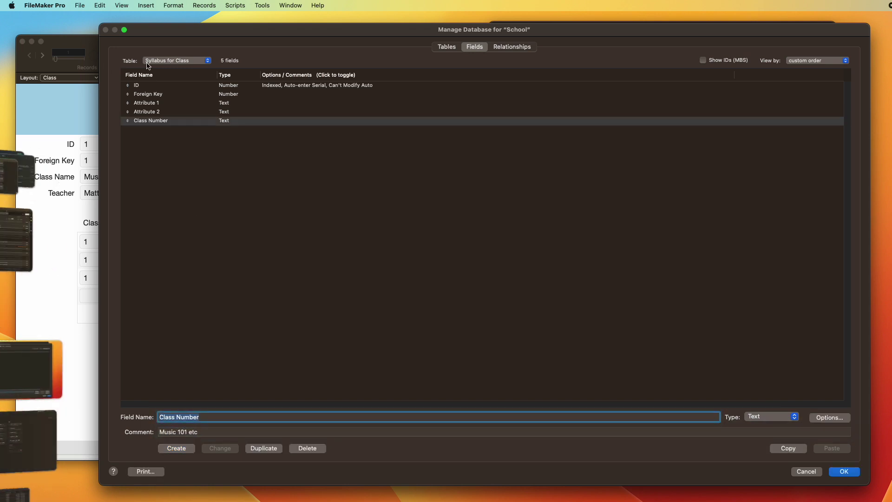
Step: Rename Attribute 1 to Class Name and Attribute 2 to Level
left_click(158, 104)
key("Tab")
type("C")
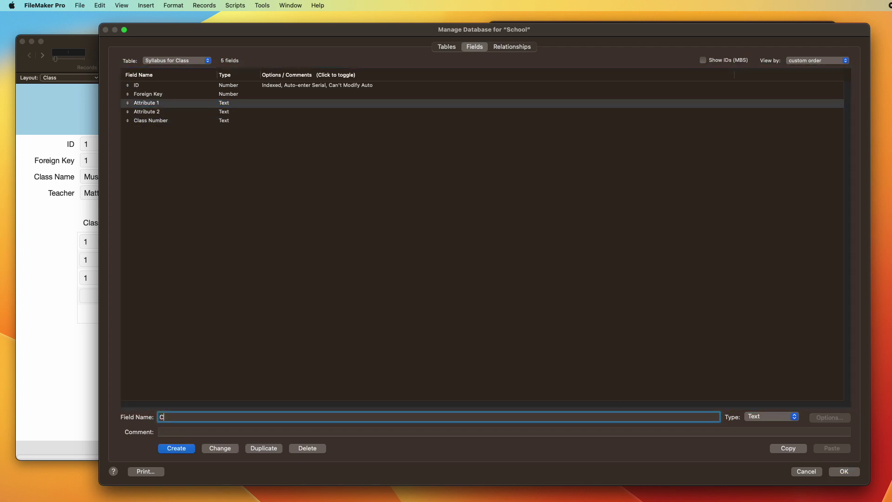
type("lass Name")
left_click(215, 448)
left_click(165, 112)
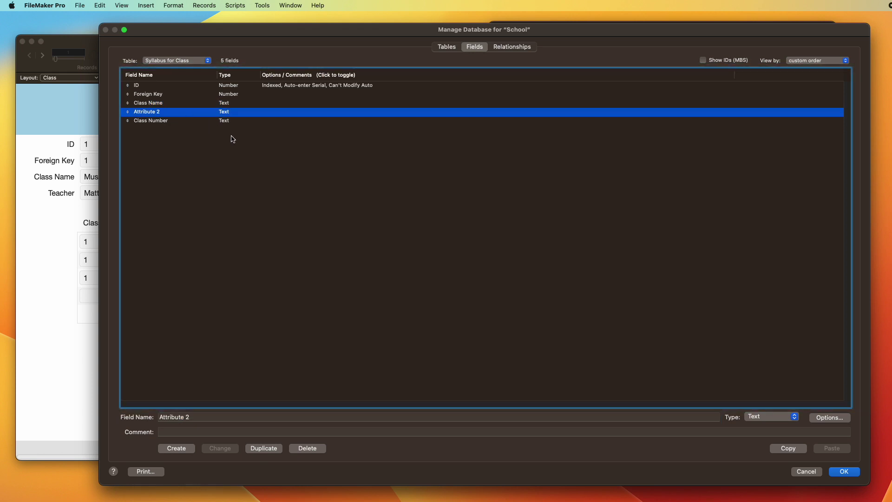
key("Tab")
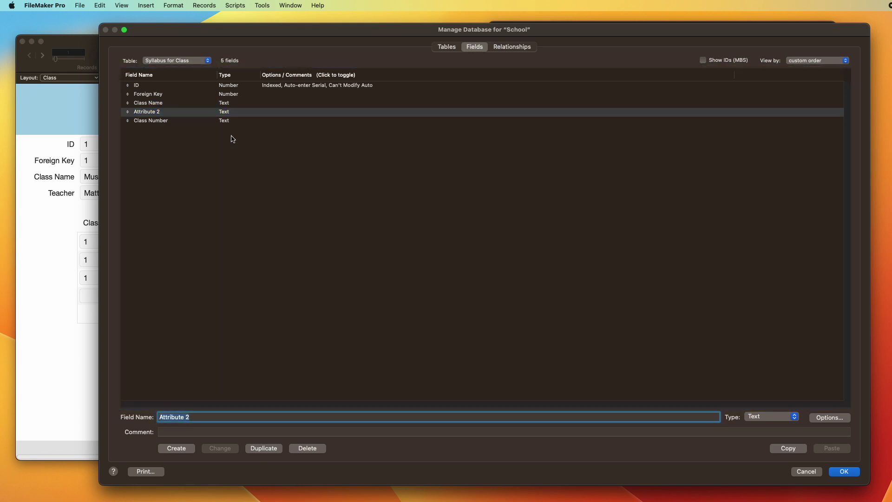
type("Level")
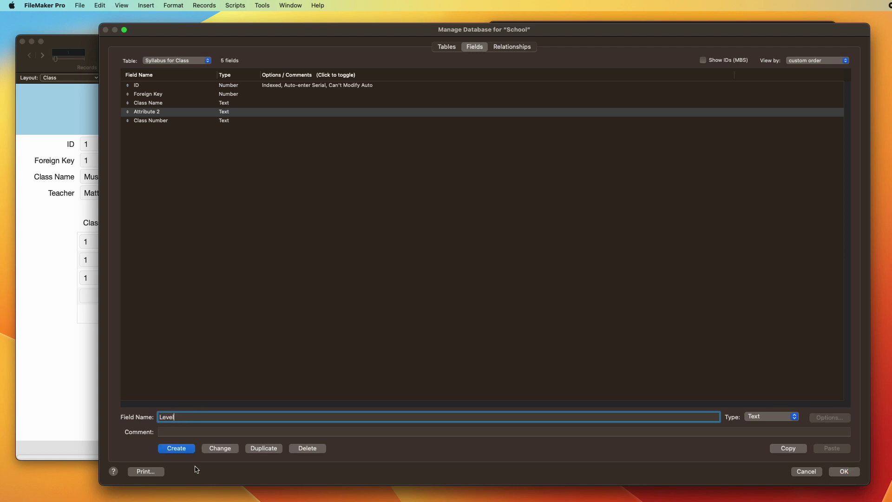
left_click(220, 449)
left_click(445, 47)
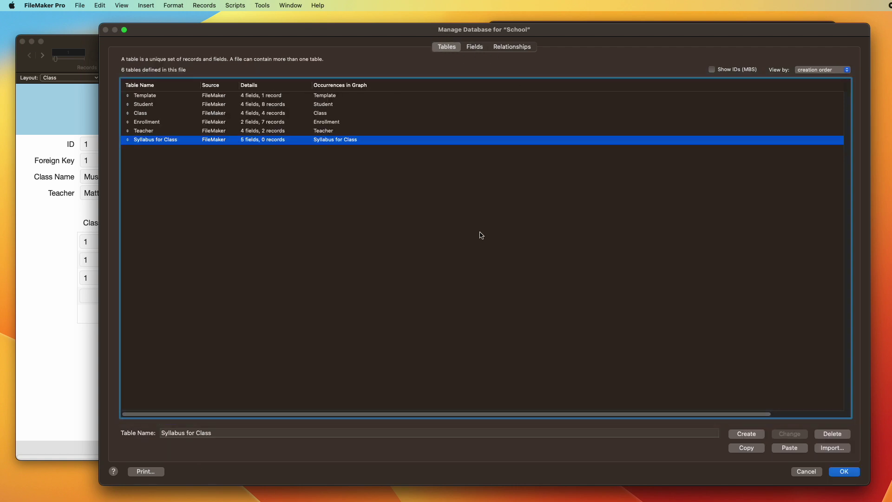
Step: Paste another template table copy and rename it Attendance
key("super+v")
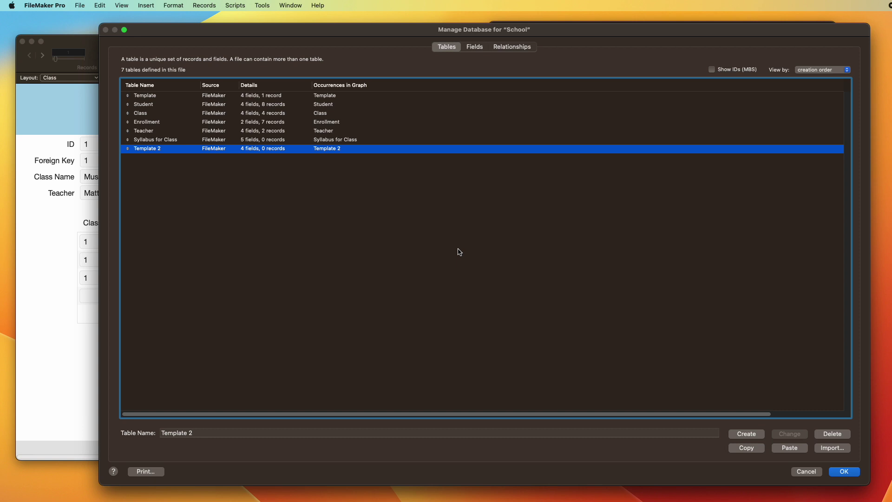
key("Tab")
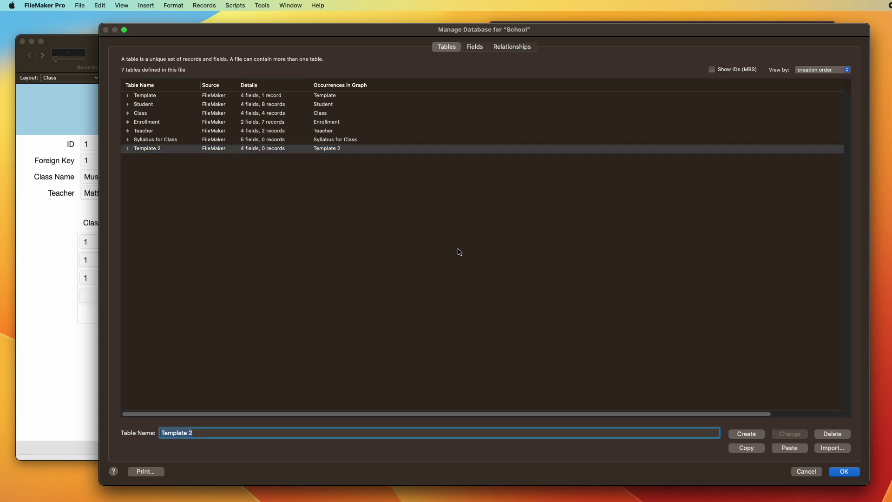
type("Attendance")
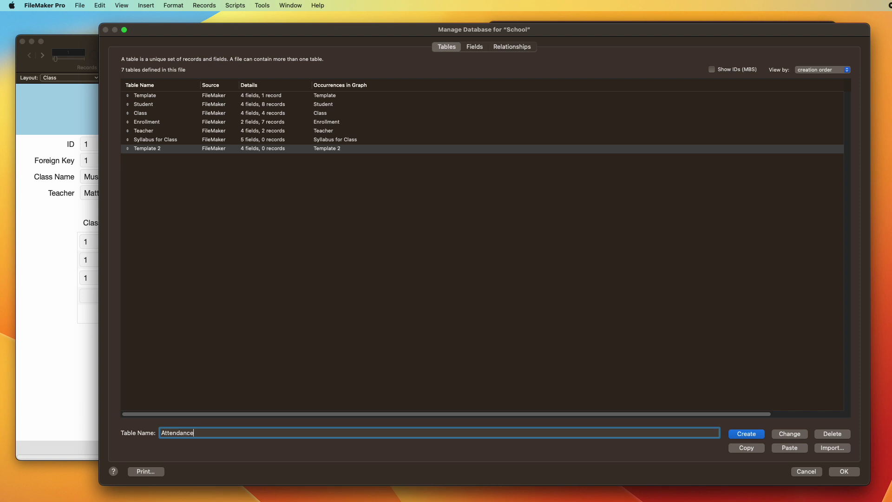
left_click(790, 434)
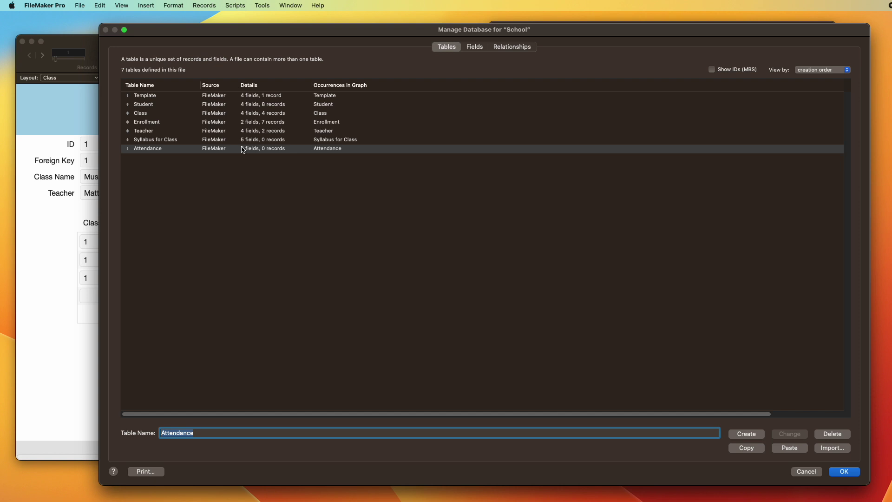
Step: In Attendance, rename Foreign Key to ID Class and create an ID Student field
double_click(173, 151)
left_click(167, 94)
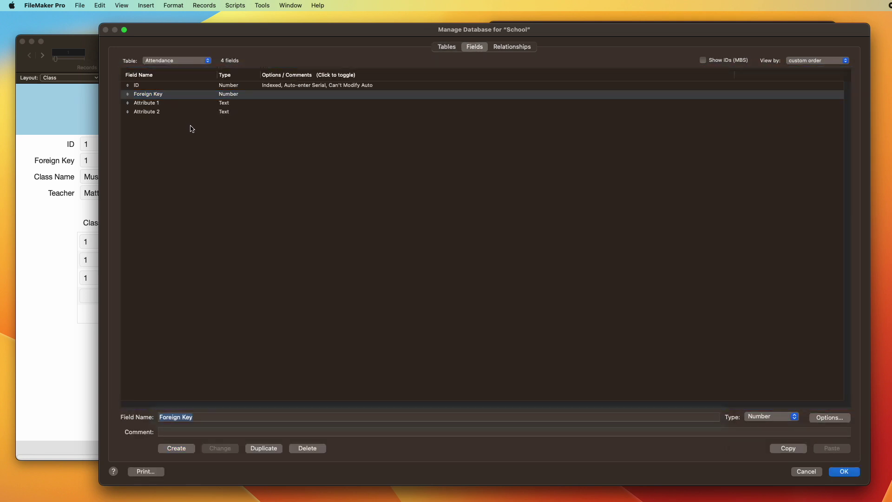
type("ID Class")
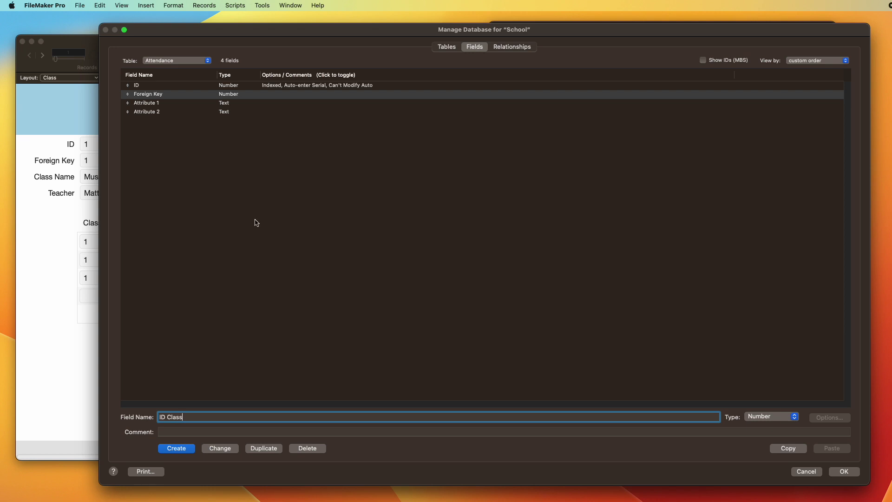
left_click(228, 449)
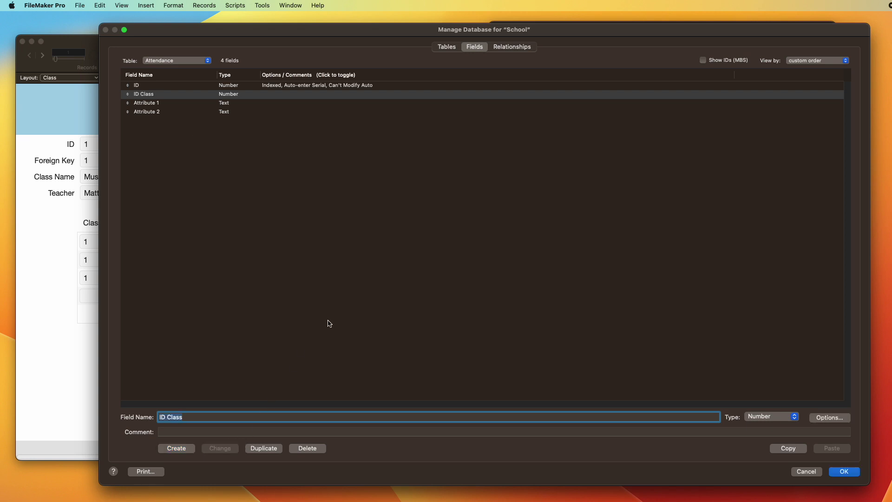
type("ID Student")
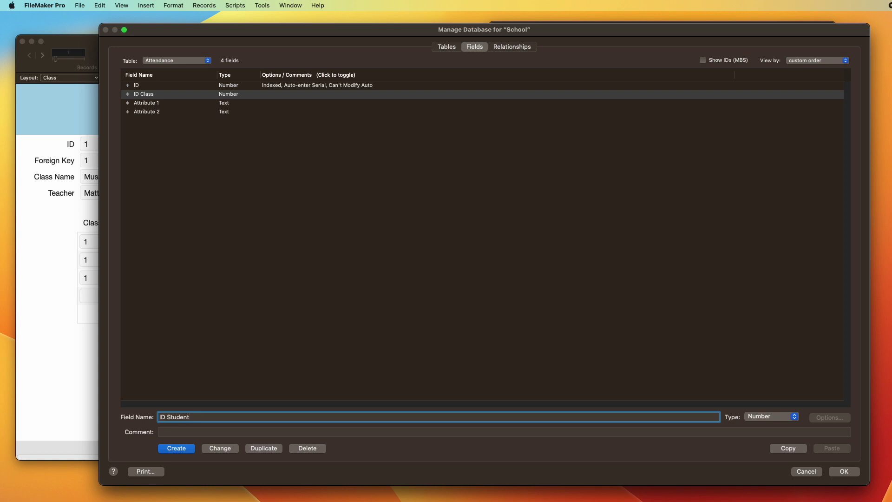
key("Return")
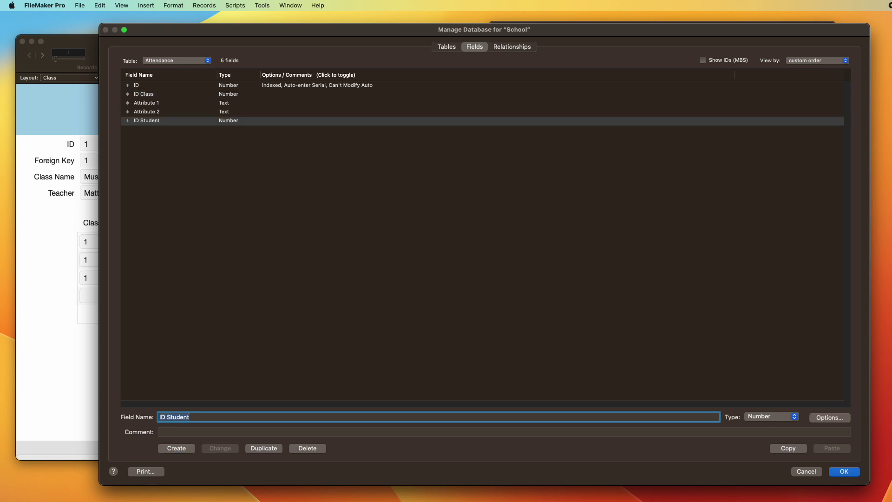
Step: Rename Attribute 1 to Did Attend and Attribute 2 to Note
left_click(156, 103)
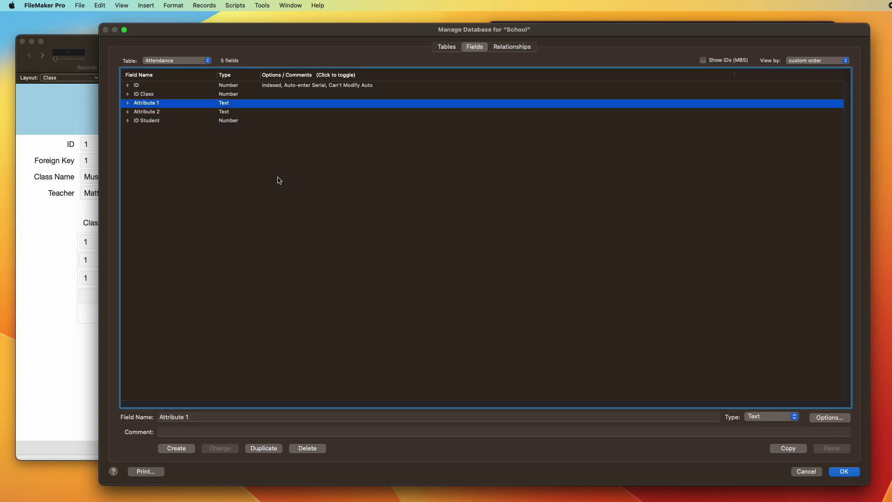
key("Tab")
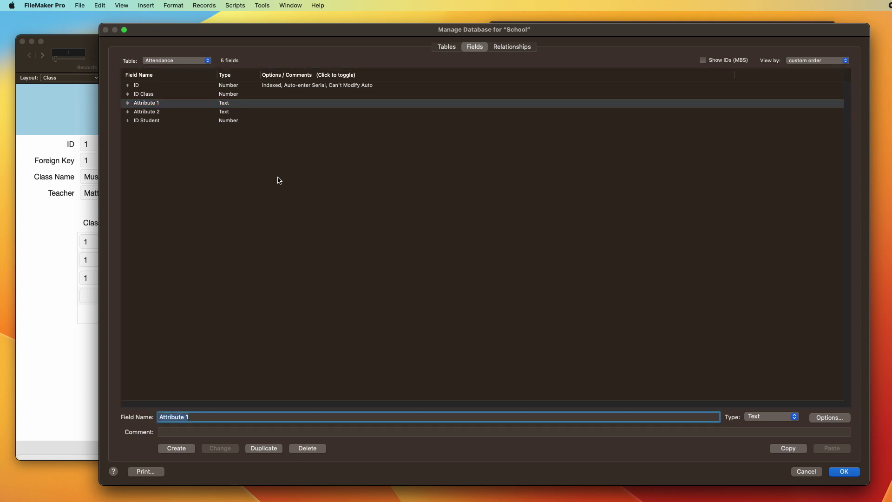
type("Did Attend")
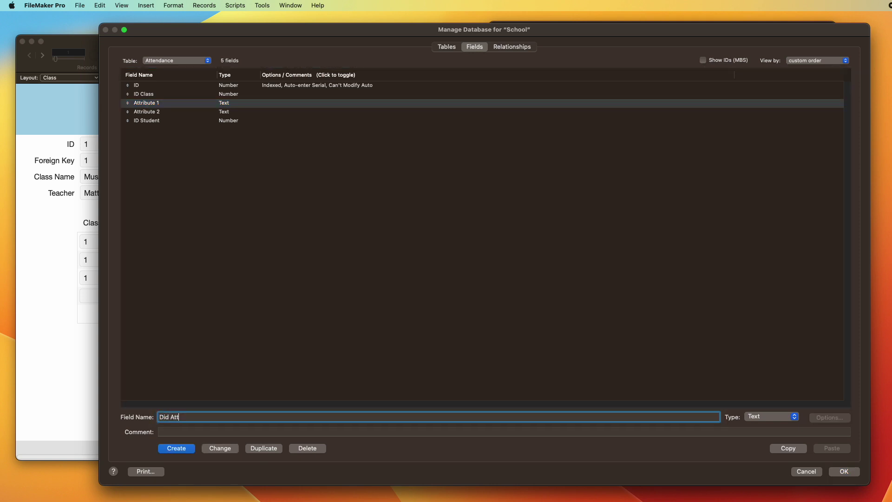
left_click(222, 448)
left_click(162, 113)
key("Tab")
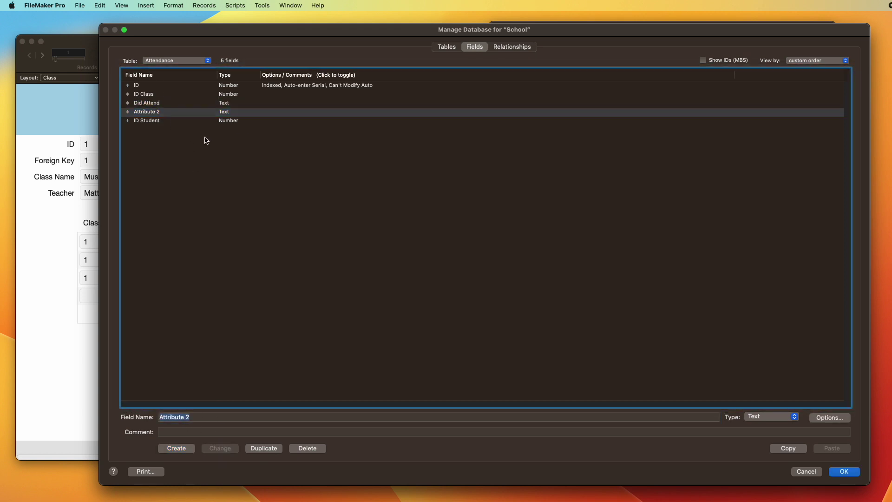
type("Note")
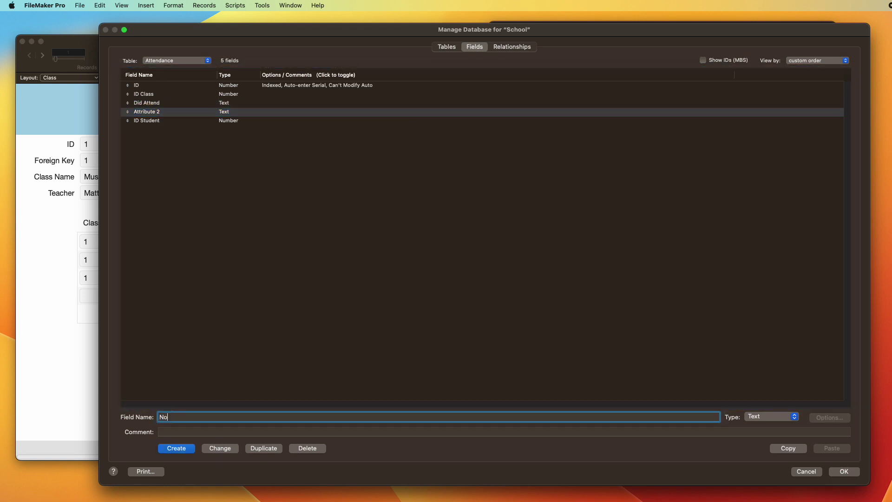
left_click(221, 448)
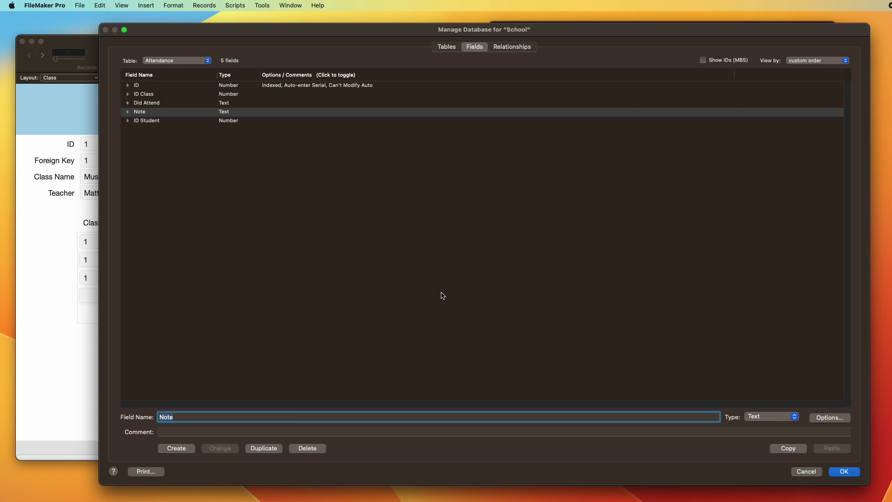
left_click(441, 48)
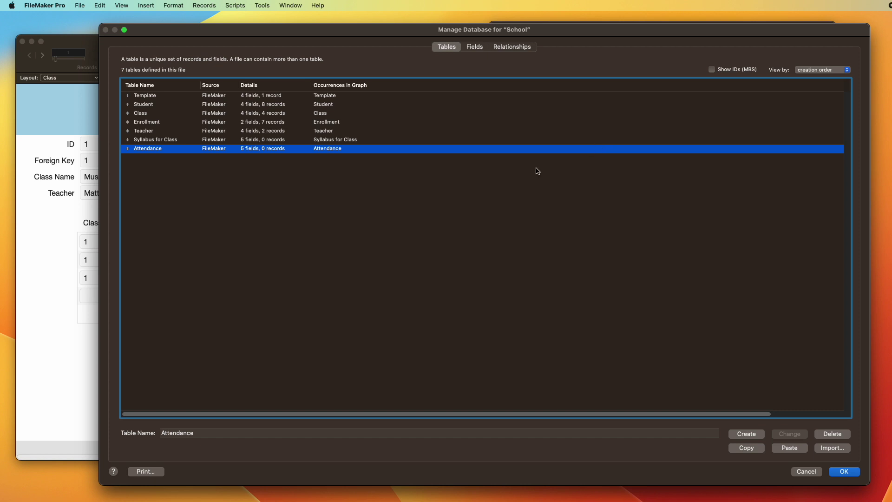
Step: Add a Department table from the template, renaming Attribute 1 to Department Name
key("super+v")
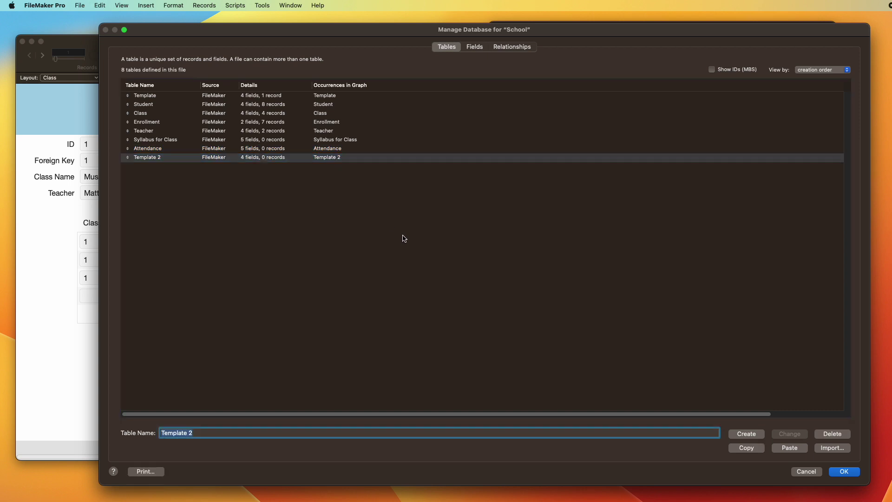
type("Department")
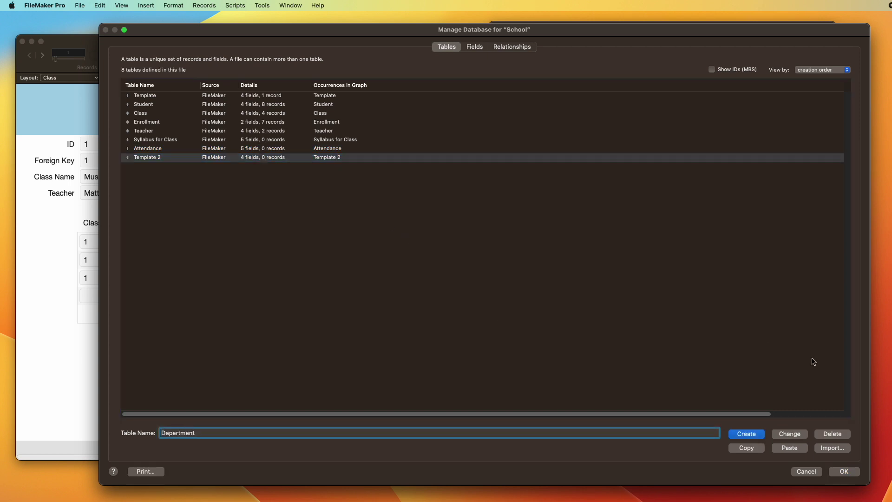
left_click(786, 436)
double_click(167, 158)
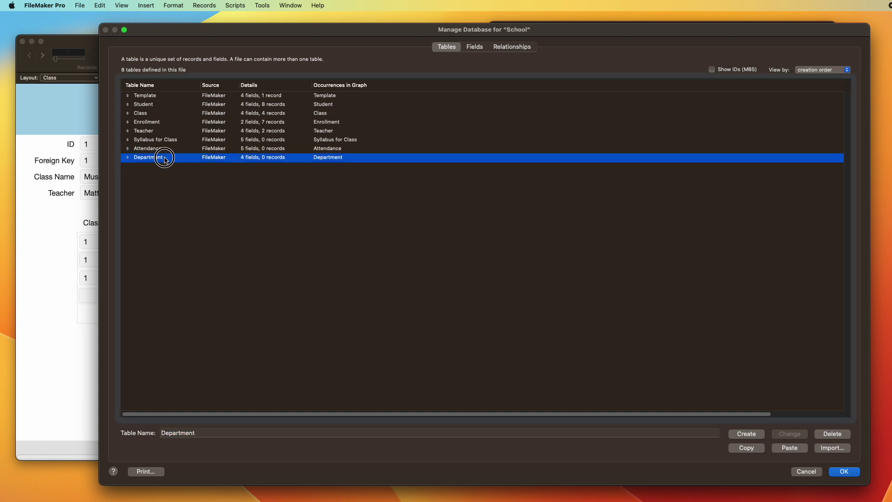
left_click(174, 112)
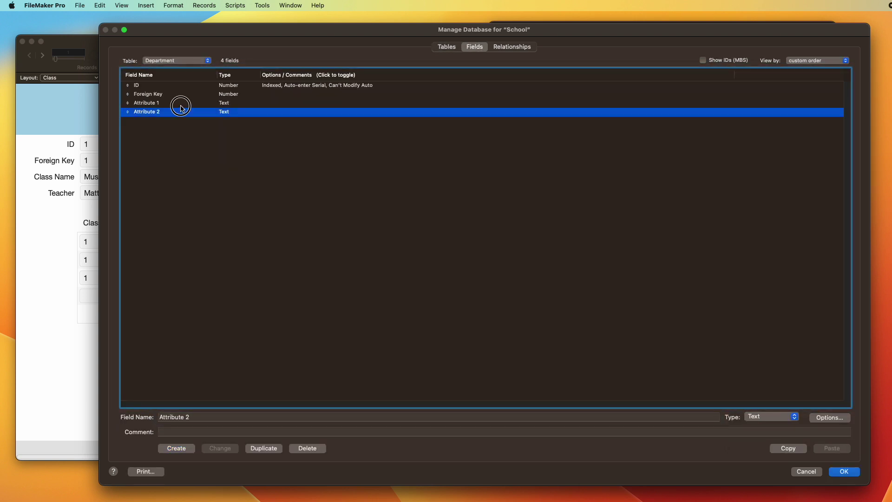
left_click(179, 103)
key("Tab")
type("Department")
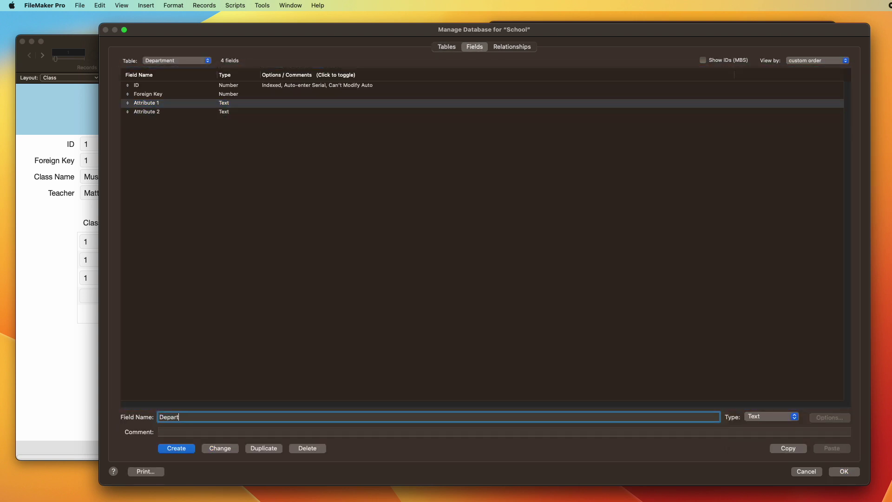
key("BackSpace")
key("BackSpace")
key("BackSpace")
type("ent Name")
left_click(215, 449)
left_click(447, 47)
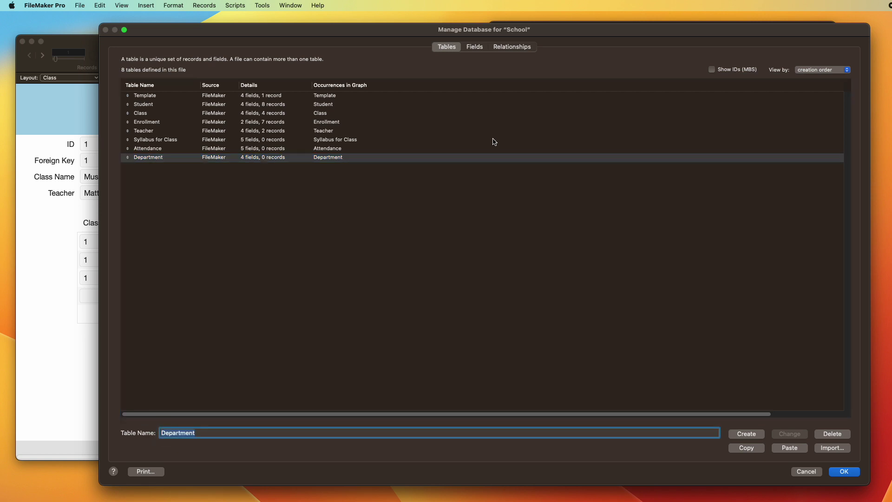
Step: Add a School table from the template, renaming Attribute 1 to School Name
key("super+v")
key("Tab")
type("Scho")
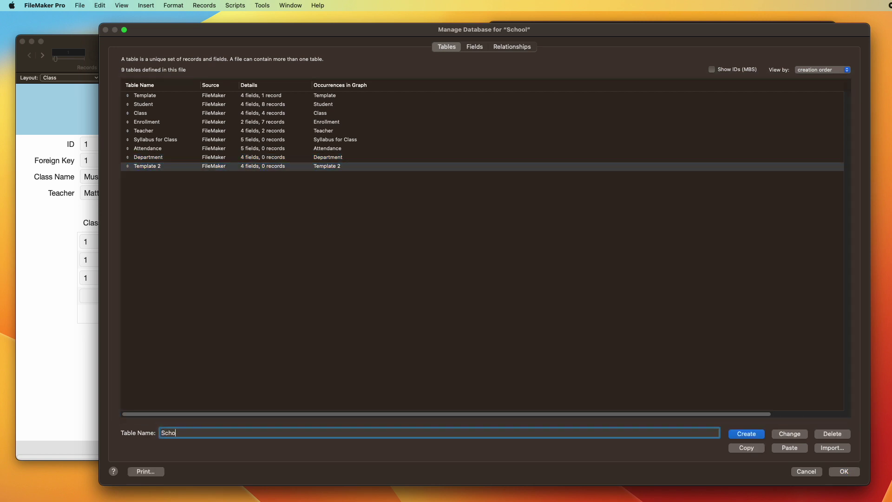
type("ol")
left_click(786, 433)
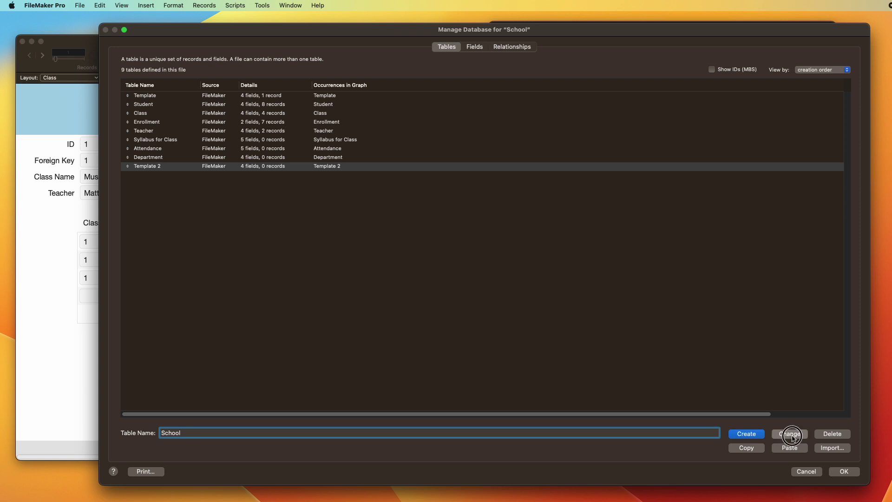
double_click(213, 166)
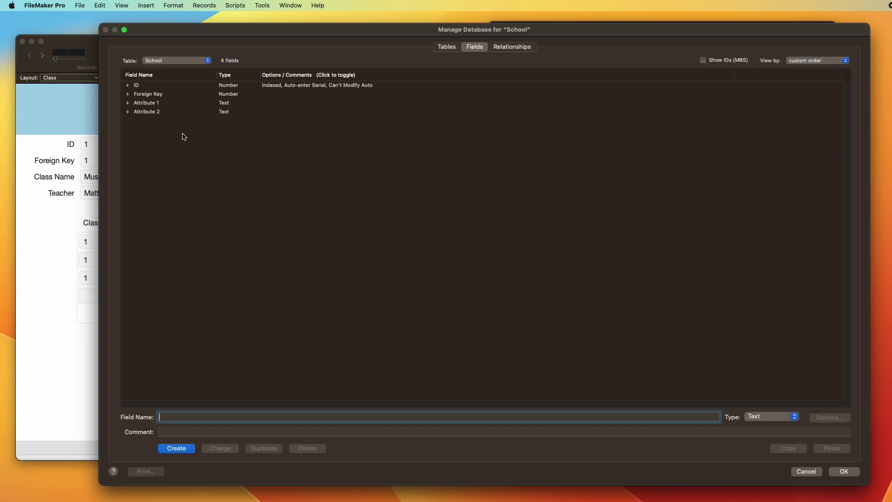
left_click(165, 103)
type("School Name")
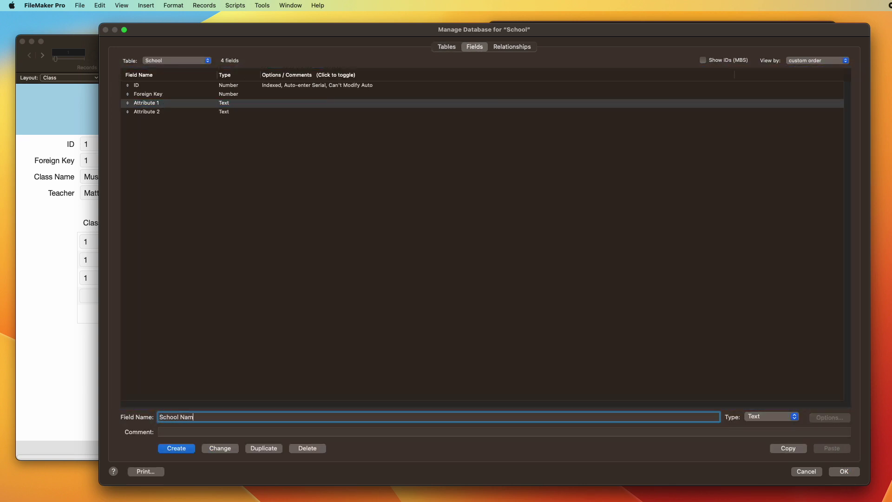
left_click(219, 448)
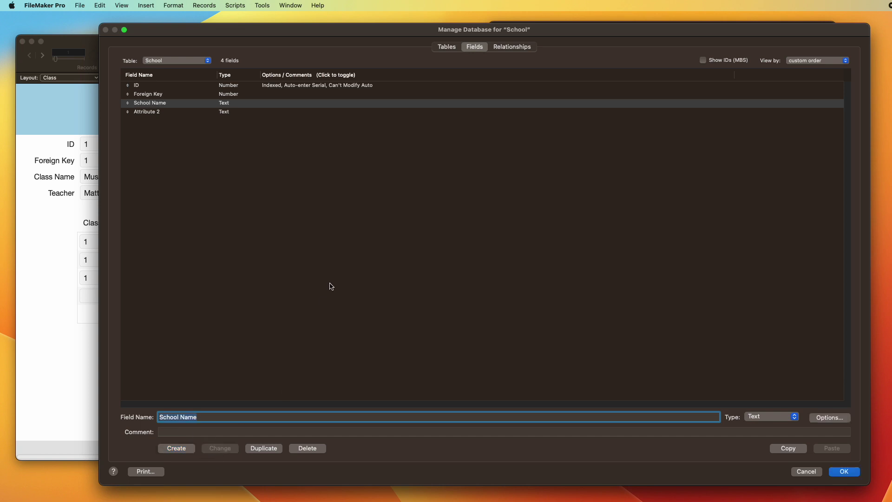
left_click(269, 245)
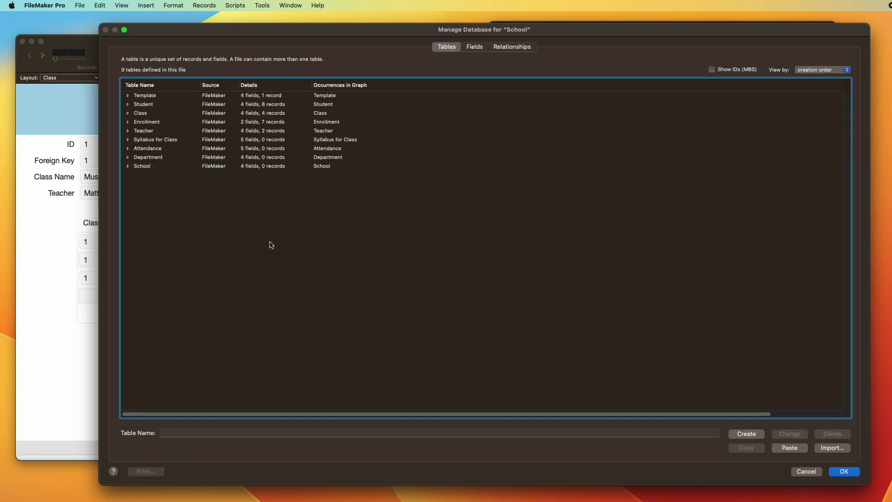
Step: Add a District table from the template, renaming Attribute 1 to District
key("super+v")
key("Tab")
type("Di")
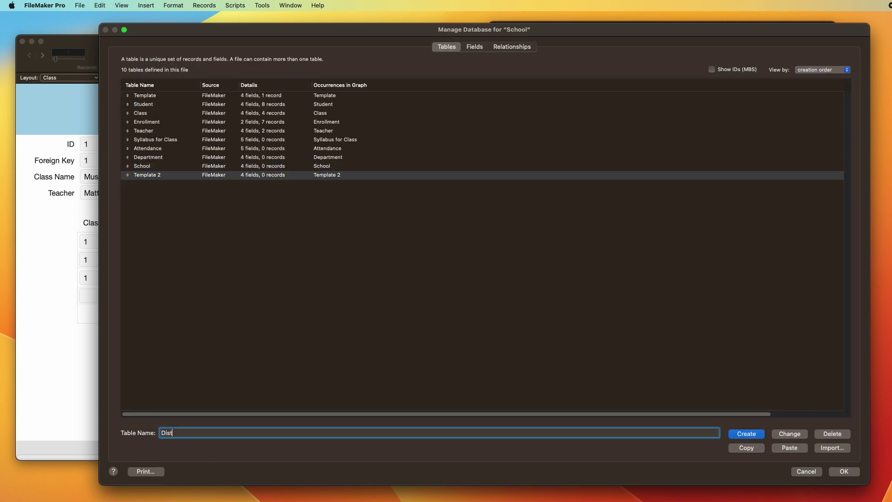
left_click(789, 433)
double_click(200, 177)
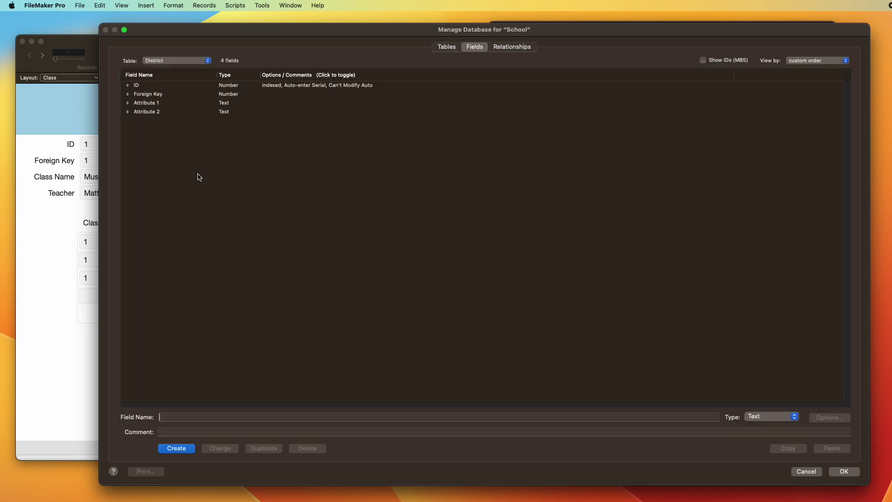
left_click(175, 103)
type("District")
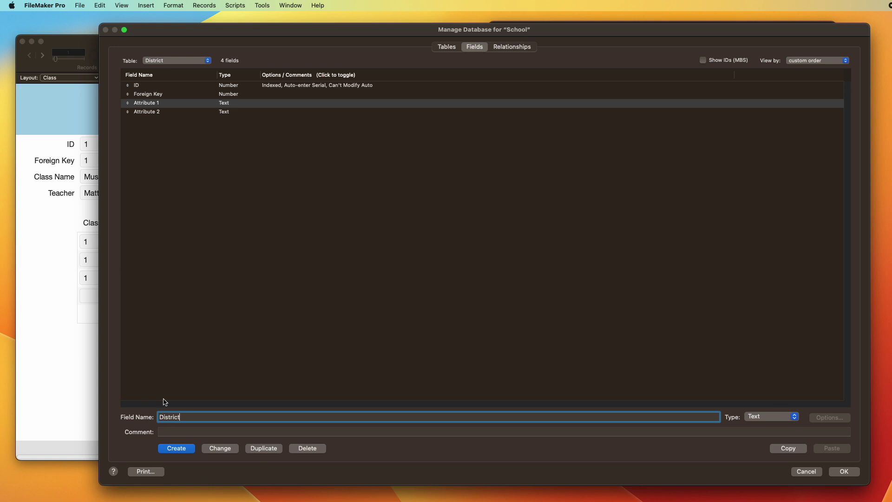
left_click(220, 448)
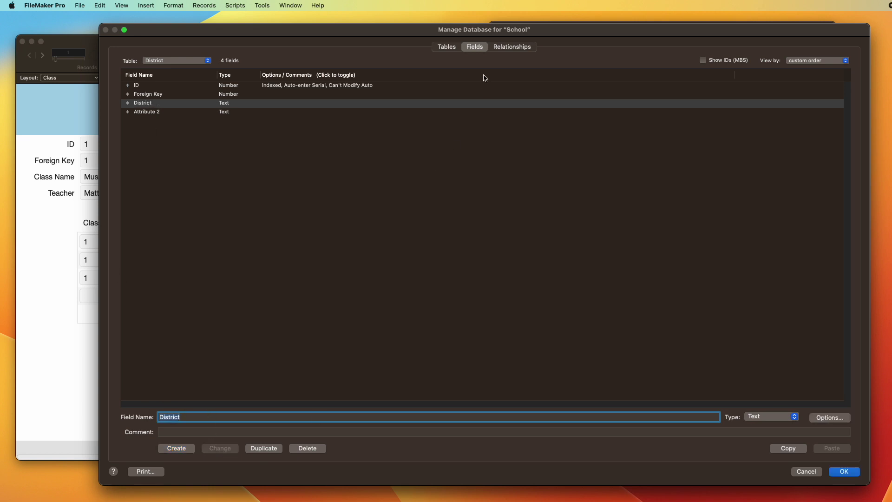
left_click(519, 47)
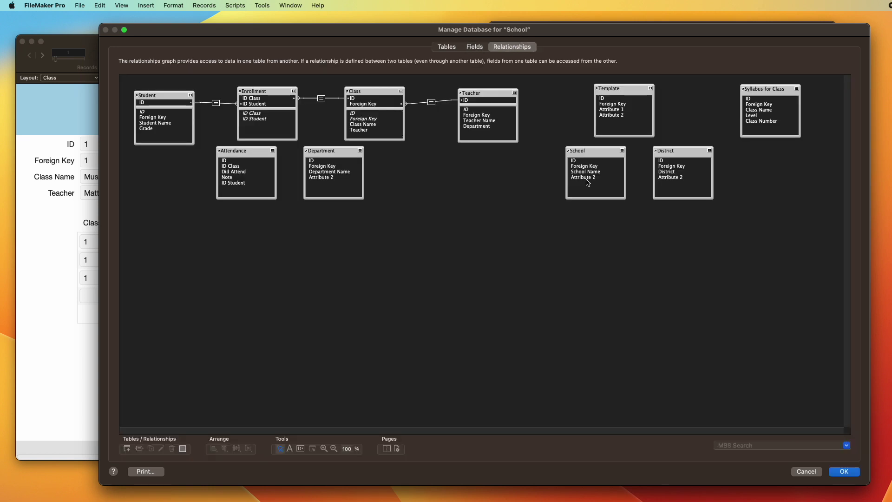
Step: Place Syllabus for Class under Class, Attendance and Department lower, and Template at lower right
left_click_drag(465, 95, 462, 99)
left_click_drag(396, 262, 169, 231)
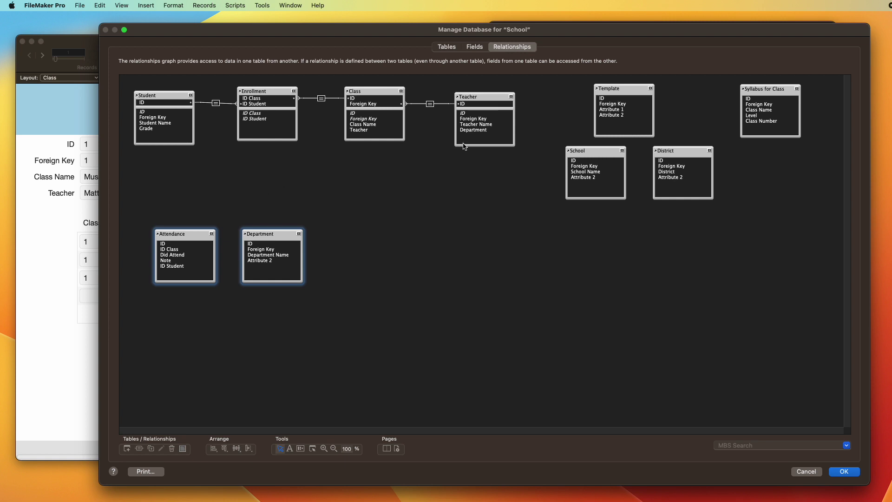
left_click_drag(631, 88, 806, 211)
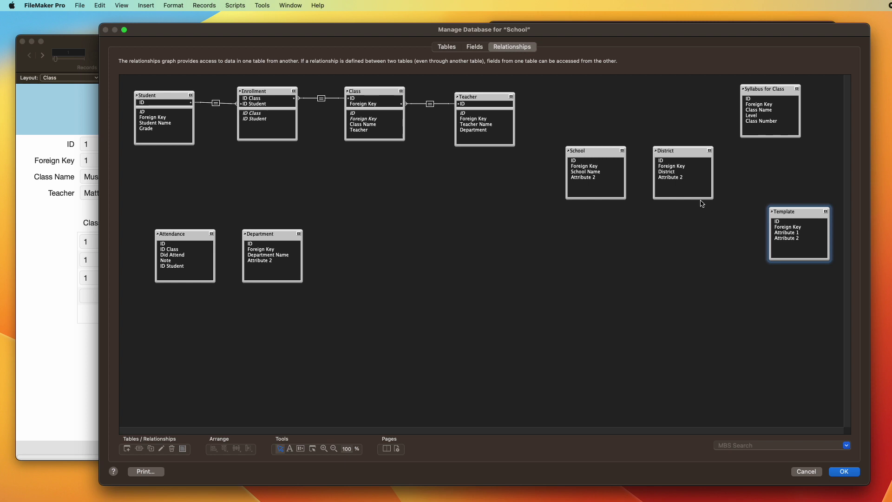
left_click(374, 91)
left_click_drag(478, 96, 485, 93)
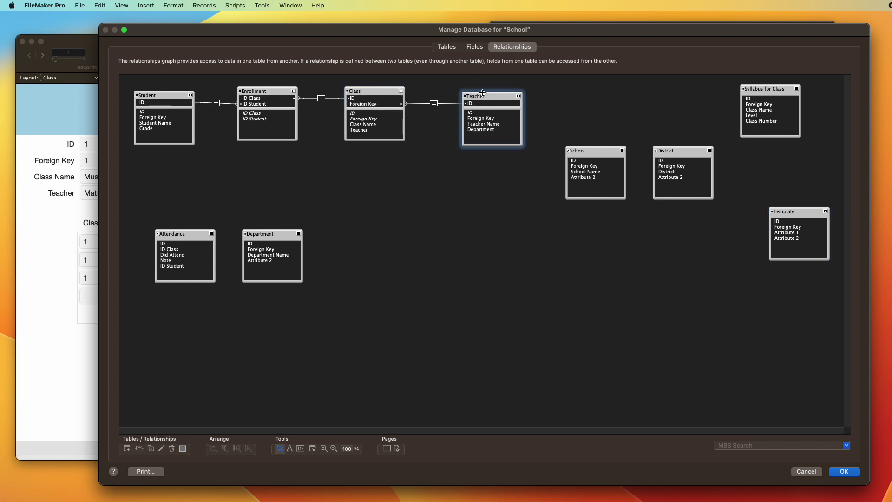
left_click_drag(776, 91, 380, 162)
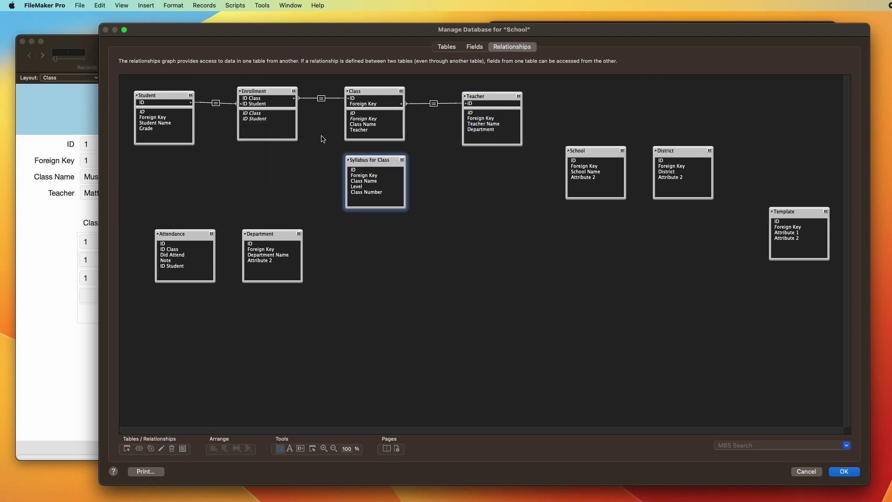
left_click(364, 91)
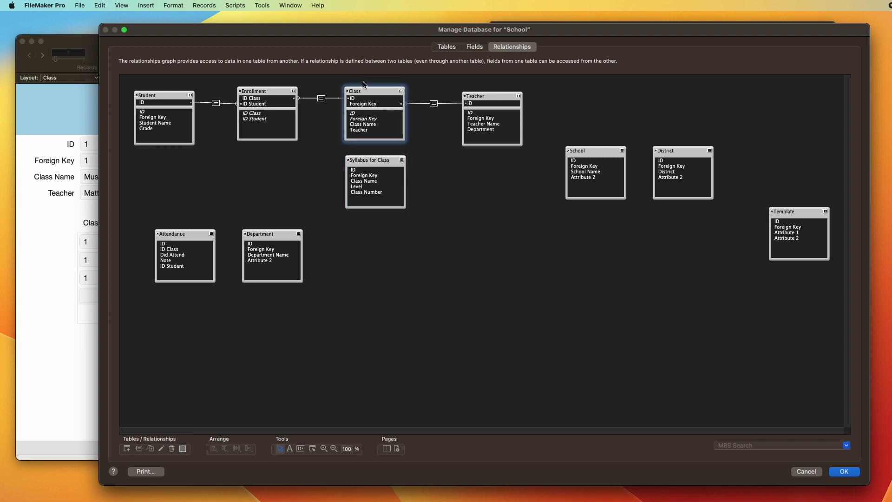
left_click_drag(474, 96, 483, 97)
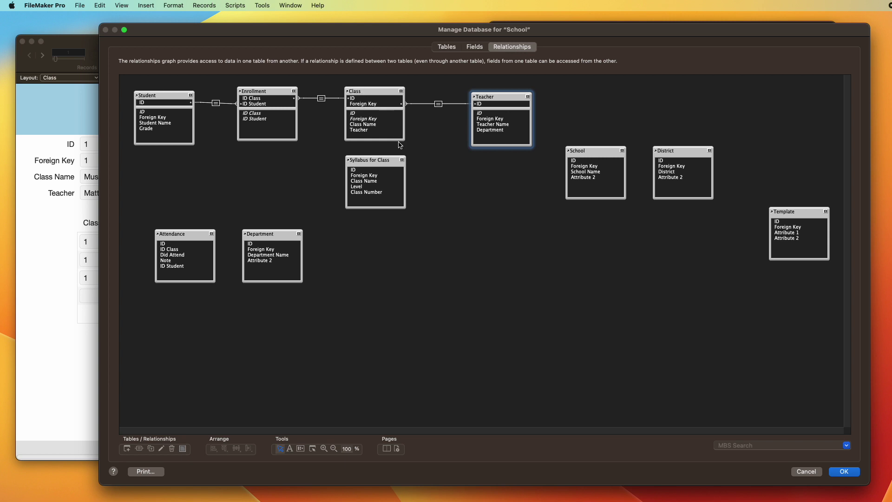
left_click(451, 47)
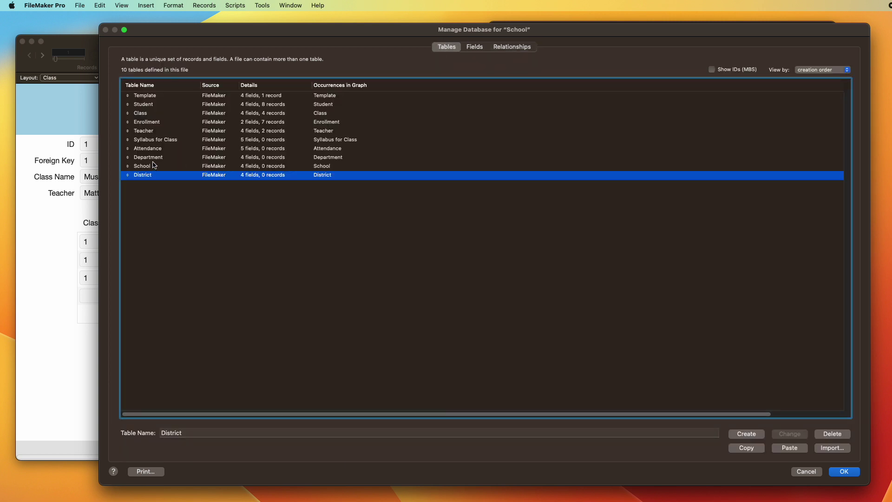
Step: Add a new Term text field to the Class table
left_click(150, 113)
double_click(150, 114)
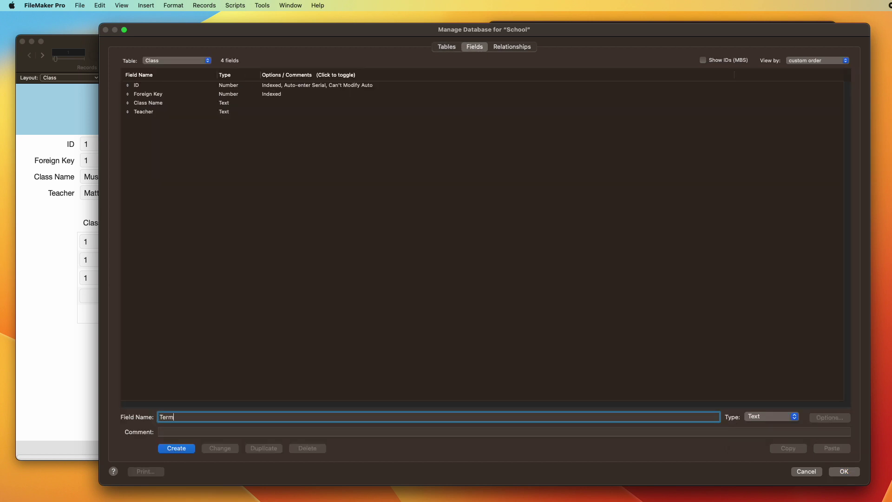
key("Return")
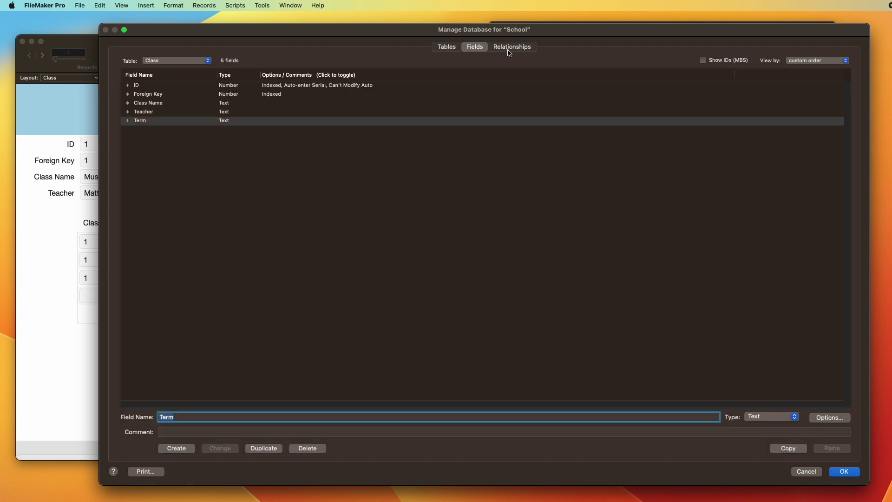
Step: Link Syllabus for Class ID to Class's Foreign Key and place it beside Enrollment
left_click(510, 48)
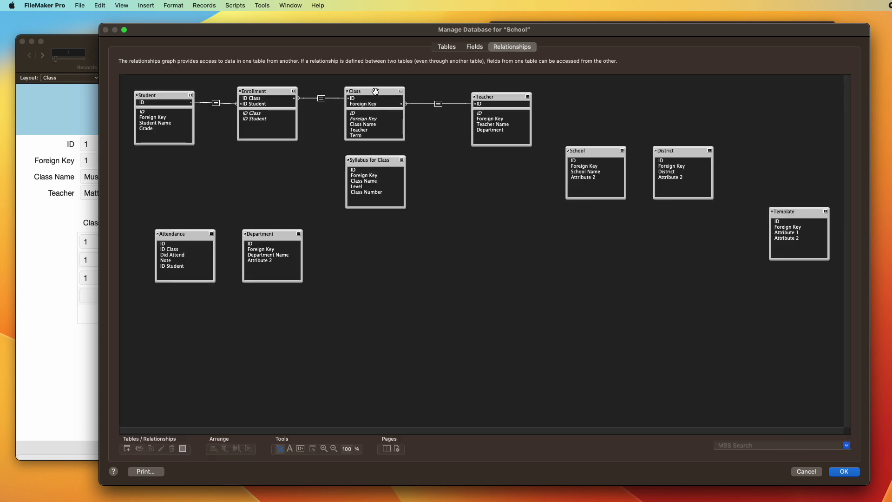
left_click(364, 157)
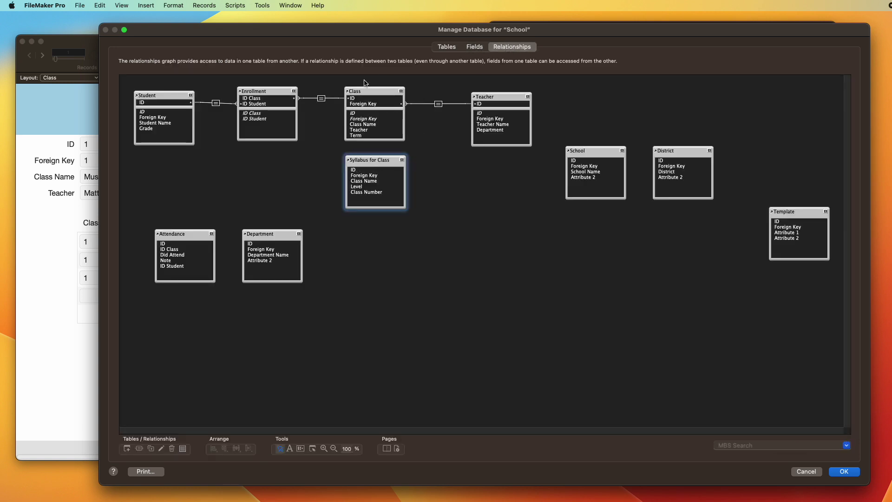
left_click(369, 171)
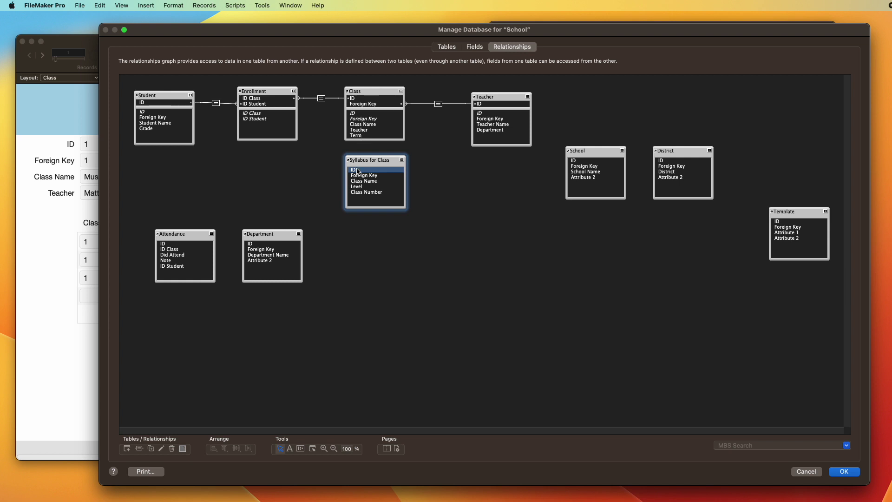
left_click_drag(357, 171, 367, 103)
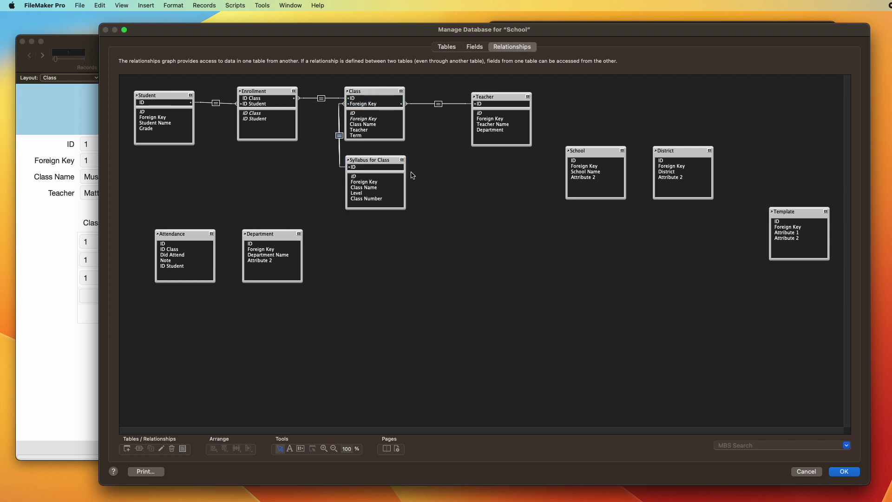
left_click_drag(357, 161, 252, 155)
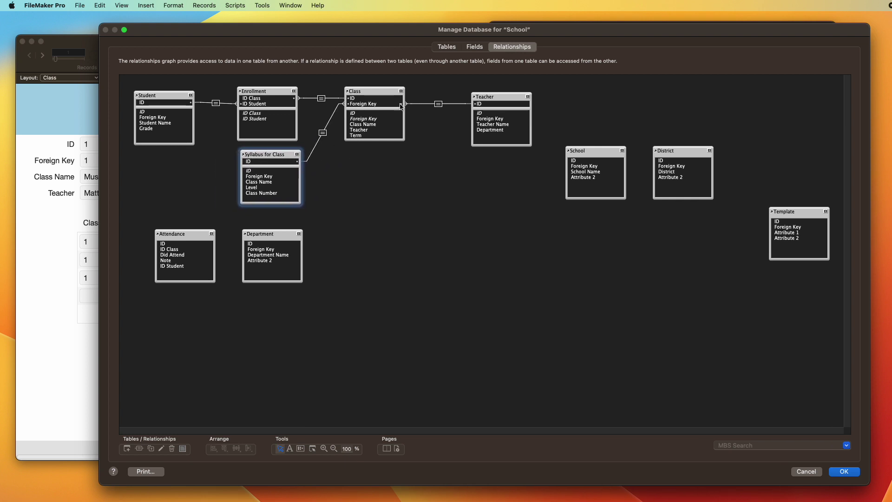
left_click(363, 105)
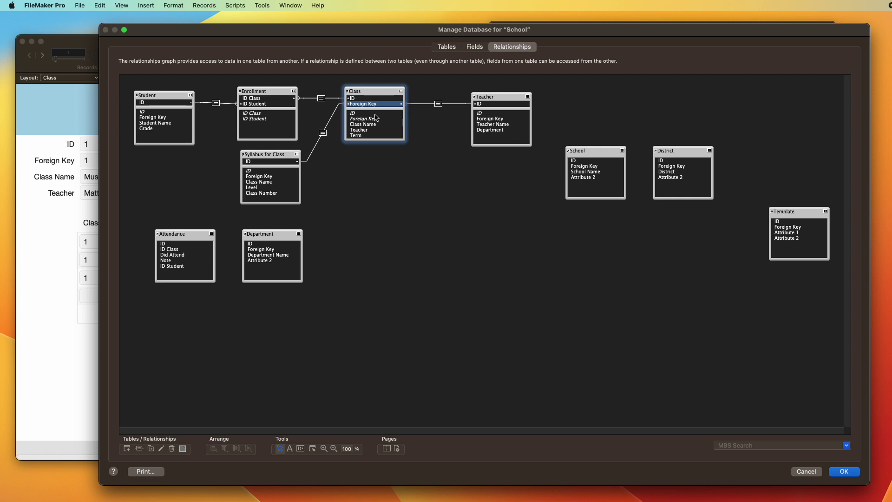
left_click(447, 47)
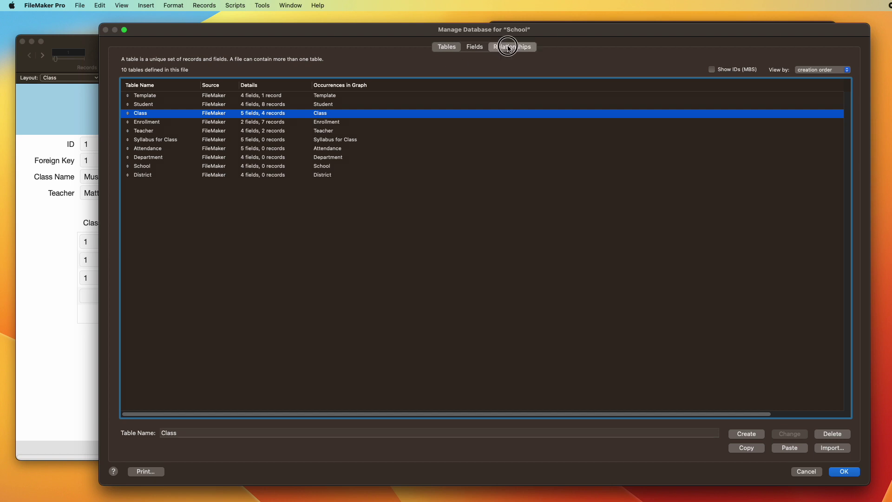
Step: Rename Class's Foreign Key to ID Teacher and add ID Syllabus directly below it
left_click(505, 48)
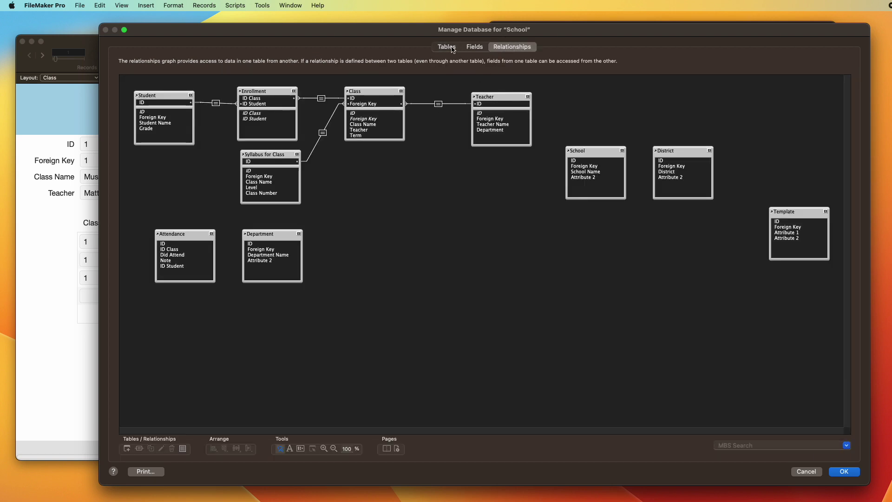
left_click(473, 48)
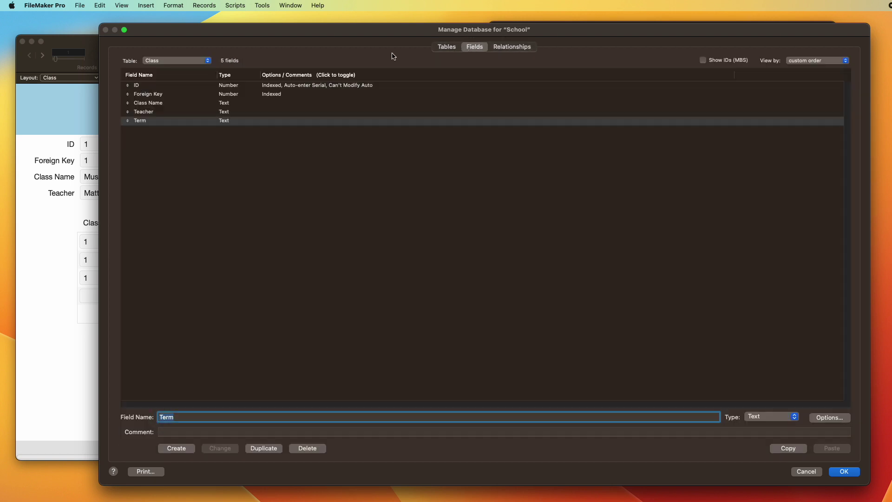
left_click(160, 96)
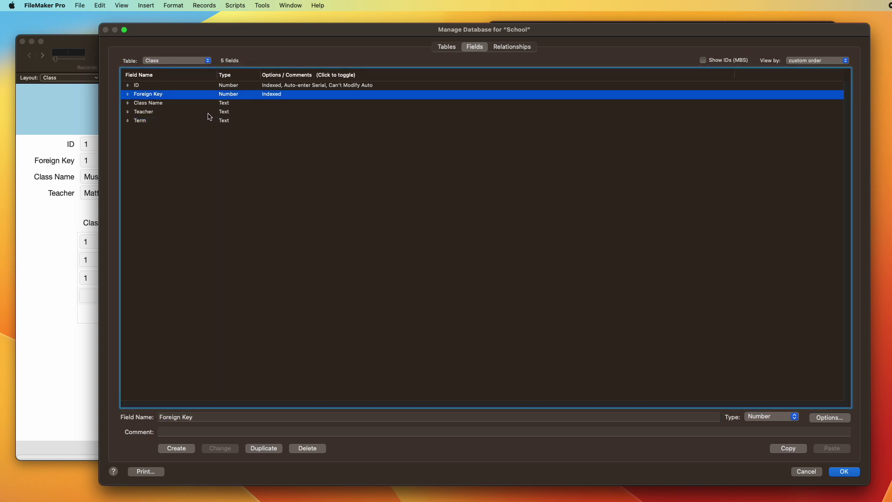
type("ID ")
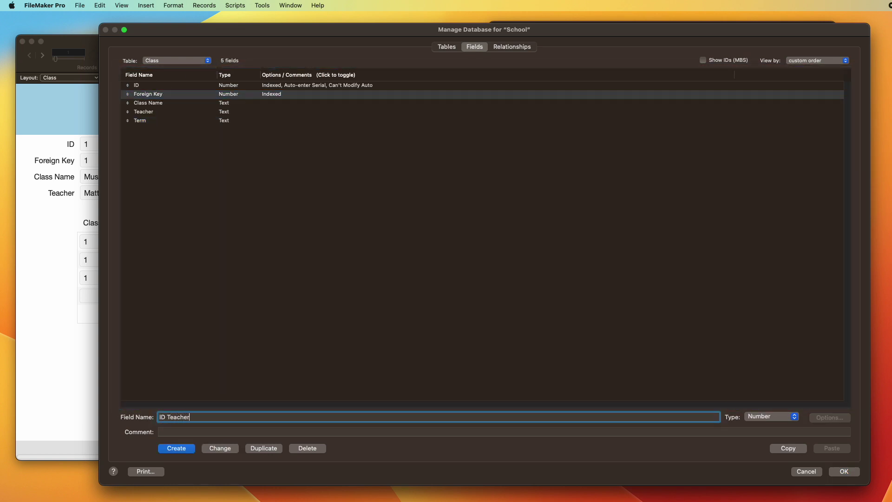
type("Teacher")
left_click(229, 448)
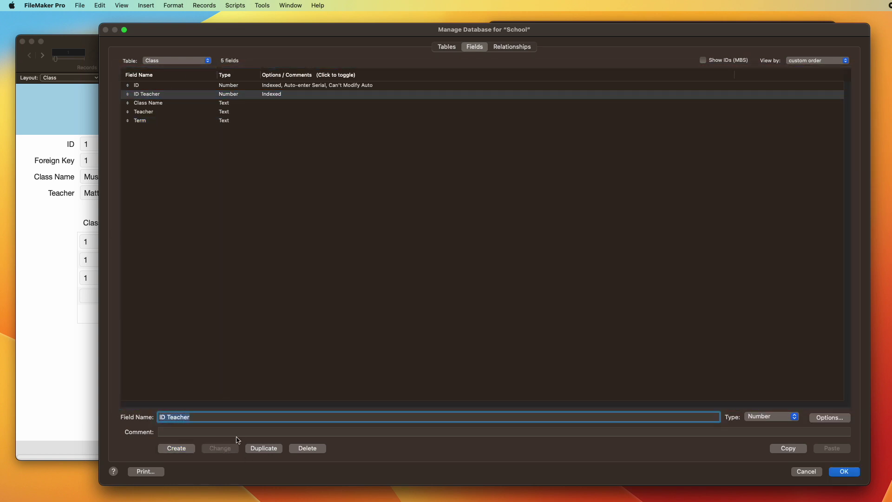
type("ID ")
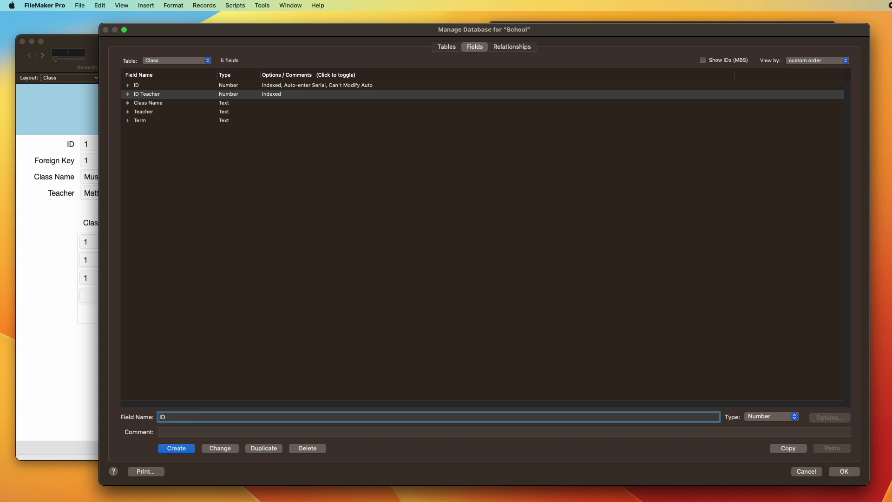
type("Syllabus")
key("Return")
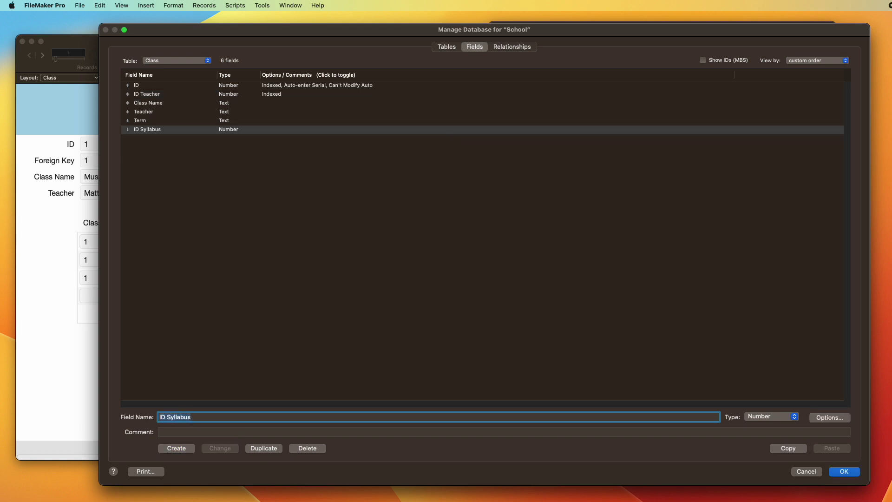
left_click_drag(129, 132, 139, 98)
left_click(524, 48)
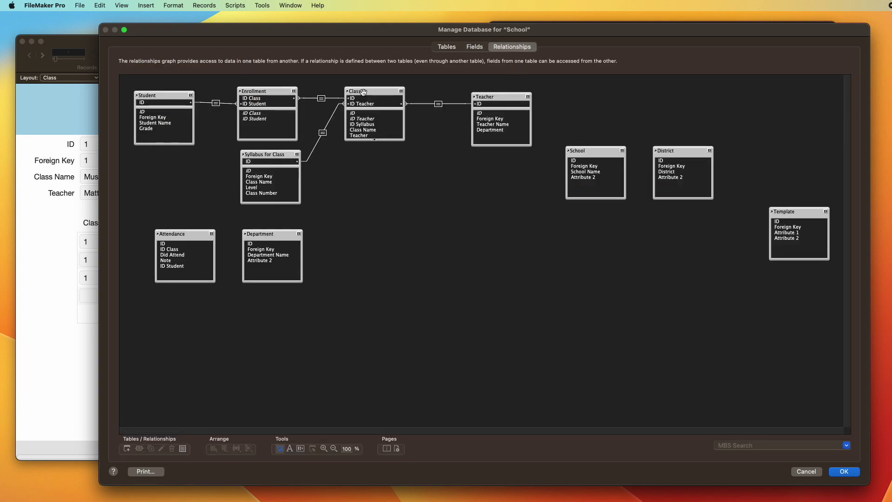
Step: Change the Syllabus for Class–Class relationship to match on ID Syllabus
double_click(323, 133)
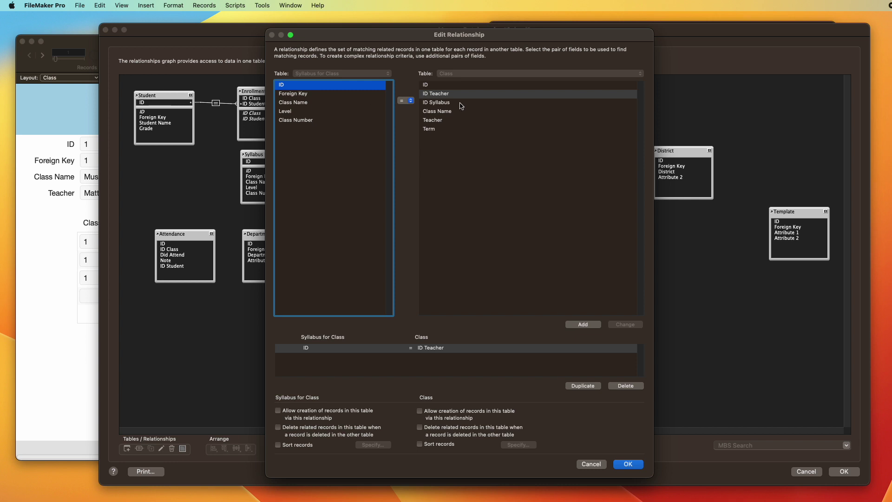
left_click(460, 103)
left_click(626, 324)
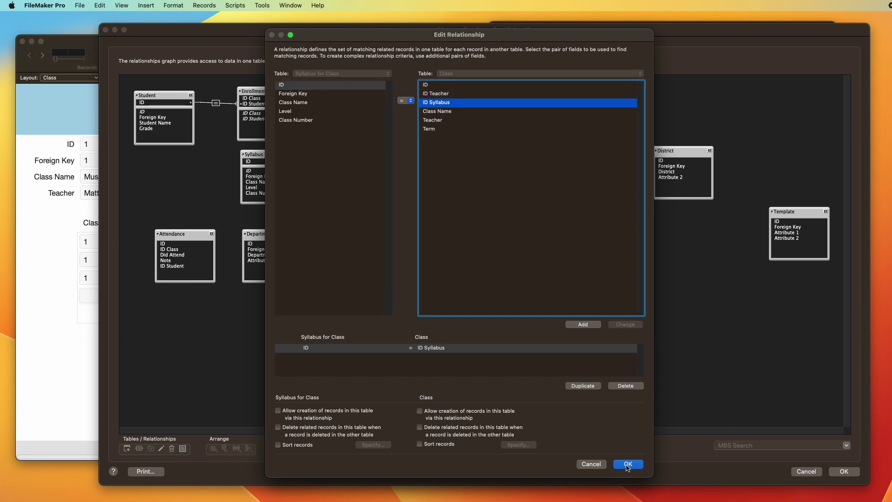
left_click(627, 465)
left_click(299, 154)
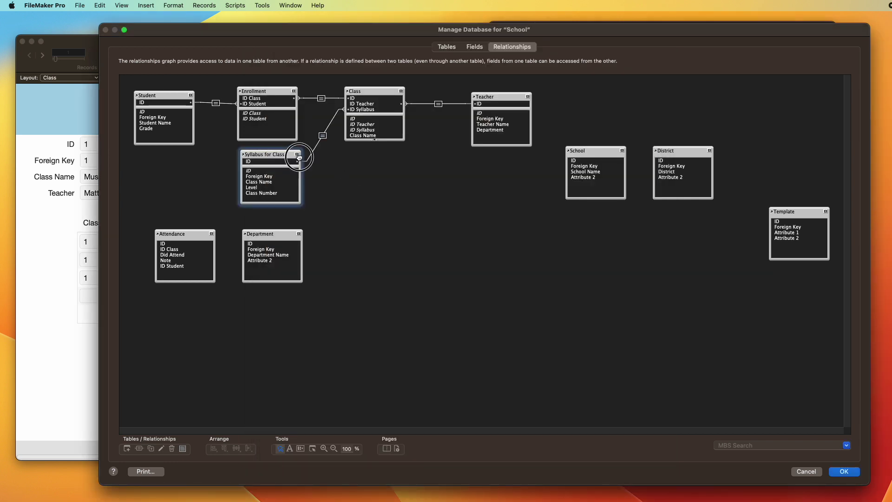
Step: Collapse the Enrollment and Syllabus for Class boxes and move Syllabus for Class near Enrollment
left_click(294, 91)
left_click(297, 154)
left_click_drag(272, 154, 276, 125)
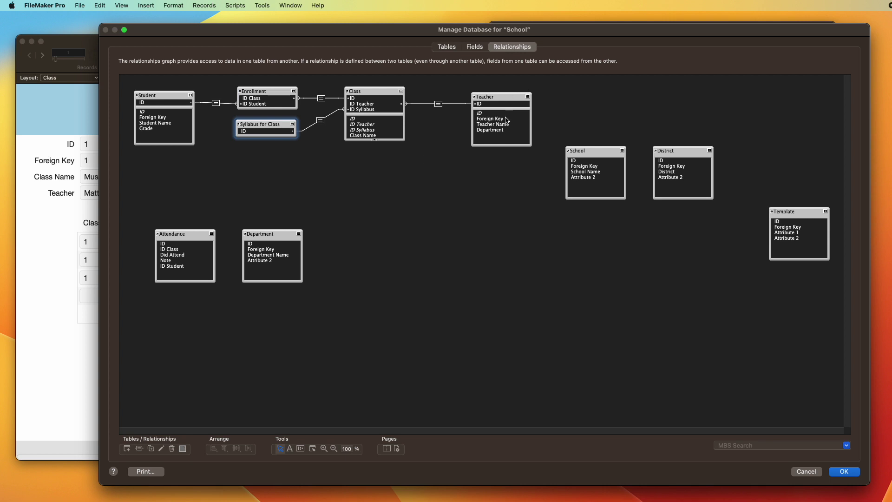
left_click(447, 48)
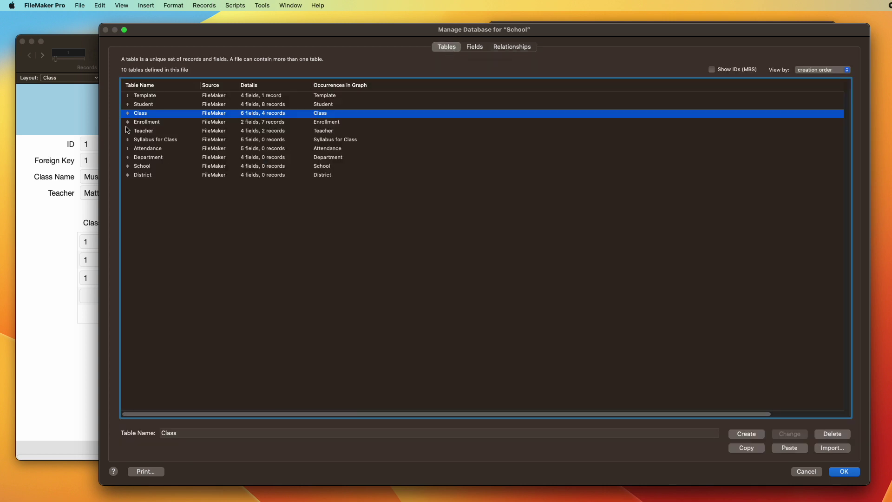
Step: Rename the Student table's Foreign Key field to ID Department
double_click(163, 104)
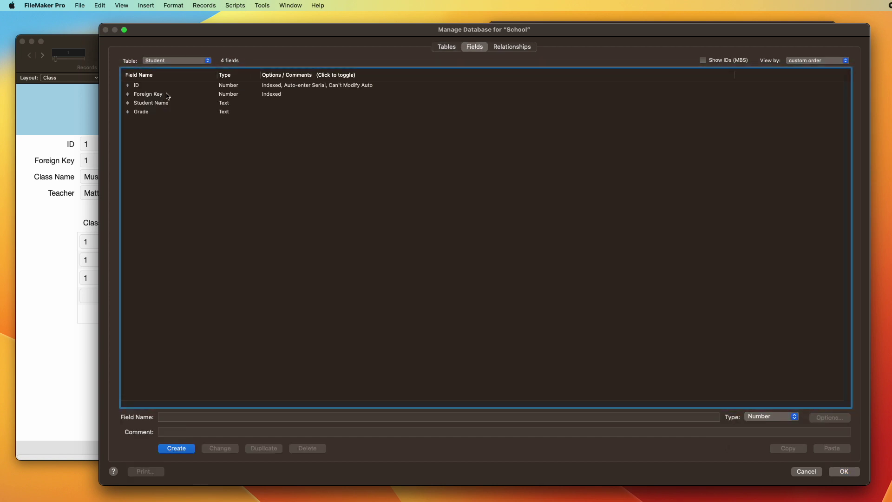
left_click(167, 95)
key("Tab")
key("BackSpace")
type("ID ")
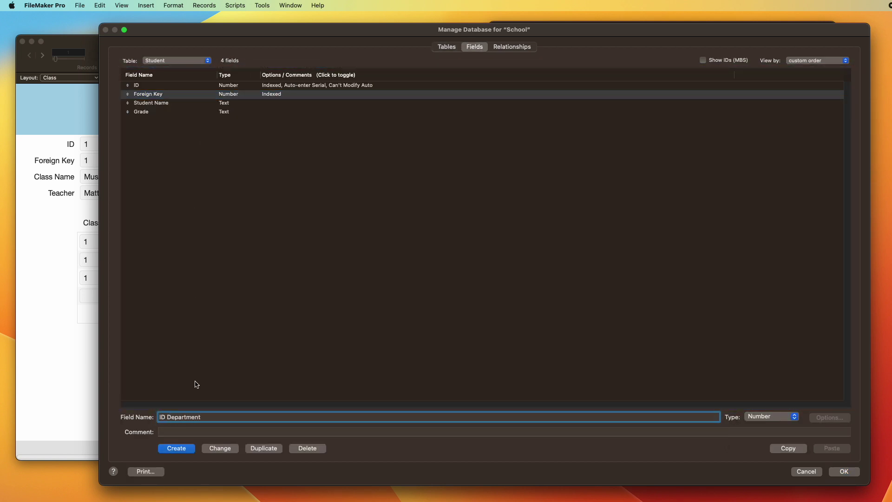
type("Department")
left_click(216, 449)
Step: Move Department right of centre and link Teacher's key field to Department's ID
left_click(519, 48)
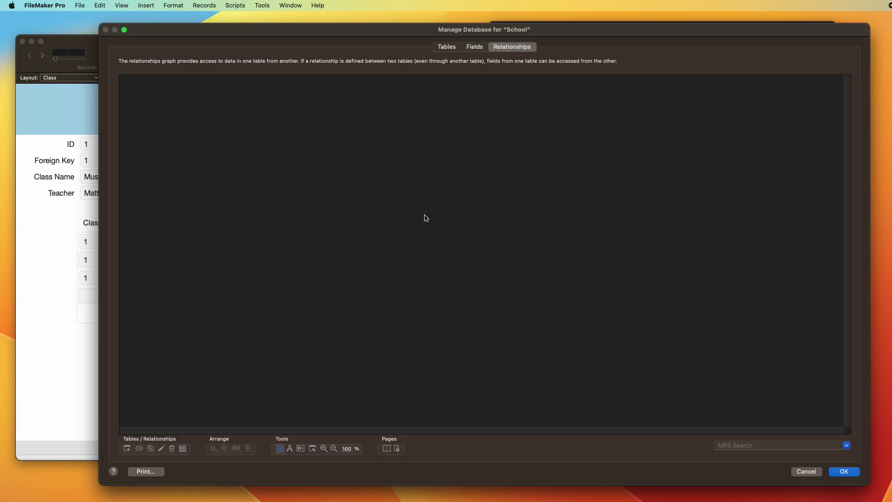
left_click(267, 233)
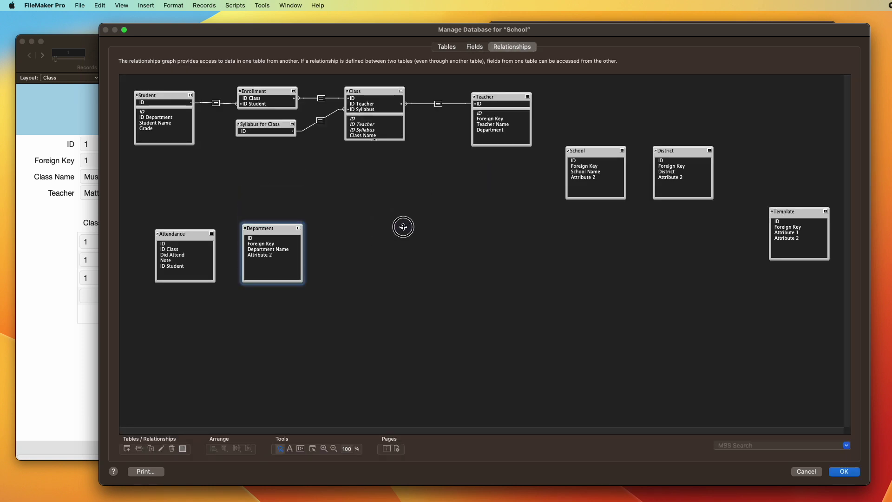
left_click_drag(264, 236, 451, 187)
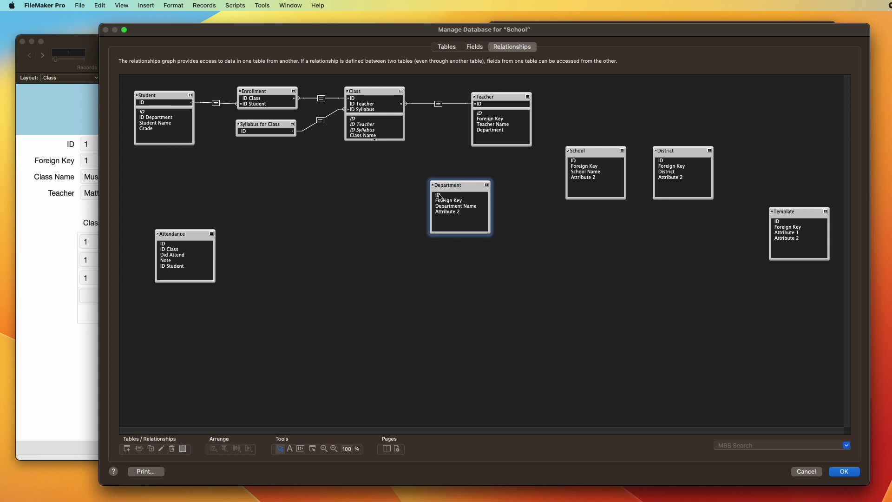
left_click_drag(493, 132, 439, 195)
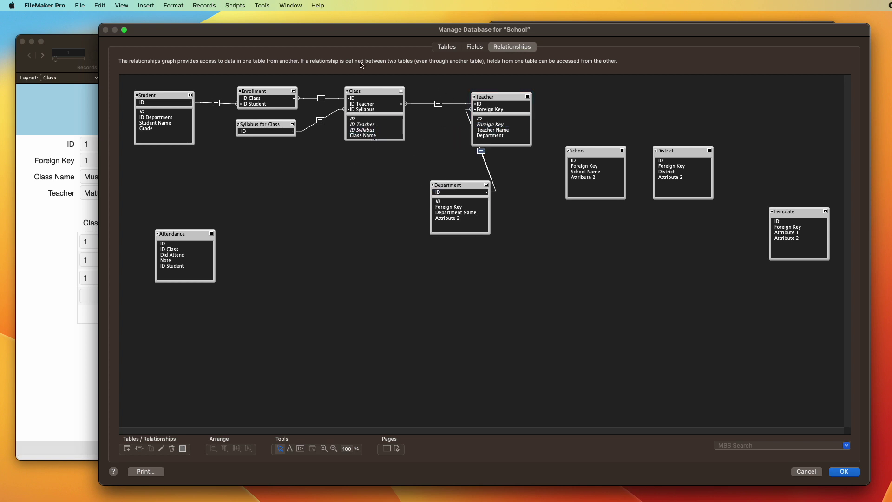
Step: Rename the Teacher table's Foreign Key field to ID Department
left_click(474, 47)
left_click(155, 97)
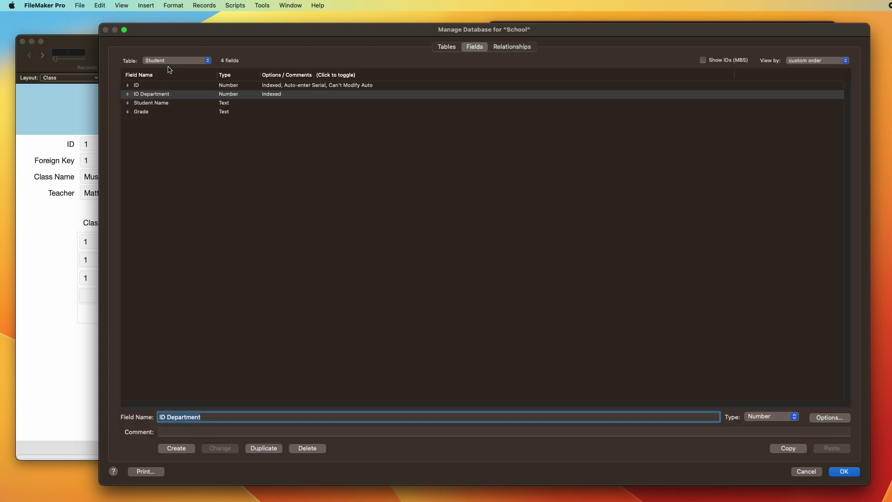
left_click_drag(173, 62, 176, 89)
left_click(169, 95)
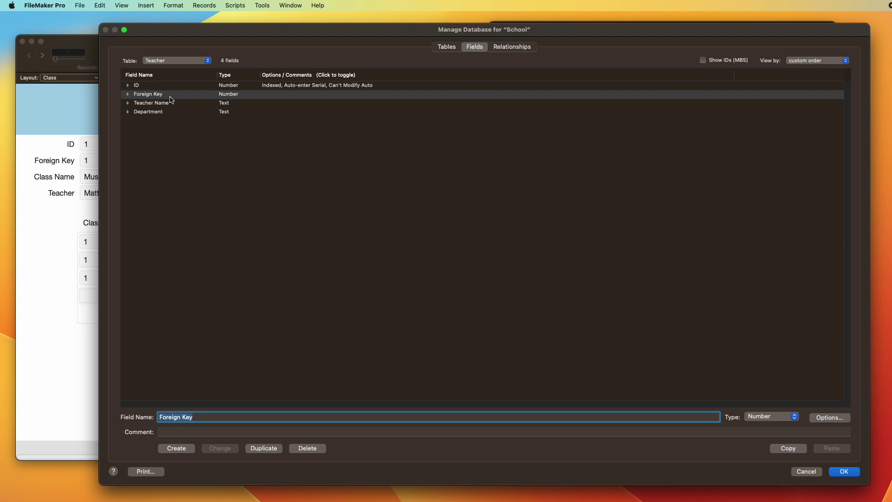
type("ID ")
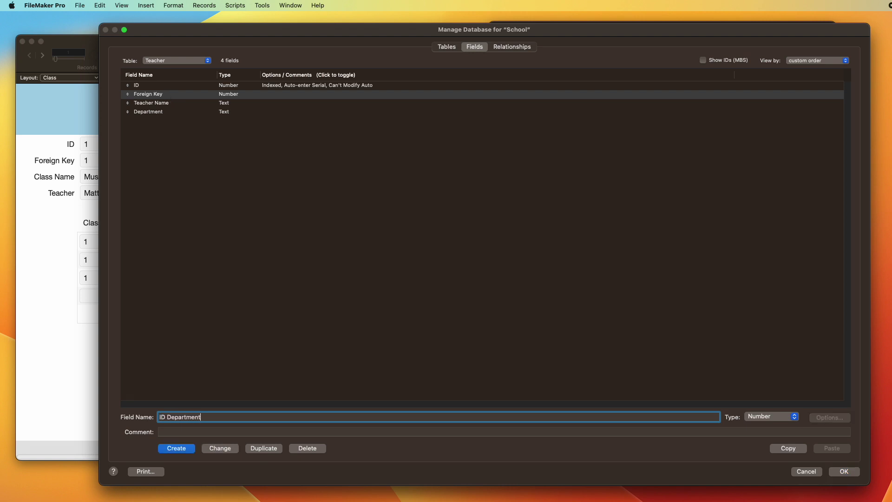
type("Department")
left_click(226, 449)
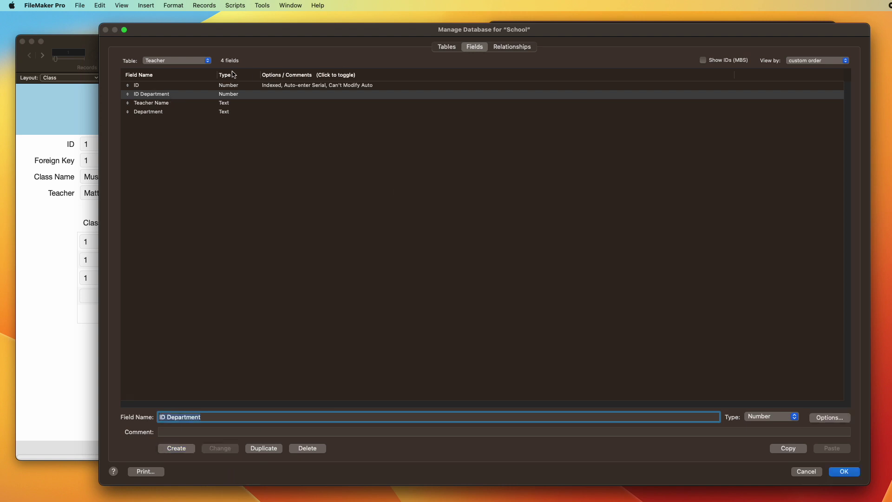
left_click(530, 50)
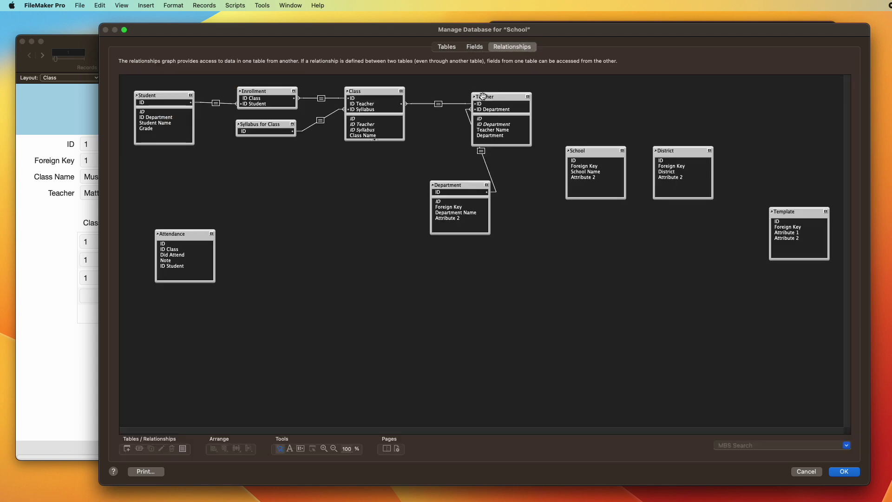
Step: Tidy the graph: collapse Department below Teacher, and raise School and District slightly
left_click_drag(457, 182, 493, 163)
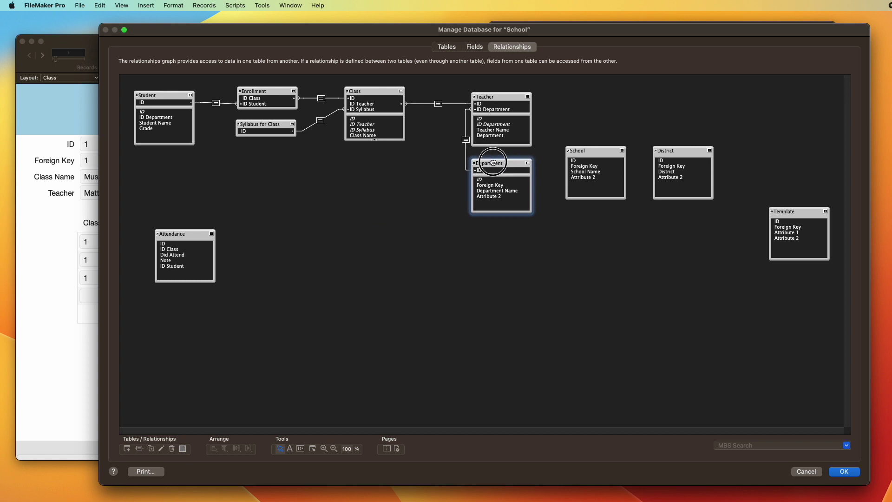
left_click(528, 163)
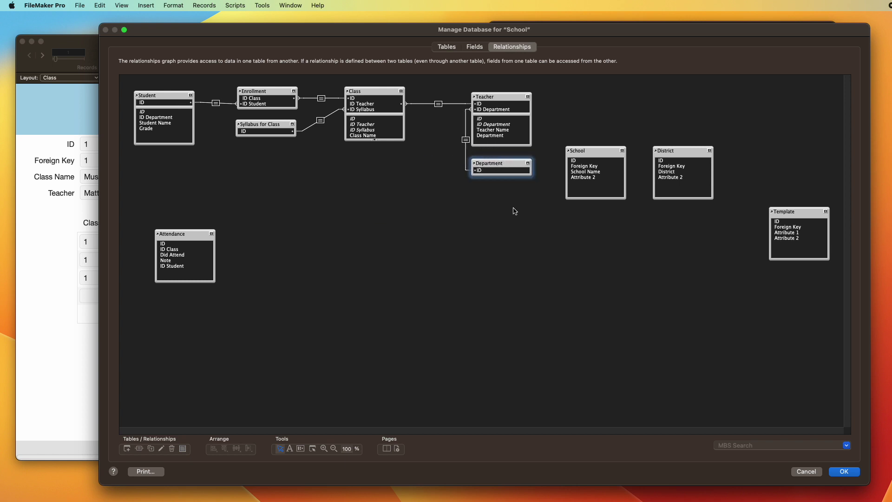
left_click_drag(603, 150, 601, 163)
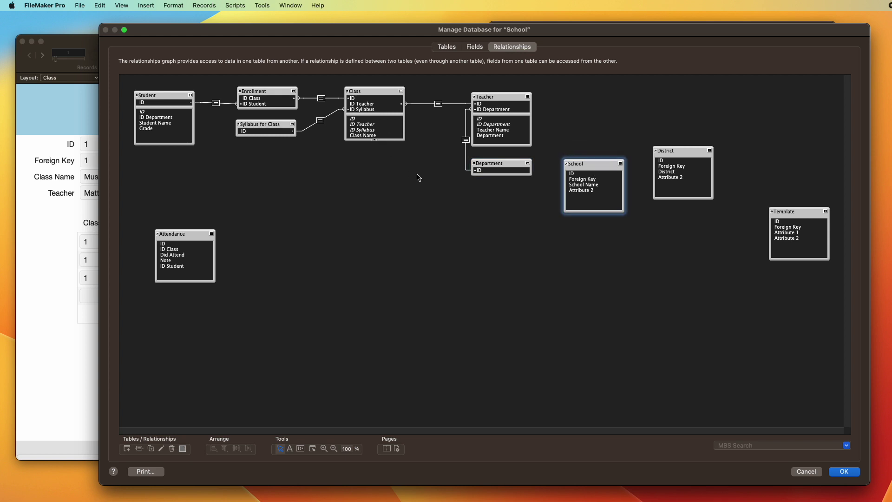
left_click_drag(592, 164, 590, 134)
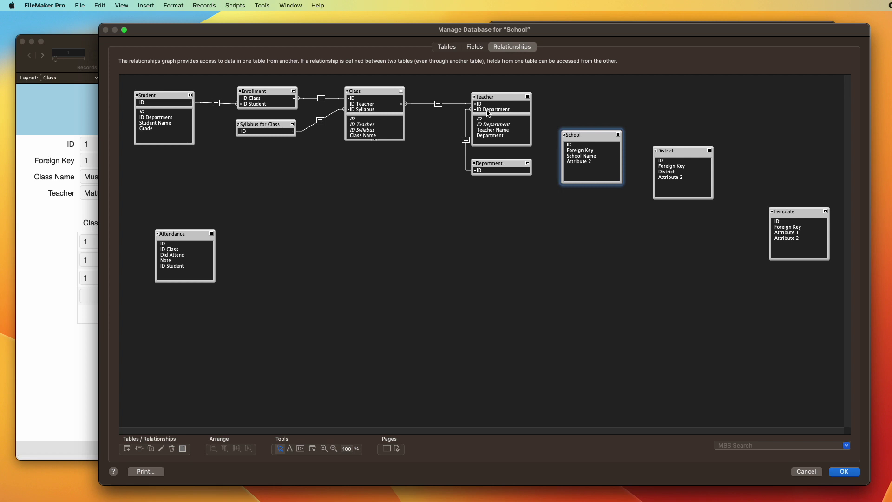
left_click(497, 162)
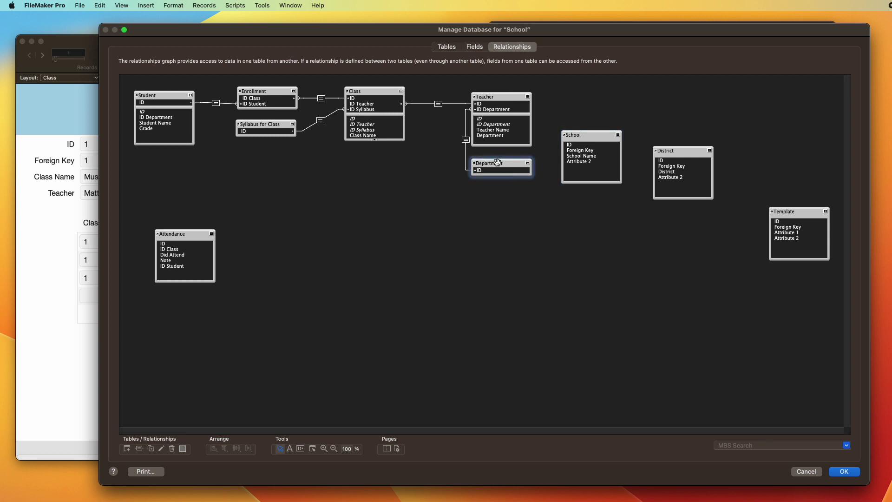
left_click(567, 137)
left_click_drag(691, 147, 706, 134)
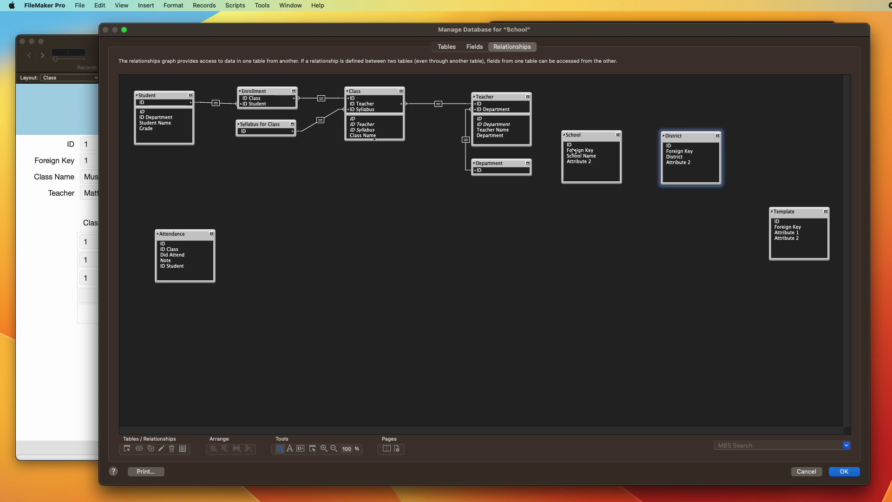
left_click(503, 164)
left_click(596, 140)
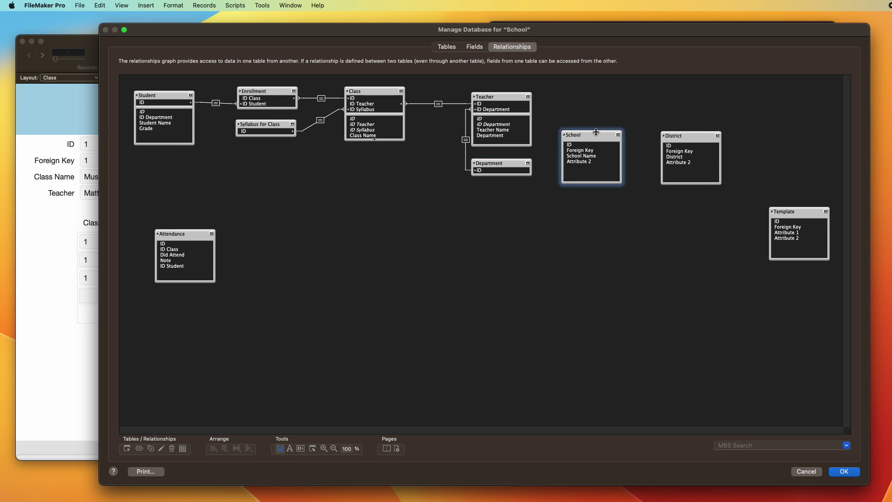
left_click(446, 47)
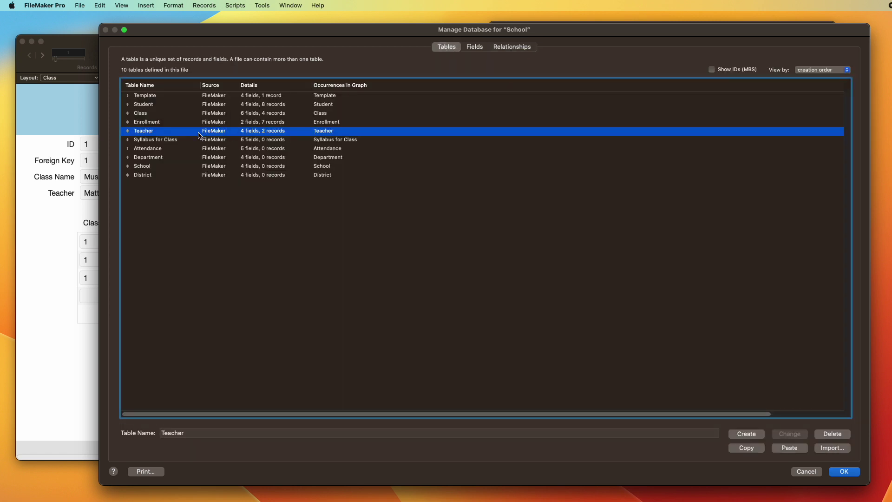
Step: Rename the Department table's Foreign Key field to ID School
left_click(169, 157)
double_click(181, 159)
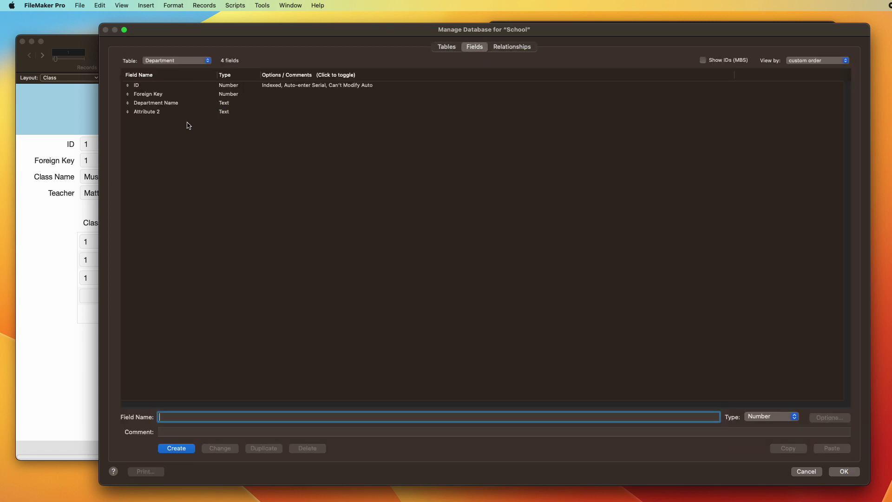
left_click(169, 95)
key("Tab")
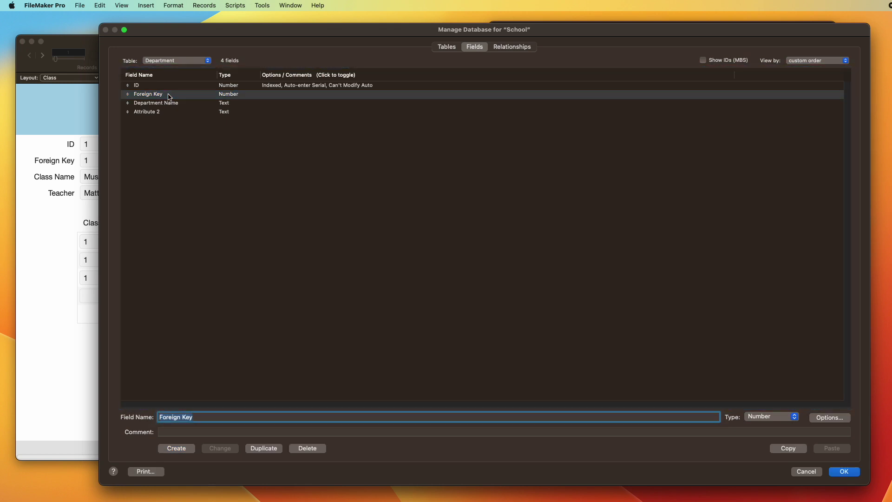
type("ID School")
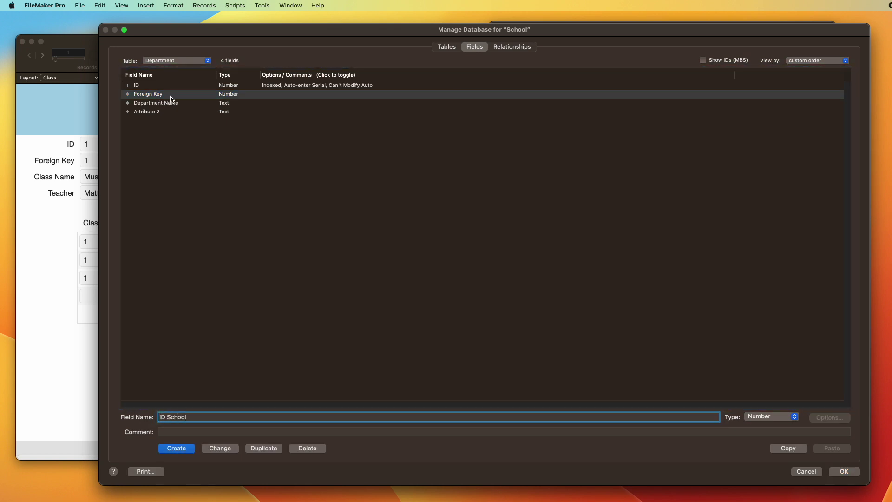
left_click(220, 448)
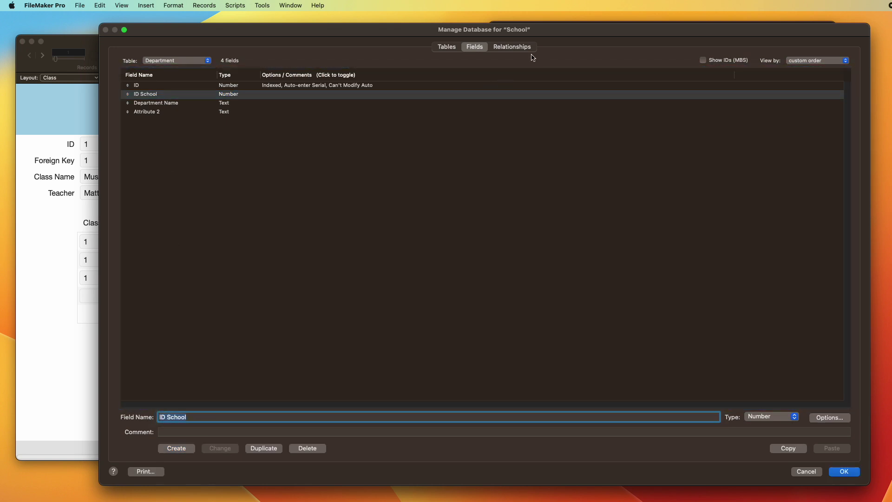
Step: Relate Department to School so Department's ID School matches School's ID
left_click(522, 49)
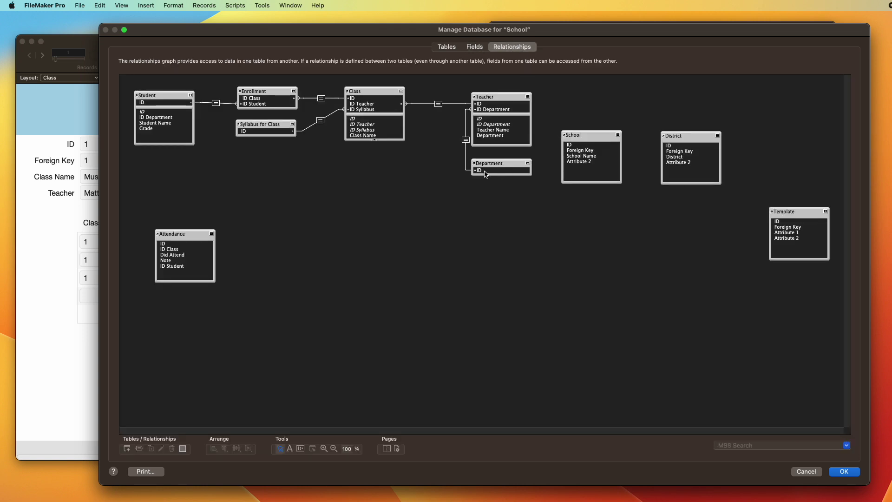
left_click_drag(511, 177, 581, 151)
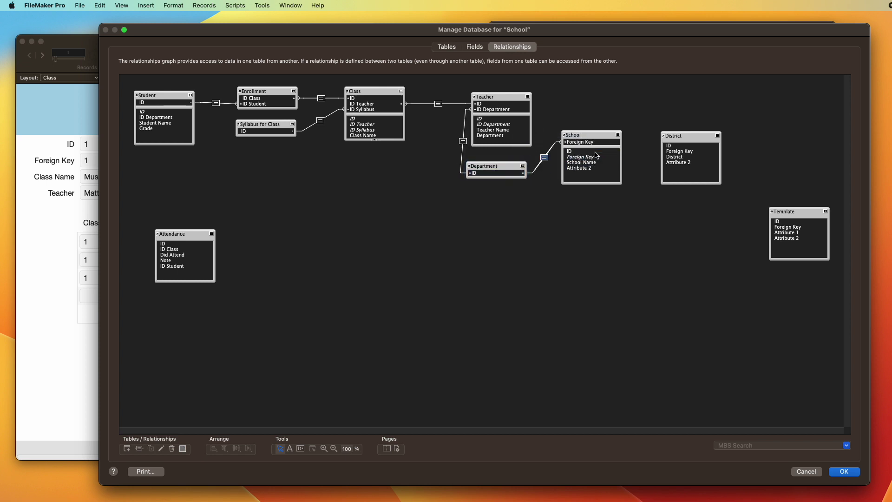
key("super+o")
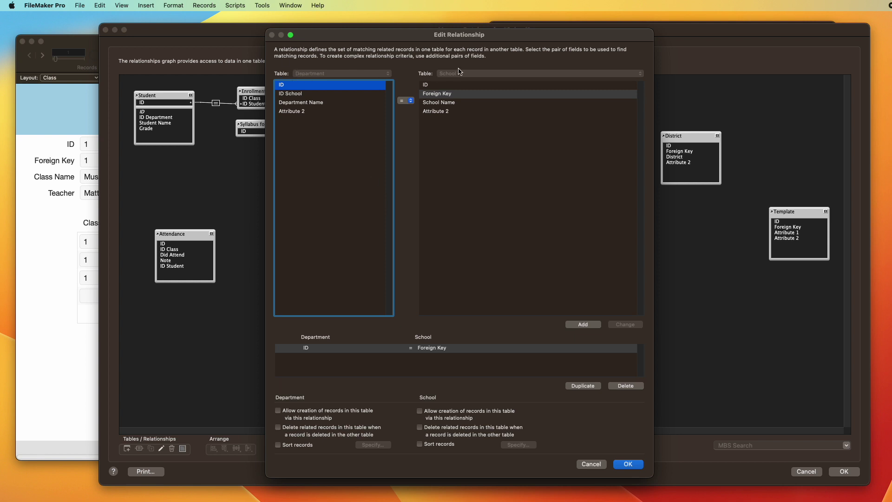
left_click(293, 94)
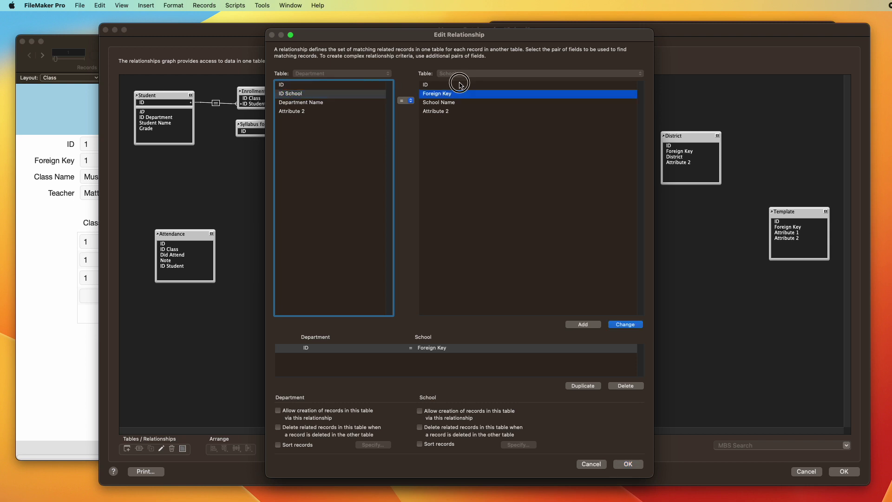
left_click(454, 85)
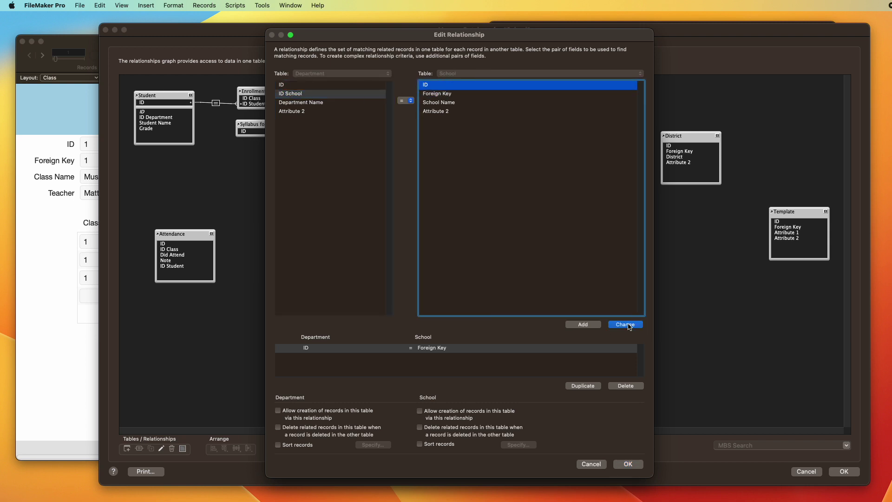
left_click(630, 324)
left_click(628, 464)
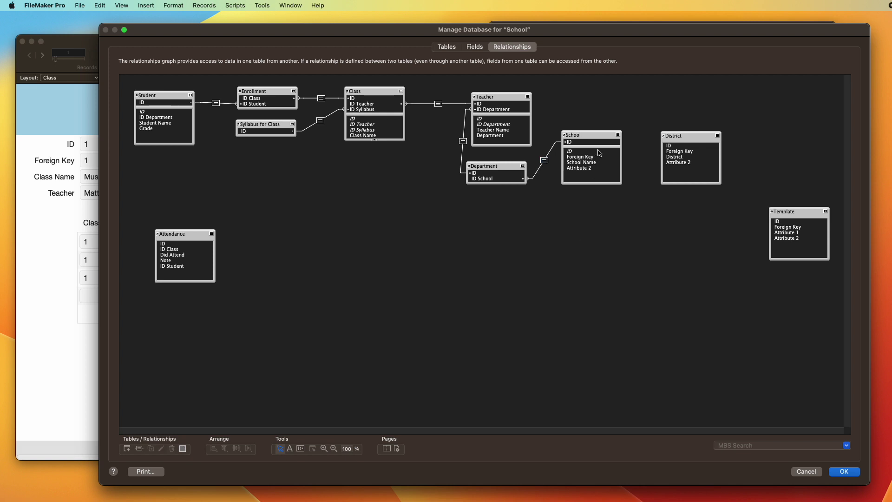
Step: Rename the School table's Foreign Key field to ID District
left_click(446, 46)
double_click(159, 170)
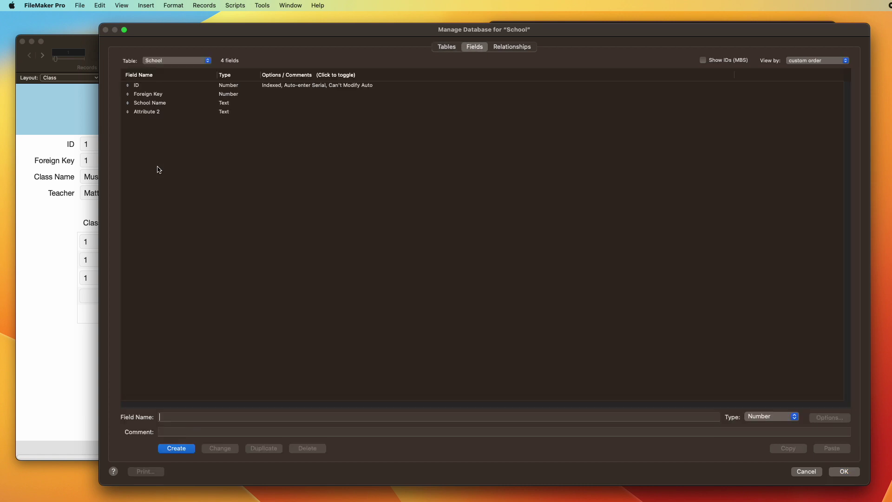
left_click(152, 96)
type("ID District")
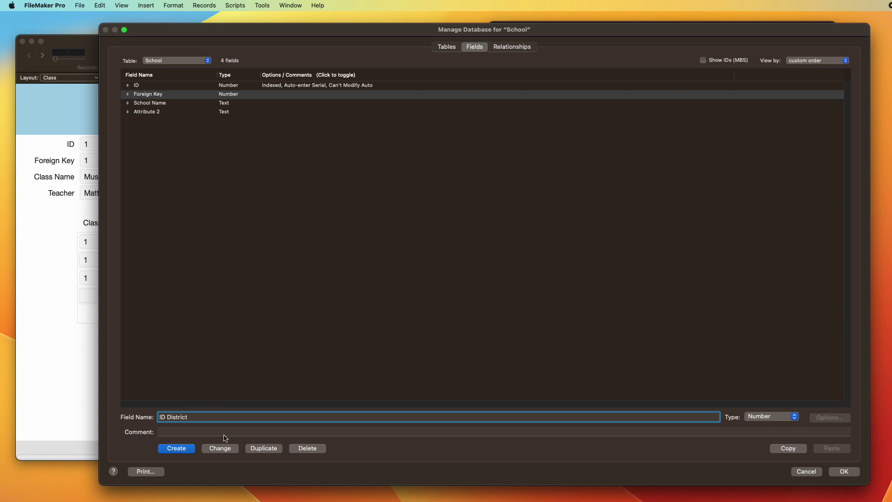
left_click(219, 448)
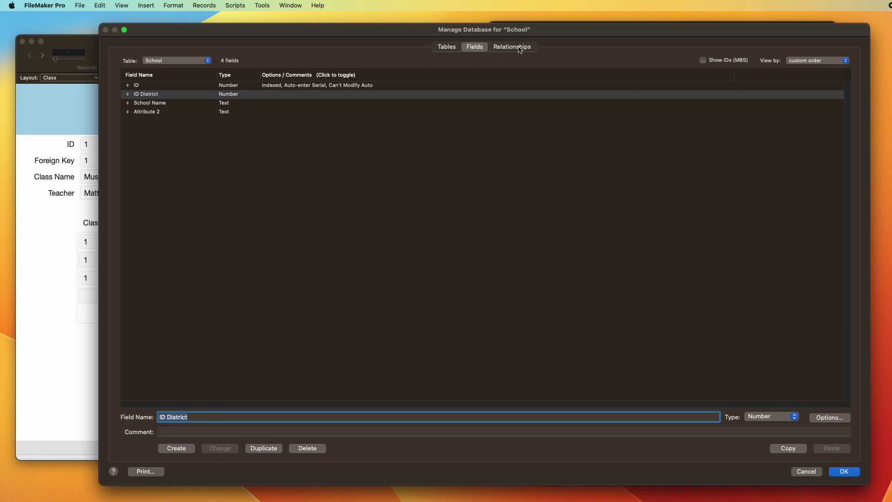
Step: Draw a School–District relationship matching ID District to District's ID
left_click(519, 49)
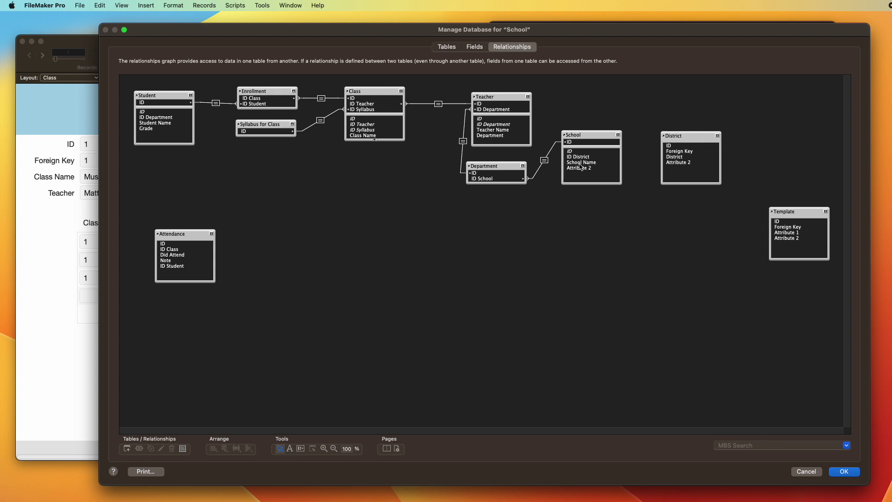
left_click_drag(580, 170, 695, 145)
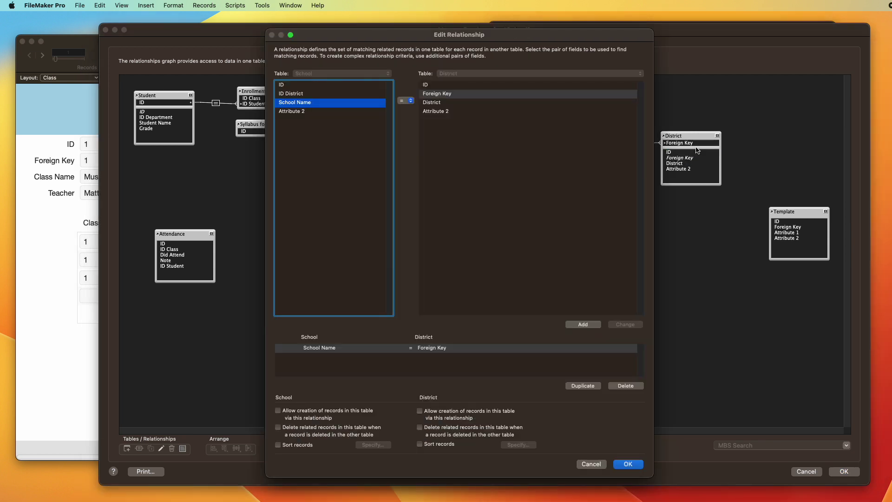
left_click(314, 97)
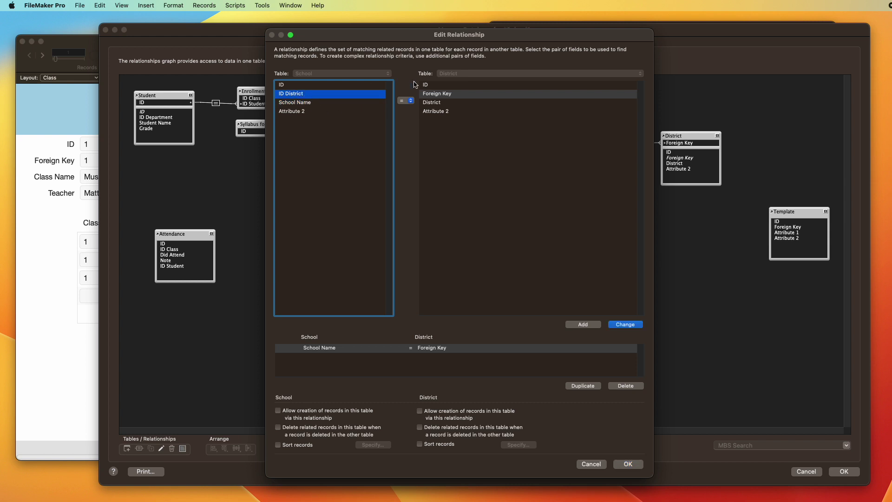
left_click(437, 85)
key("Return")
key("Return")
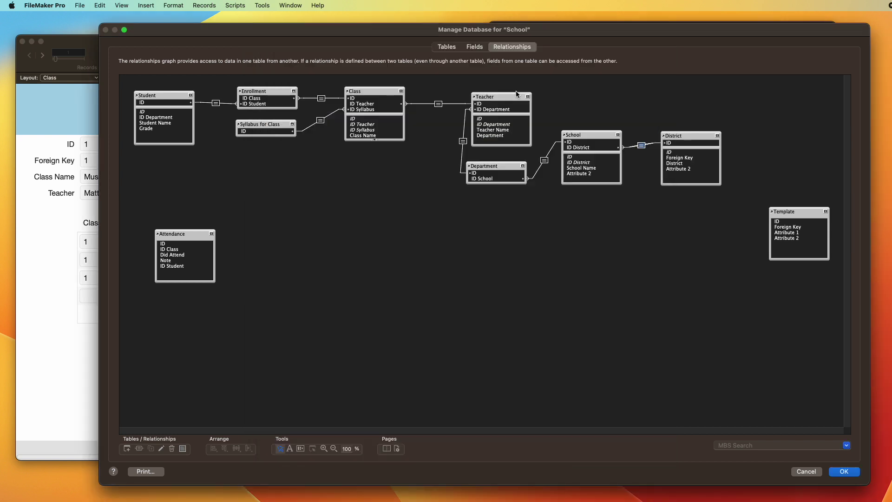
Step: Move the Attendance table occurrence just below and right of Student
left_click_drag(198, 233, 364, 224)
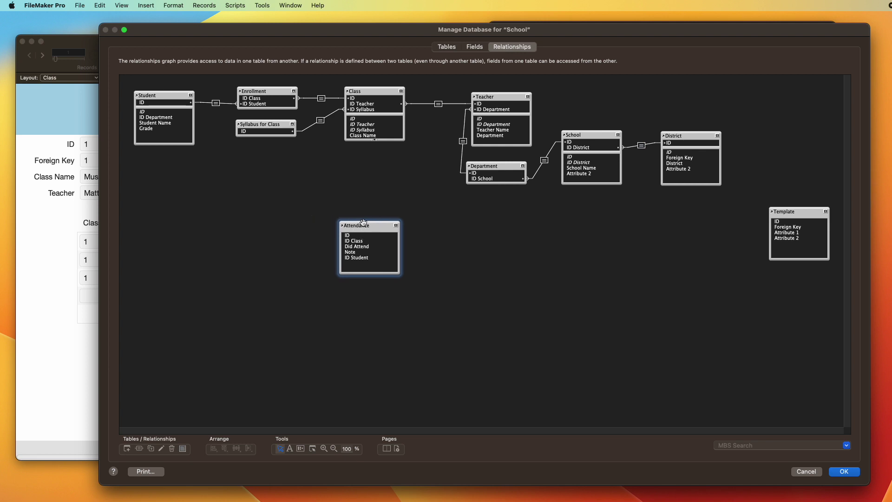
left_click_drag(365, 236, 376, 205)
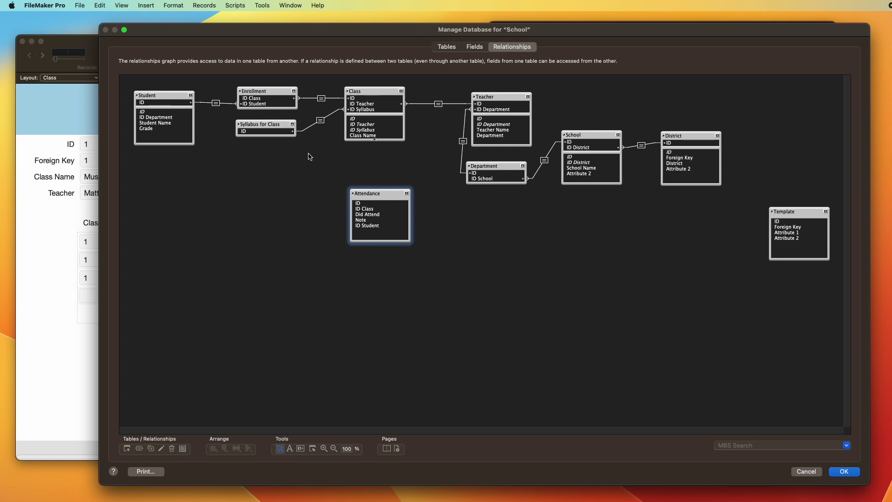
left_click_drag(376, 194, 317, 181)
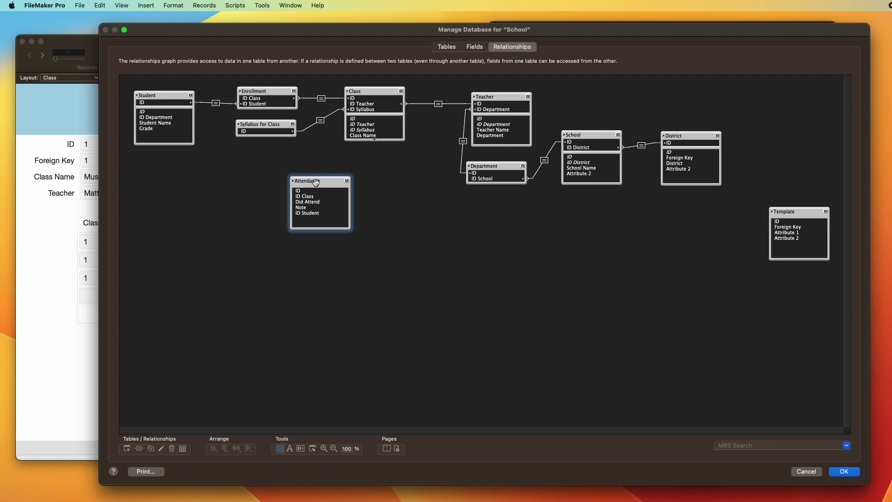
left_click_drag(316, 181, 259, 166)
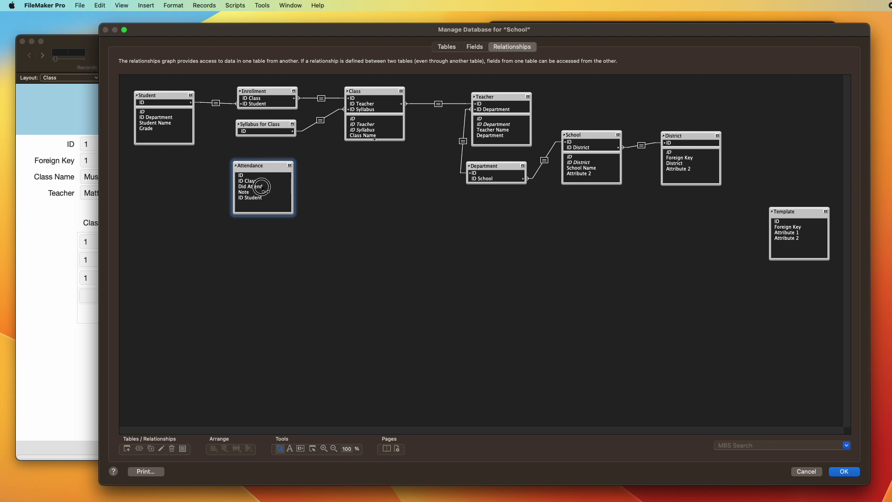
Step: Link Student's ID to Attendance's ID Student
left_click_drag(258, 186, 154, 107)
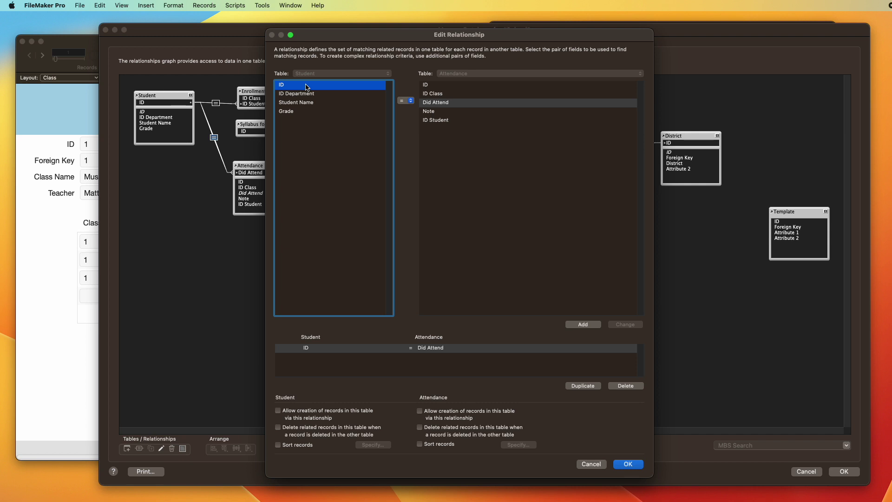
left_click(452, 121)
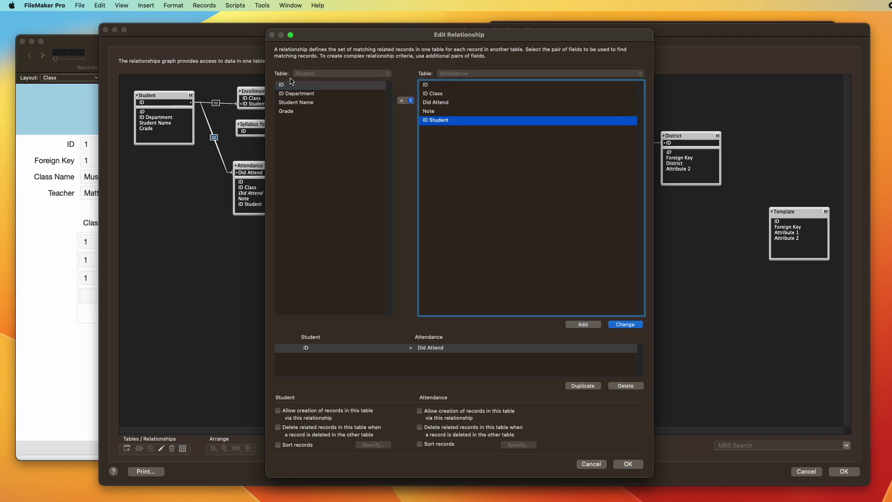
key("Return")
key("Return")
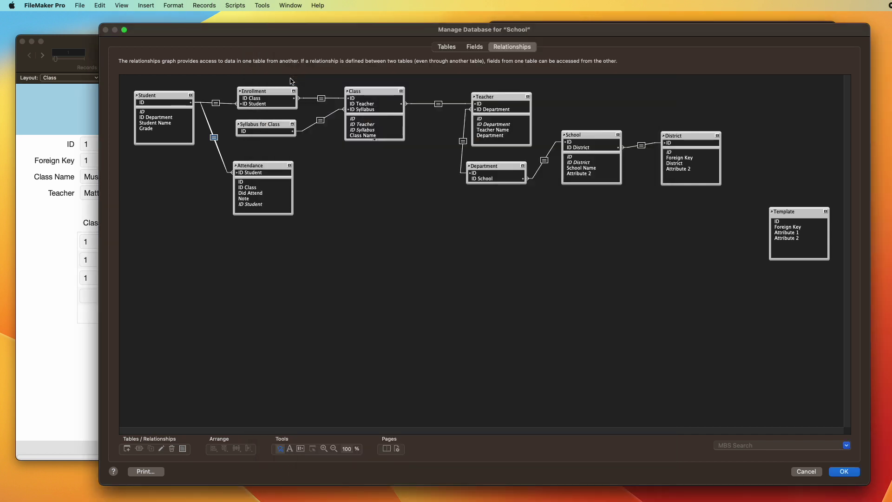
Step: Confirm the Student–Attendance relationship and cycle the Student table's field display
left_click(290, 166)
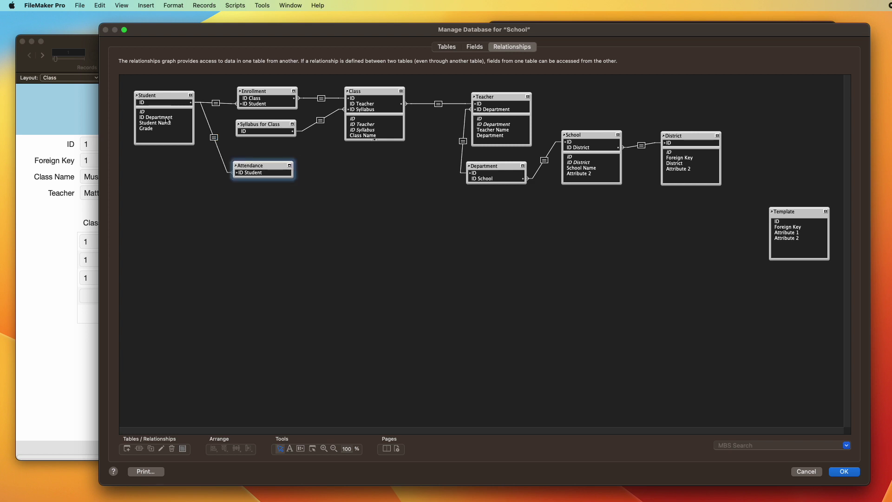
left_click(168, 118)
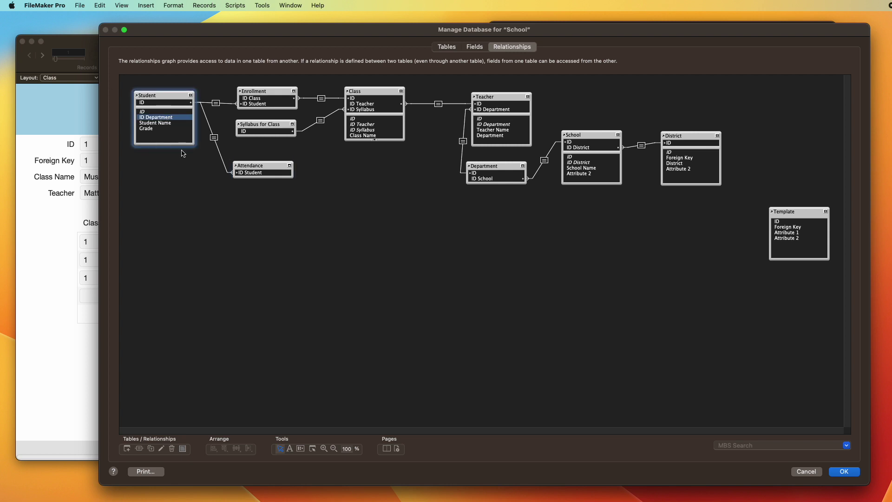
left_click(190, 95)
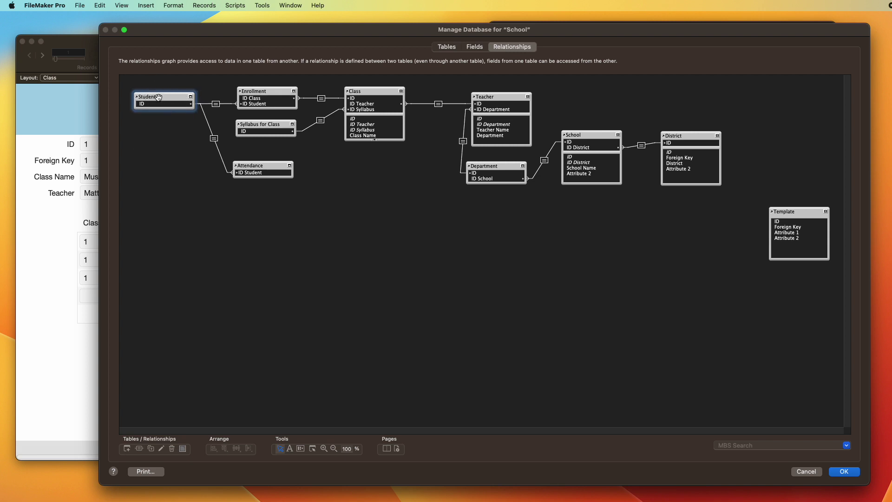
left_click(190, 96)
left_click(191, 96)
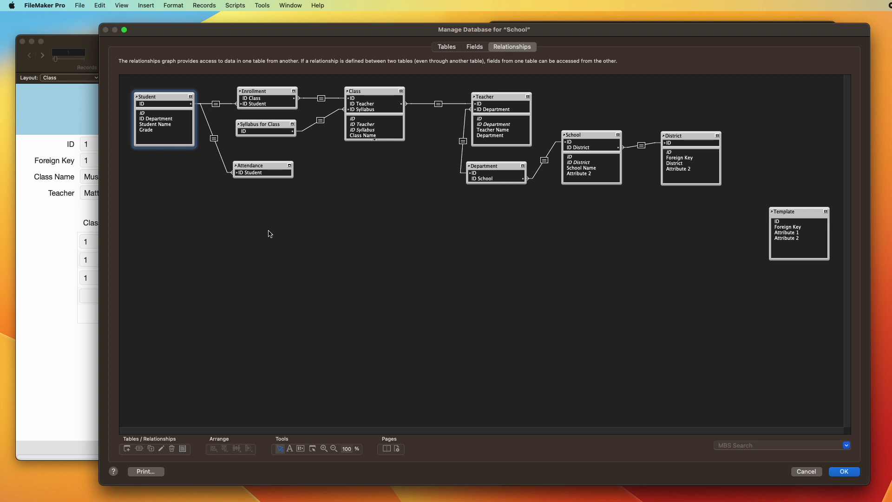
Step: Shift all tables down, then place District and School side by side at the top
key("super+a")
left_click_drag(260, 93, 266, 227)
left_click(275, 183)
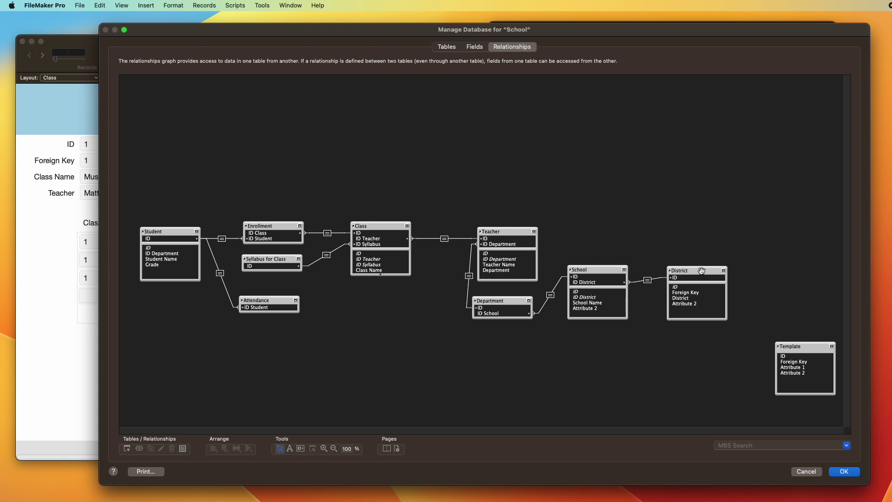
left_click_drag(702, 271, 180, 112)
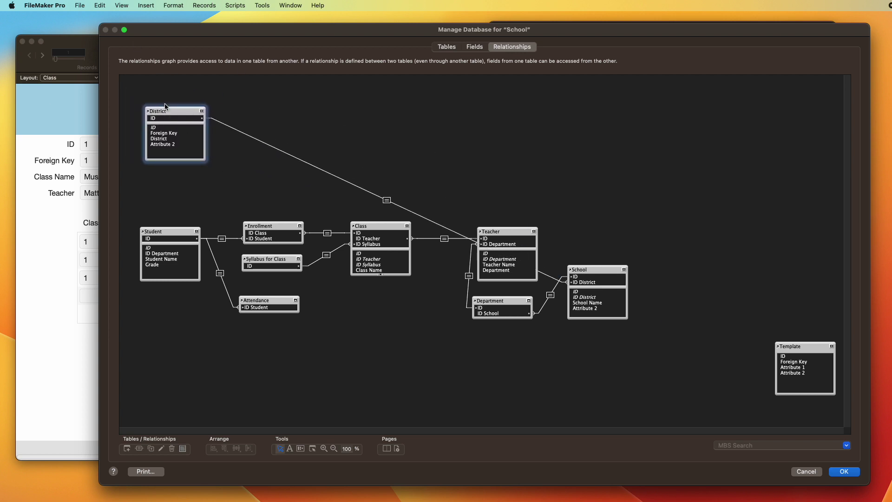
left_click_drag(607, 270, 301, 106)
Step: Review the District–School relationship and move Department up beside School
left_click(234, 119)
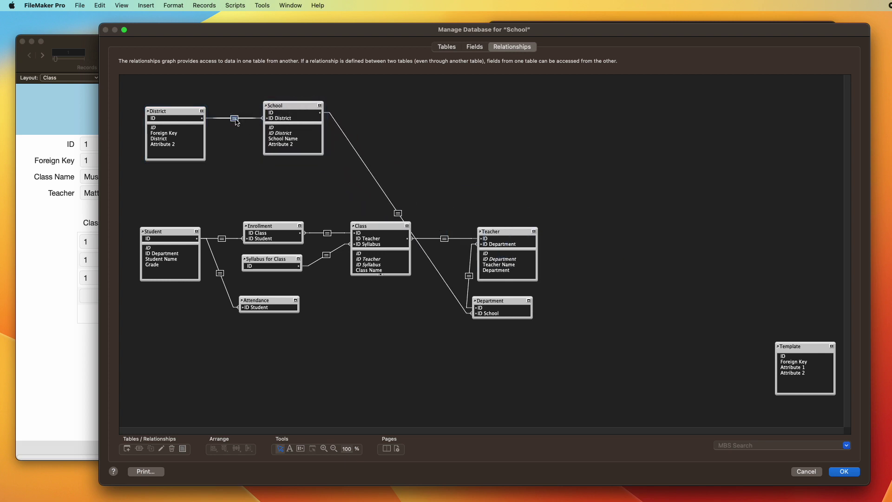
double_click(236, 119)
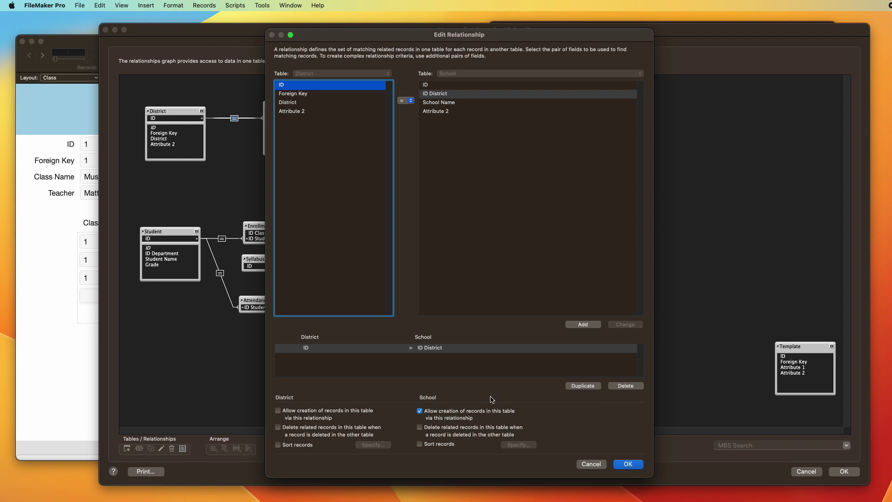
key("Return")
left_click_drag(284, 104, 281, 105)
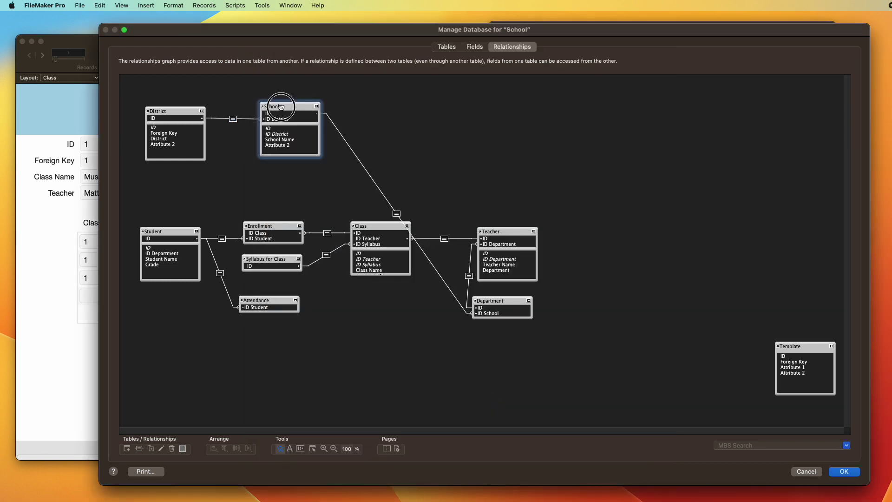
left_click_drag(503, 298, 400, 90)
Step: Allow creation of Department and Teacher records through their relationships, with Teacher right of Department
left_click(347, 115)
double_click(348, 116)
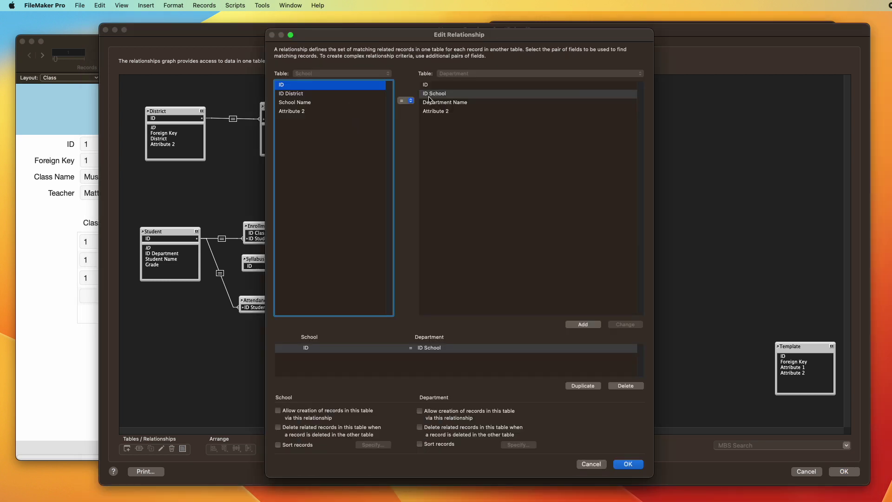
left_click(420, 411)
key("Return")
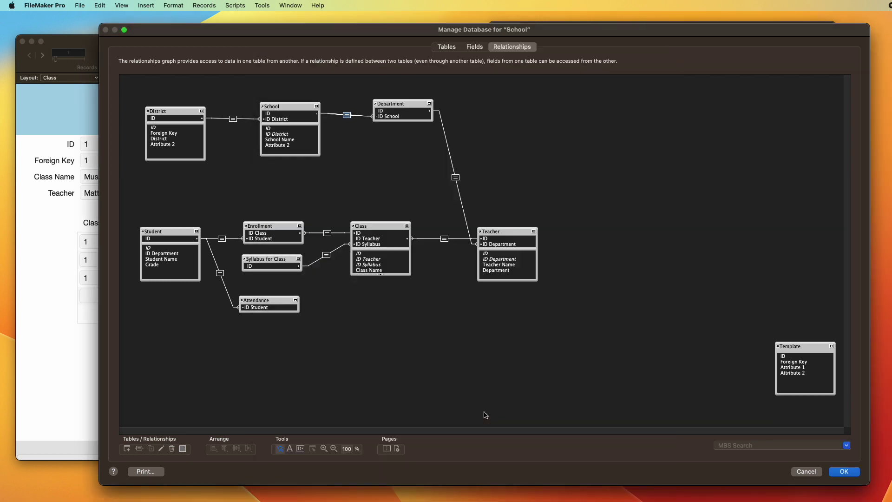
left_click_drag(508, 234, 519, 112)
double_click(461, 115)
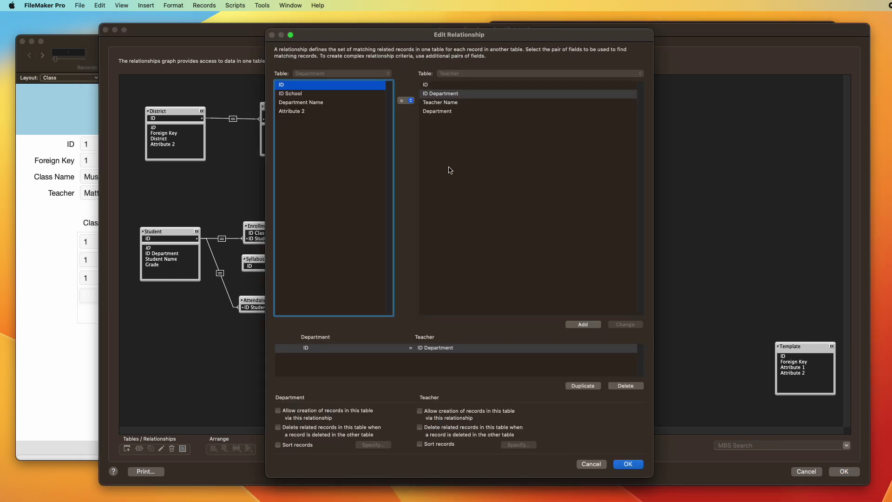
left_click(449, 414)
key("Return")
Step: Line up Class right of Teacher and review the Teacher–Class relationship
left_click_drag(361, 227, 617, 119)
left_click_drag(352, 364, 268, 236)
left_click_drag(202, 230, 756, 176)
left_click_drag(620, 118, 617, 106)
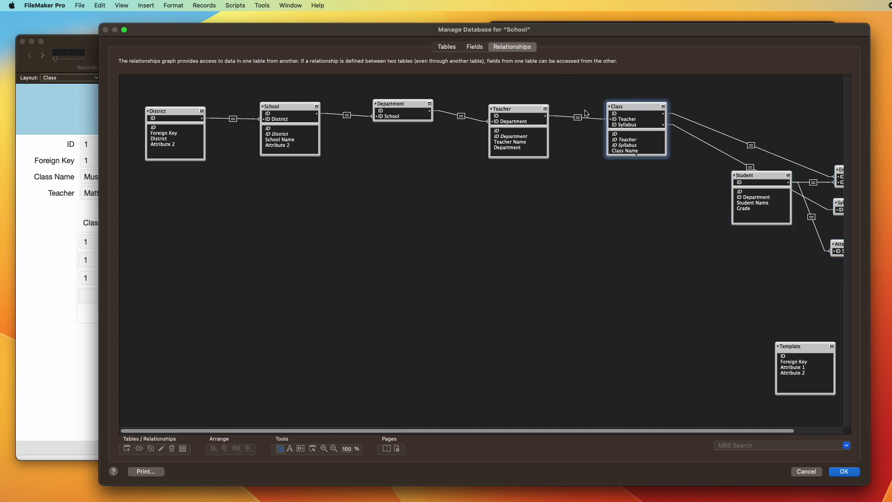
left_click(578, 118)
double_click(578, 118)
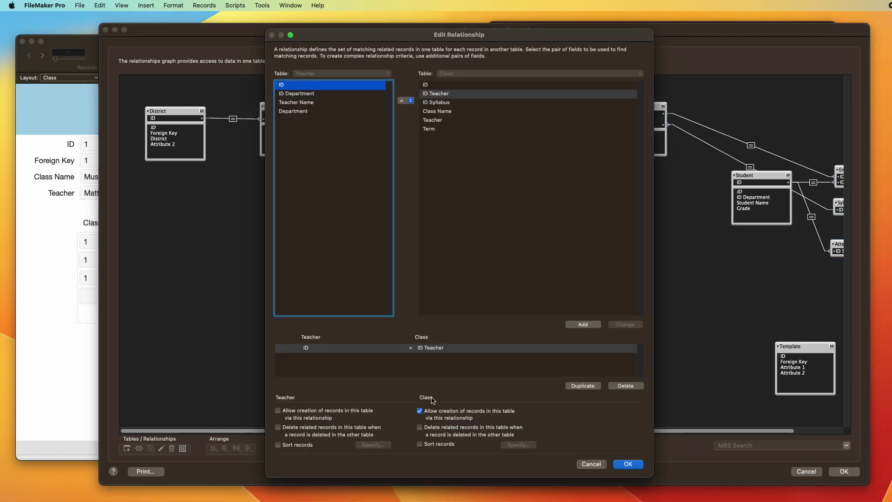
key("Return")
Step: Bring Enrollment and Student into the top row after Class
left_click_drag(370, 433, 419, 433)
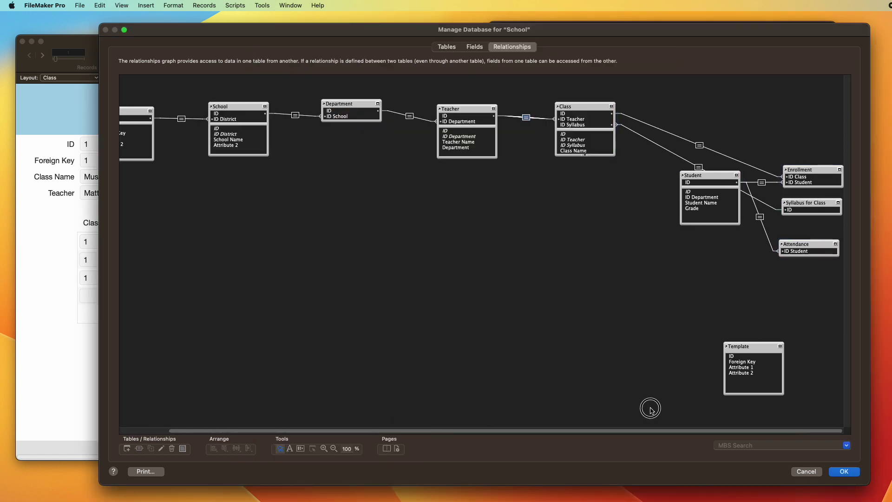
left_click_drag(814, 170, 724, 112)
double_click(656, 117)
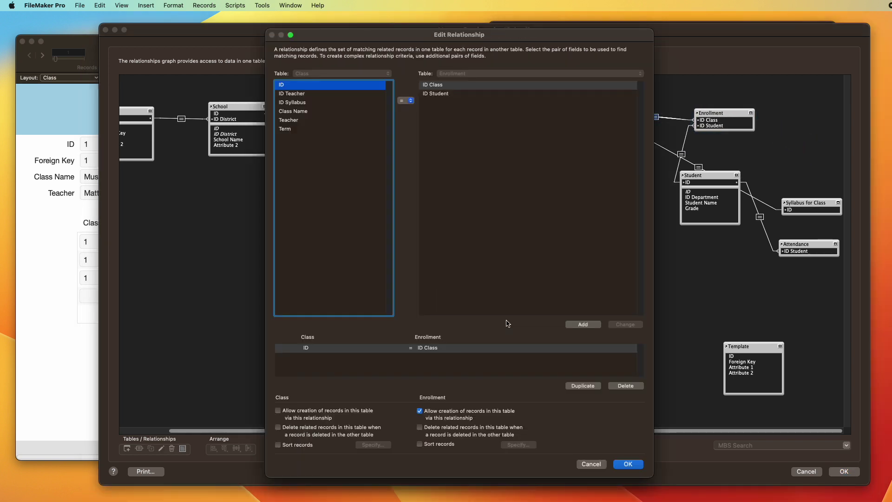
key("Return")
left_click_drag(688, 171, 791, 165)
left_click_drag(706, 176, 815, 114)
scroll(736, 438, "right", 2)
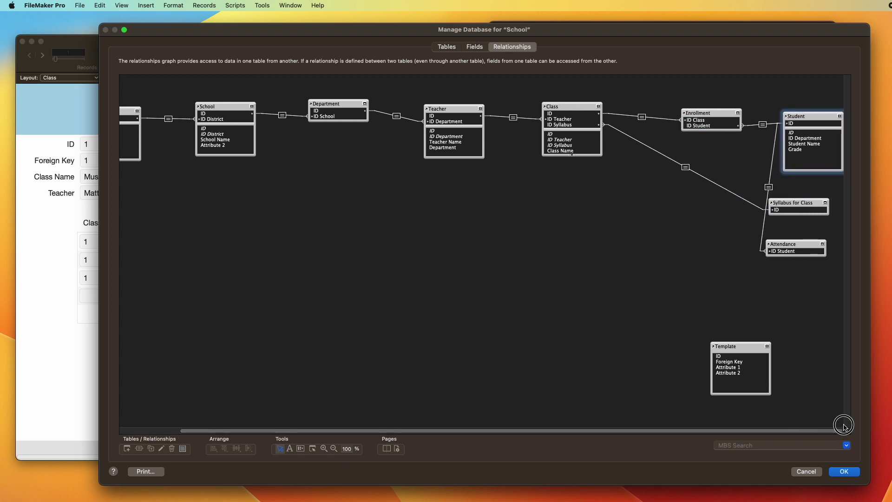
Step: Place the Syllabus for Class table just below Class
left_click_drag(787, 202, 554, 190)
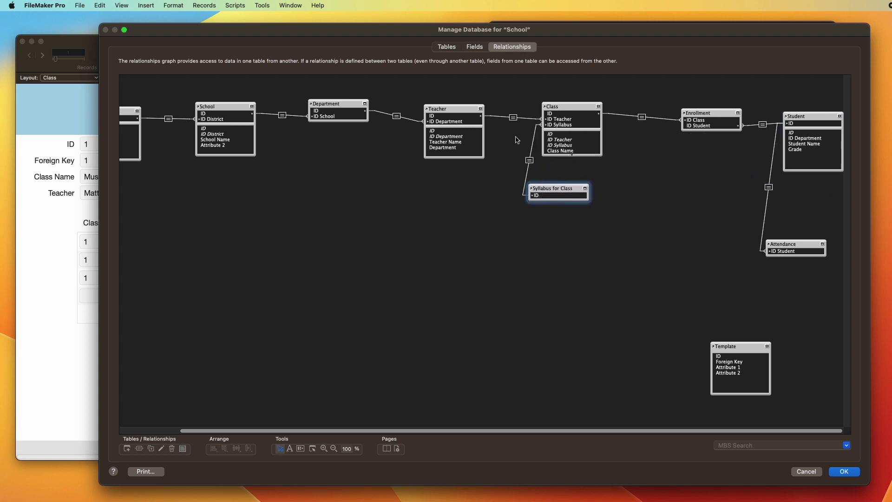
left_click(456, 109)
left_click(564, 108)
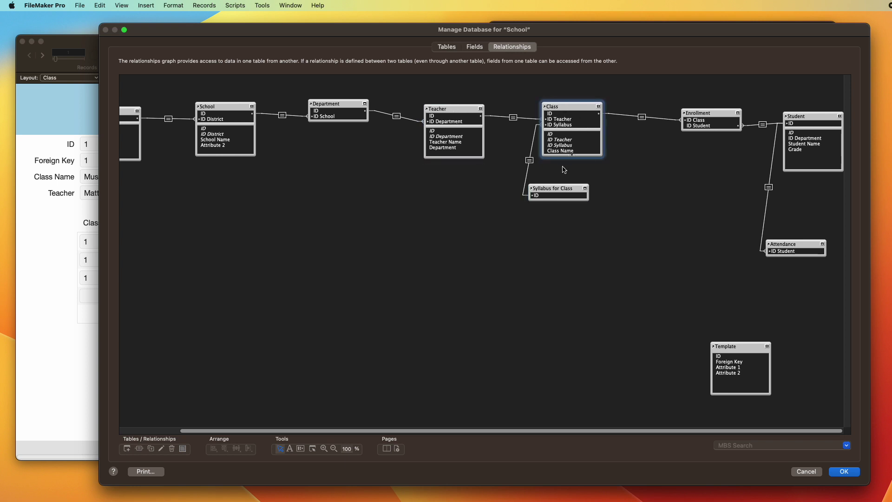
left_click(560, 187)
left_click_drag(561, 187, 572, 174)
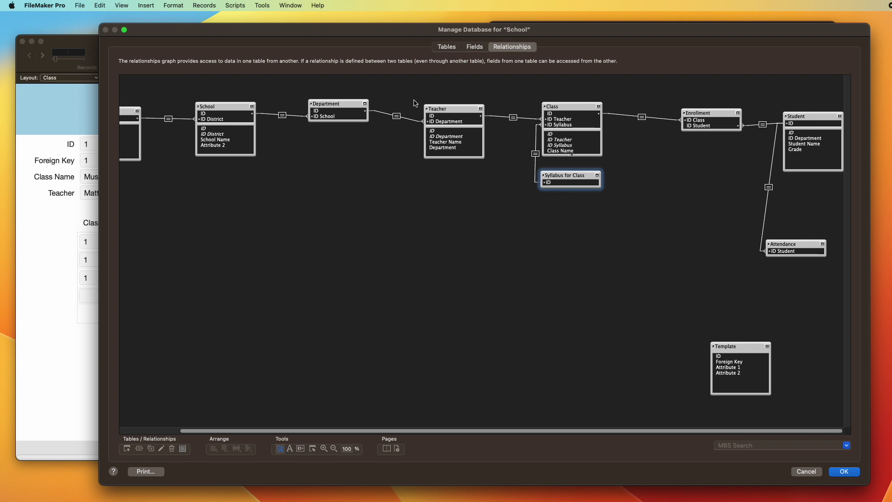
left_click(442, 109)
left_click(557, 173)
Step: Tighten Enrollment and Student together and move Attendance beside Student
left_click_drag(707, 112, 686, 105)
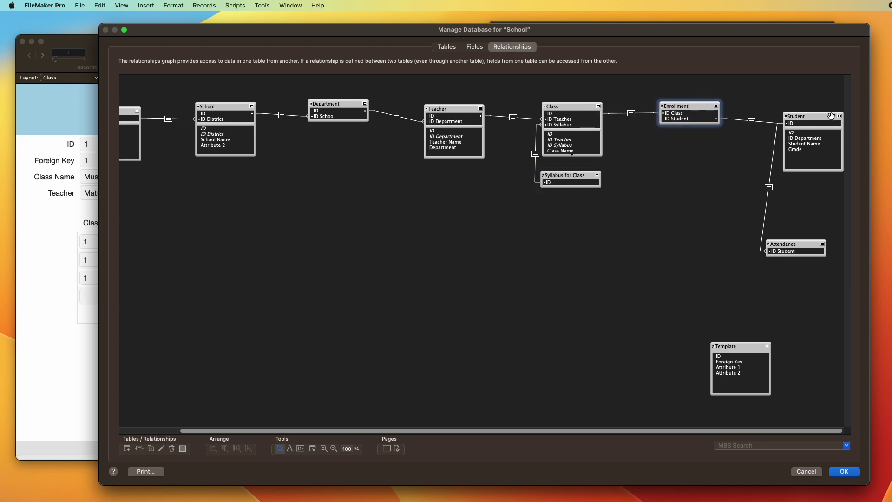
mouse_move(829, 116)
left_mouse_down()
mouse_move(795, 111)
mouse_move(814, 110)
left_mouse_up()
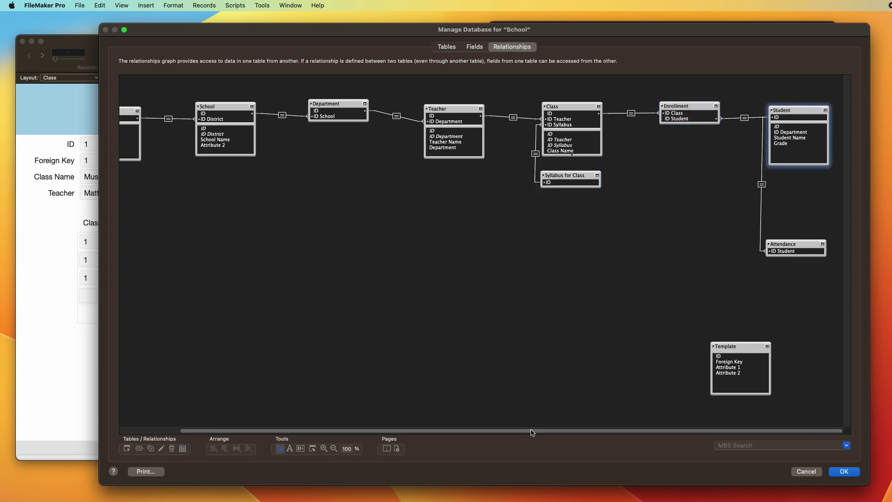
left_click(680, 107)
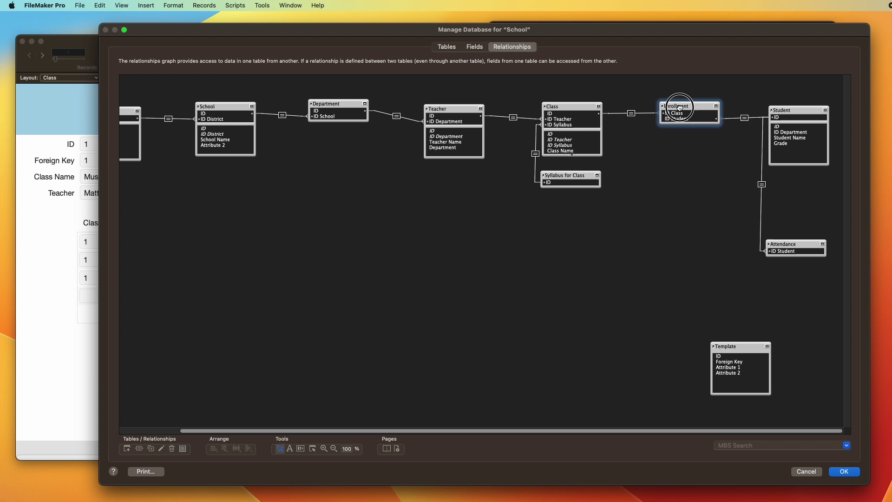
left_click(784, 109)
left_click(779, 244)
left_click_drag(779, 244, 719, 113)
Step: Allow creating Attendance records through the Student–Attendance relationship
double_click(674, 118)
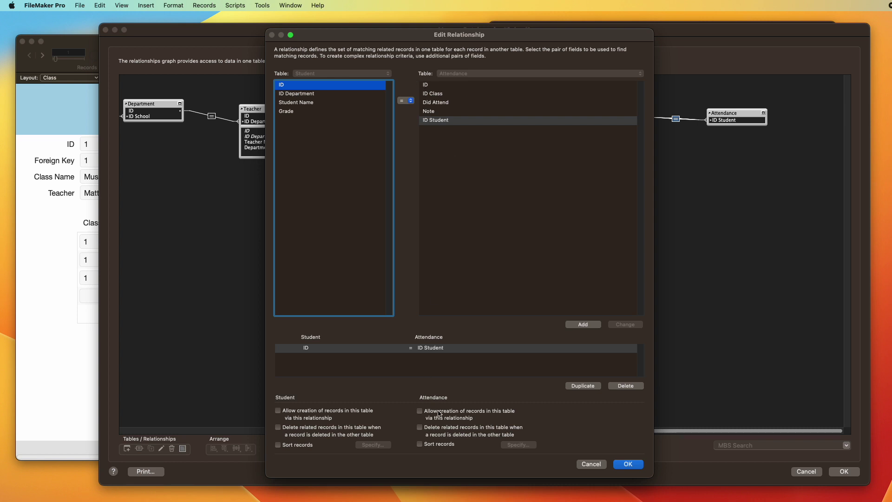
left_click(439, 412)
key("Return")
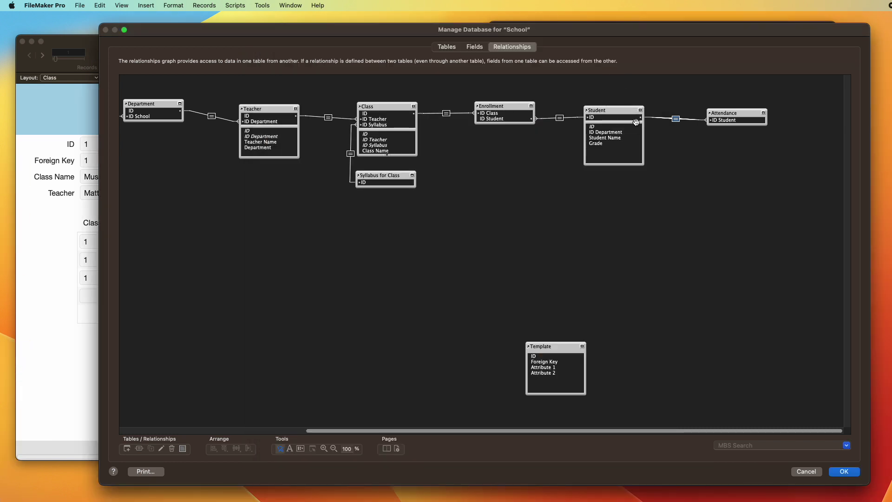
left_click(641, 112)
left_click(641, 110)
left_click(641, 111)
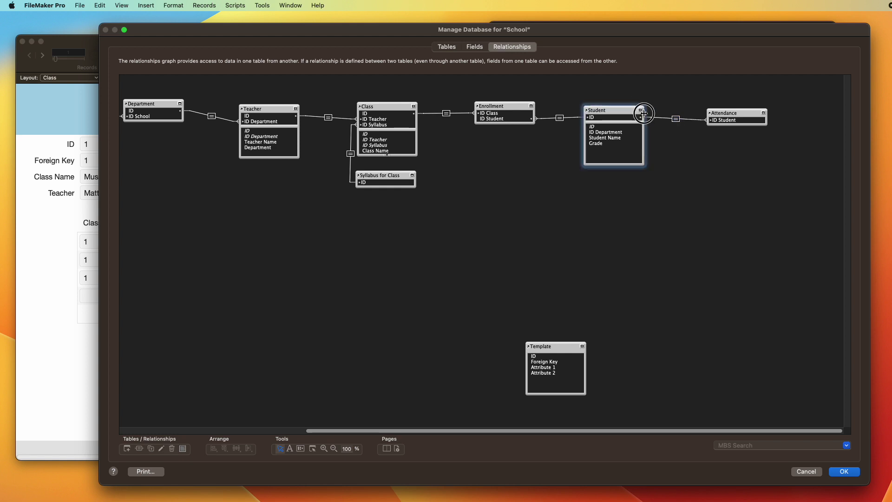
left_click(641, 110)
left_click_drag(483, 430, 278, 416)
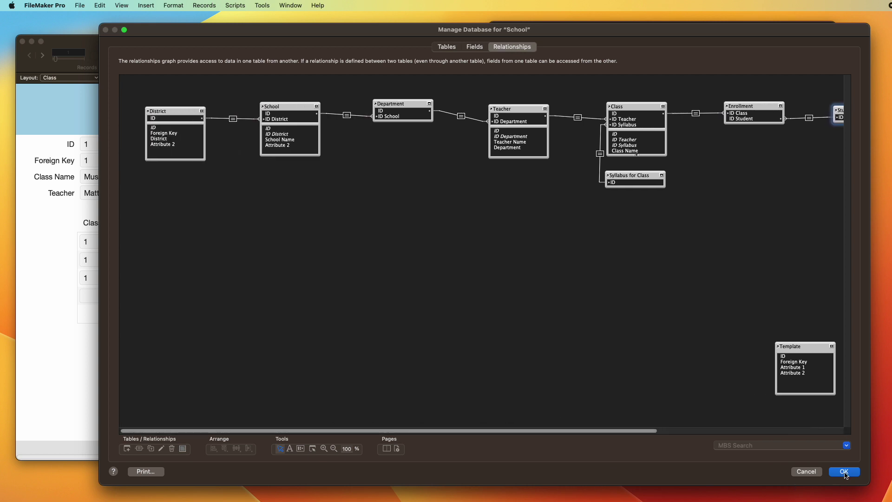
Step: Close Manage Database, switch to the District layout and create a new record
key("Return")
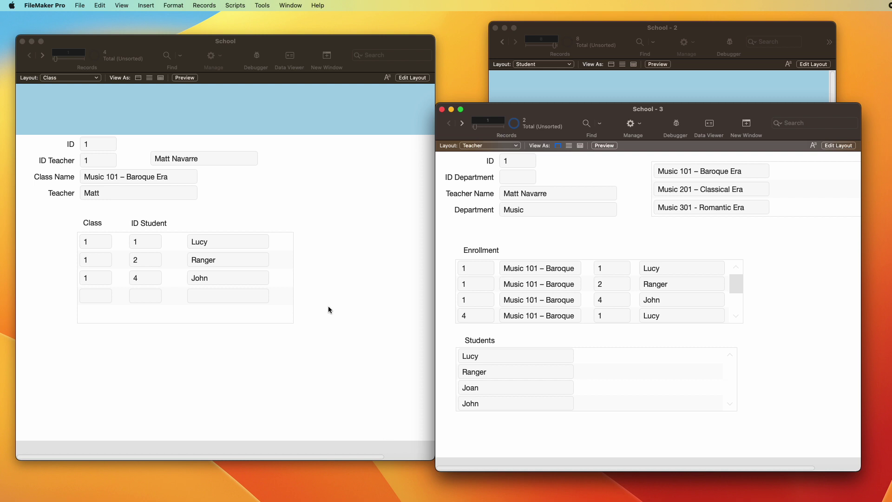
left_click(203, 113)
left_click(54, 78)
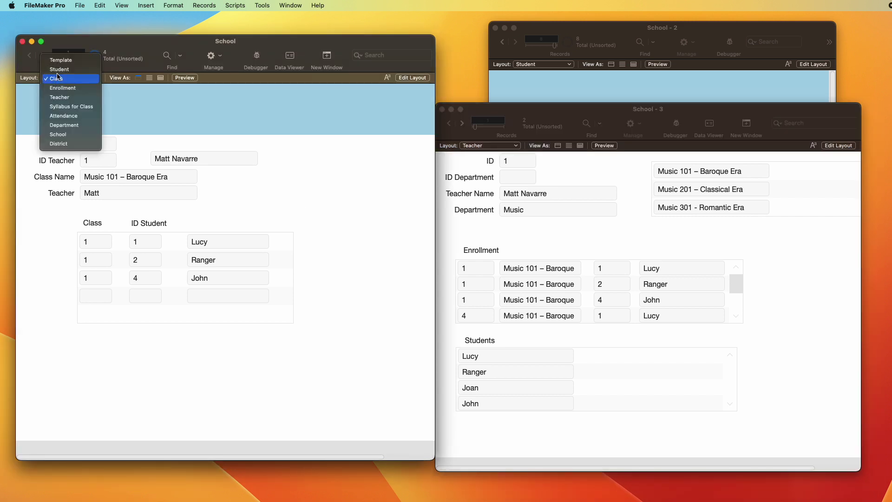
left_click(91, 145)
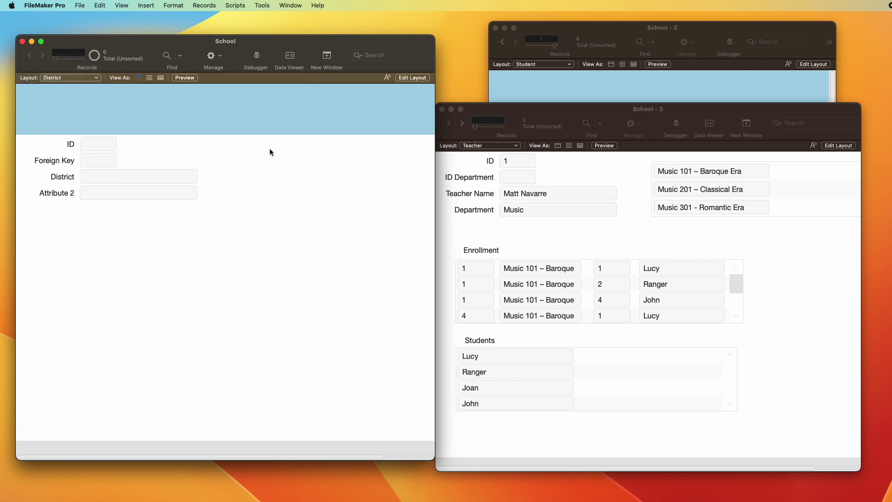
key("super+n")
Step: Add a School portal showing School Name to the District layout
key("super+l")
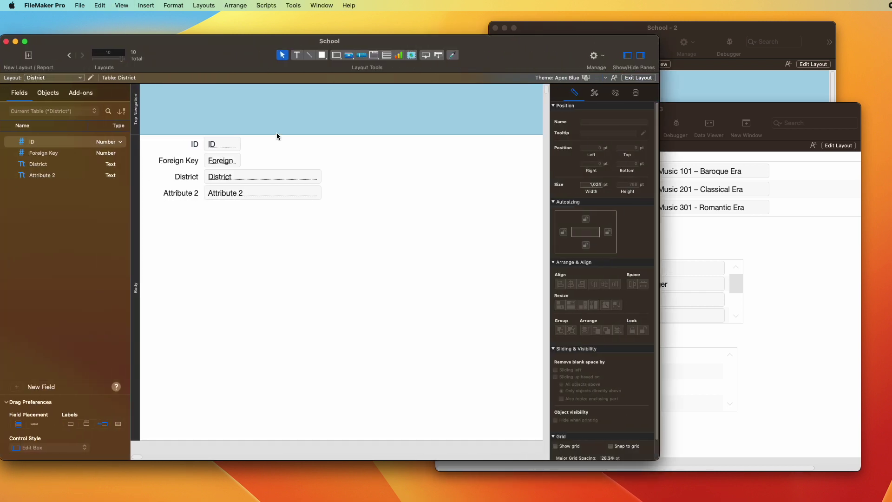
left_click(387, 56)
left_click_drag(208, 237, 392, 337)
left_click(366, 259)
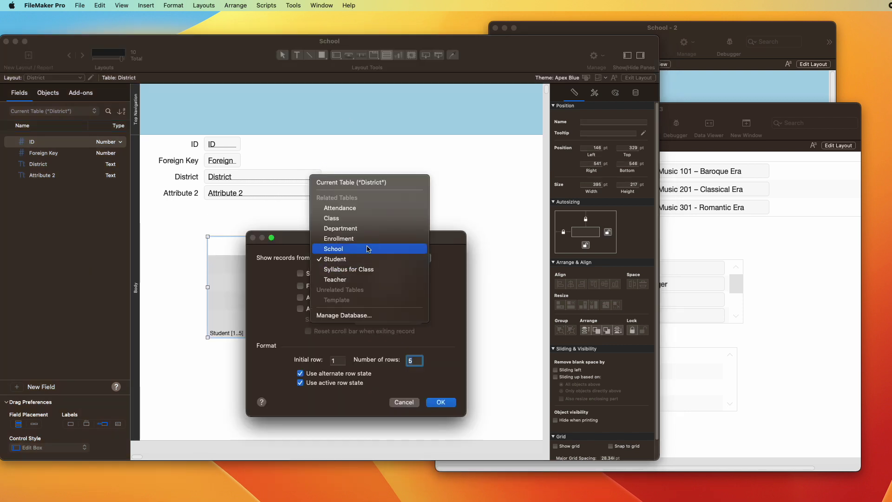
left_click(344, 248)
key("Return")
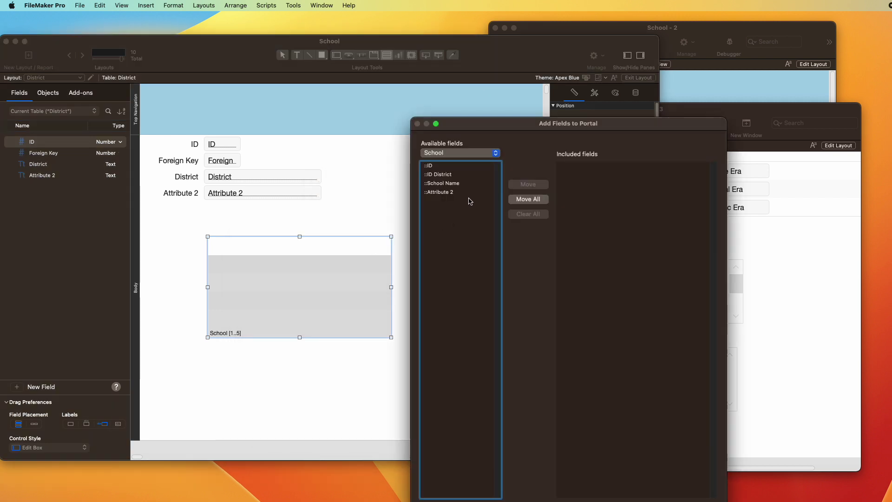
double_click(444, 183)
key("Return")
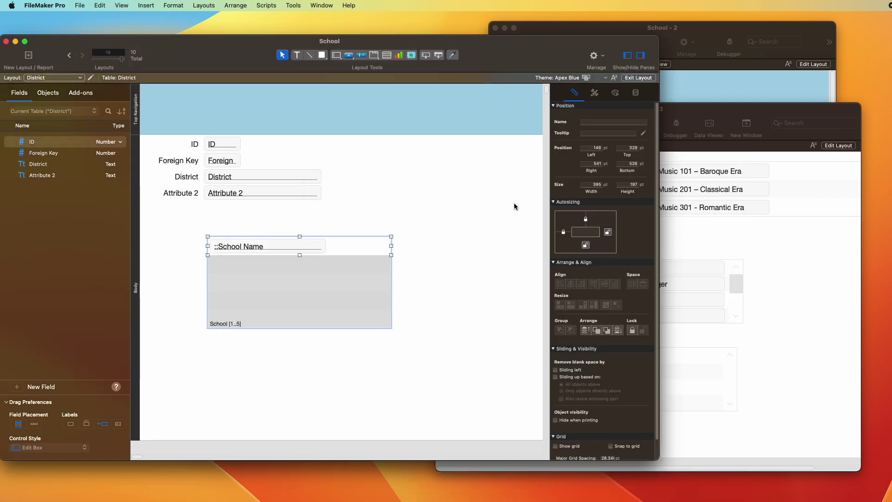
key("super+b")
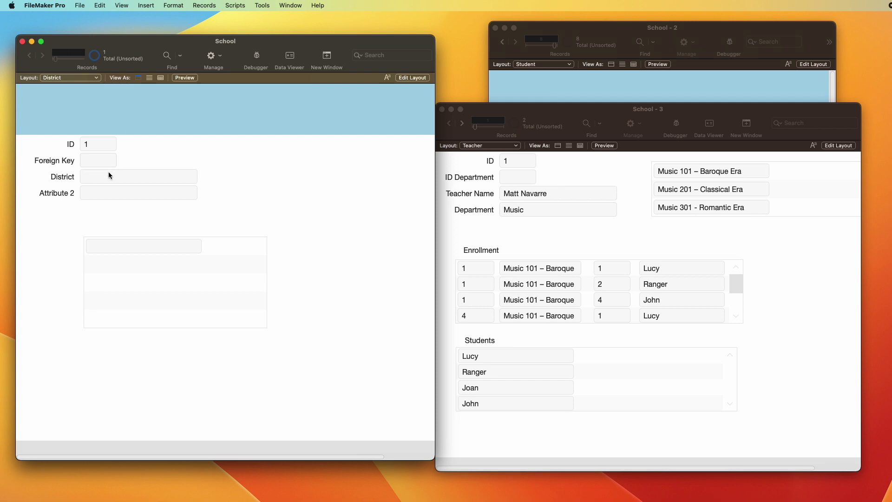
Step: Fill in the district record as ABC, Oregon
left_click(122, 175)
type("ABC")
key("Tab")
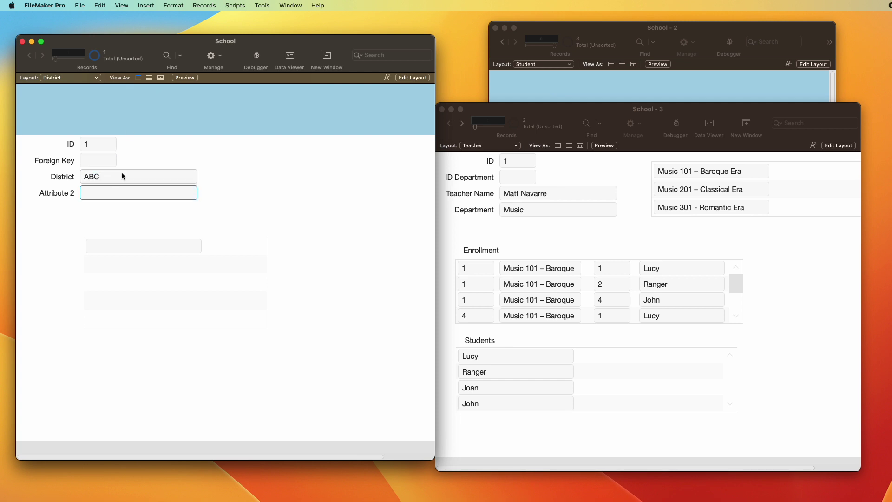
type("Oregon")
left_click(312, 213)
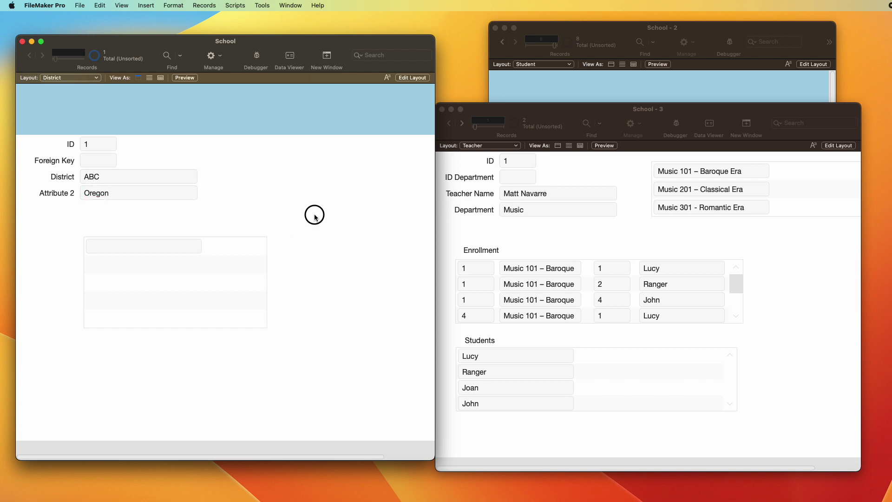
Step: Enter MD High and Portland Middle School in the School portal rows
left_click(127, 245)
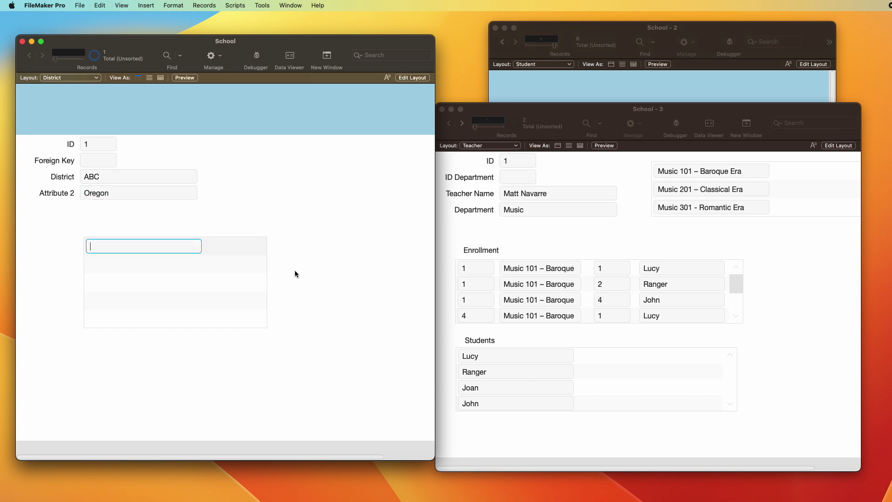
type("MH HIgh")
key("BackSpace")
key("BackSpace")
type("igh")
left_click(133, 263)
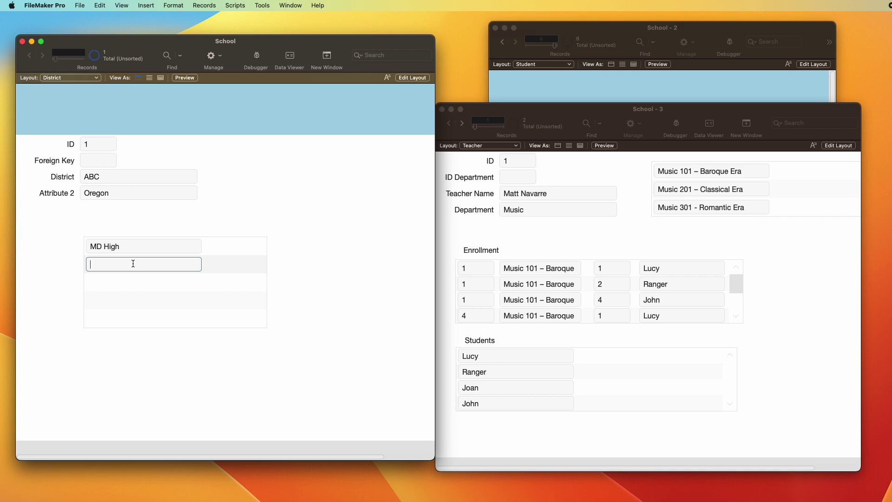
type("Portland Middle School")
left_click(123, 143)
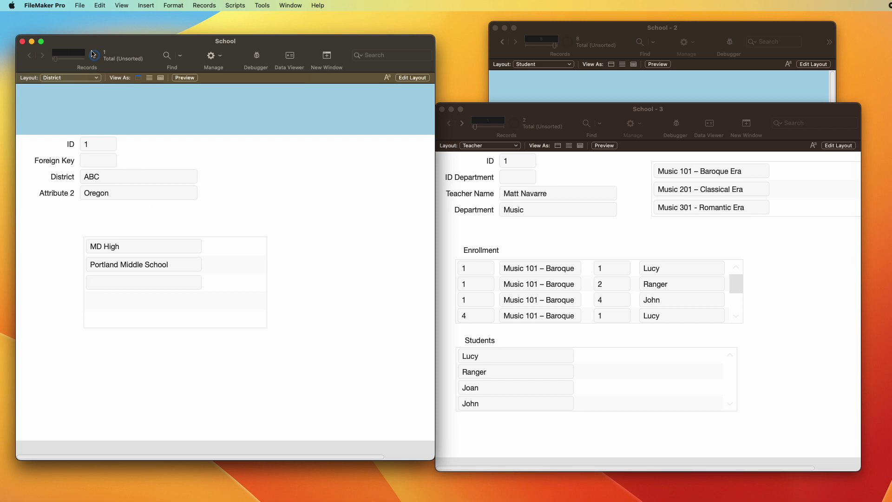
left_click(77, 78)
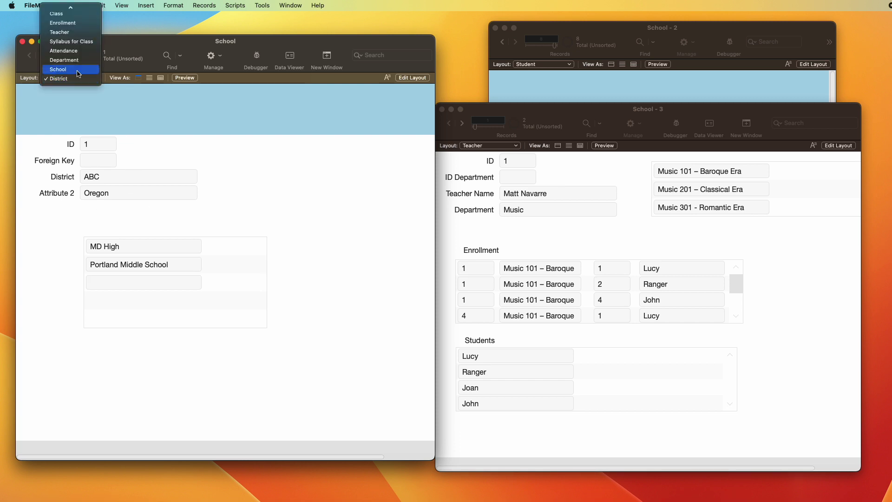
Step: Go to the School layout and the Portland Middle School record
left_click(77, 70)
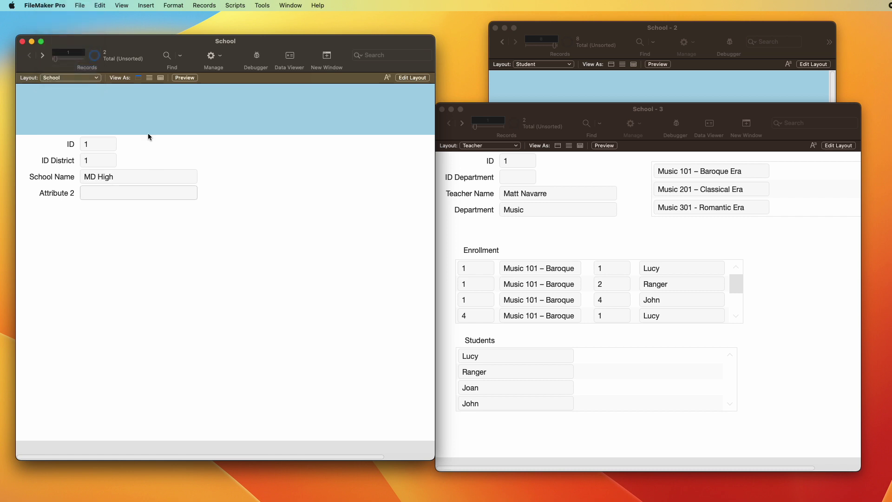
key("ctrl+Down")
key("ctrl+Up")
key("ctrl+Down")
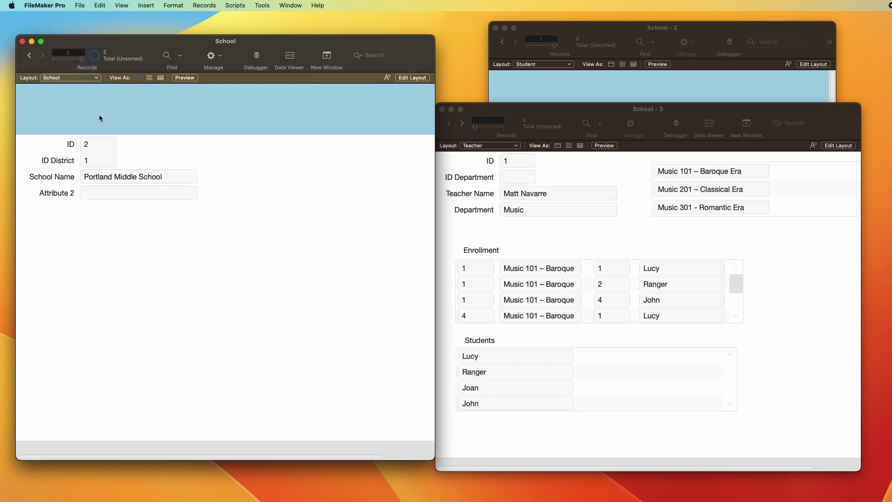
Step: Add a Department portal showing Department Name below the school fields
key("ctrl+l")
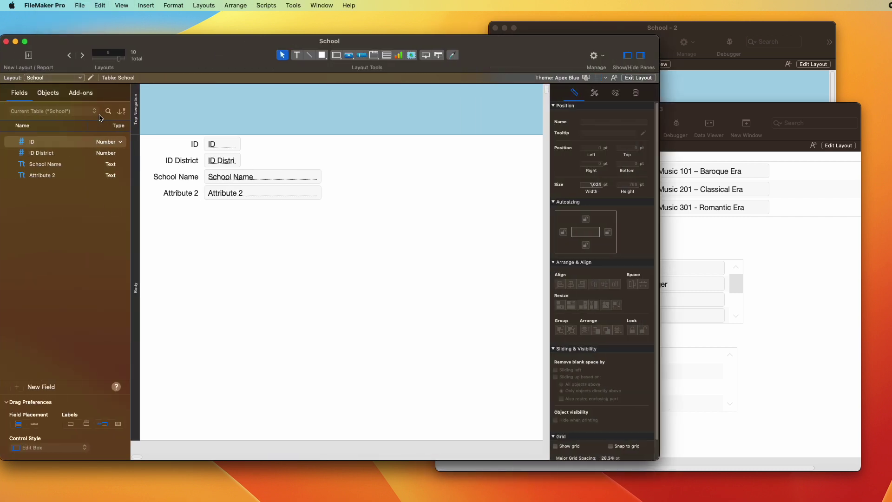
left_click(386, 54)
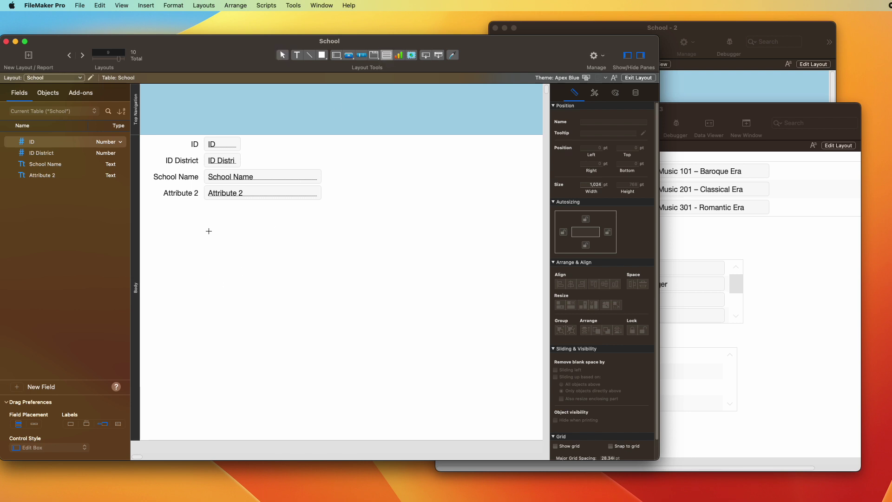
left_click_drag(206, 227, 382, 338)
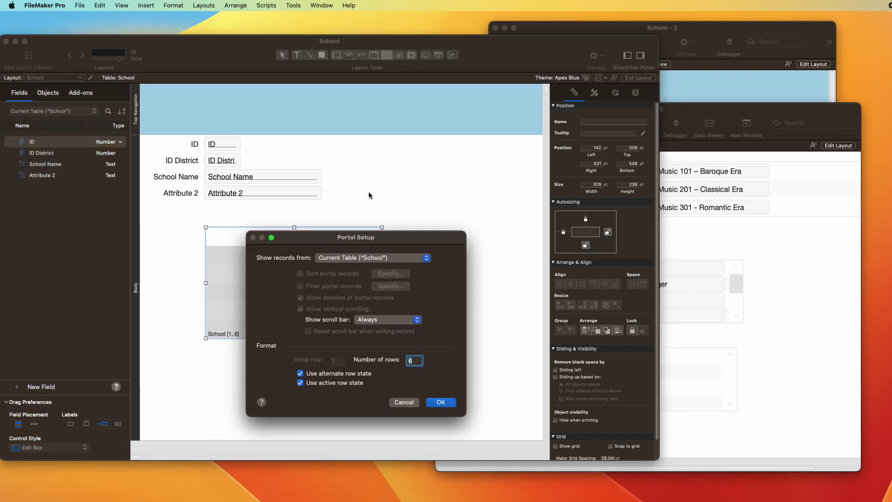
left_click(358, 257)
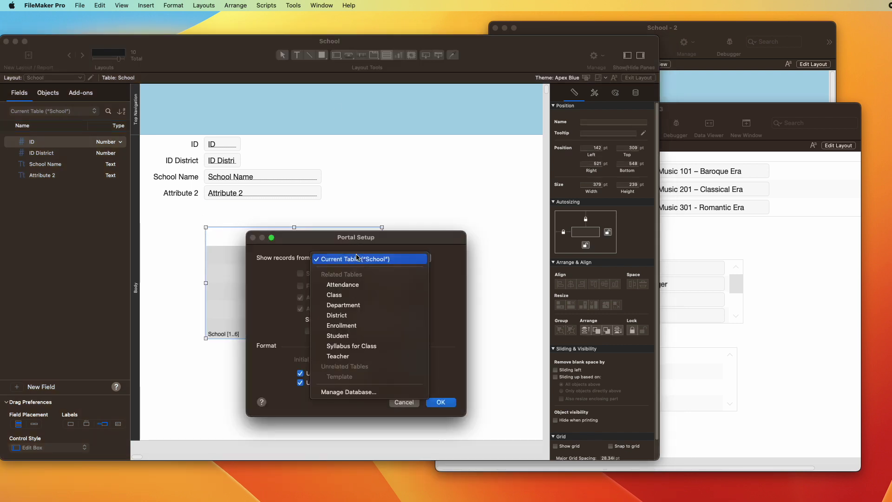
left_click(356, 305)
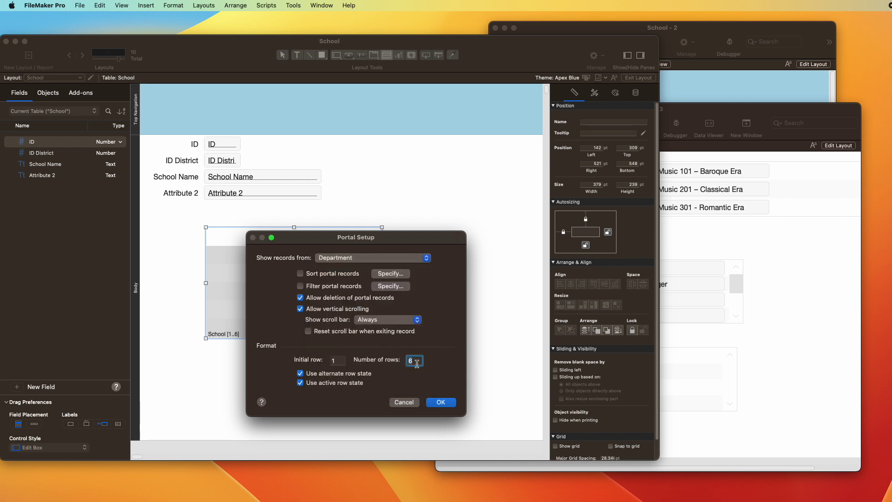
left_click(441, 402)
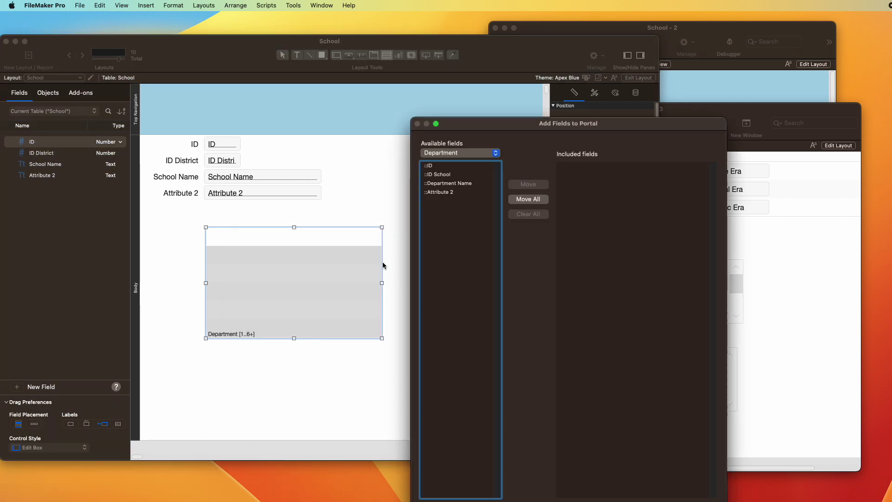
double_click(454, 183)
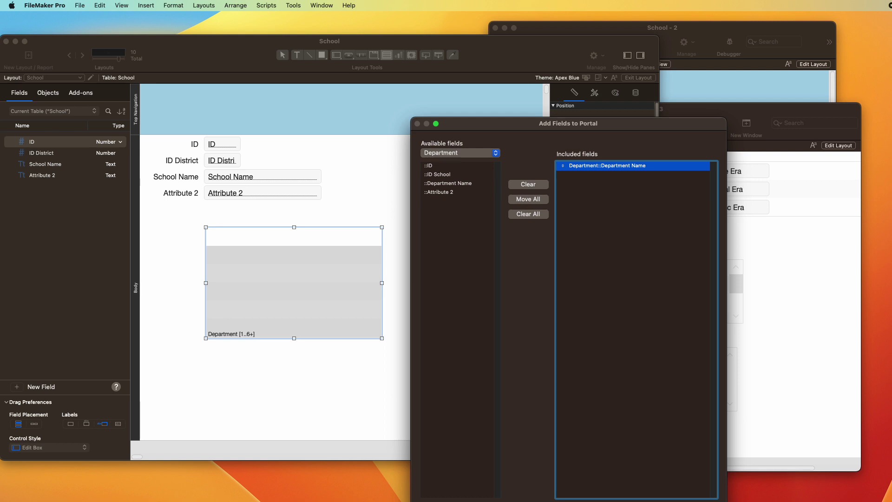
left_click(688, 469)
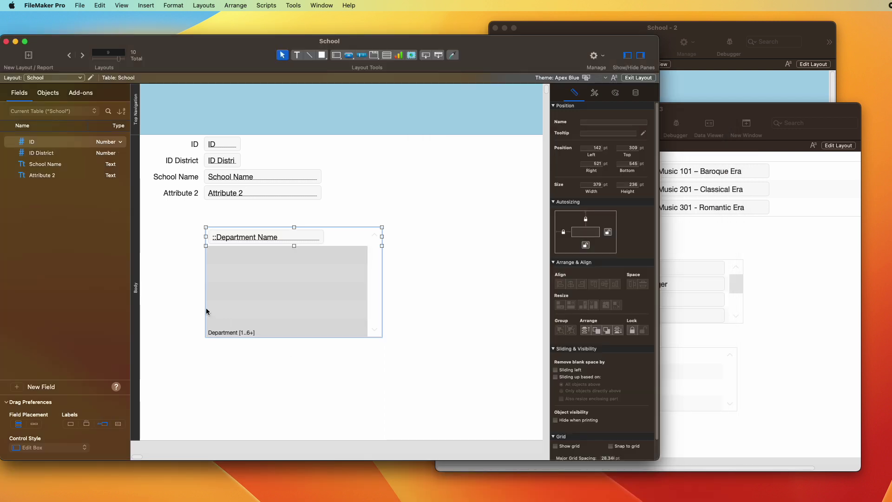
key("super+b")
left_click(118, 236)
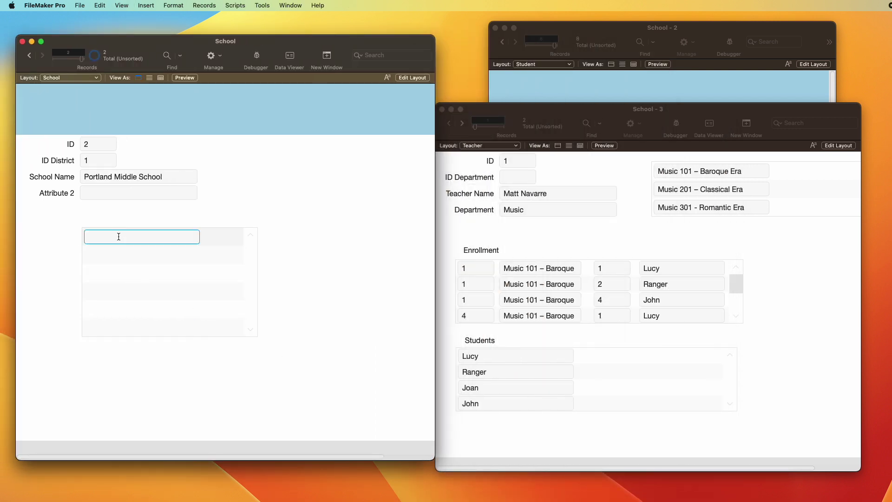
Step: Enter Music and Math as departments in the portal
type("Music")
left_click(135, 256)
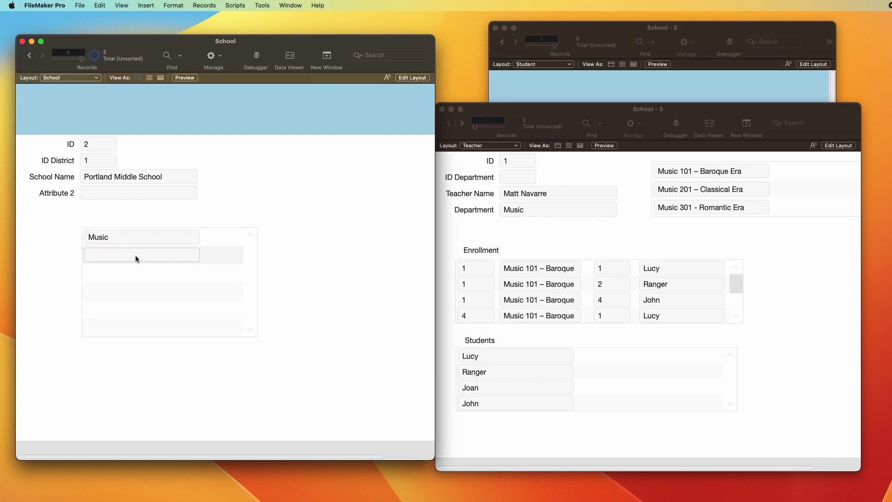
type("Math")
left_click(145, 131)
Step: Open the Department layout on the Music record in Layout mode
left_click(67, 77)
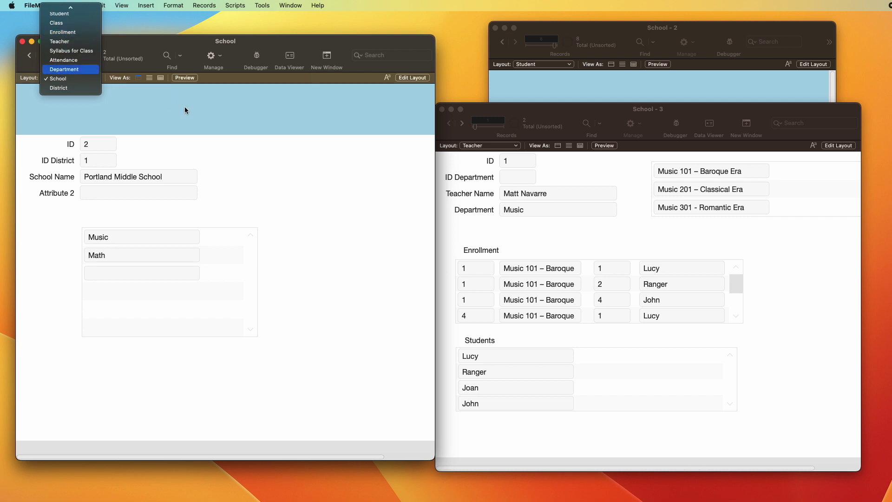
left_click(64, 69)
key("ctrl+Down")
key("ctrl+Up")
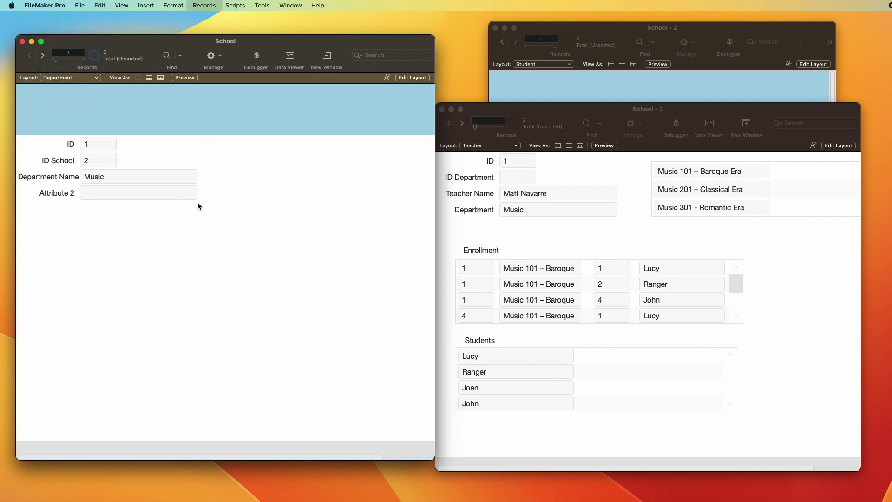
key("super+l")
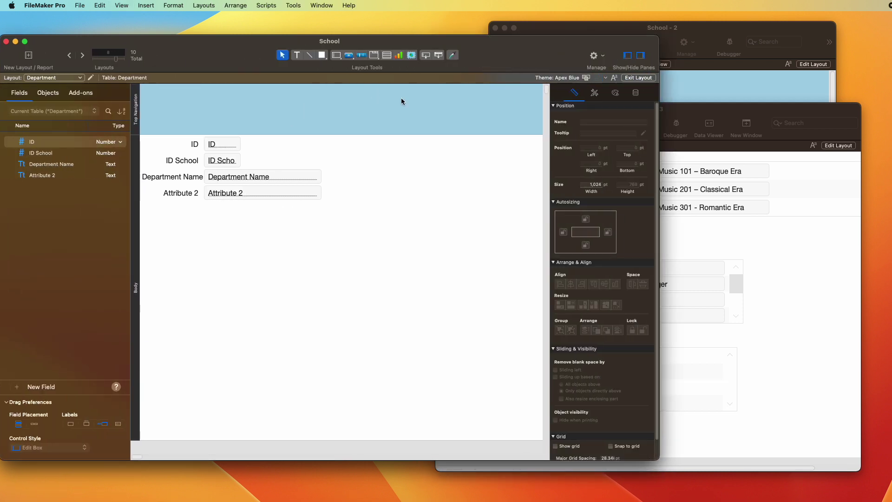
Step: Draw a Teacher portal on the Department layout containing the Teacher::Teacher Name field
key("shift+super+d")
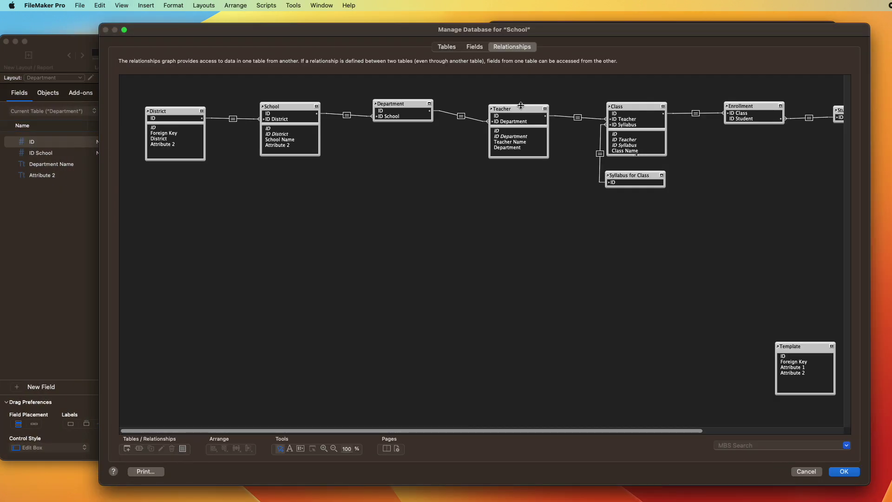
key("Escape")
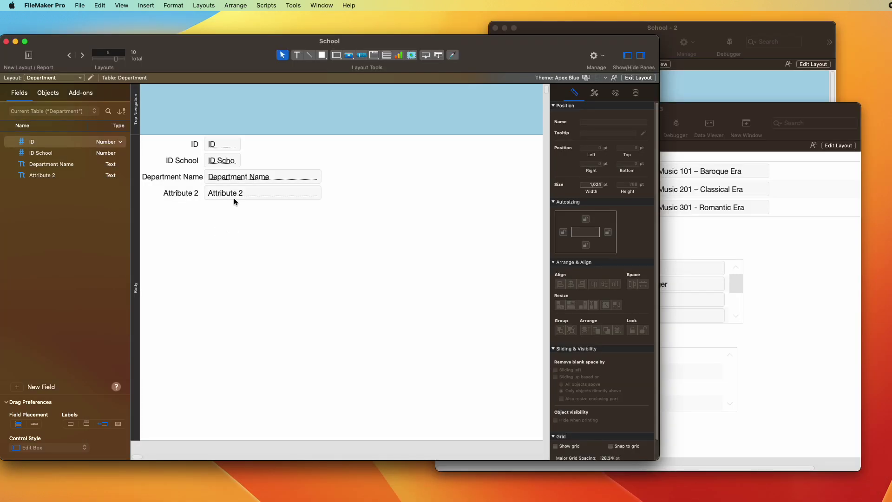
left_click(387, 55)
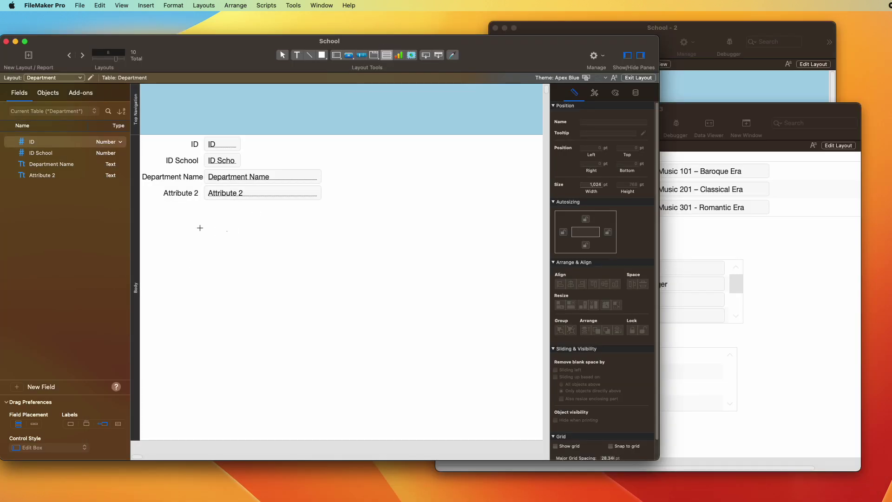
left_click_drag(207, 229, 438, 328)
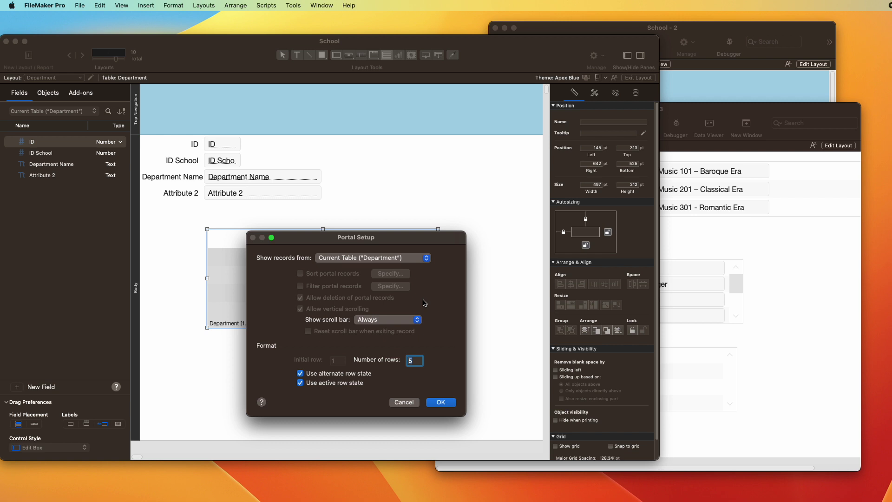
left_click(392, 258)
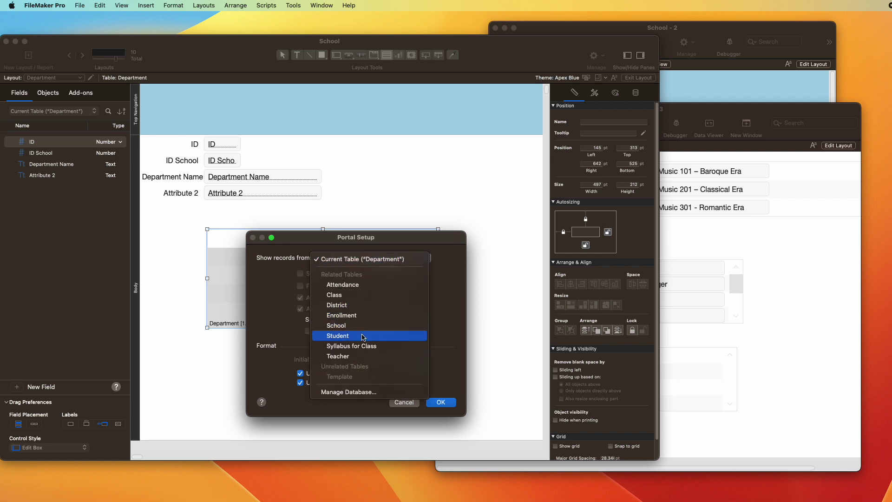
left_click(356, 356)
left_click(440, 402)
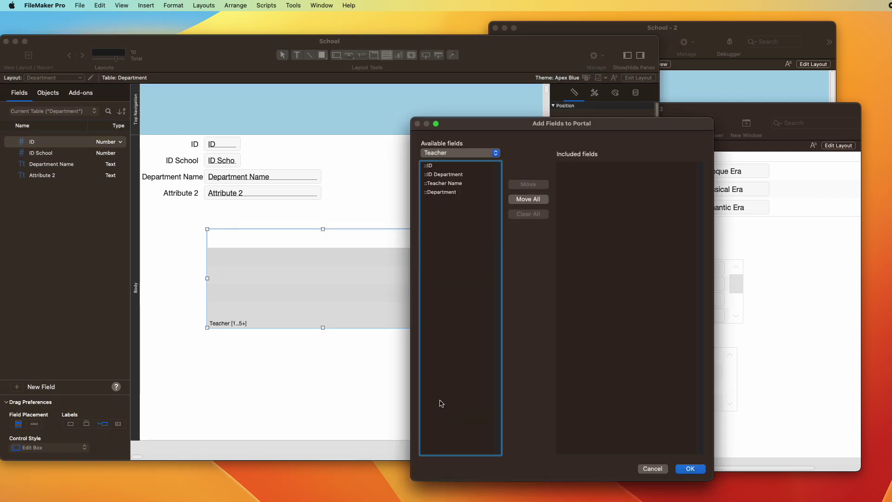
double_click(444, 183)
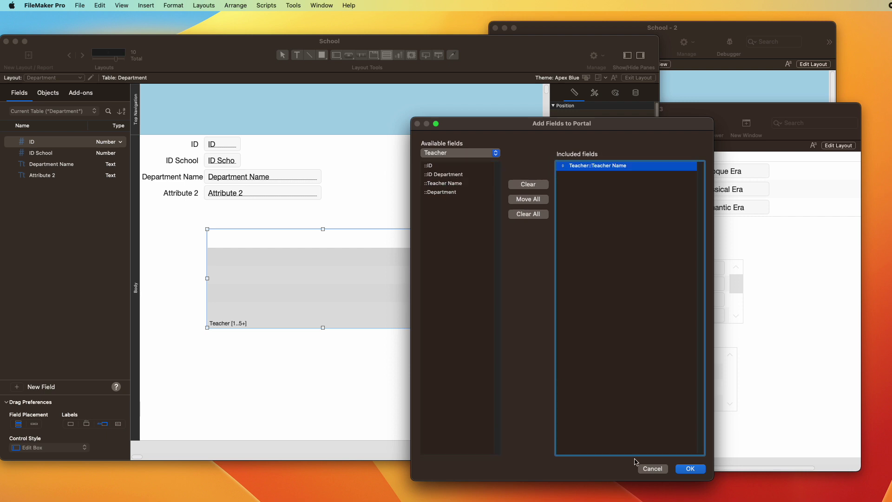
left_click(690, 469)
key("super+b")
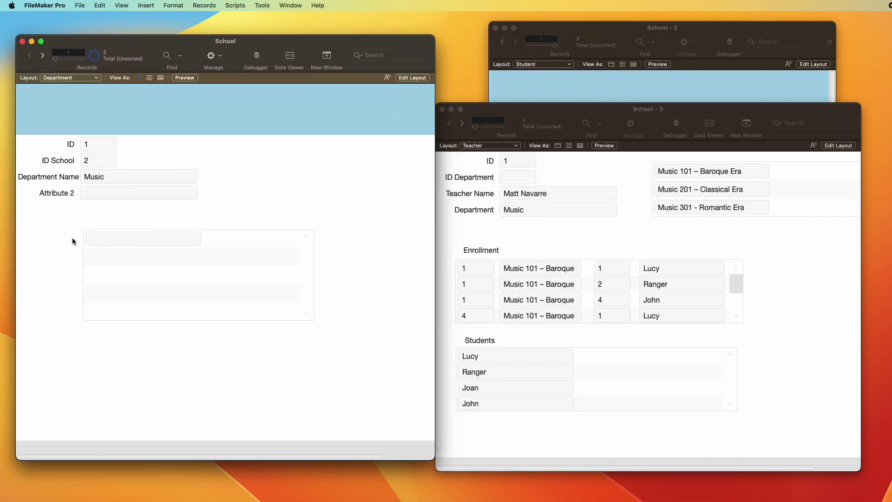
Step: Set the first teacher's ID Department to 1 to link them to Music
left_click(100, 237)
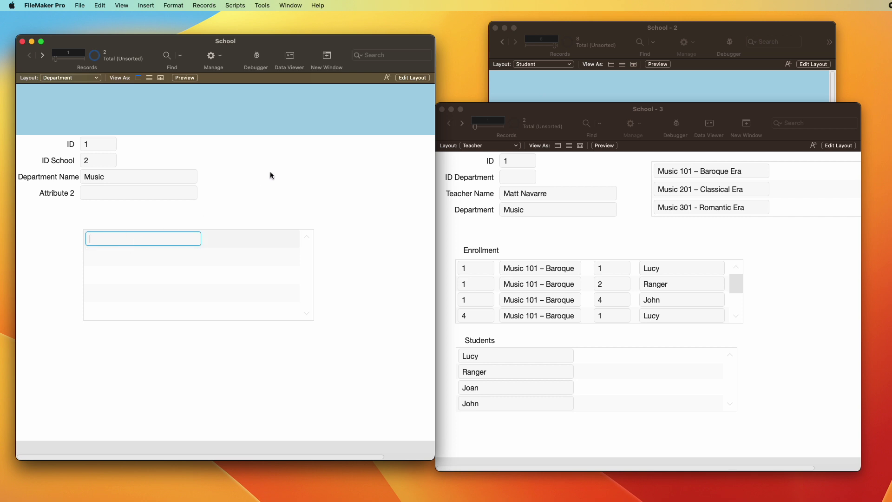
left_click(543, 237)
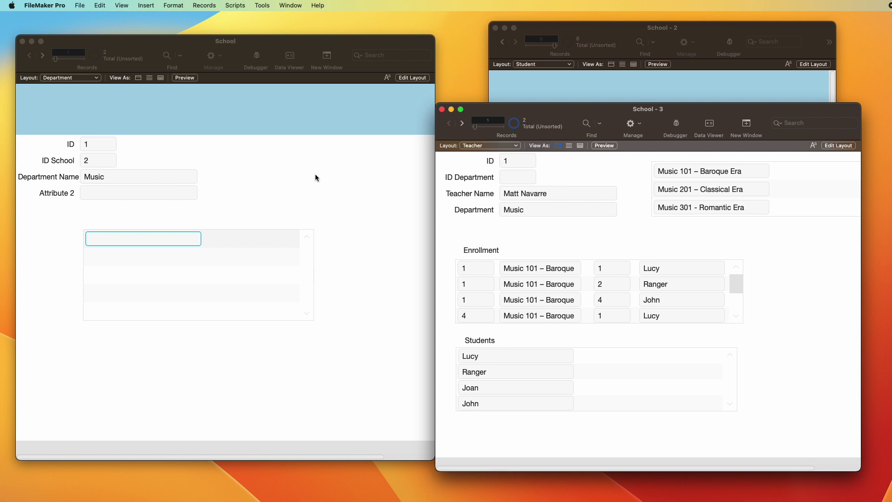
left_click(363, 153)
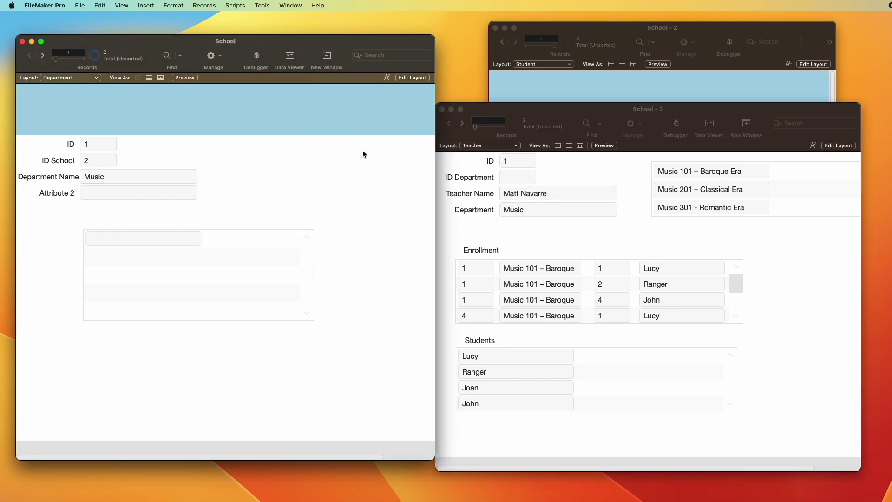
left_click(539, 179)
type("1")
left_click(610, 173)
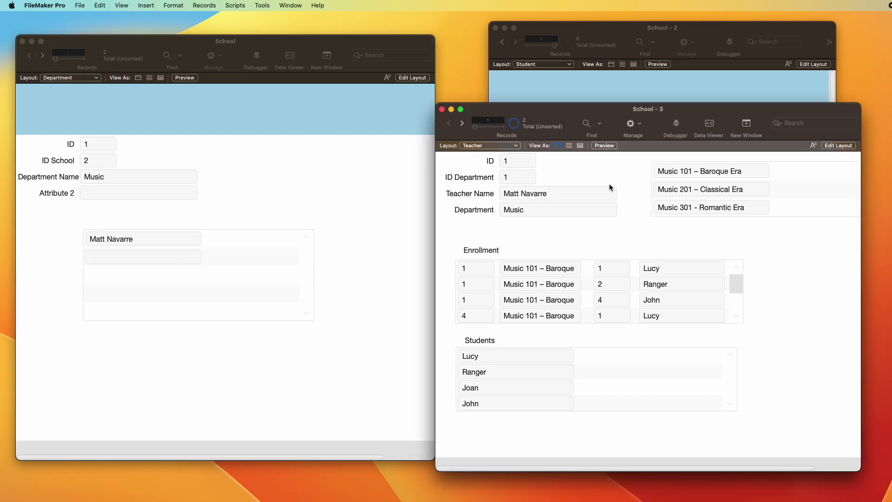
key("ctrl+Down")
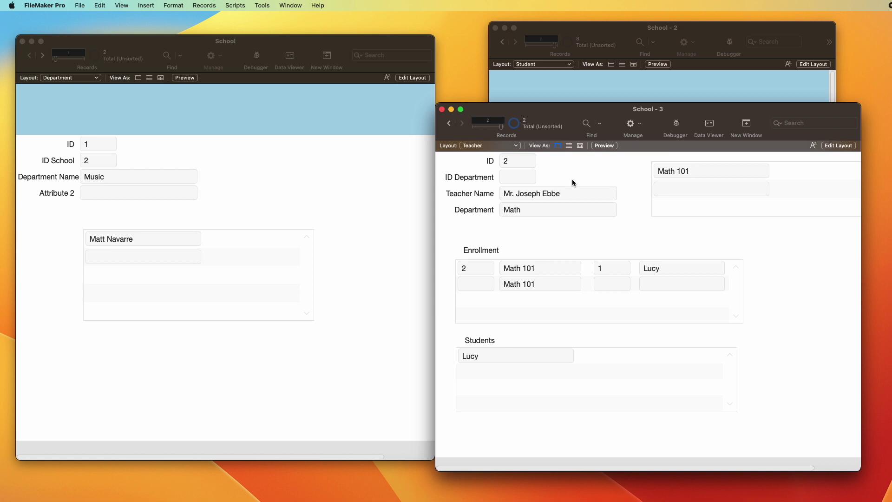
Step: Set the second teacher's ID Department to 2 to link them to Math
left_click(259, 207)
key("super+shift+r")
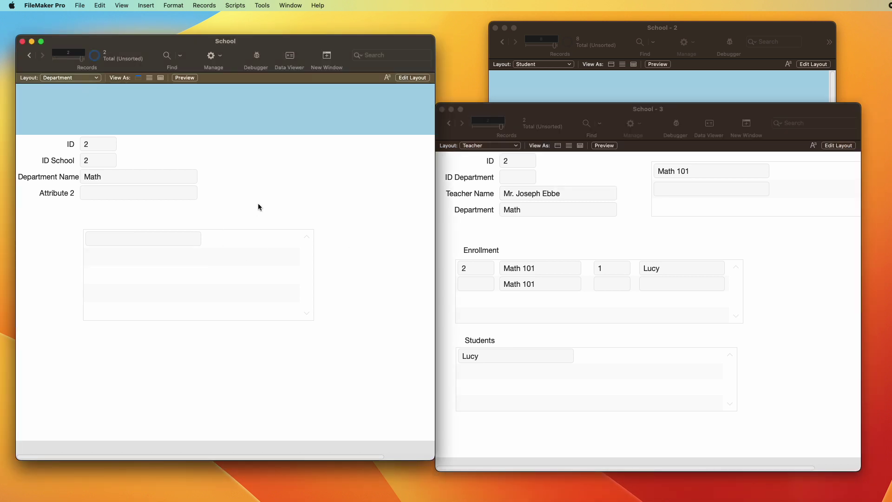
left_click(532, 176)
type("2")
left_click(559, 171)
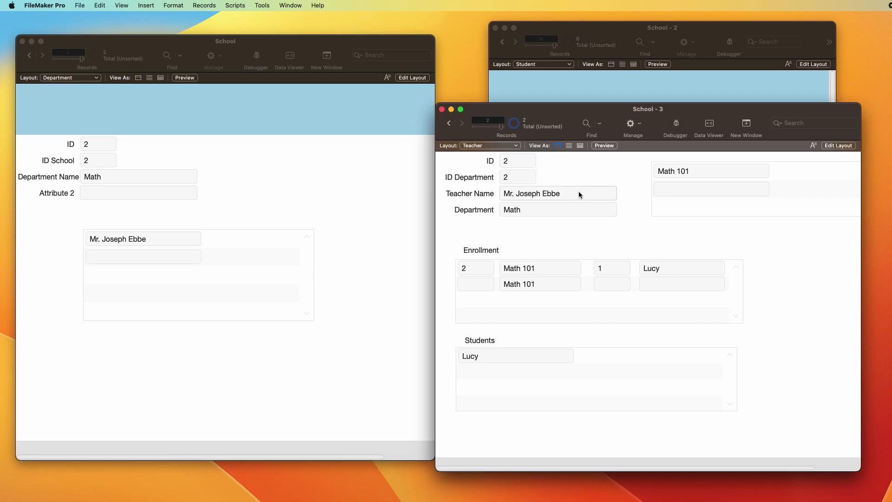
Step: Create a new teacher record with a teacher name and ID Department 1
key("super+n")
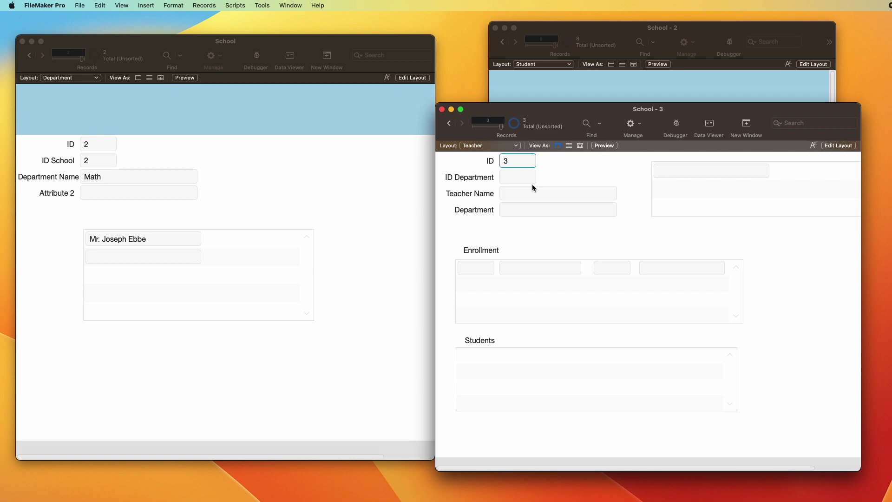
left_click(531, 194)
type("Jane")
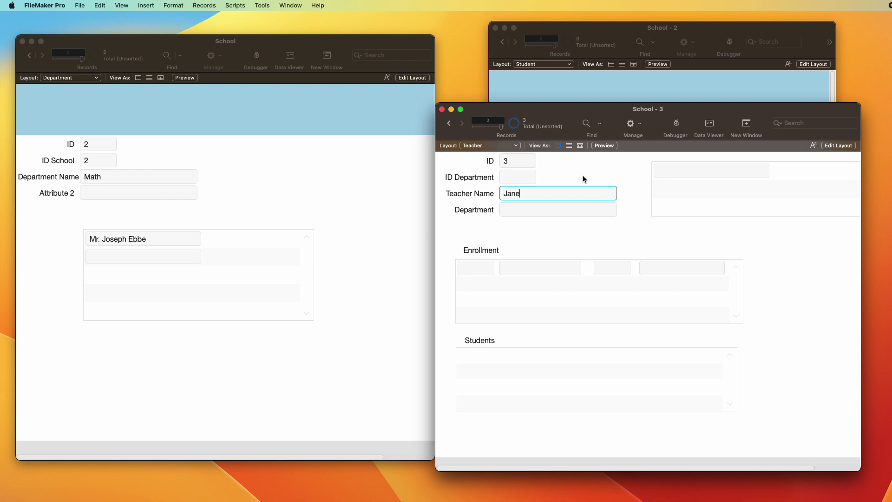
left_click(524, 177)
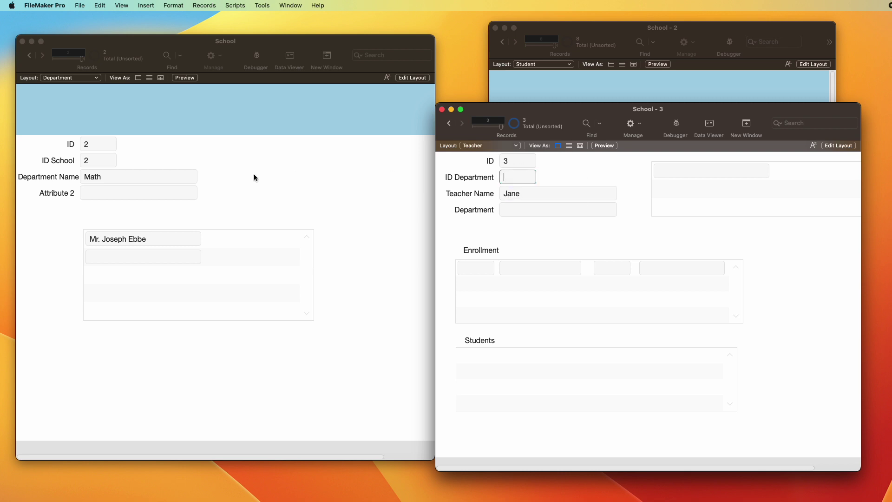
left_click(293, 168)
key("ctrl+Up")
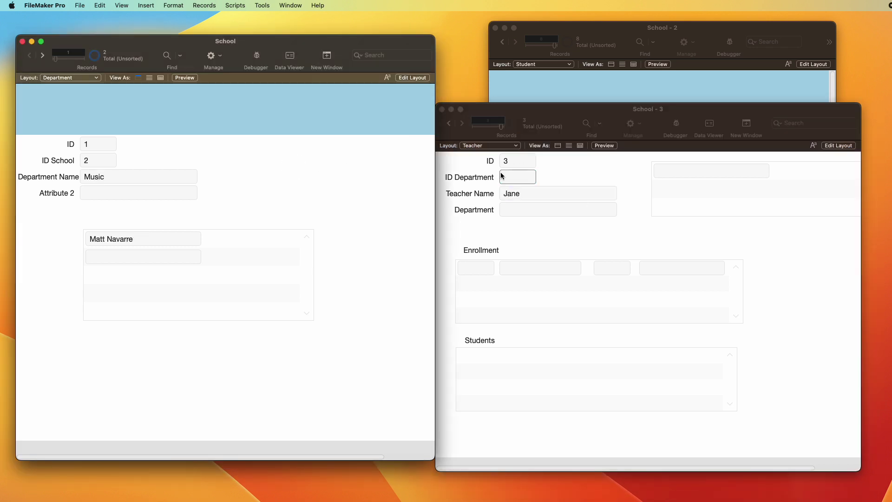
left_click(502, 175)
type("1")
left_click(578, 163)
Step: Check the Music department's teacher list, then go to the first teacher record
left_click(260, 173)
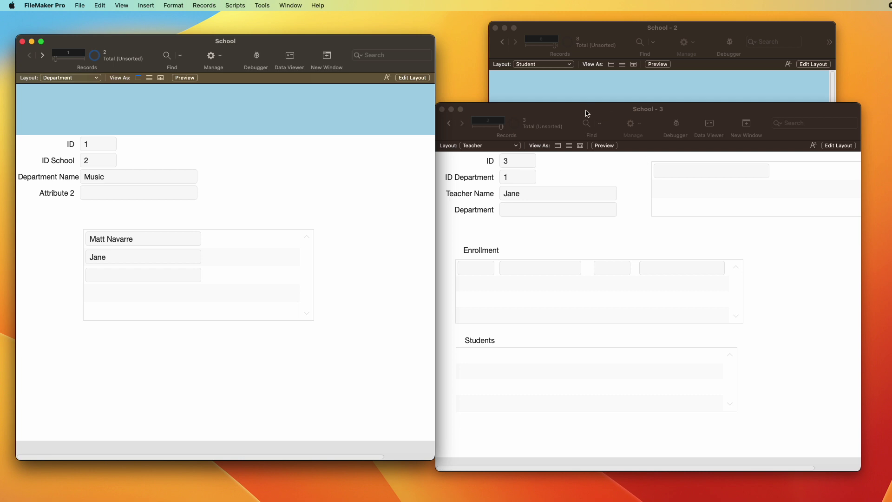
left_click_drag(588, 112, 221, 85)
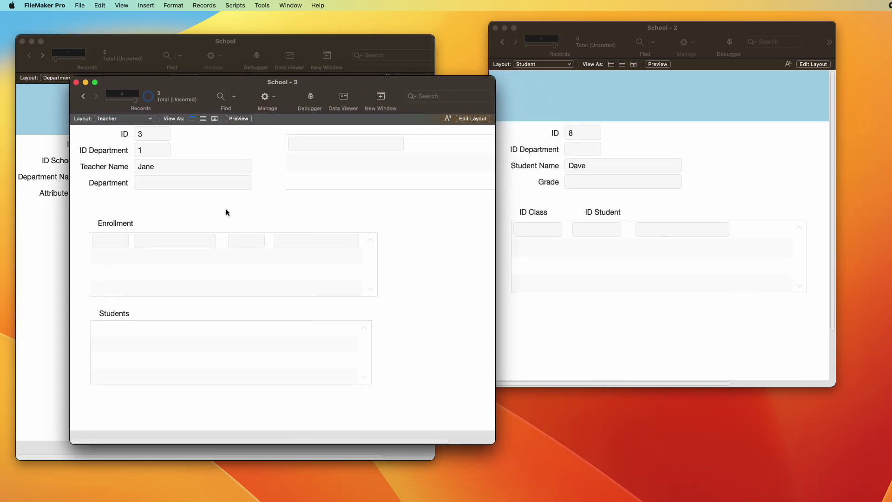
key("super+j")
Step: Inspect the Teacher, Class, Enrollment and Student tables in the relationships graph, then close it
key("super+shift+d")
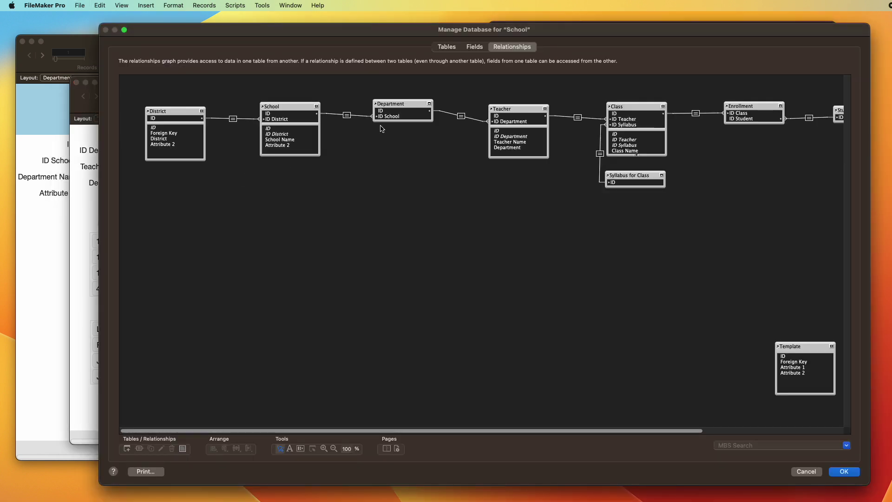
left_click(523, 109)
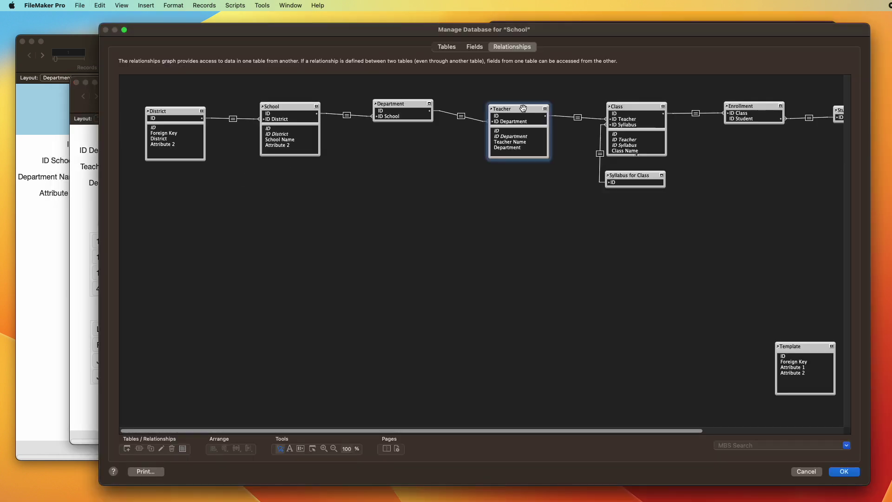
left_click(618, 103)
left_click(743, 106)
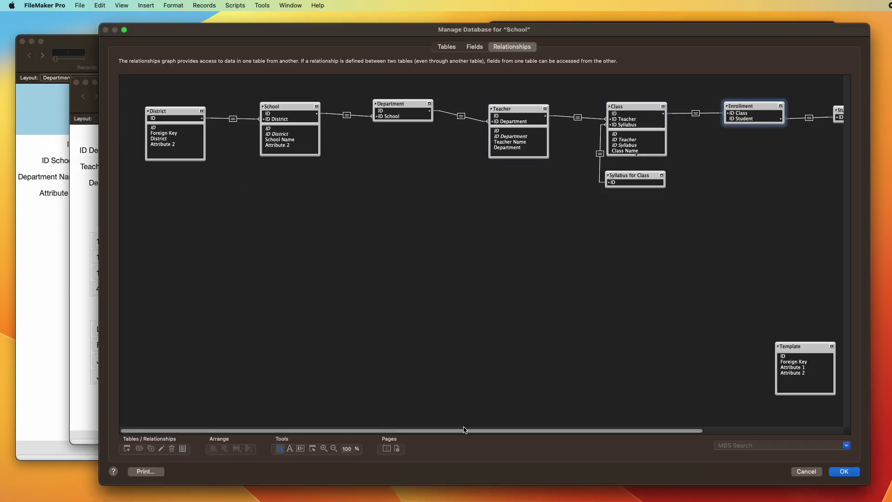
left_click_drag(463, 430, 603, 430)
left_click(682, 113)
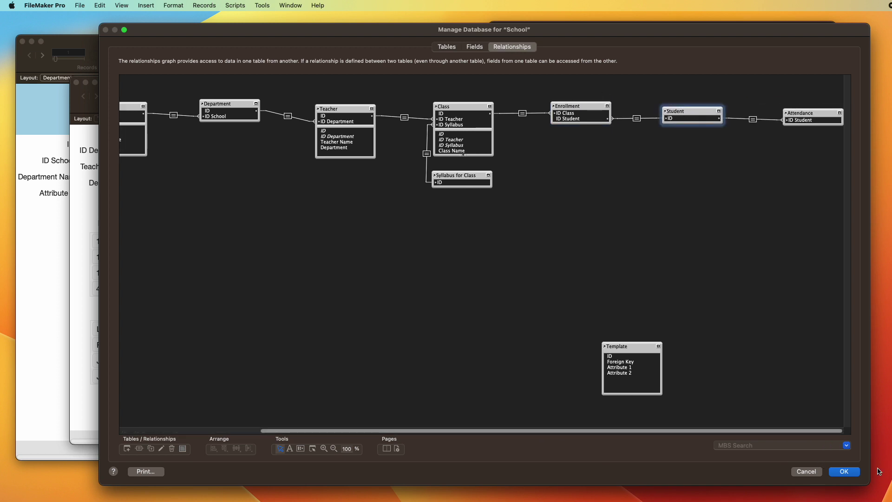
left_click(837, 470)
left_click_drag(196, 87, 198, 90)
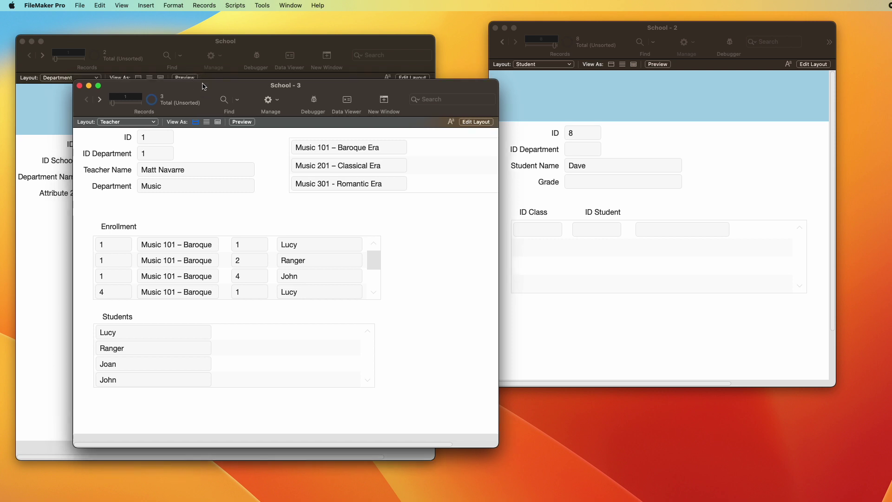
Step: Switch the second window to the Student layout
left_click_drag(595, 27, 607, 73)
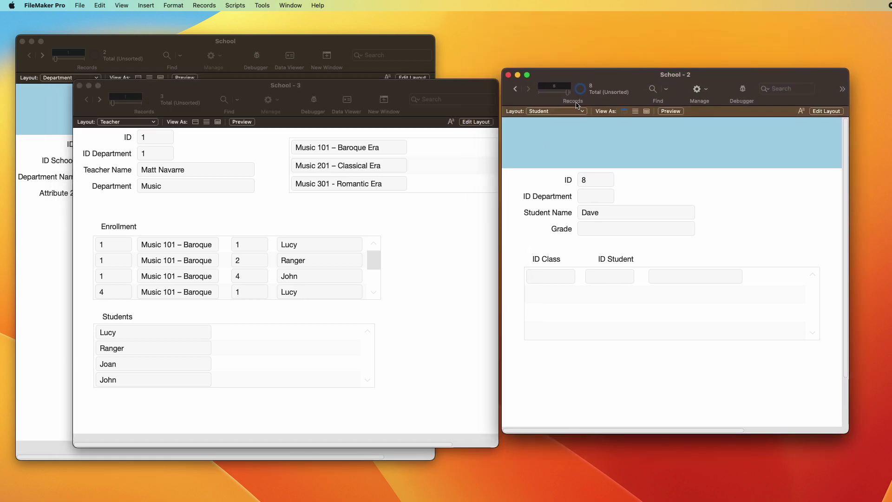
key("super+shift+d")
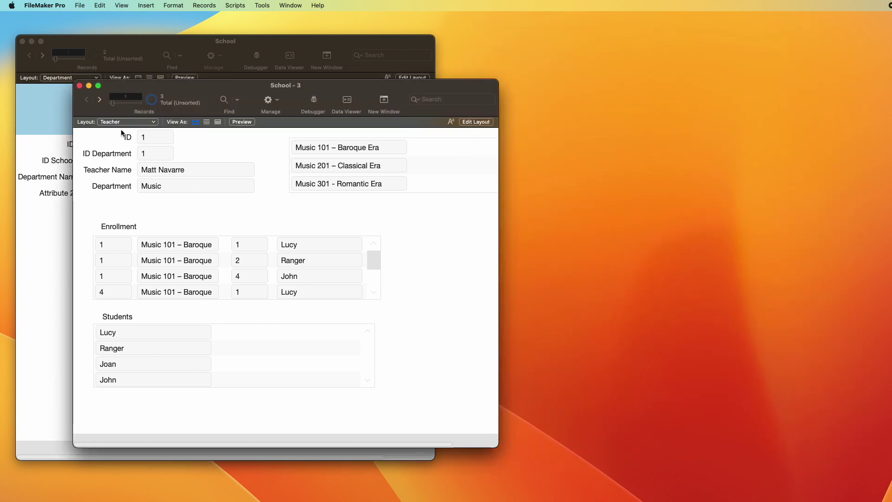
left_click(124, 123)
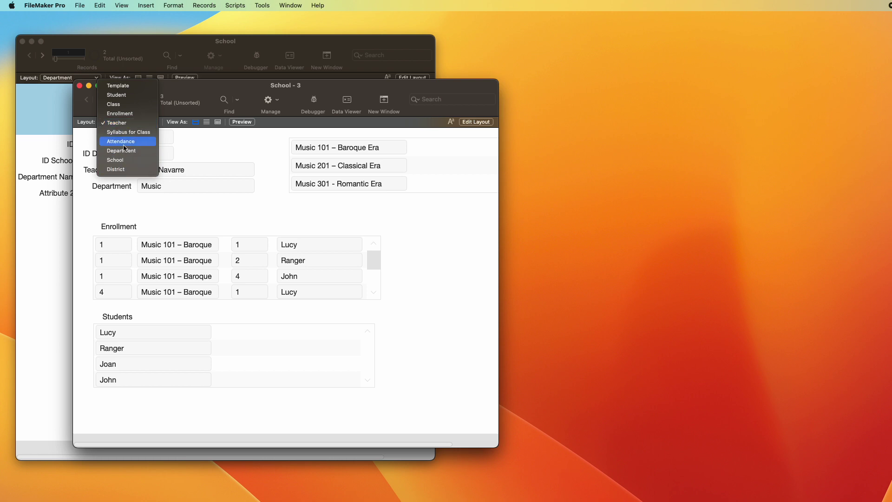
left_click(117, 95)
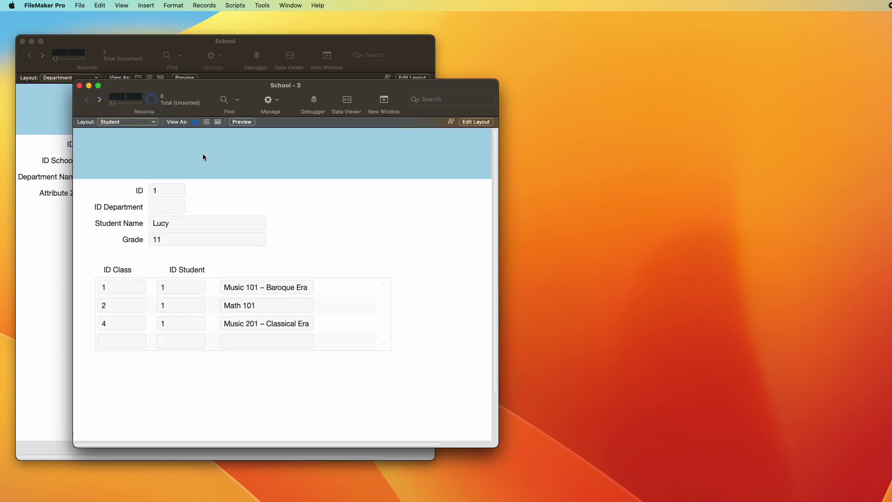
Step: Draw an Attendance portal below Enrollment with ID Class, Did Attend and Note fields
key("super+l")
scroll(350, 261, "down", 3)
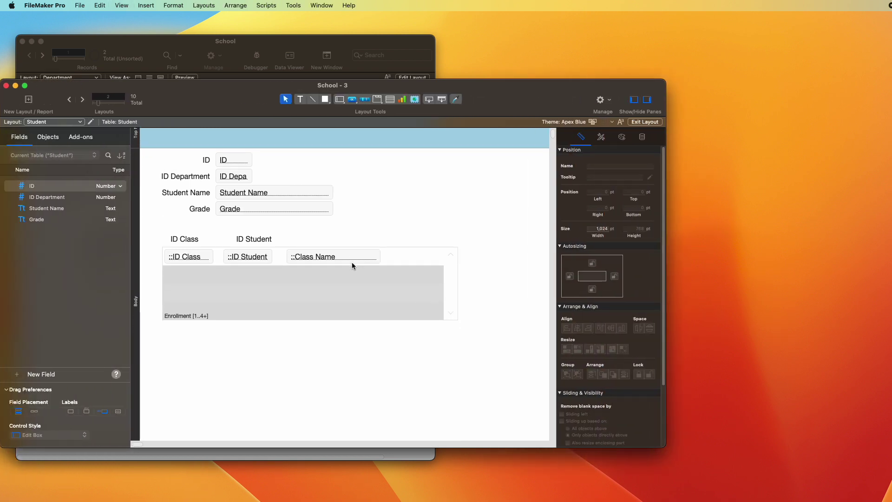
left_click(390, 99)
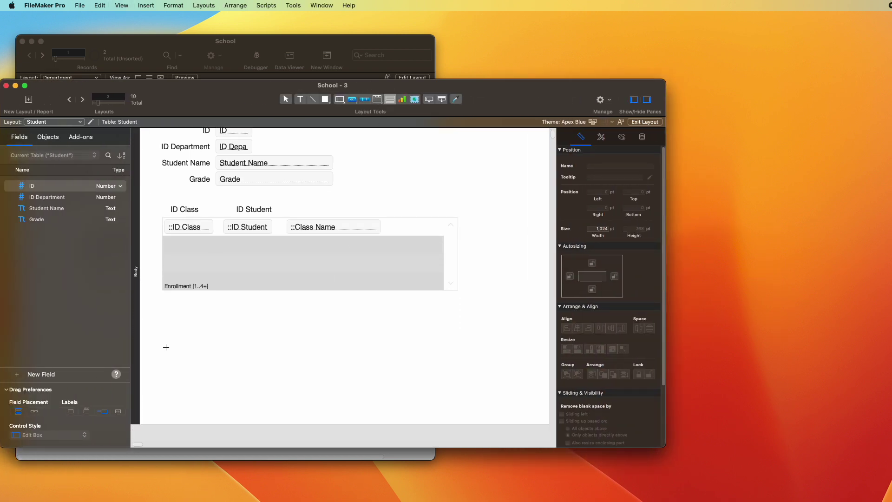
left_click_drag(165, 322, 458, 398)
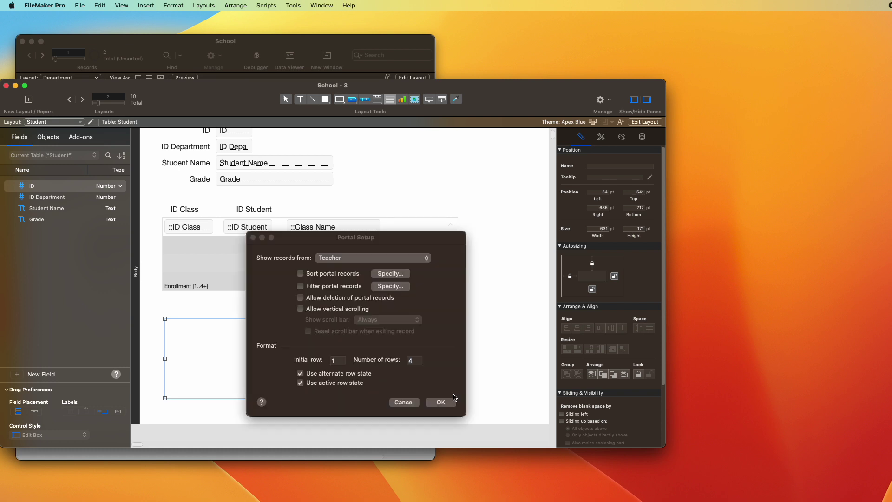
left_click(352, 258)
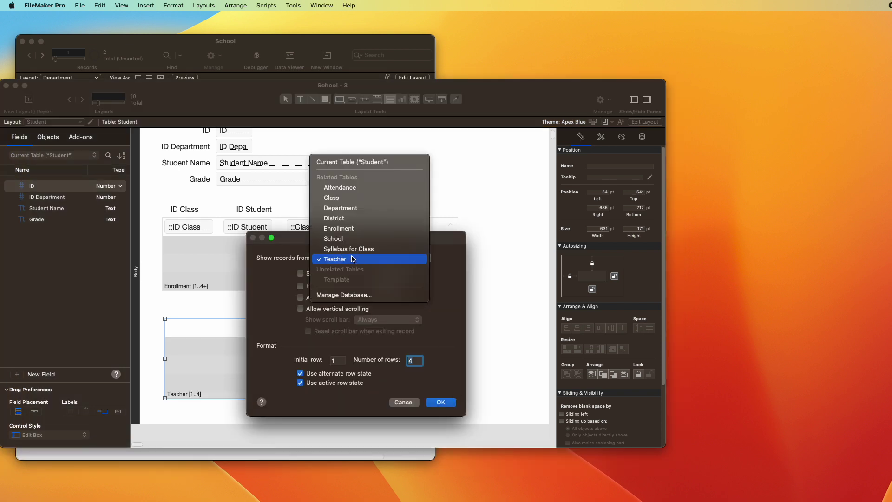
left_click(341, 188)
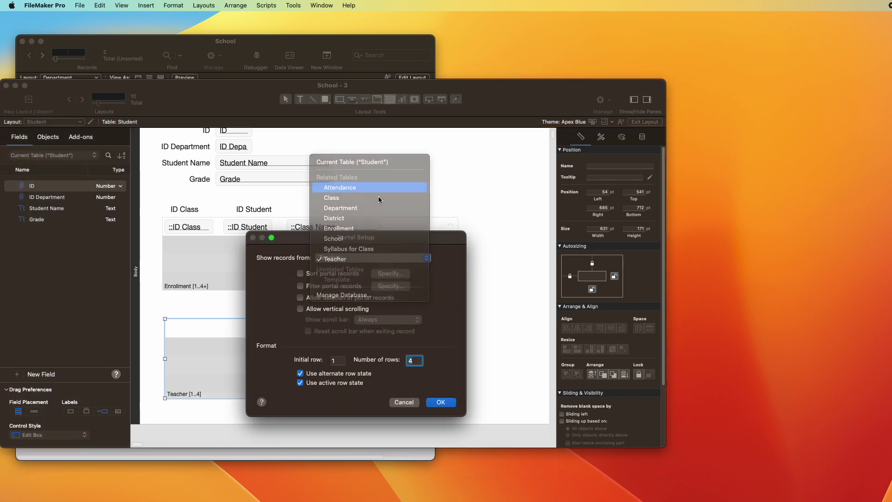
key("Return")
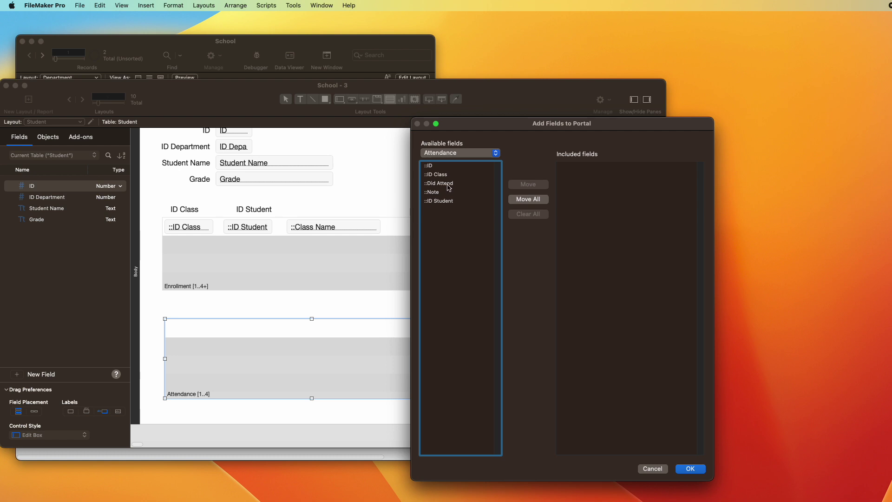
left_click(450, 177)
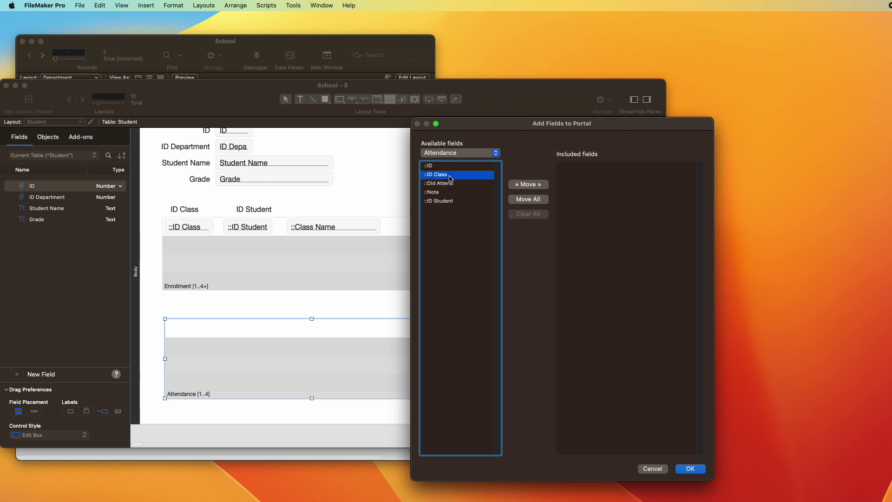
double_click(450, 177)
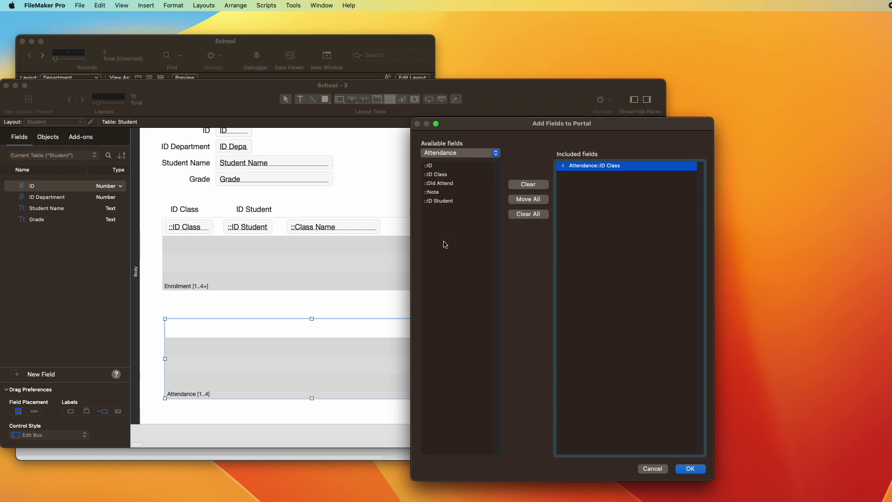
double_click(451, 184)
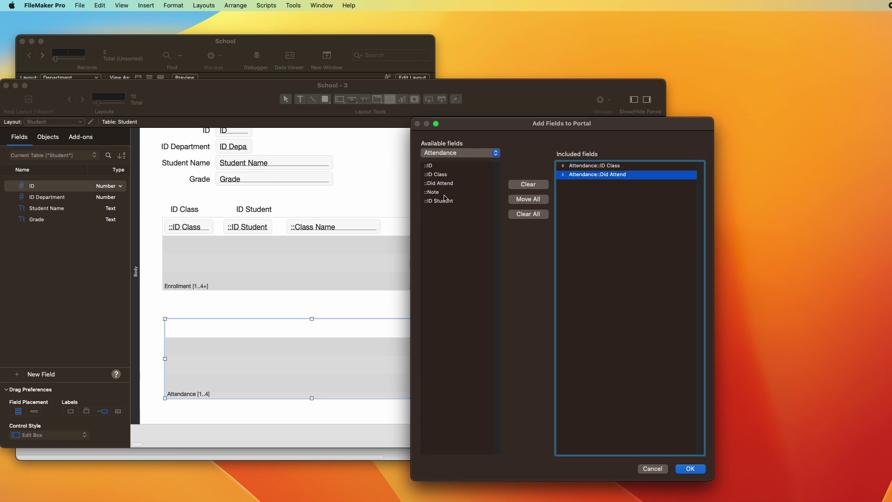
double_click(441, 192)
key("Return")
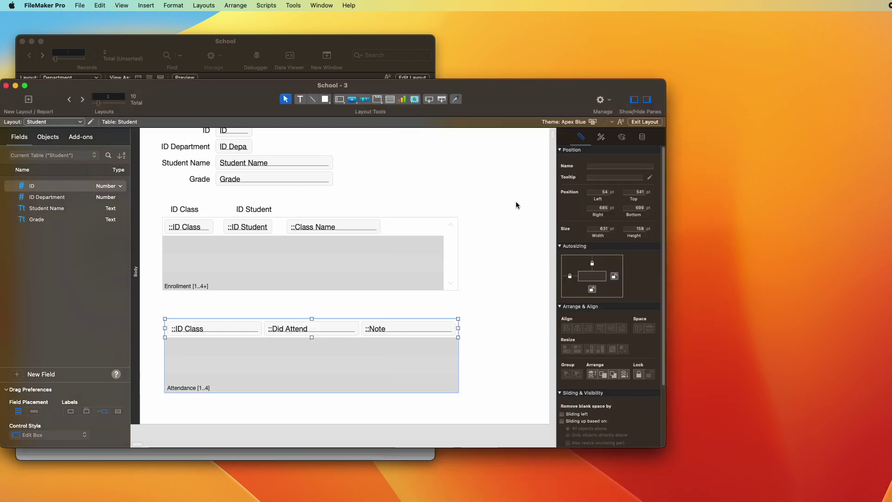
Step: Give the Attendance portal a vertical scroll bar and narrow Did Attend with Note beside it
double_click(340, 354)
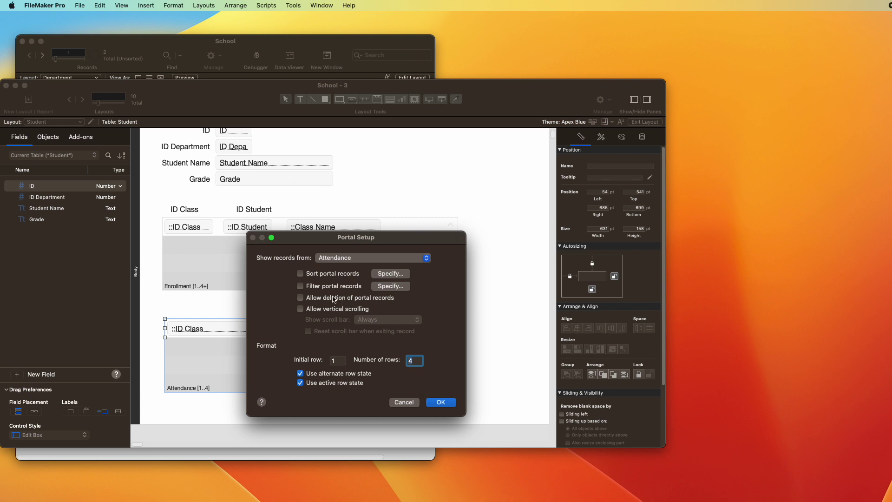
left_click(340, 309)
key("Return")
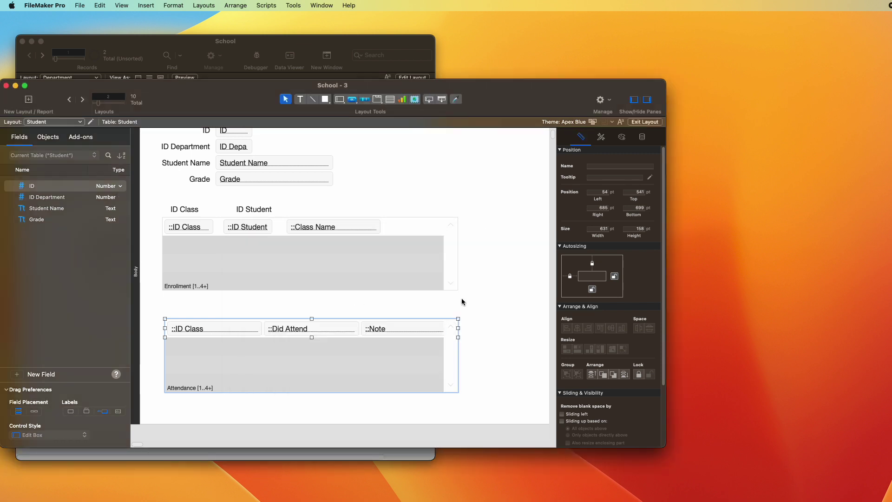
left_click(322, 328)
left_click_drag(358, 331, 312, 330)
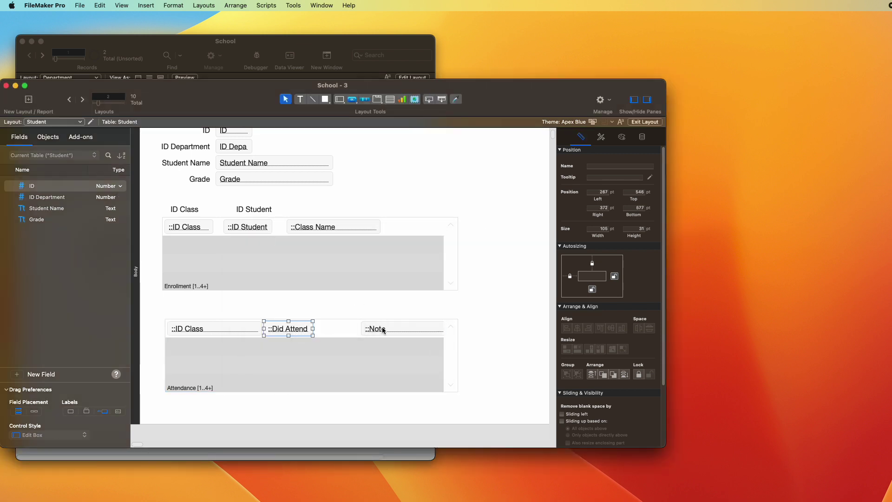
left_click_drag(385, 329, 345, 325)
Step: Nudge the Note field into alignment, then enlarge School - 3 and place it on the right
key("super+b")
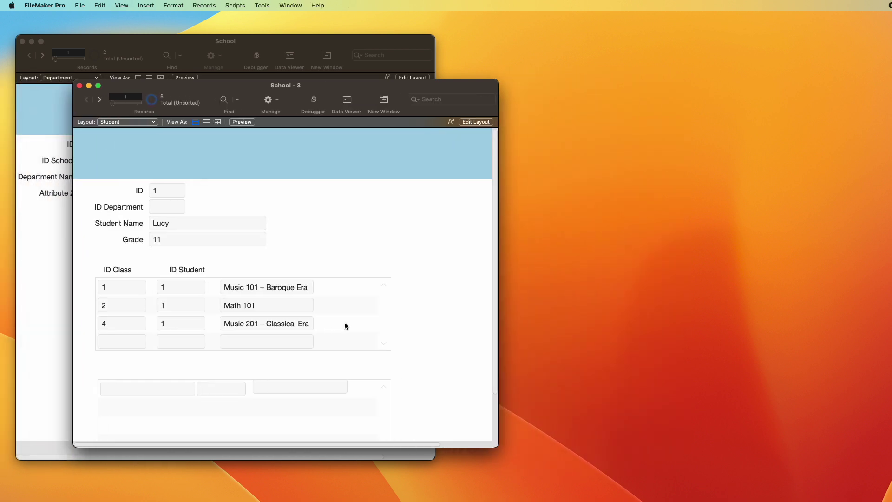
key("super+l")
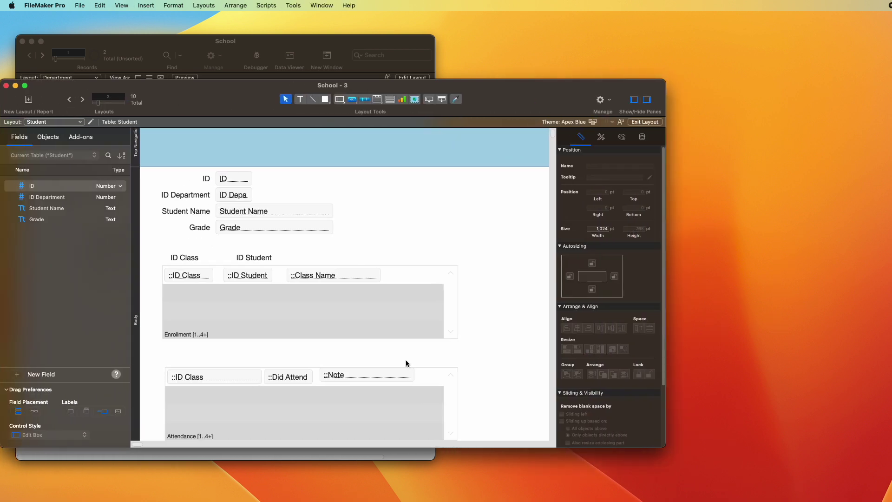
left_click(394, 377)
key("Down")
key("Down")
key("Down")
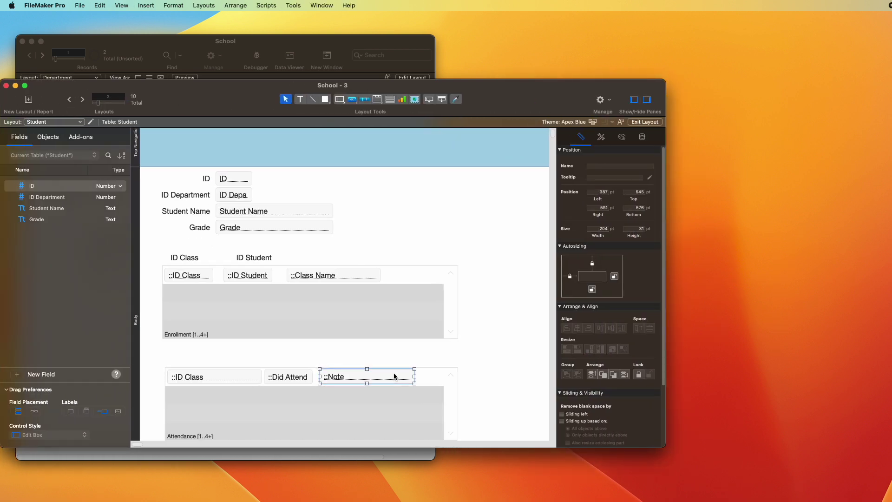
key("super+b")
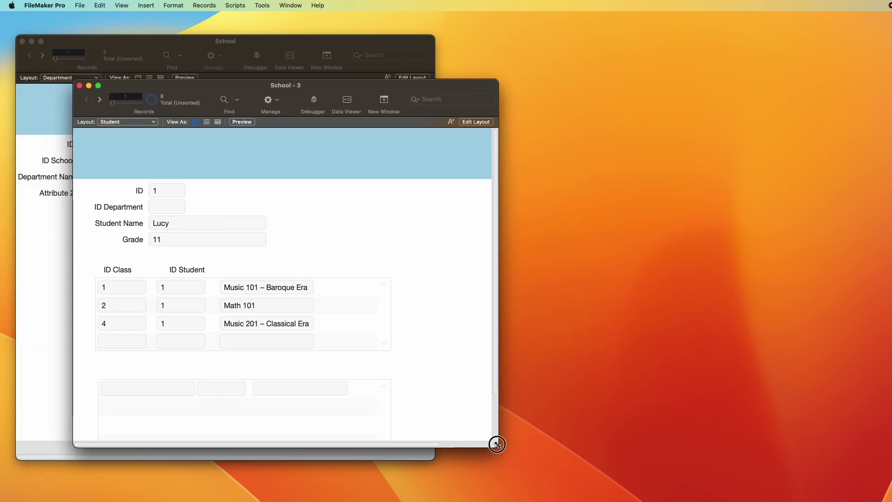
left_click_drag(497, 445, 504, 486)
left_click_drag(278, 87, 605, 63)
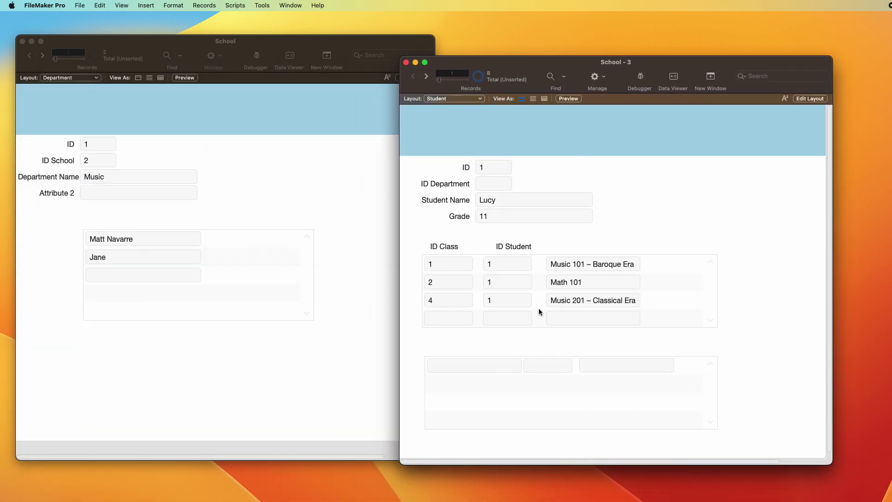
Step: Show the Class layout in the School window and put School - 3's Student layout in Layout mode
left_click(294, 166)
left_click(68, 78)
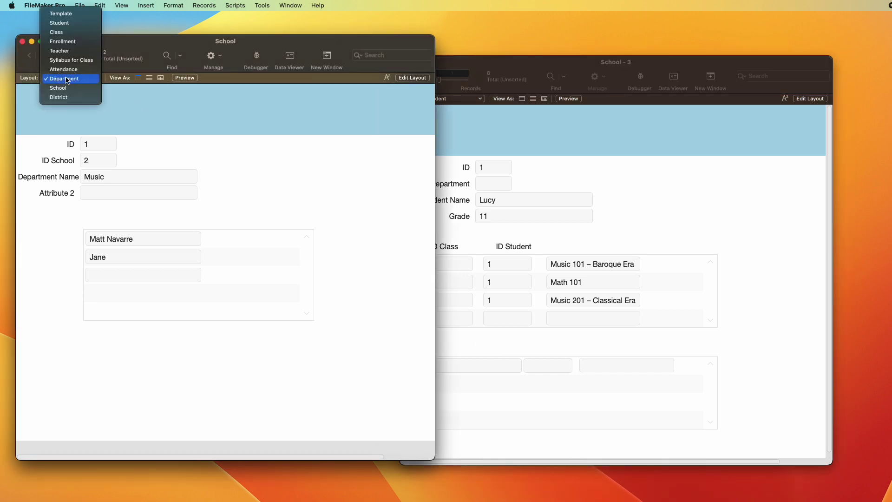
left_click(70, 34)
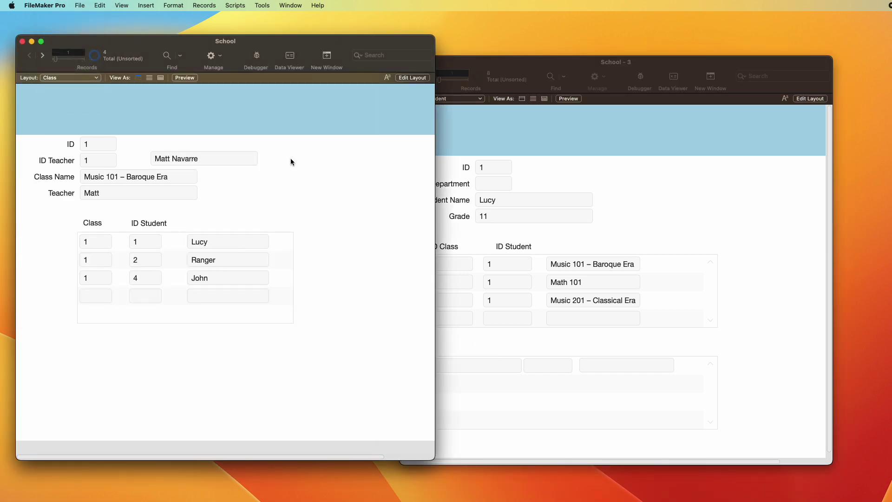
left_click(641, 197)
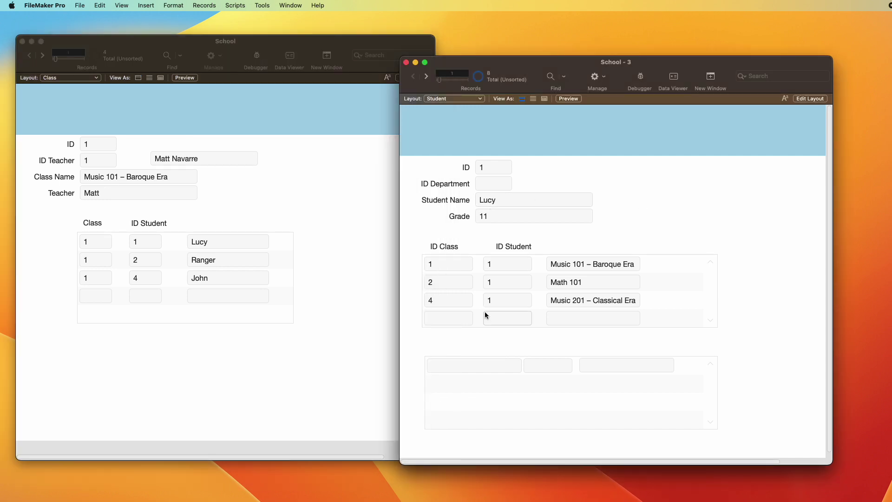
key("super+l")
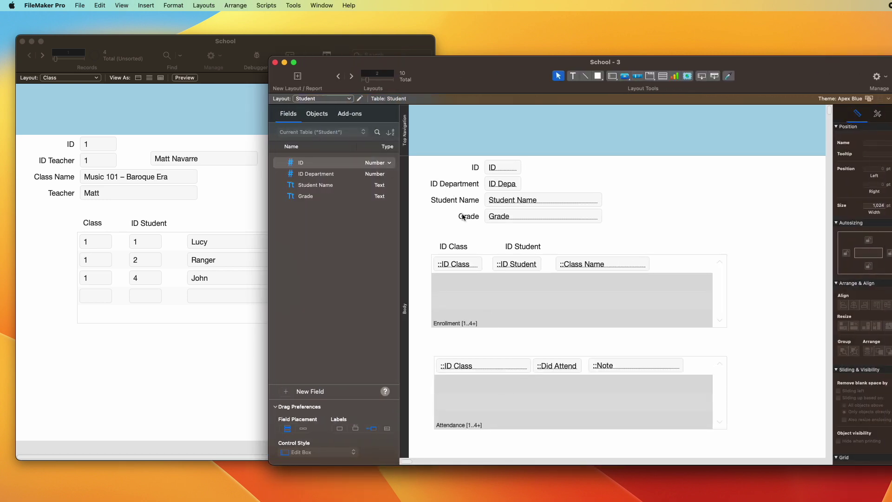
Step: Duplicate the Grade label above the Attendance portal and retype it as 'Class'
left_click_drag(460, 216, 446, 351)
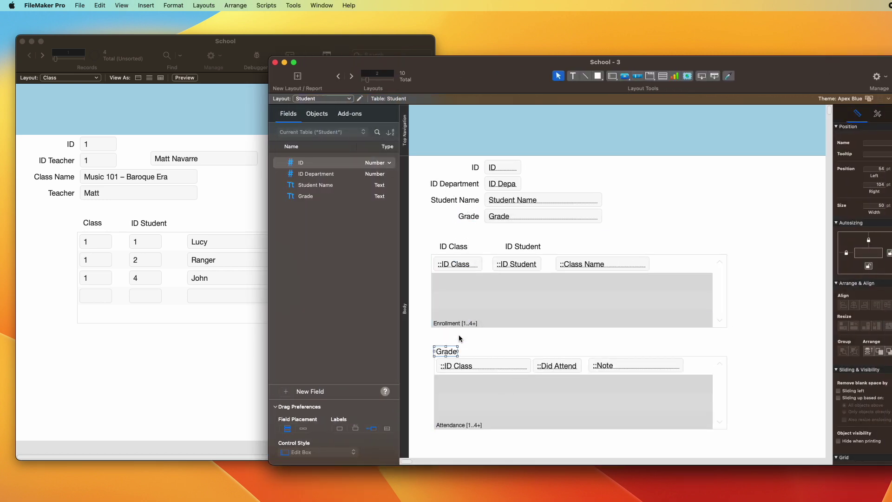
type("Class")
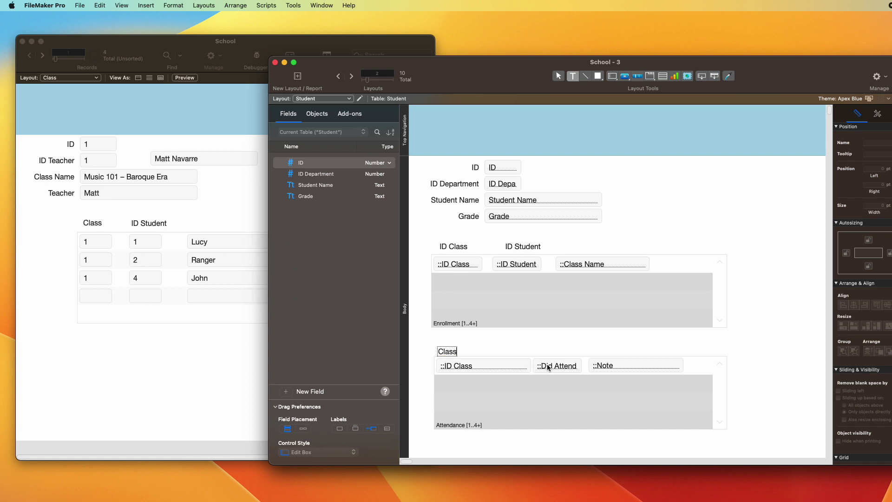
key("Escape")
Step: Add an 'Attended' label over the Did Attend column, then return to Browse mode
left_click_drag(447, 352, 547, 349)
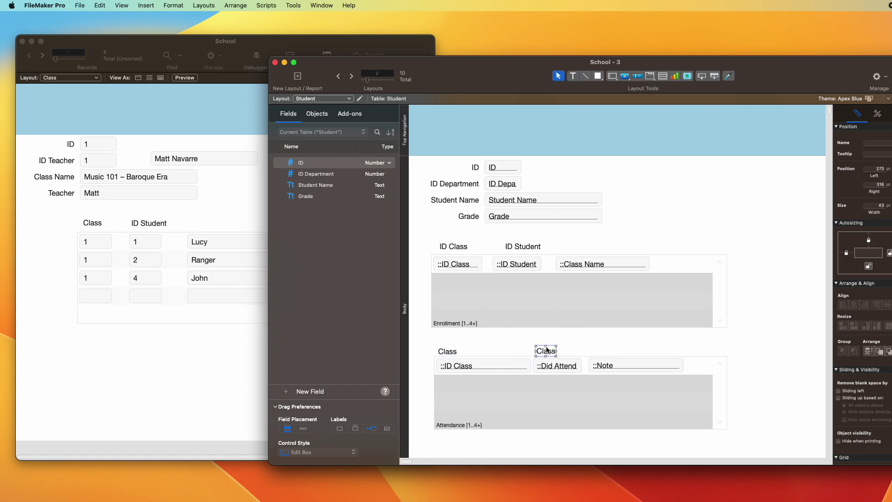
double_click(546, 349)
type("Attendee")
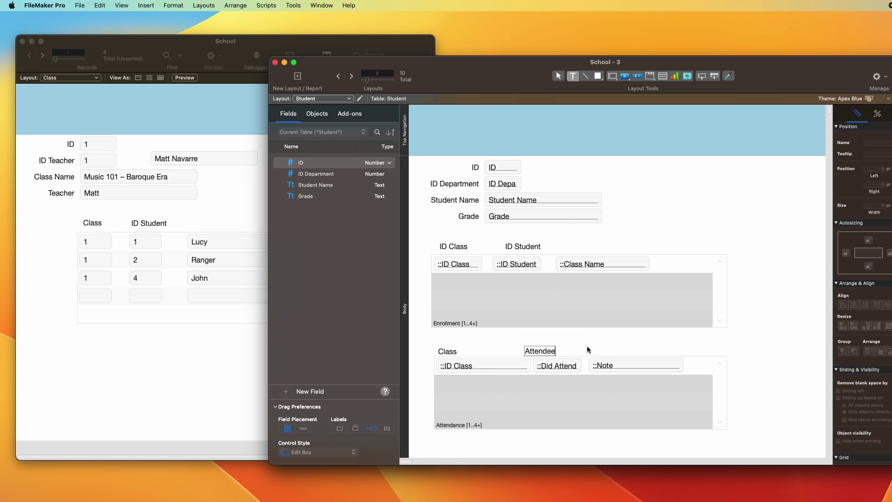
key("Escape")
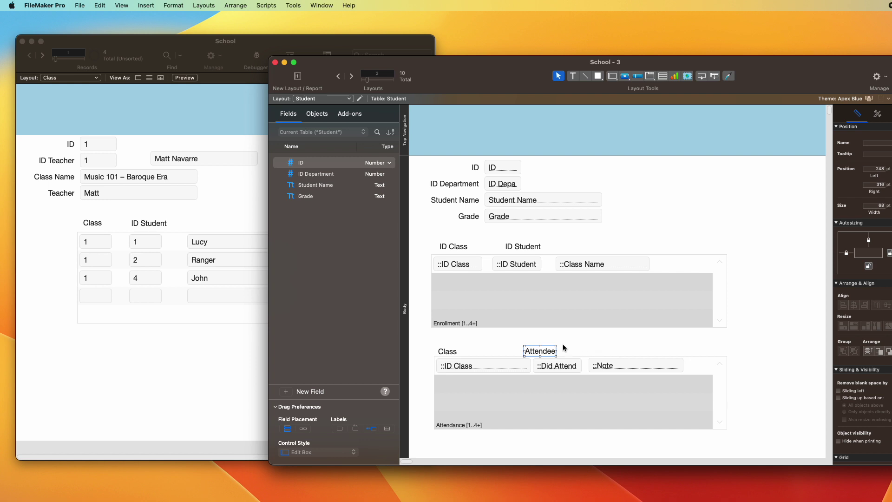
double_click(549, 352)
type("d")
key("Escape")
left_click_drag(549, 353, 562, 350)
double_click(563, 350)
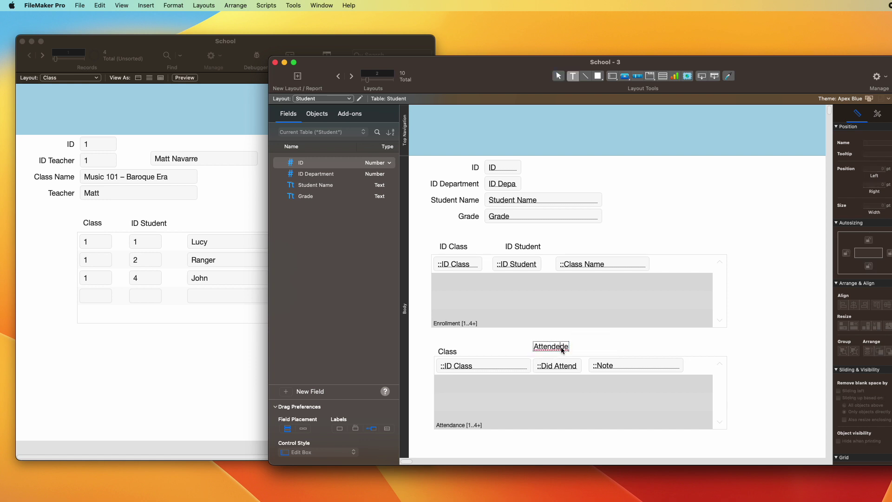
key("BackSpace")
key("Escape")
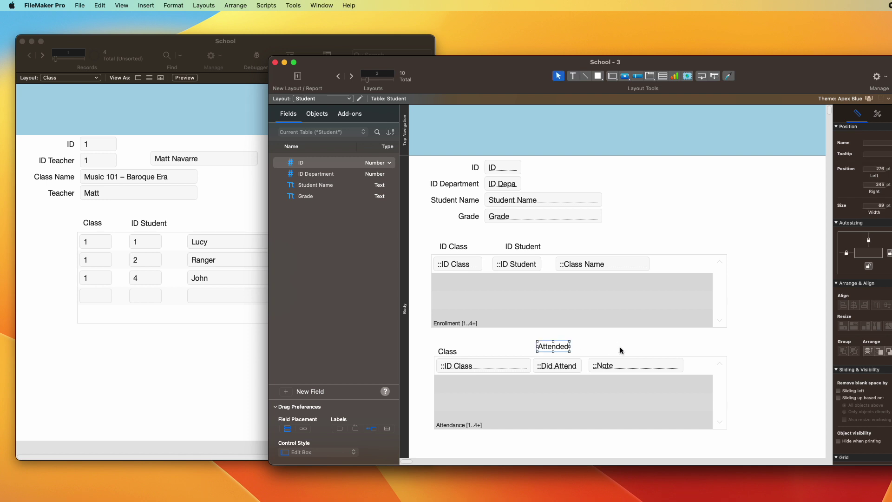
key("super+b")
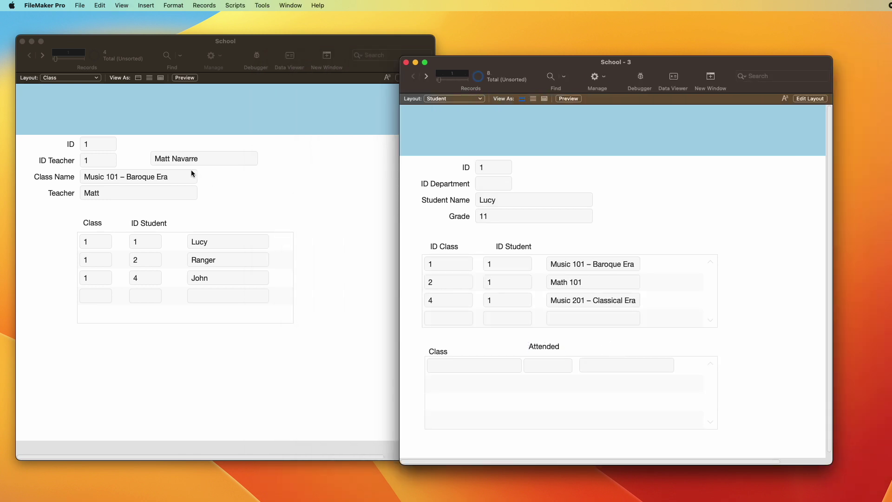
Step: Enter an attendance row for class 1 marked Yes, then open Manage Database
left_click(454, 368)
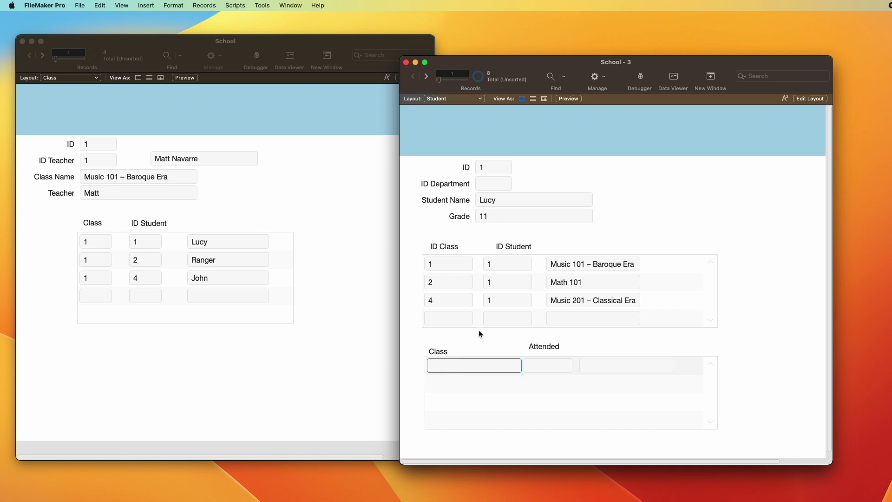
left_click(493, 319)
left_click(558, 365)
type("Yes")
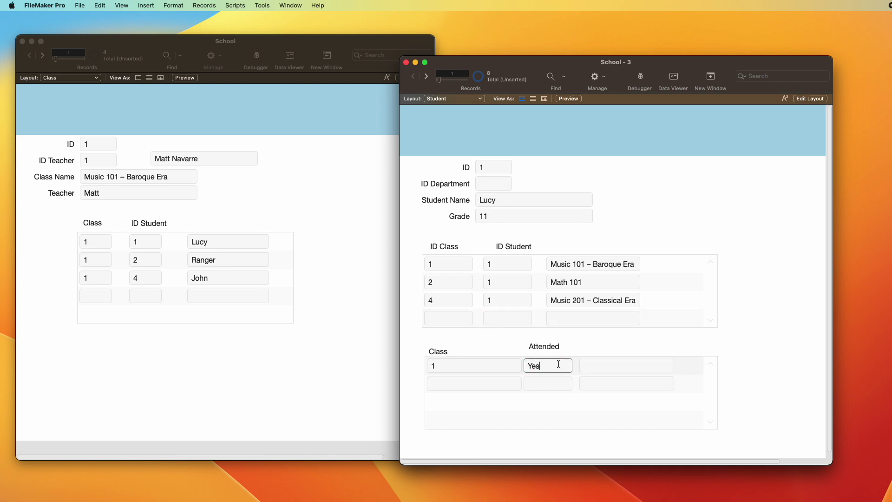
left_click(585, 349)
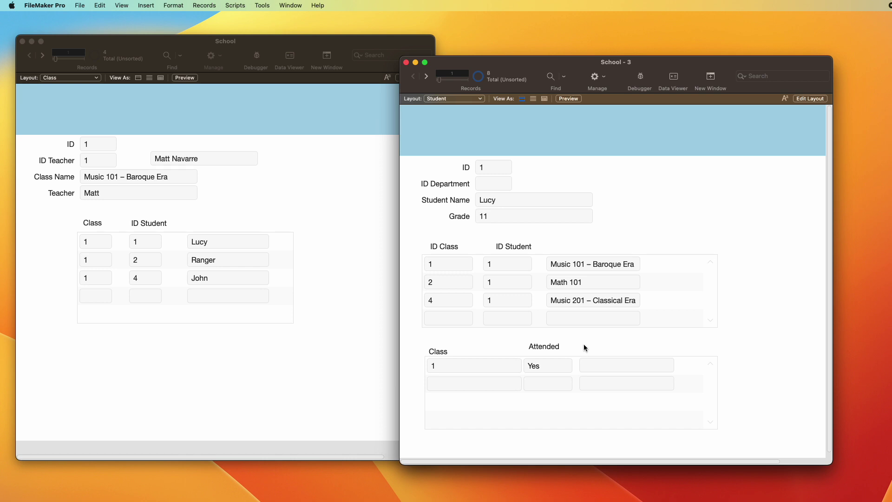
key("super+shift+d")
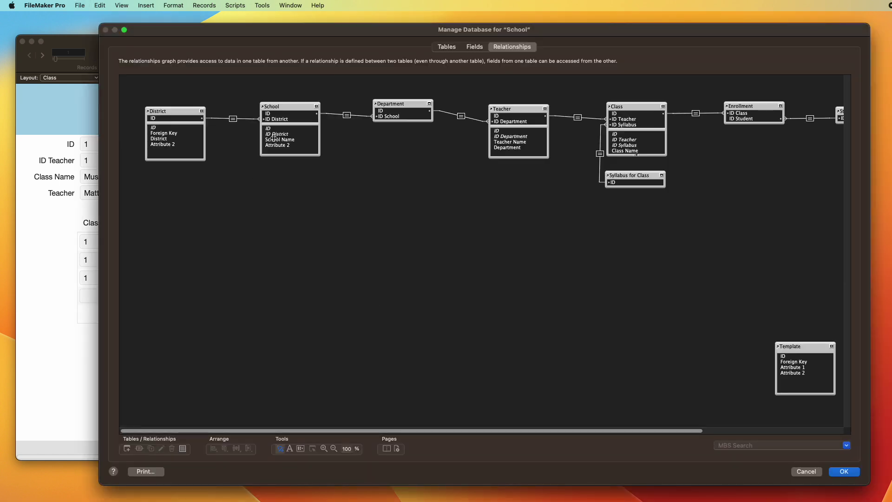
Step: Create a 'Date' field in the Attendance table
left_click(449, 47)
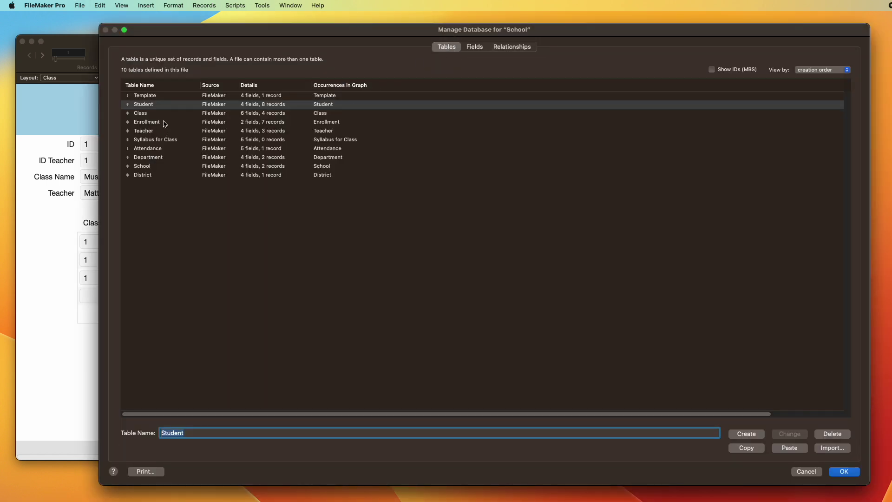
double_click(154, 148)
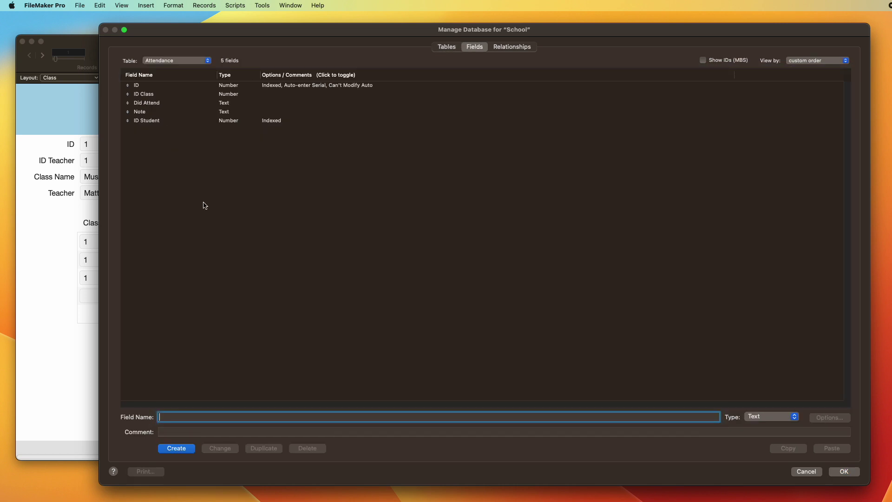
type("Date")
key("Return")
key("Return")
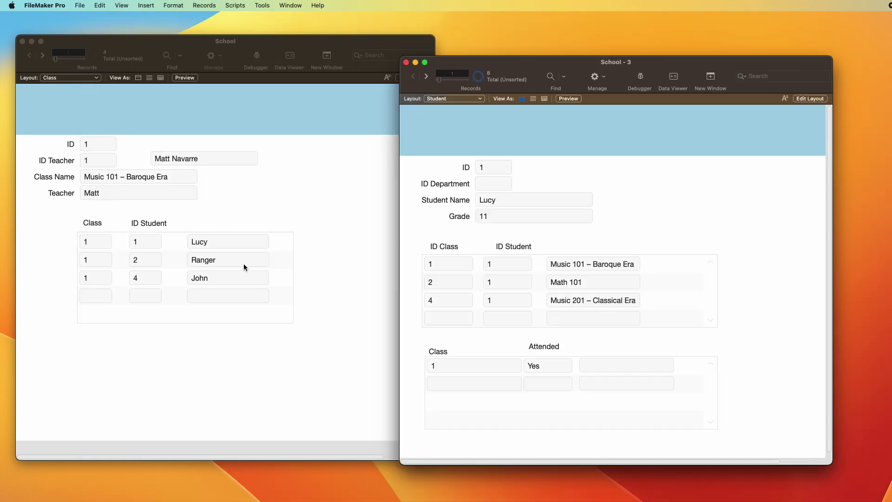
Step: Replace Note with Date in the Attendance portal's third column and return to Browse mode
key("super+l")
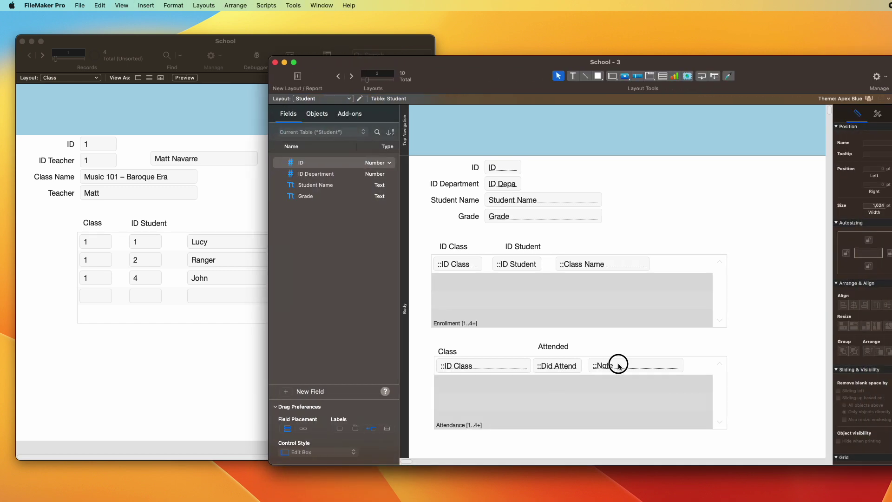
double_click(619, 366)
double_click(674, 208)
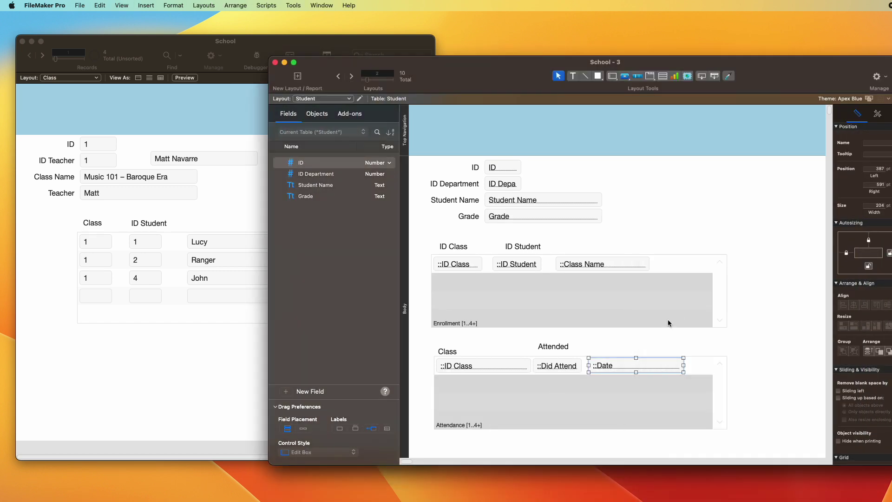
key("super+b")
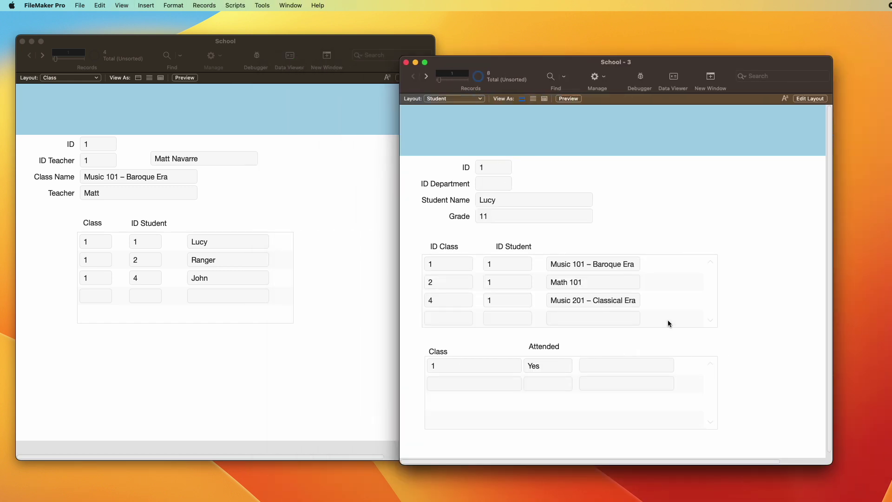
Step: Fill the first attendance row's date with today's date, 6/25/2023
left_click(646, 363)
key("super+minus")
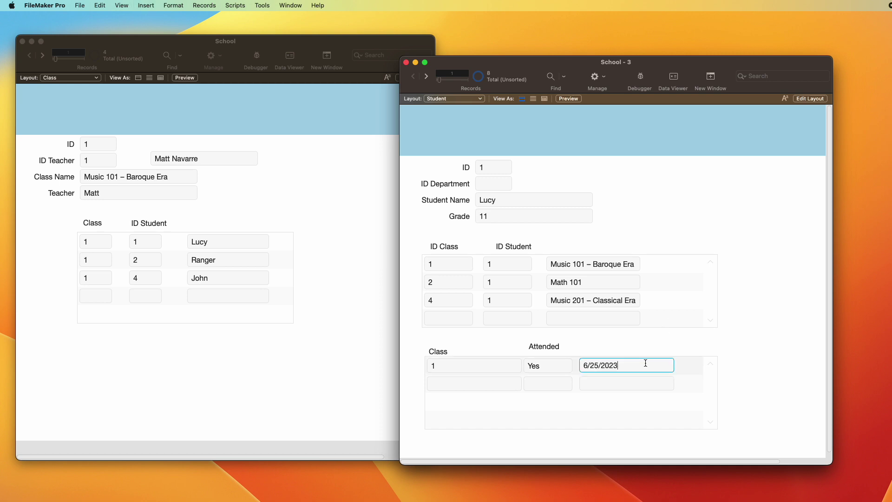
left_click(658, 344)
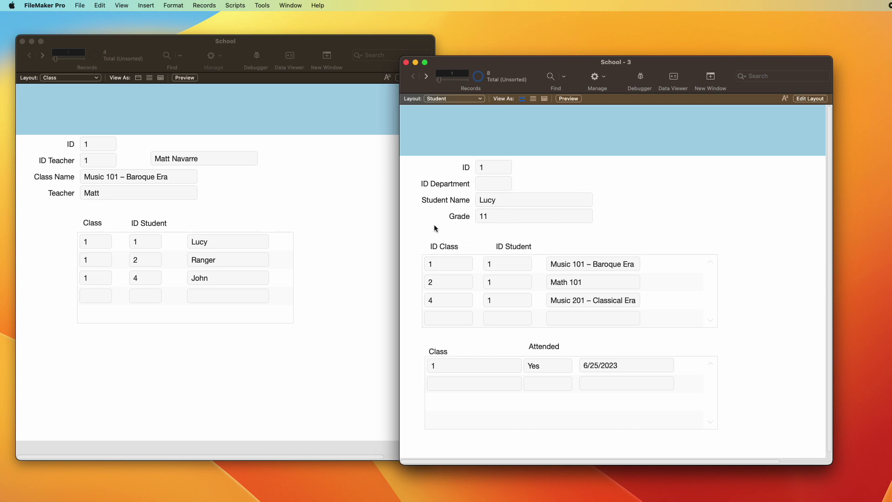
Step: Add a second attendance row: class 1, Yes, 6/1/2023
left_click(467, 386)
type("1")
left_click(562, 385)
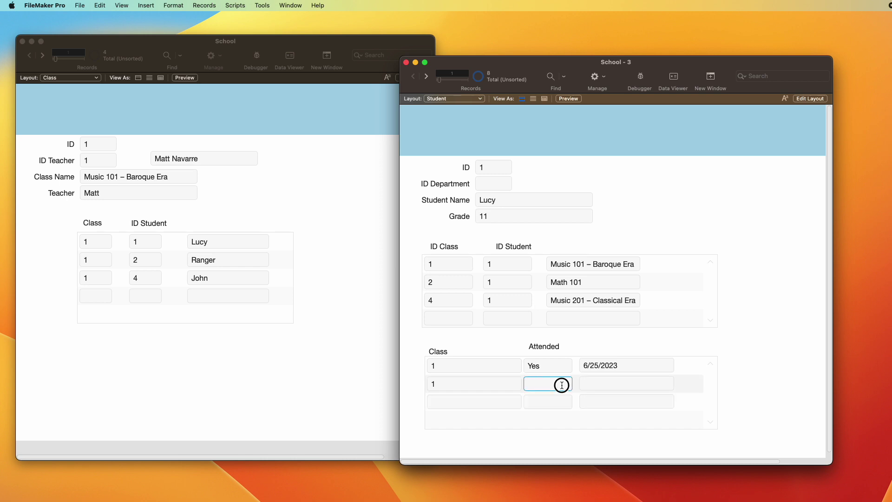
type("Yes")
left_click(632, 382)
type("6/1/2023")
Step: Add a third attendance row for class 1 marked No on 6/2
left_click(445, 398)
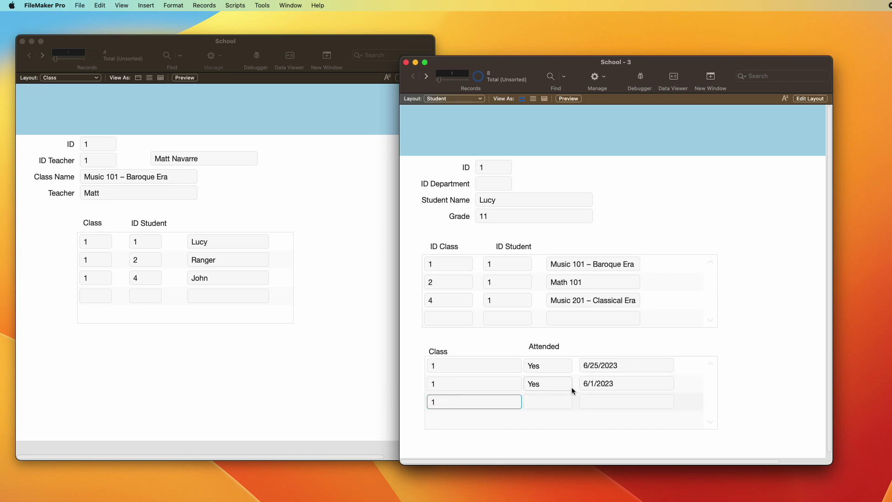
left_click(563, 402)
type("No")
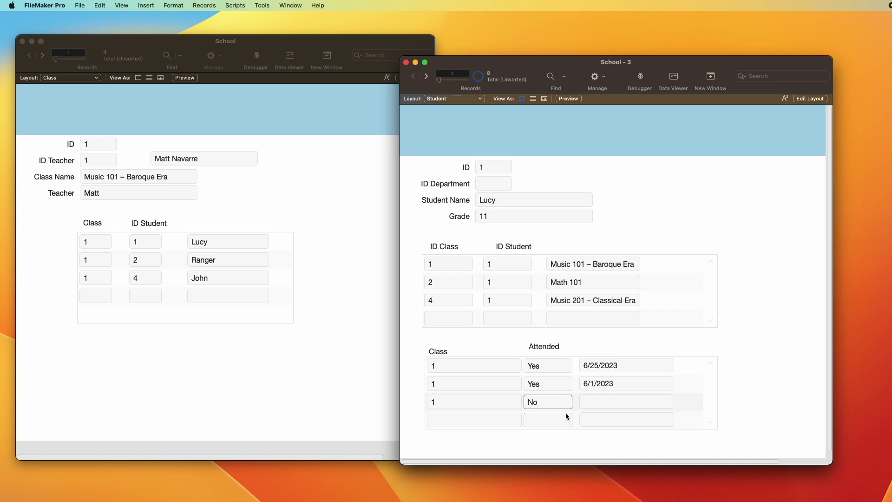
left_click(609, 402)
type("6/2")
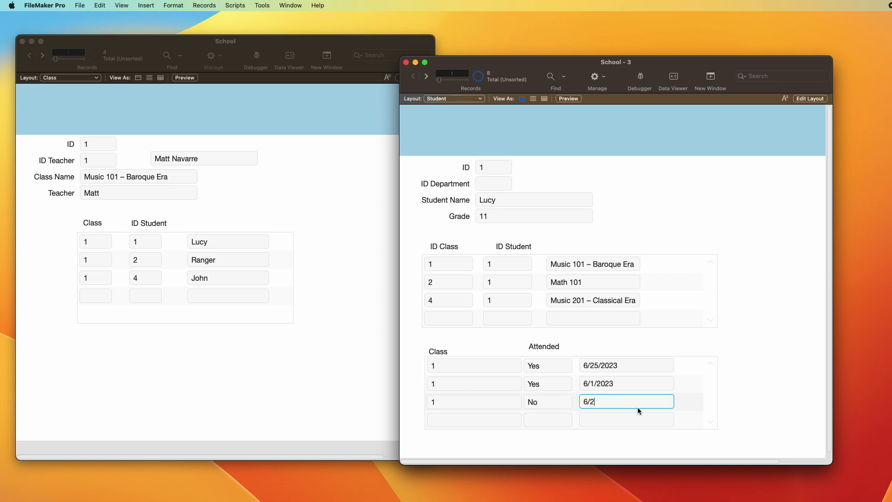
key("Return")
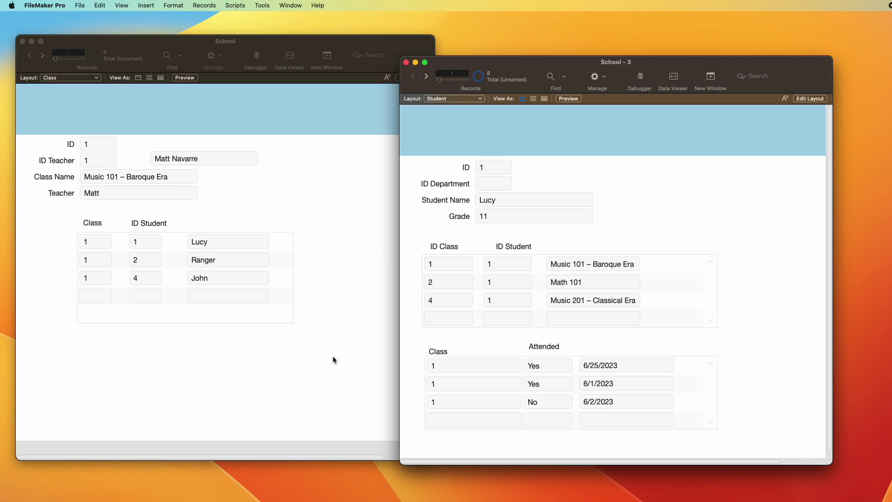
Step: Add an attendance row for class 2 with today's date (6/25/2023), marked No
left_click(456, 420)
type("2")
left_click(632, 424)
key("super+minus")
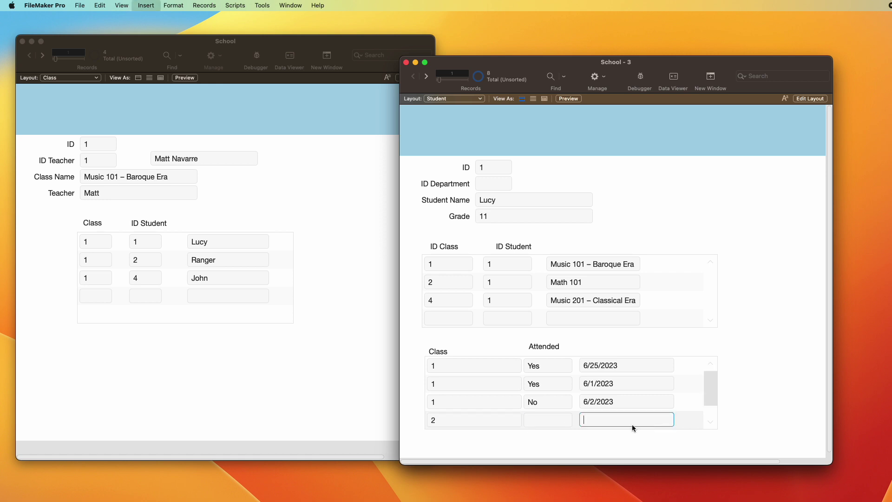
left_click(548, 420)
type("No")
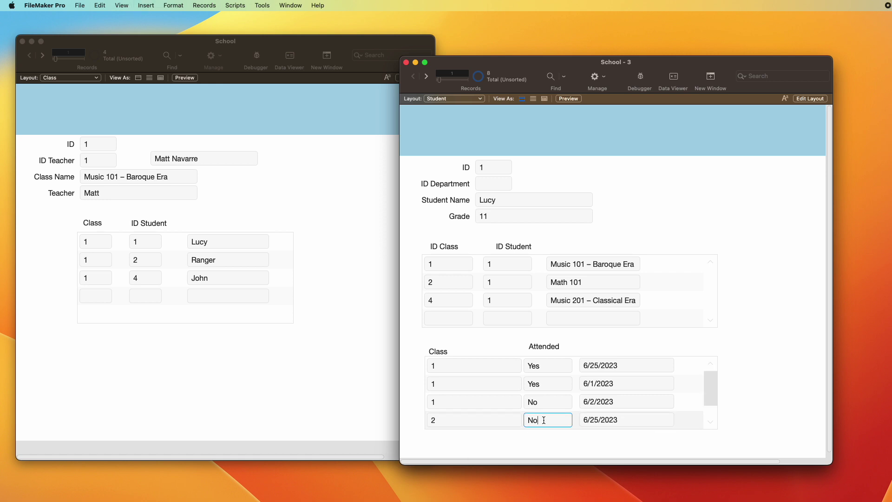
left_click(764, 353)
left_click(742, 353)
Step: From the School - 3 window, open Manage Database on the Relationships graph
left_click(284, 350)
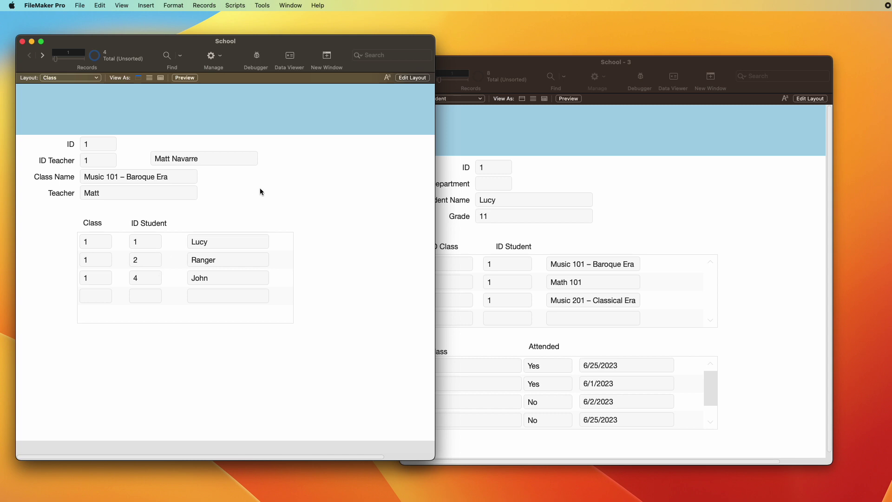
left_click(773, 309)
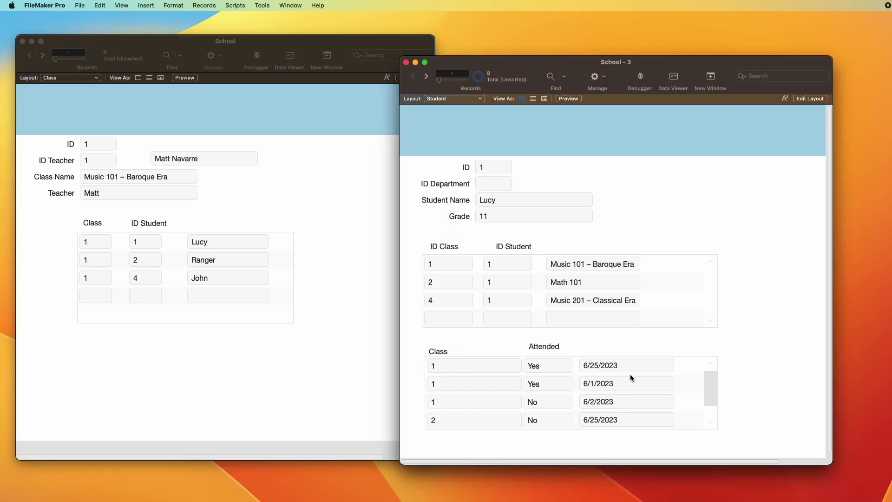
key("super+shift+d")
left_click(511, 47)
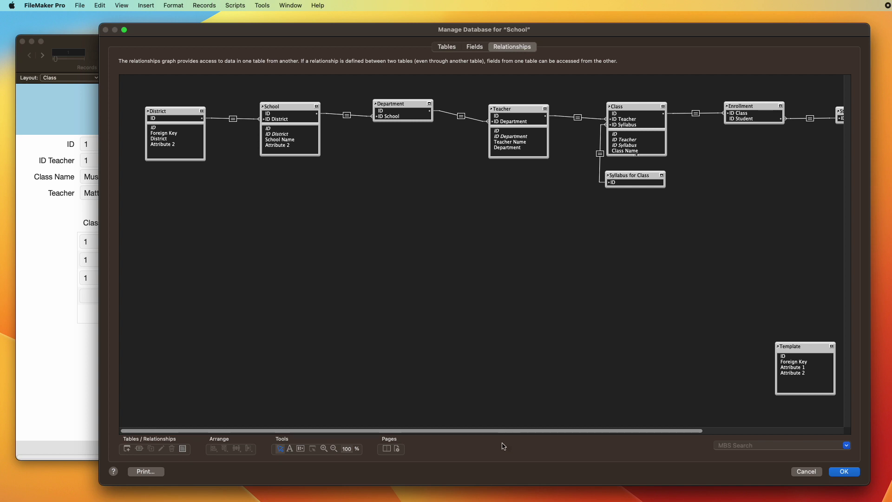
Step: Duplicate the Attendance occurrence and relate the copy to Class by ID = ID Class
left_click_drag(510, 428, 675, 424)
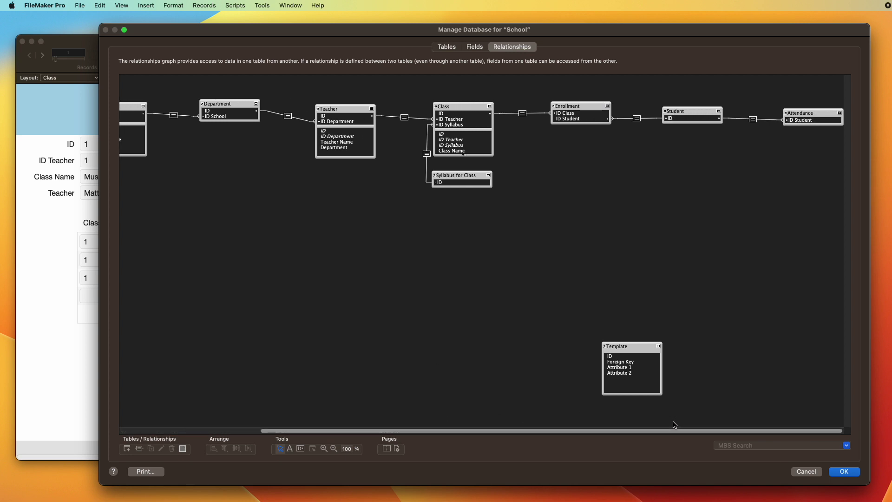
left_click(795, 113)
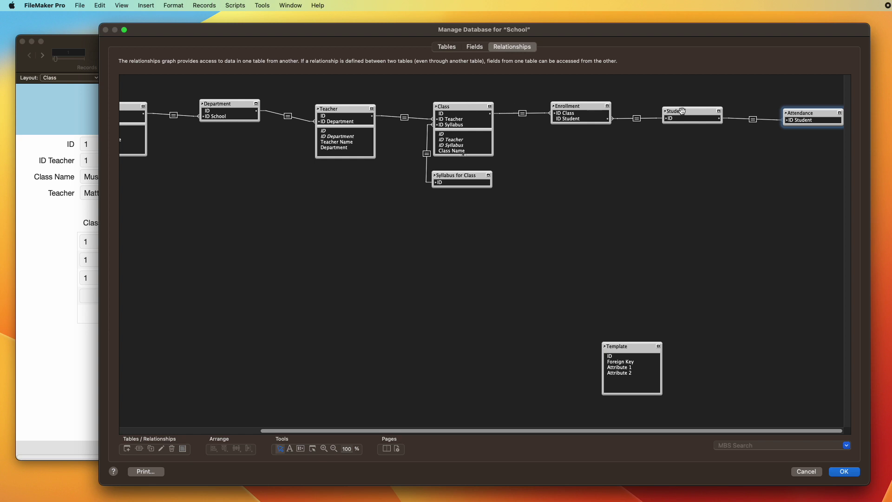
left_click(729, 154)
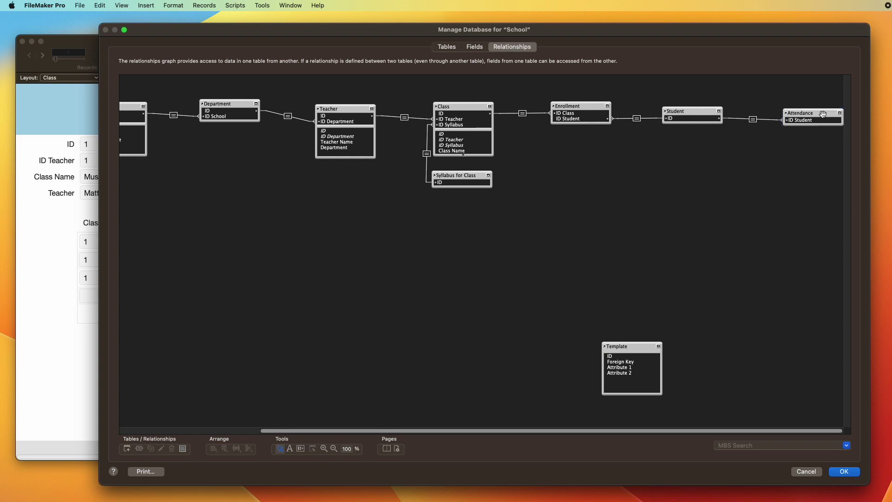
left_click_drag(822, 115, 581, 147)
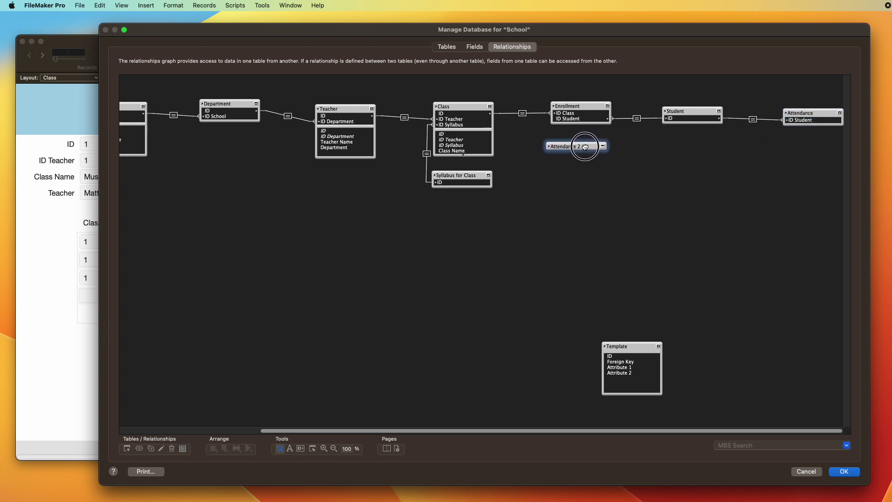
left_click(600, 146)
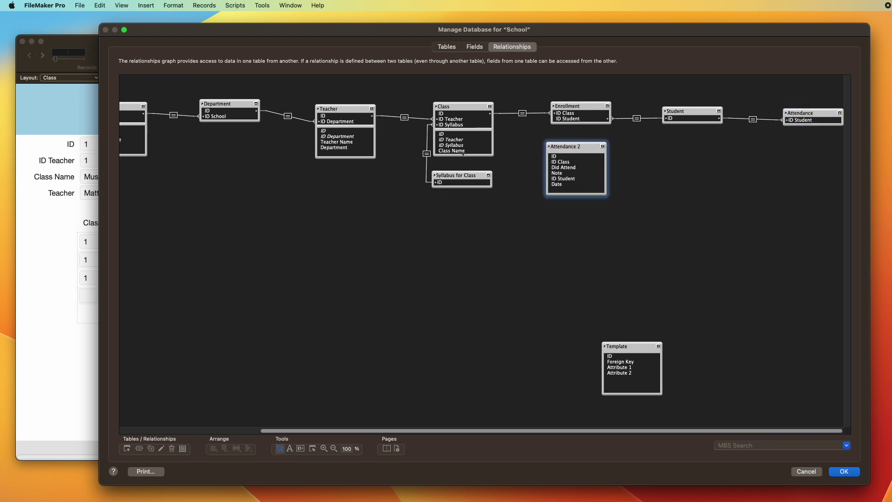
left_click_drag(569, 165, 457, 125)
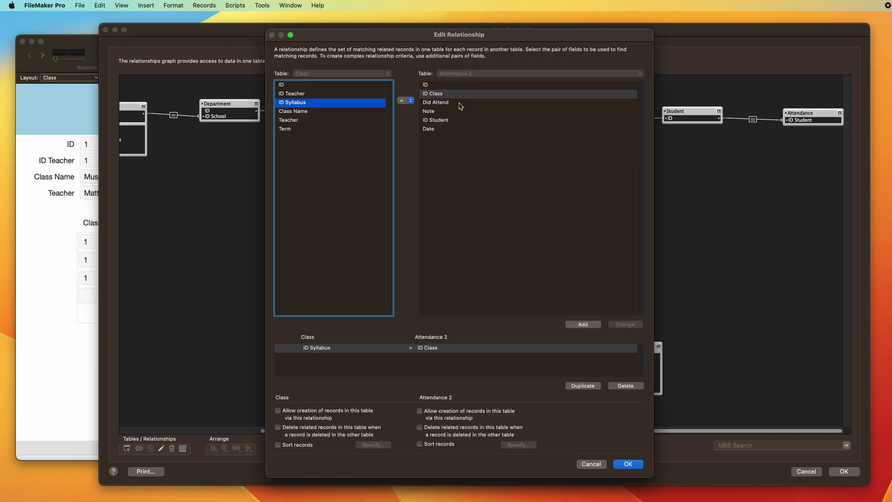
left_click(284, 84)
left_click(431, 94)
key("Return")
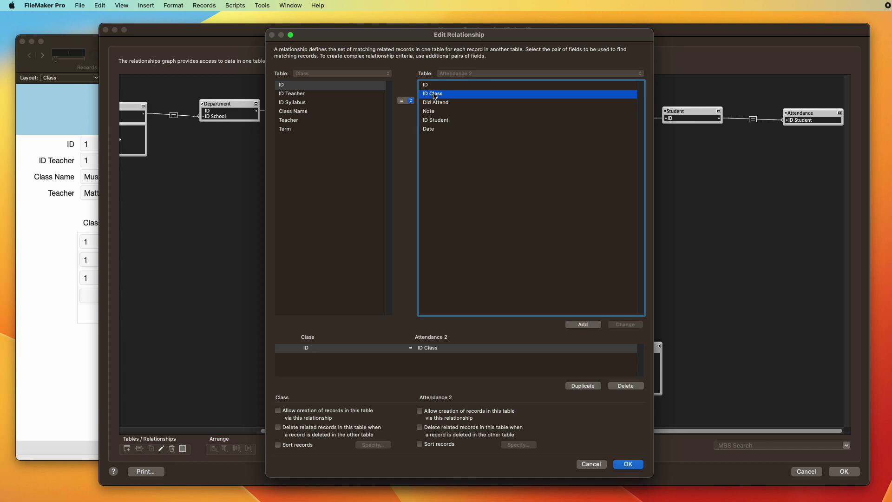
key("Return")
Step: Rename the occurrences to Class Attendance and Student Attendance
double_click(581, 148)
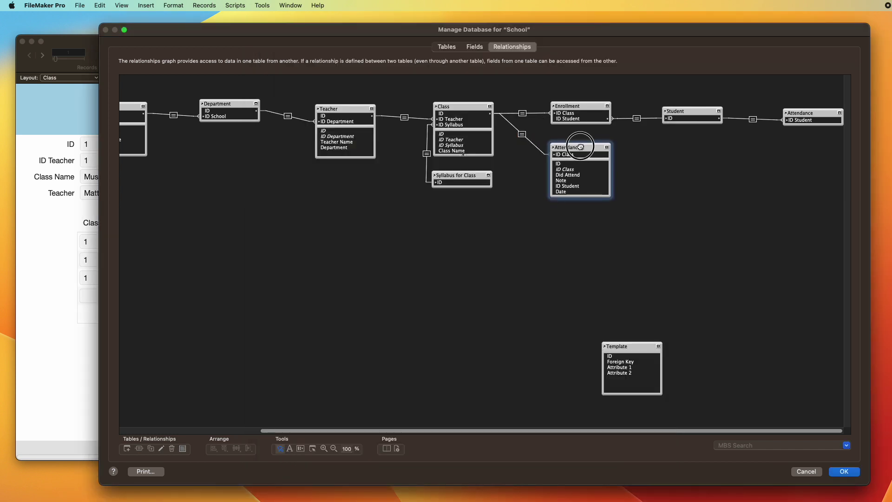
left_click(470, 485)
type("Class Attendance")
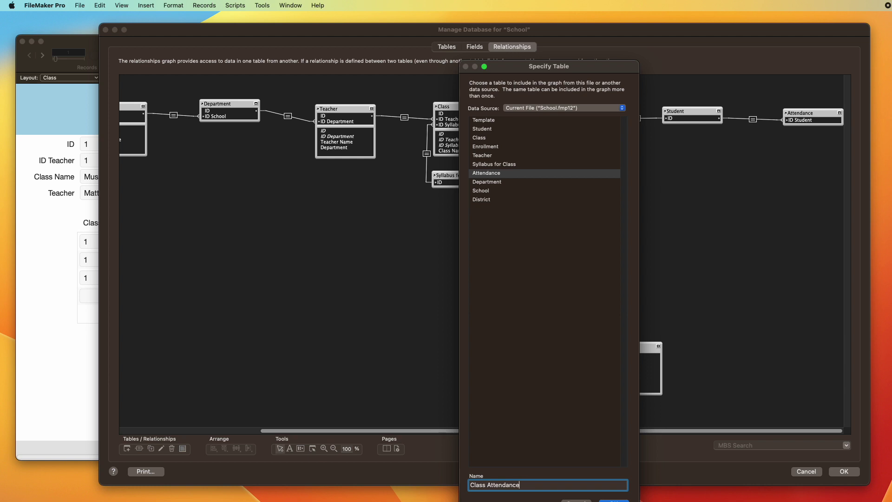
key("Return")
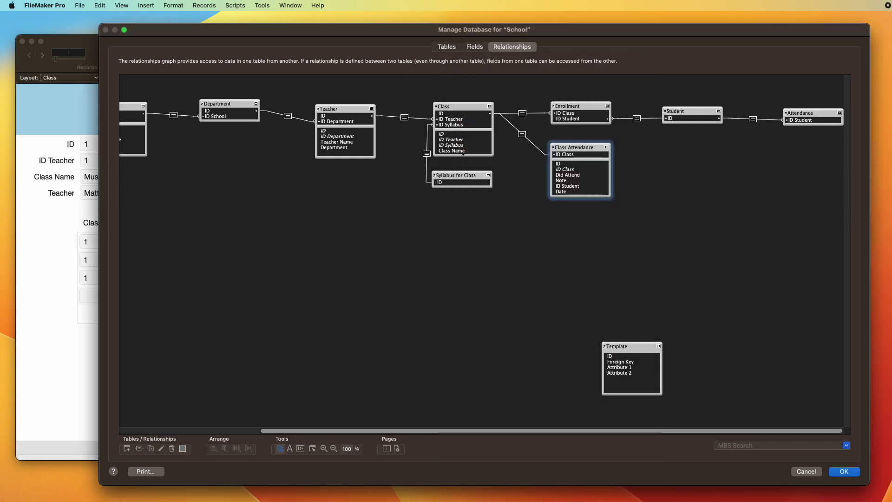
double_click(802, 114)
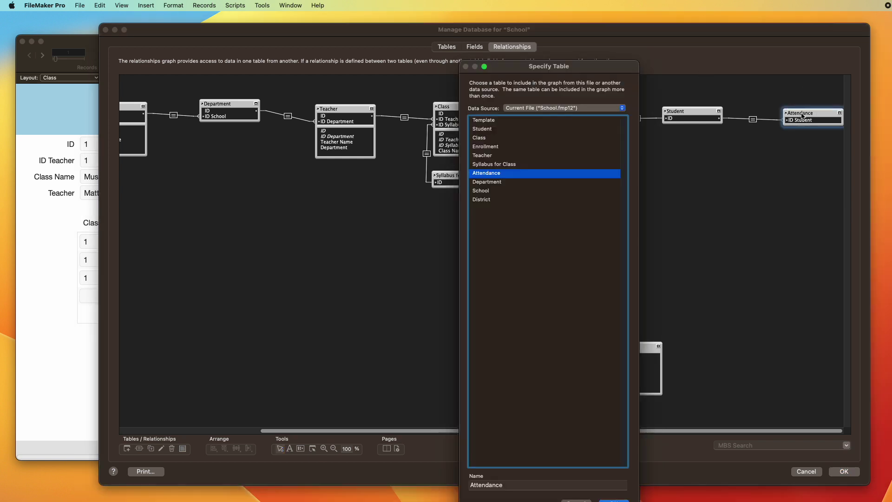
left_click(473, 485)
type("Student")
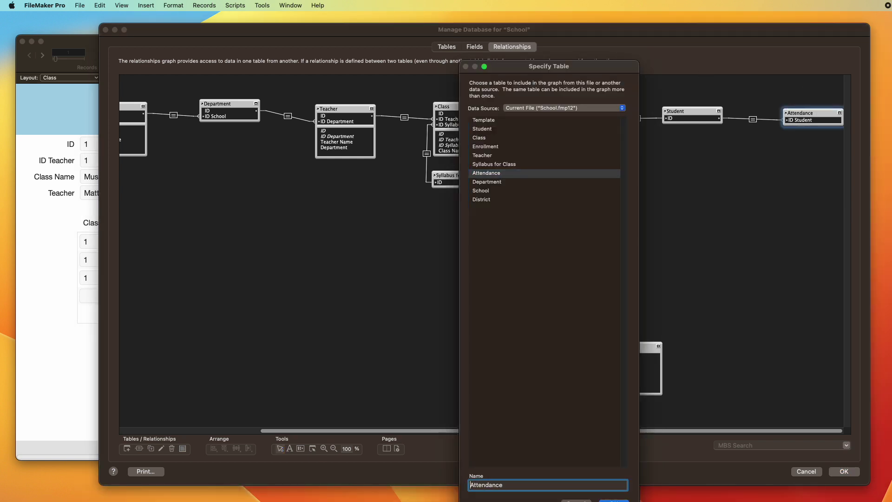
key("Return")
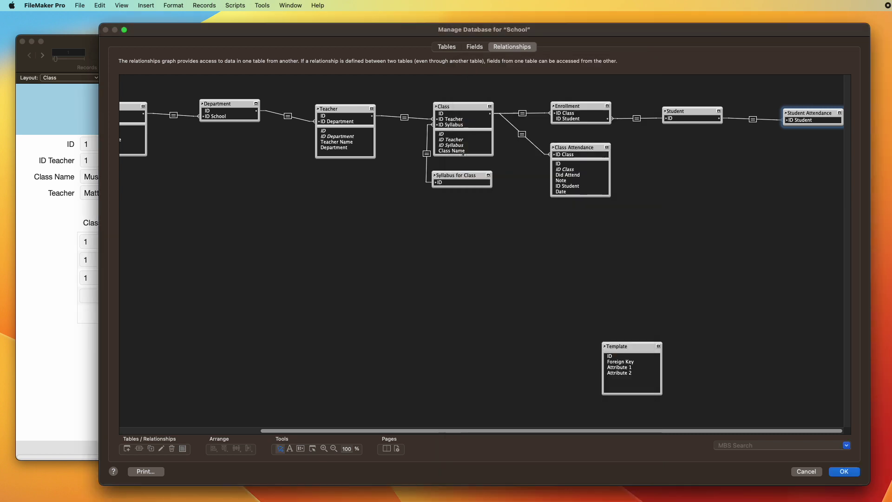
Step: Close Manage Database and put the School window's Class layout into Layout mode
key("Return")
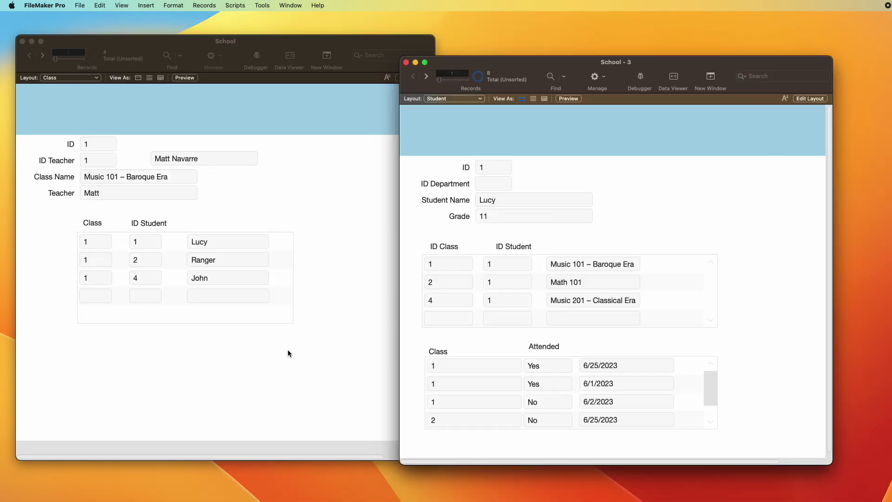
left_click(288, 353)
key("super+l")
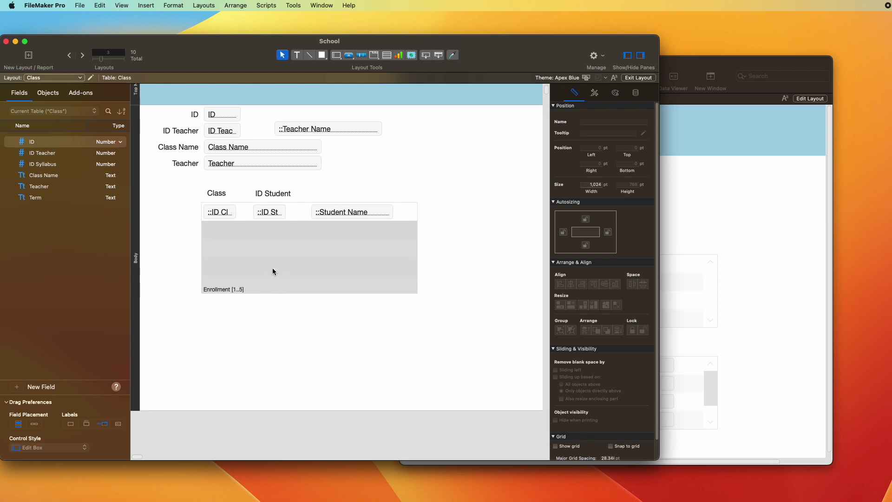
Step: Draw a portal below the Enrollment portal showing Class Attendance records
left_click(387, 55)
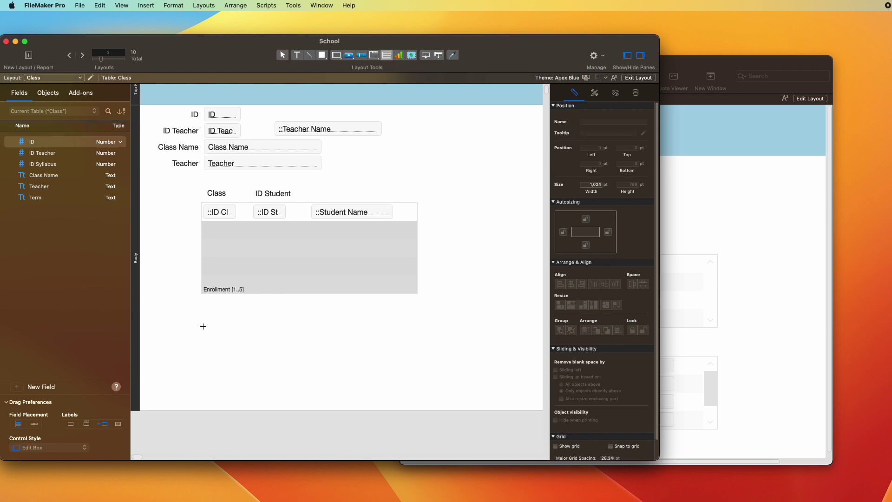
left_click_drag(203, 326, 432, 400)
left_click(366, 259)
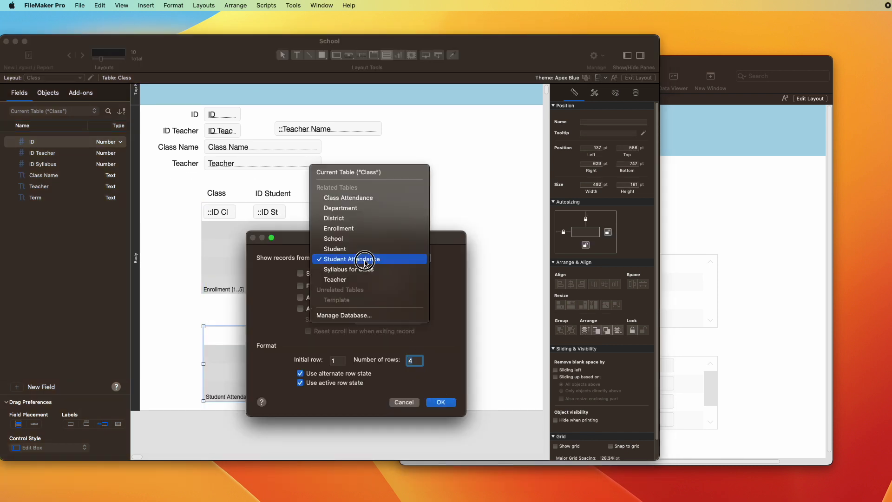
left_click(348, 198)
left_click(442, 402)
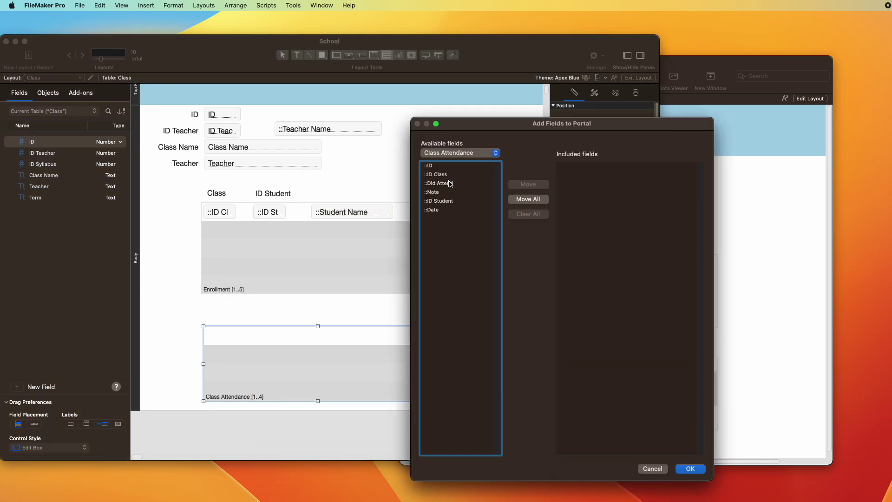
Step: Add the Date and Did Attend fields to the portal, with Date first
left_click_drag(469, 129, 470, 125)
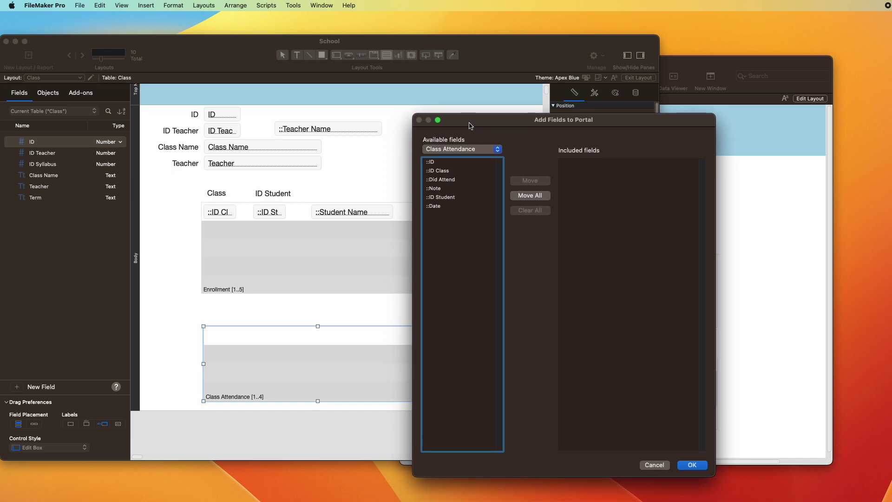
double_click(457, 182)
double_click(440, 207)
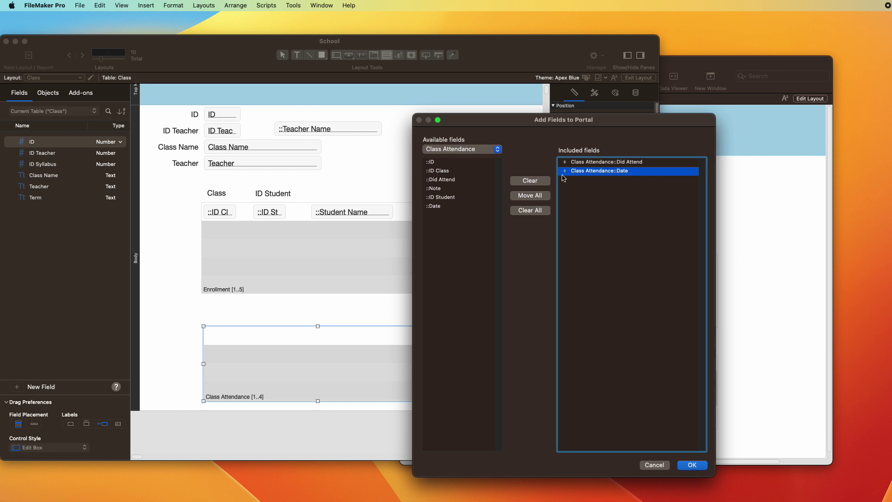
left_click_drag(565, 171, 564, 162)
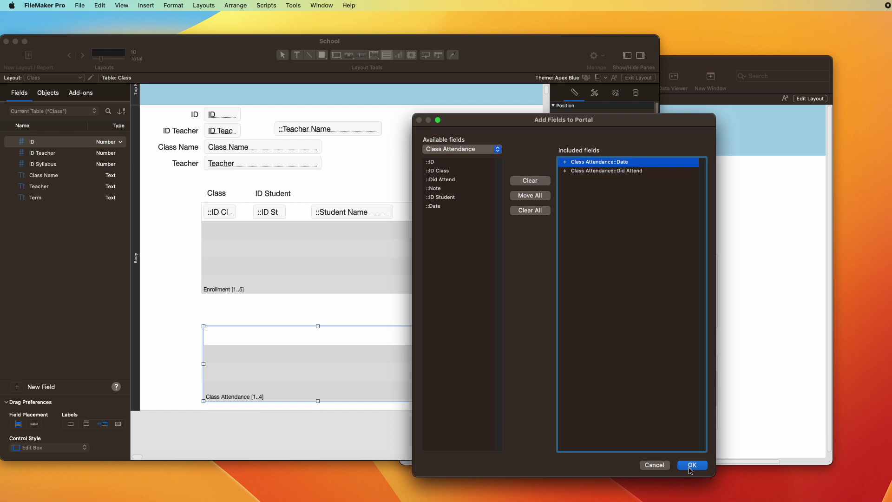
left_click(691, 467)
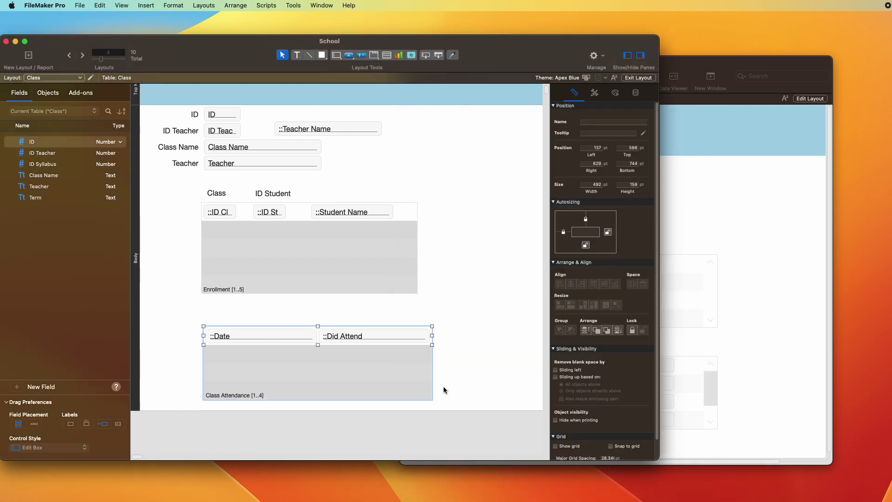
Step: Resize Did Attend to 127 pt, Date to 129 pt, the portal to 605 pt, and enable vertical scrolling
left_click(421, 340)
left_click_drag(432, 335, 378, 339)
left_click(301, 337)
left_click_drag(313, 336, 290, 337)
left_click(420, 334)
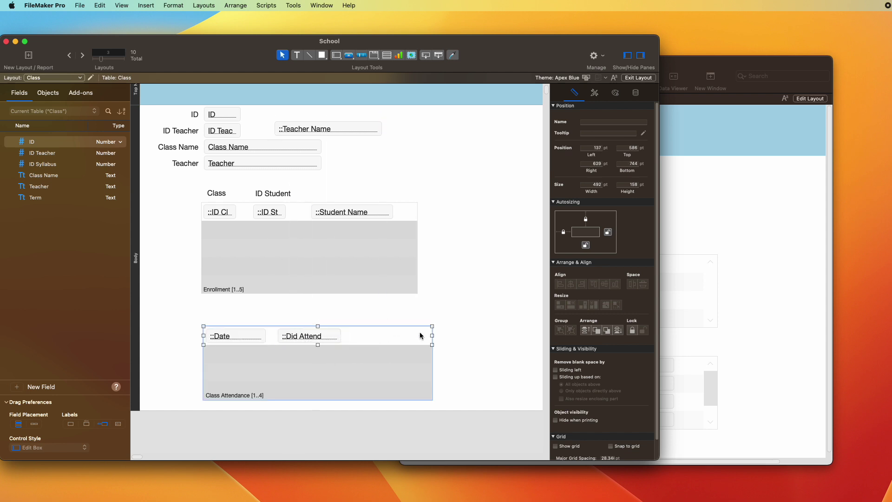
left_click_drag(432, 335, 485, 335)
double_click(434, 360)
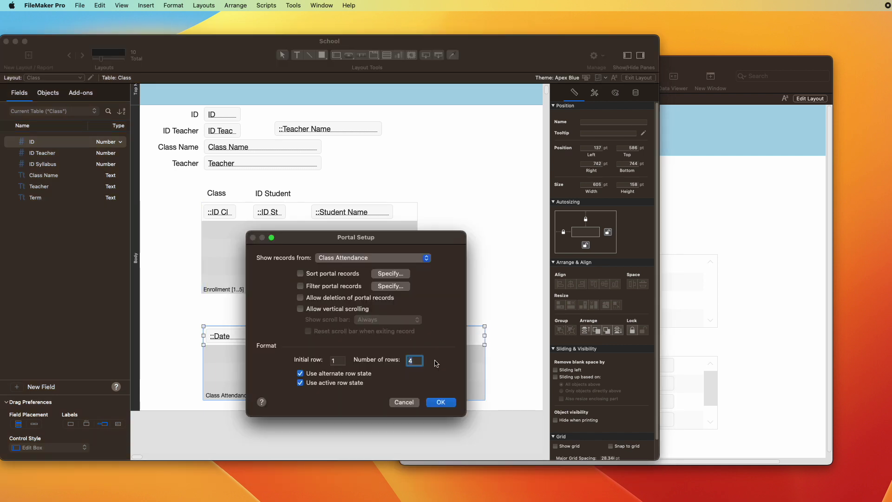
left_click(332, 308)
key("Return")
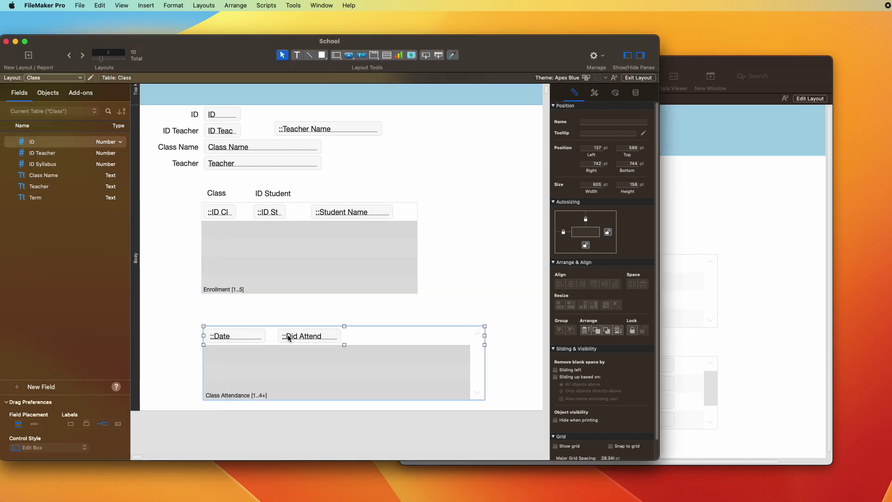
Step: Add a Student::Student Name column at the portal's right, widen it, and switch to Browse mode
left_click(300, 333)
left_click_drag(300, 333, 386, 337)
double_click(386, 336)
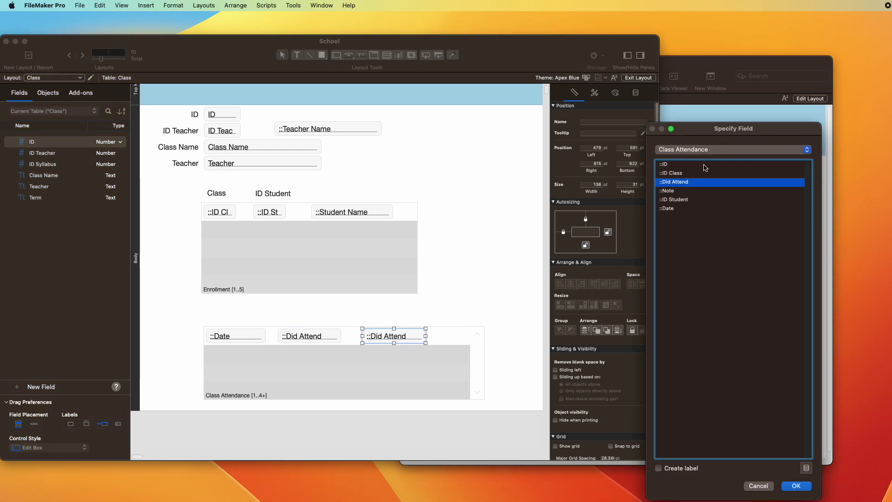
left_click(721, 150)
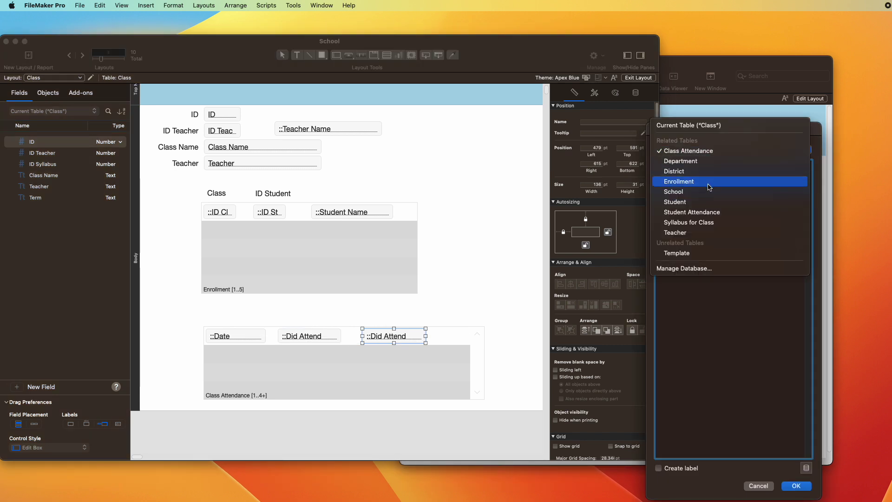
left_click(703, 201)
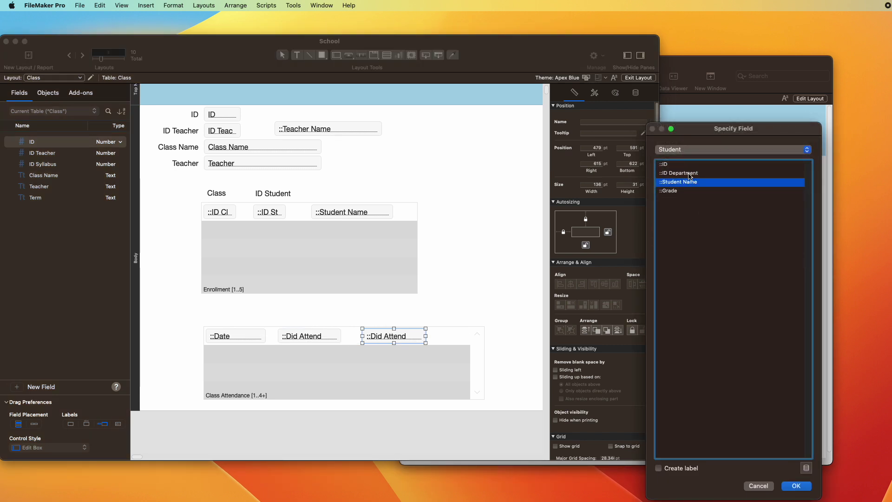
double_click(688, 182)
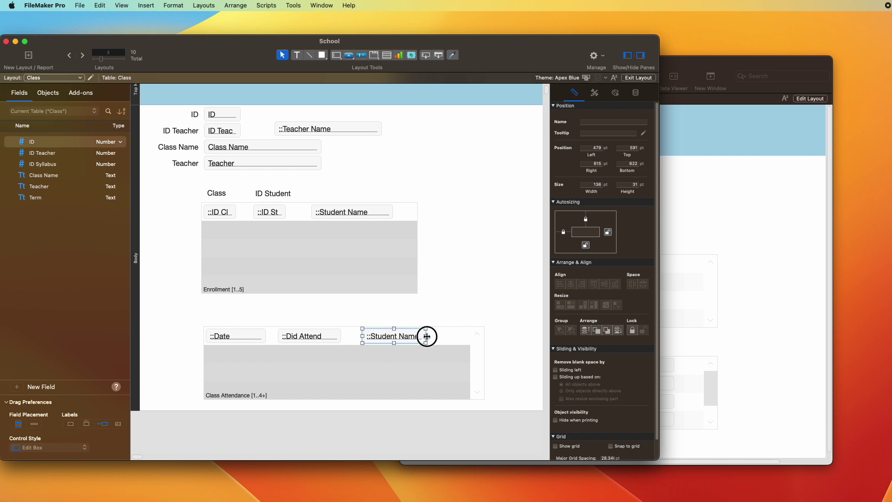
left_click_drag(426, 335, 447, 337)
left_click(476, 308)
key("super+b")
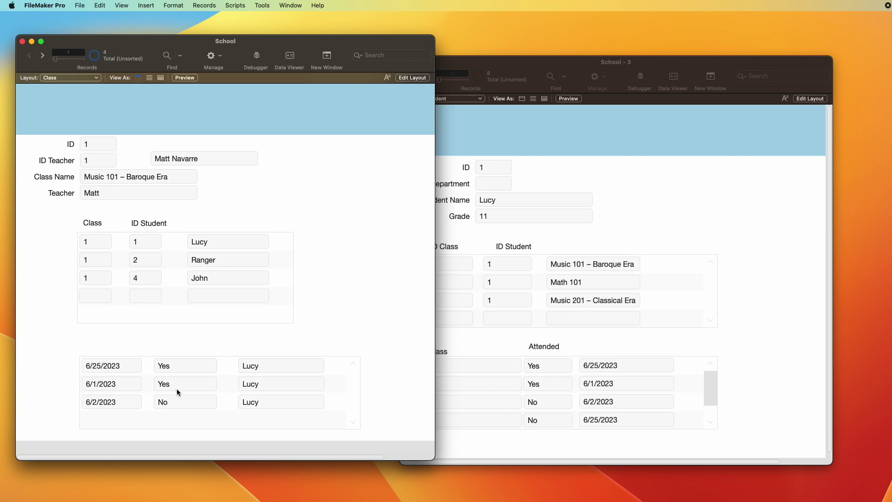
Step: In School - 3, step through the next student records and return to the first one
left_click(805, 338)
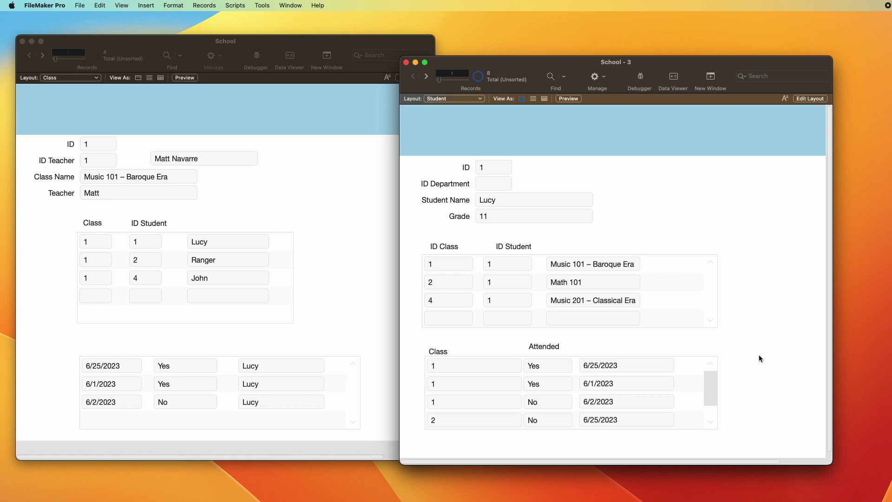
key("ctrl+Down")
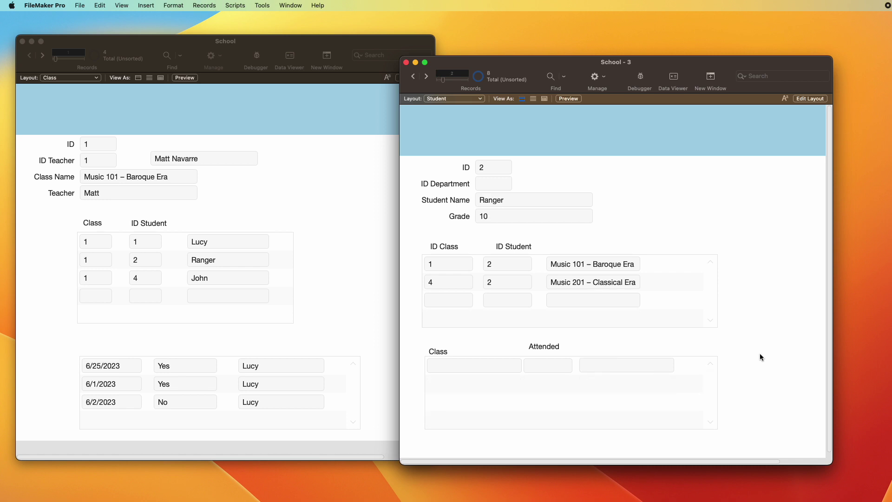
key("ctrl+Down")
key("ctrl+Up")
key("ctrl+Up")
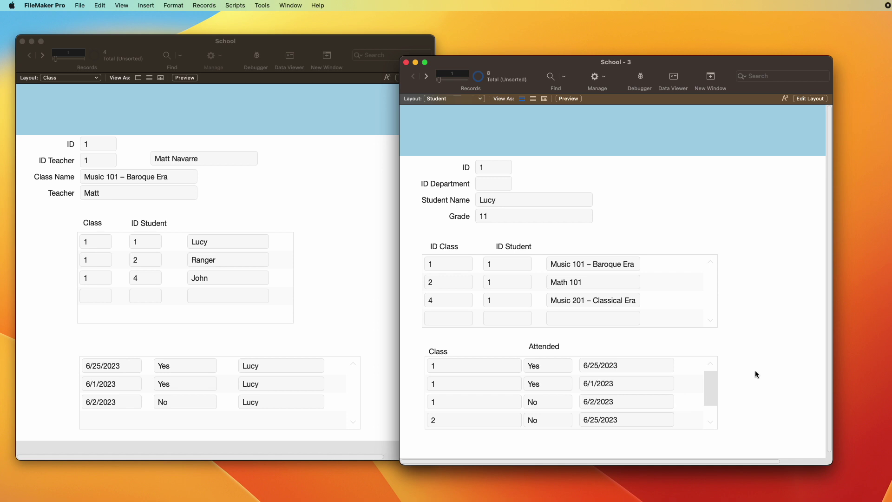
left_click(302, 344)
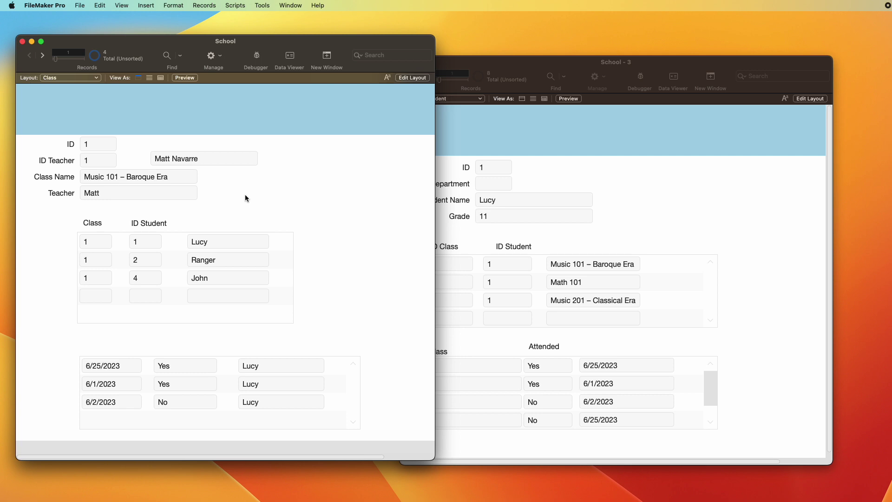
left_click(742, 273)
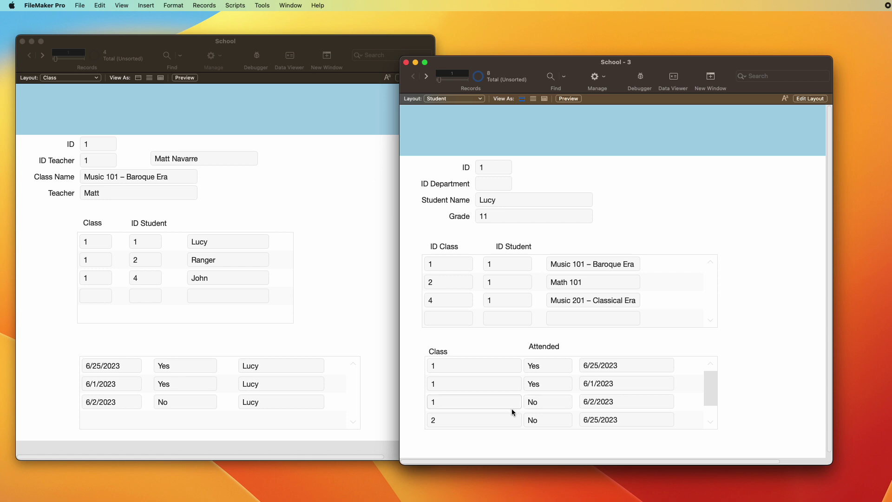
Step: Change the 6/2/2023 attendance row's class to 2
double_click(500, 402)
type("2")
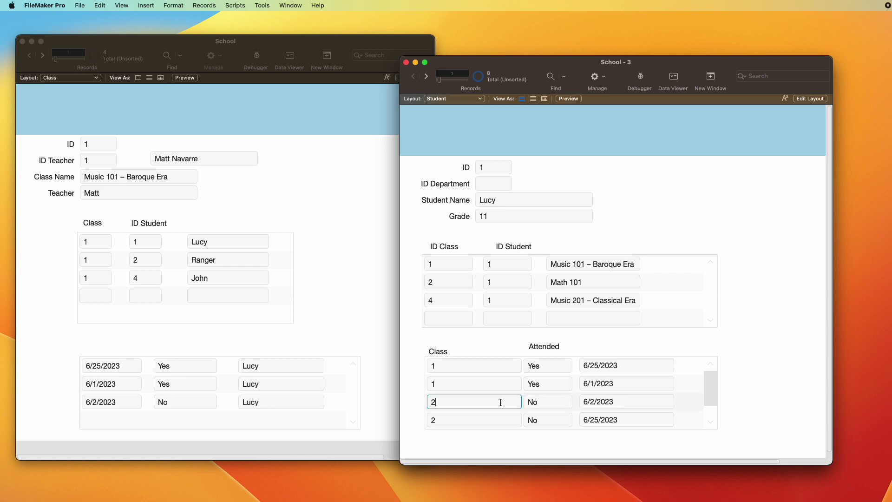
key("KP_Enter")
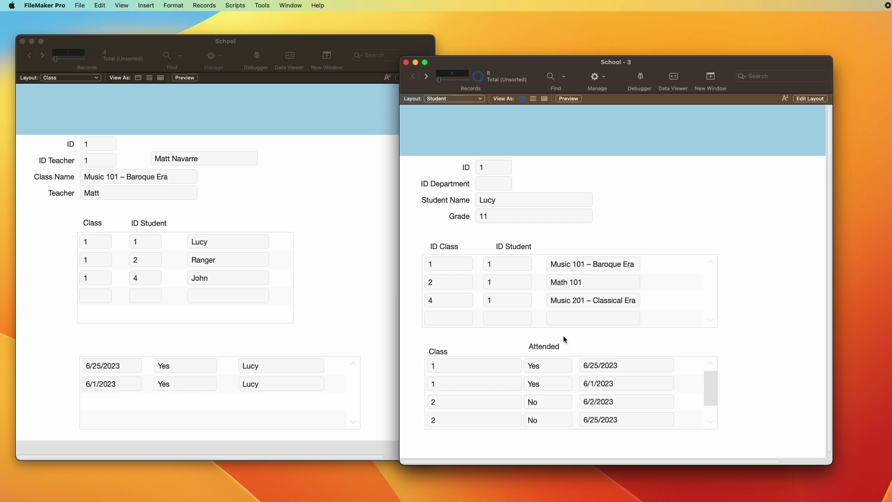
Step: For the second student, add an attendance row: class 1, Yes, current date
key("ctrl+Down")
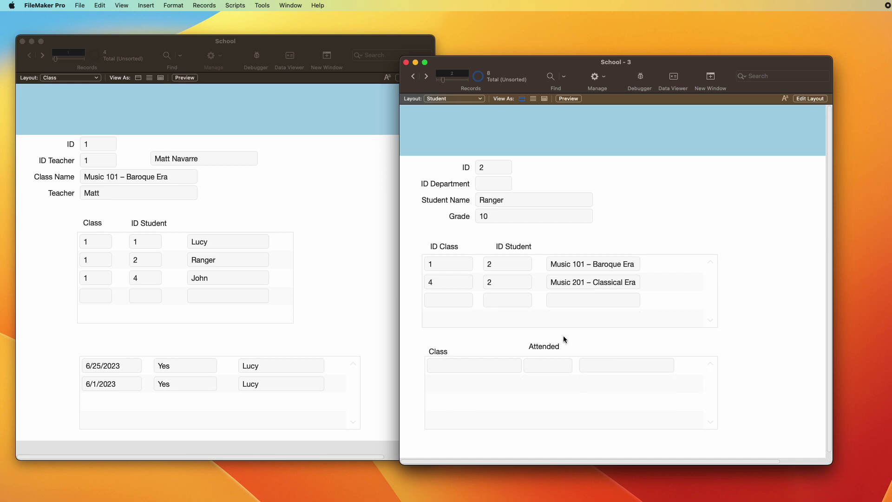
left_click(482, 365)
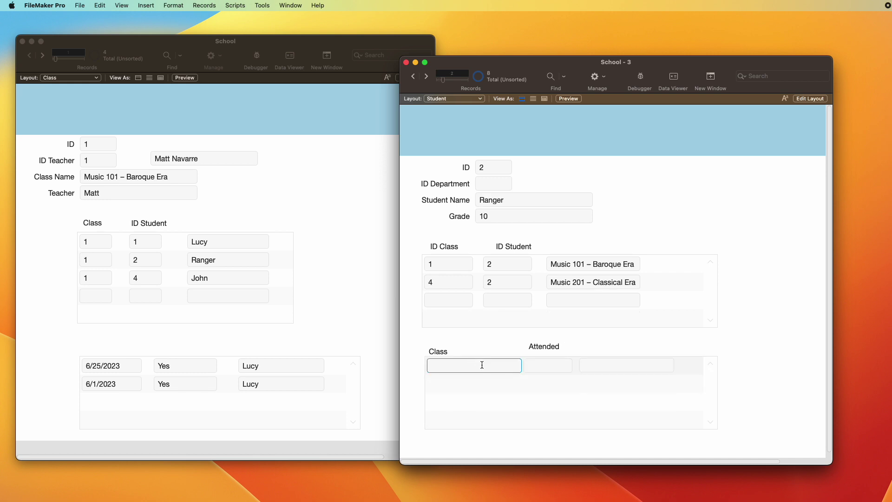
type("1")
left_click(543, 338)
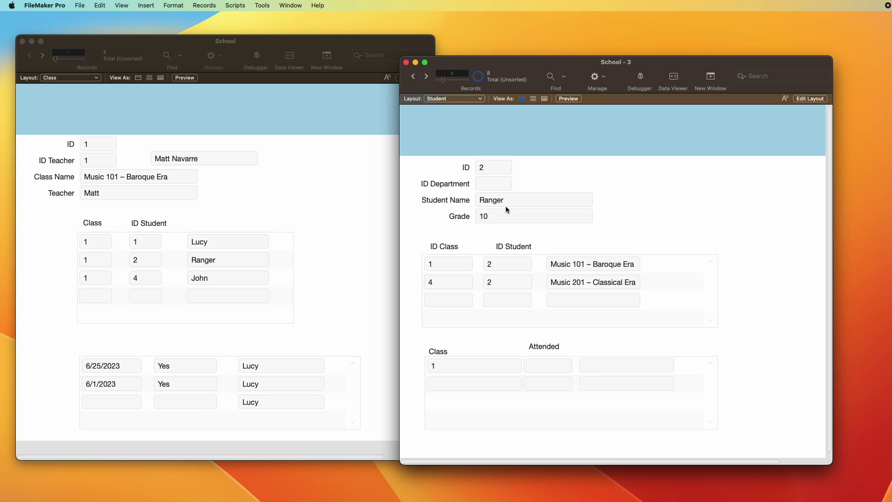
left_click(545, 365)
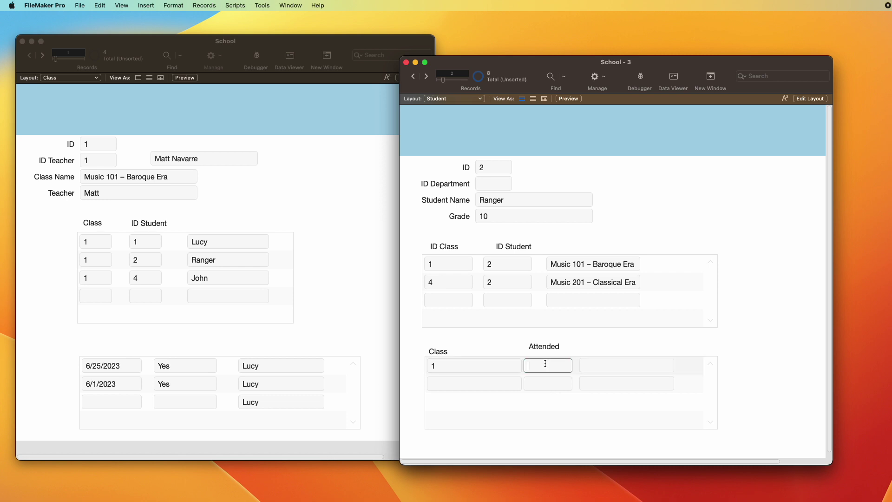
type("Yes")
key("Tab")
left_click(640, 365)
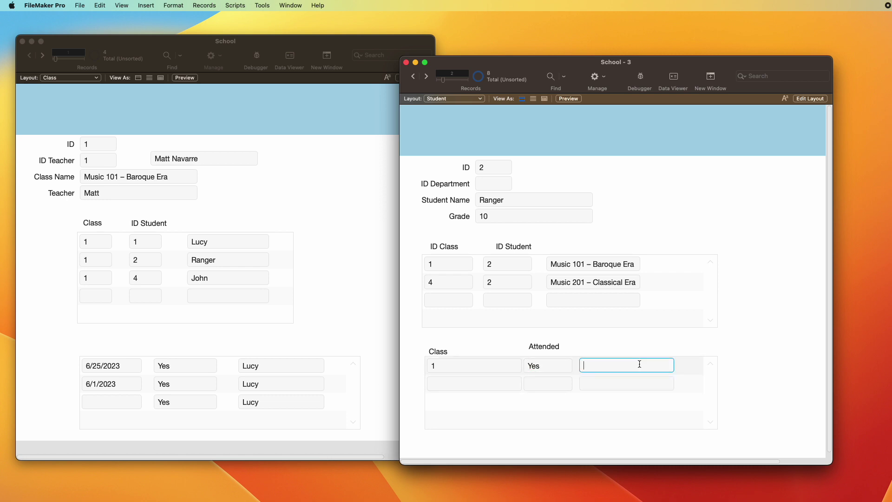
key("super+minus")
left_click(727, 373)
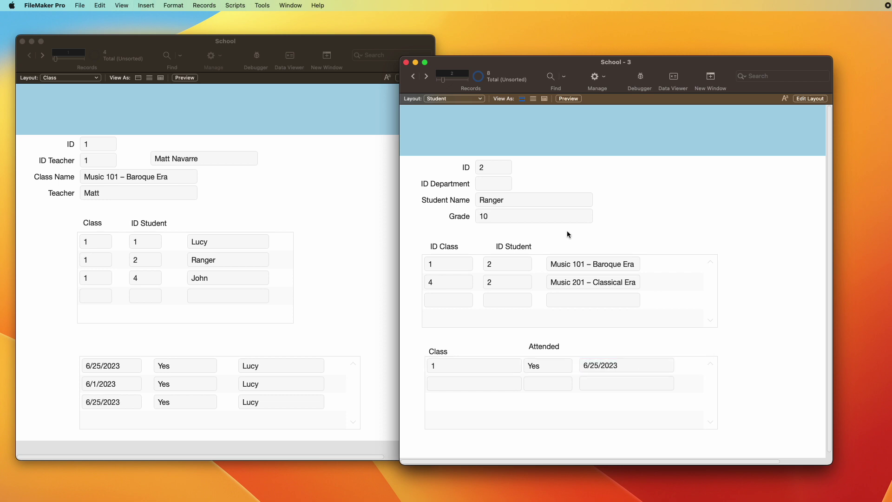
Step: Check the first and second student records, then put the School window into Layout mode
key("ctrl+Up")
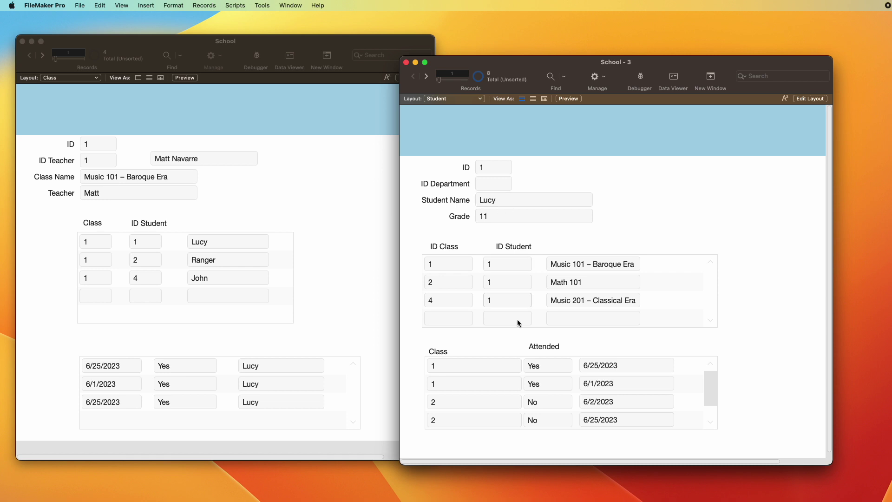
key("ctrl+Down")
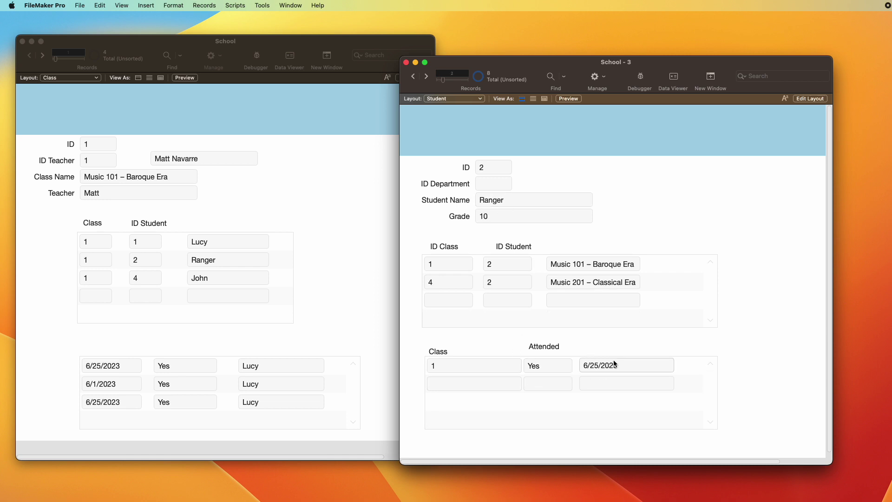
left_click(372, 363)
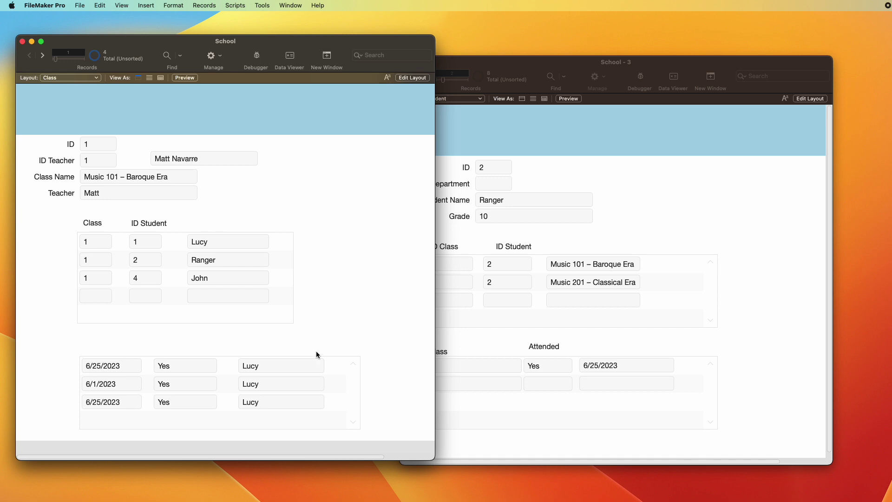
key("super+l")
Step: Return to Browse mode and open the database relationships definitions
left_click(387, 366)
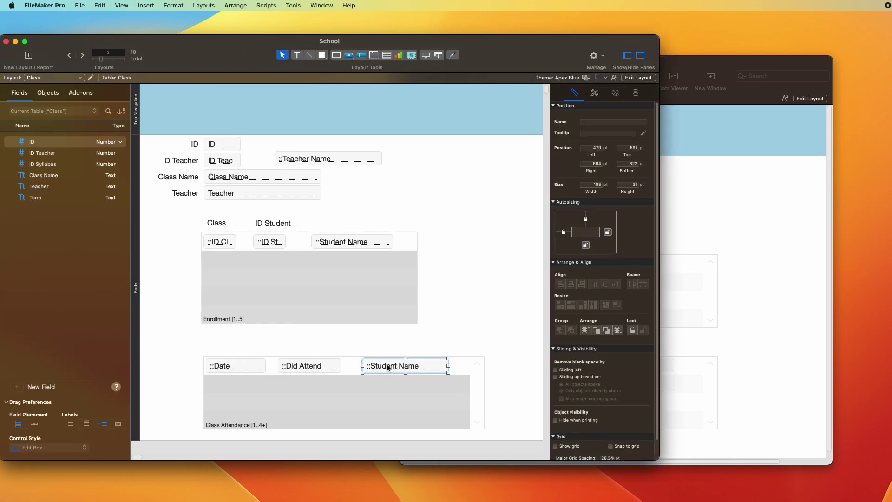
key("super+b")
key("super+shift+d")
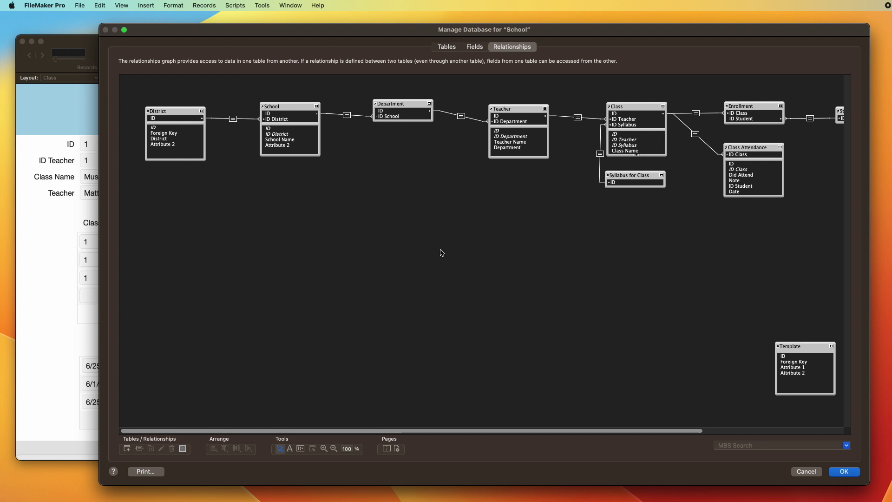
left_click_drag(484, 430, 675, 441)
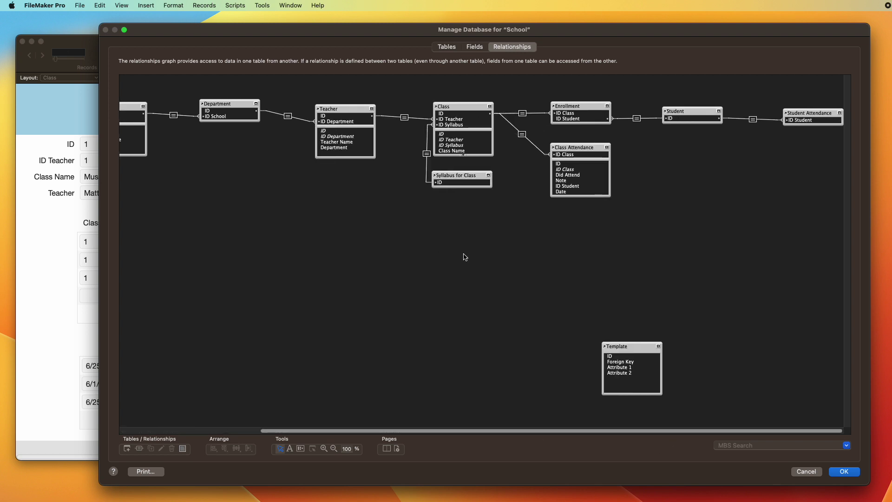
Step: Review the graph's table occurrences and collapse Class Attendance to its key fields
left_click(450, 107)
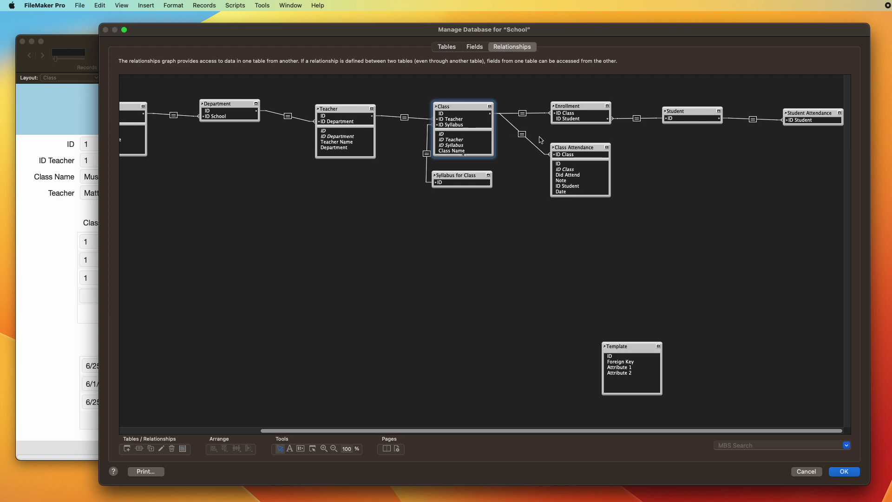
left_click(568, 145)
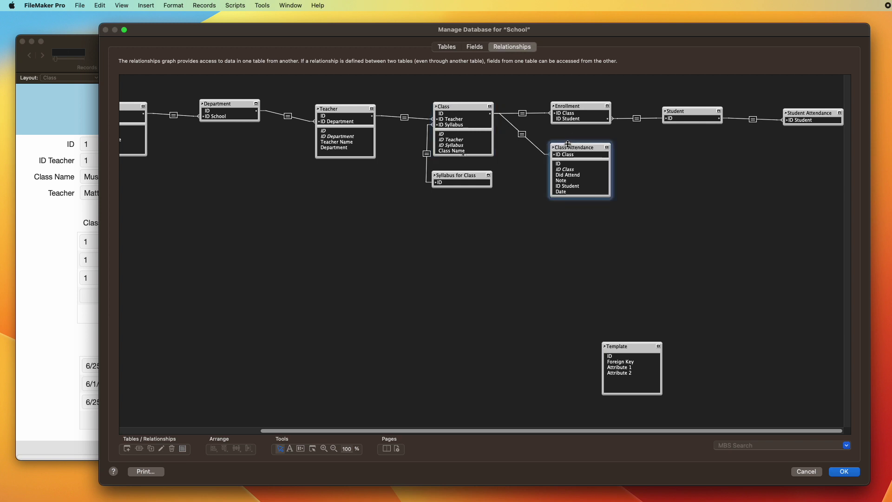
left_click(464, 107)
left_click(587, 106)
left_click(720, 114)
left_click(826, 120)
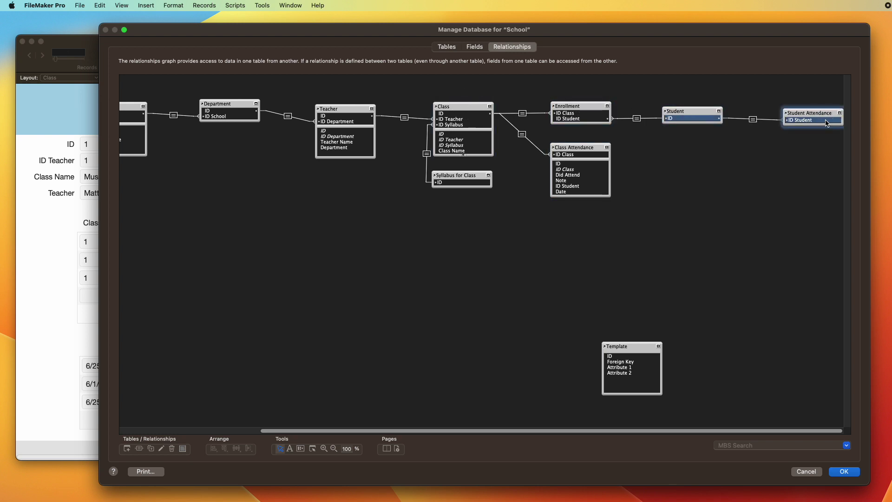
left_click(791, 203)
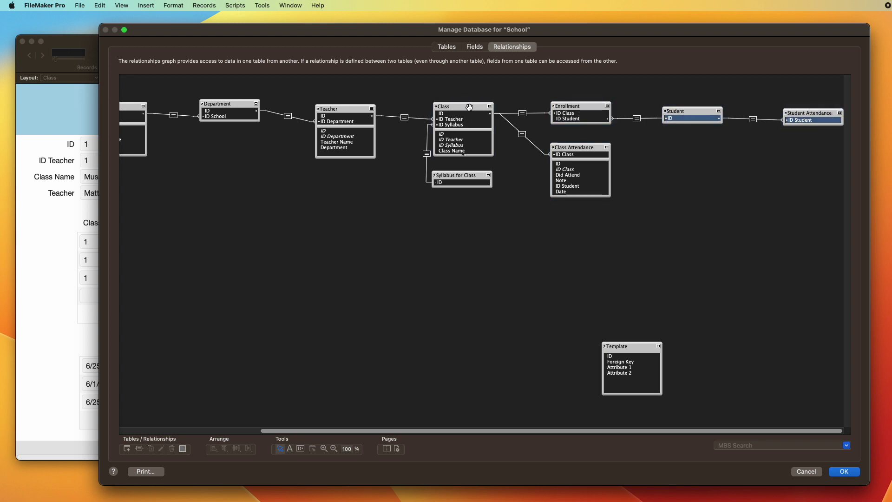
left_click(571, 147)
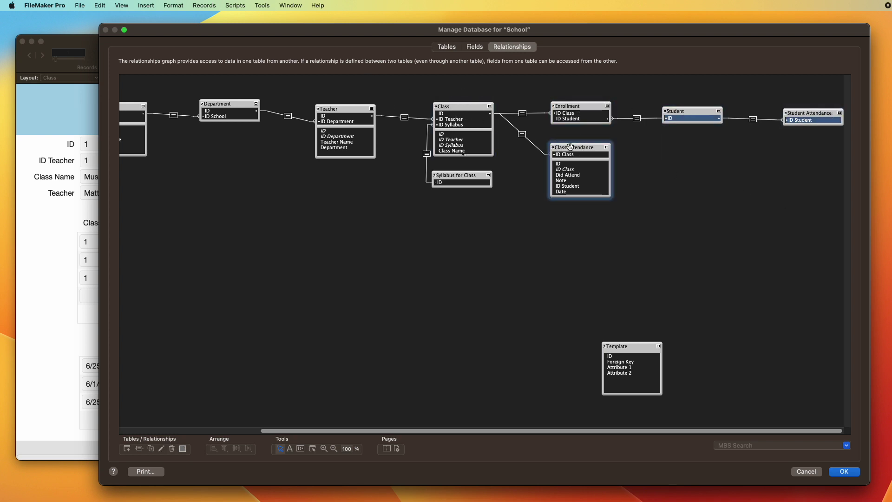
left_click(607, 148)
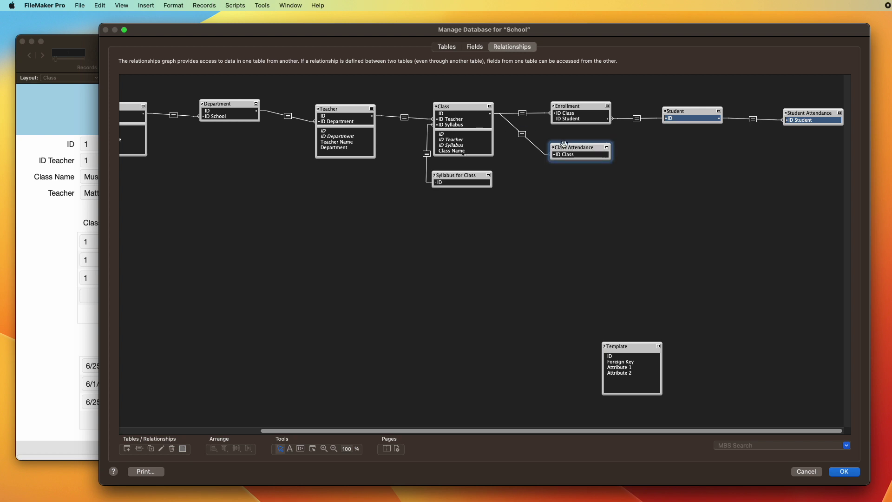
left_click(814, 110)
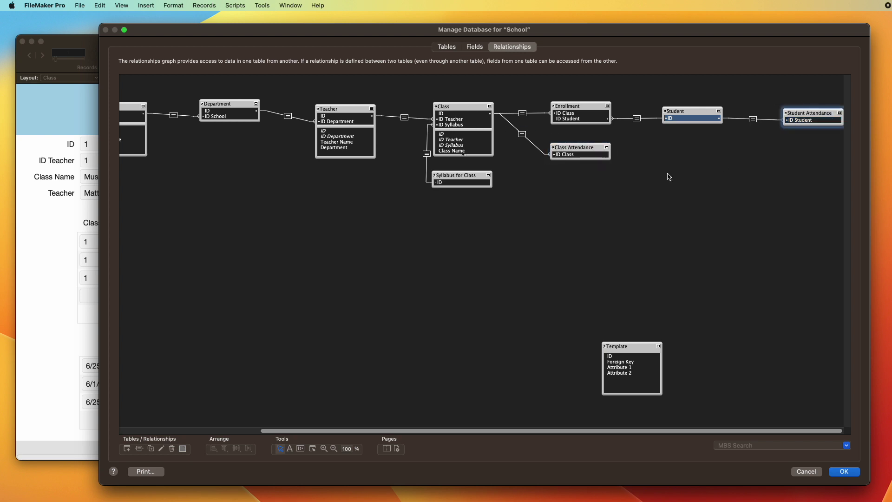
left_click(688, 110)
Step: Duplicate Student as Student 2 and relate it to Class Attendance by ID Student = ID
key("super+d")
left_click_drag(683, 129, 681, 149)
left_click(704, 148)
left_click_drag(581, 155, 672, 164)
double_click(631, 155)
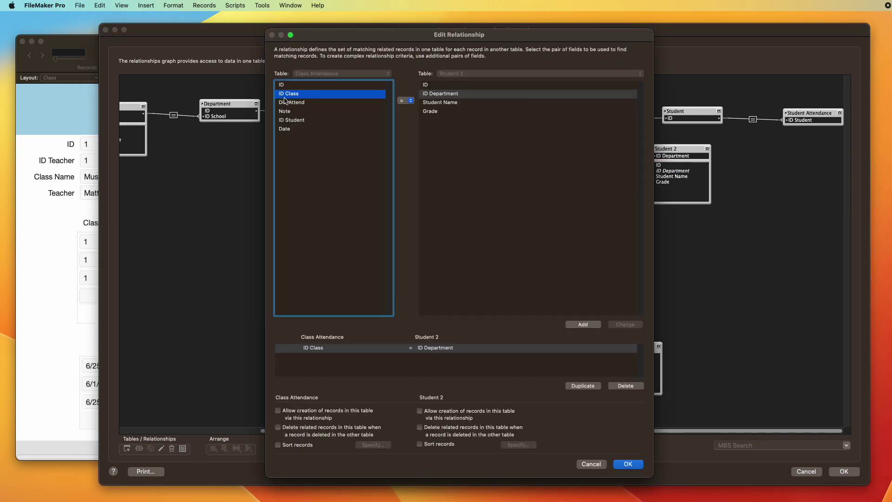
left_click(302, 122)
left_click(434, 86)
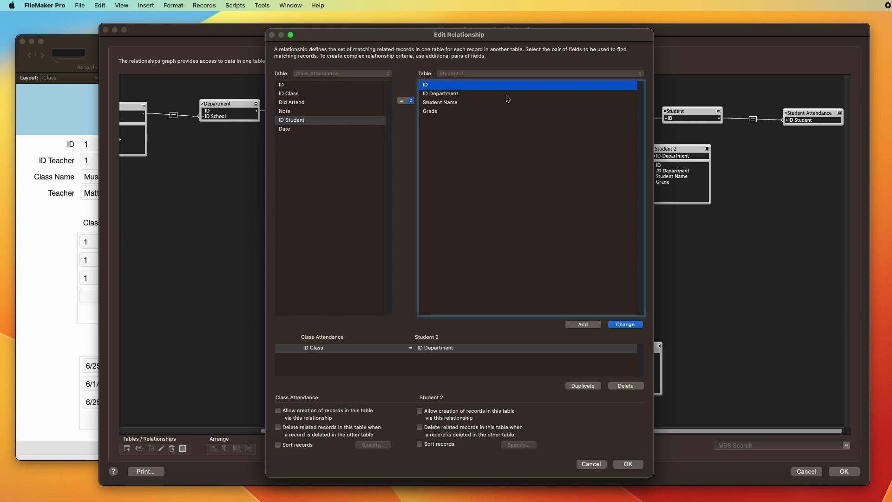
key("Return")
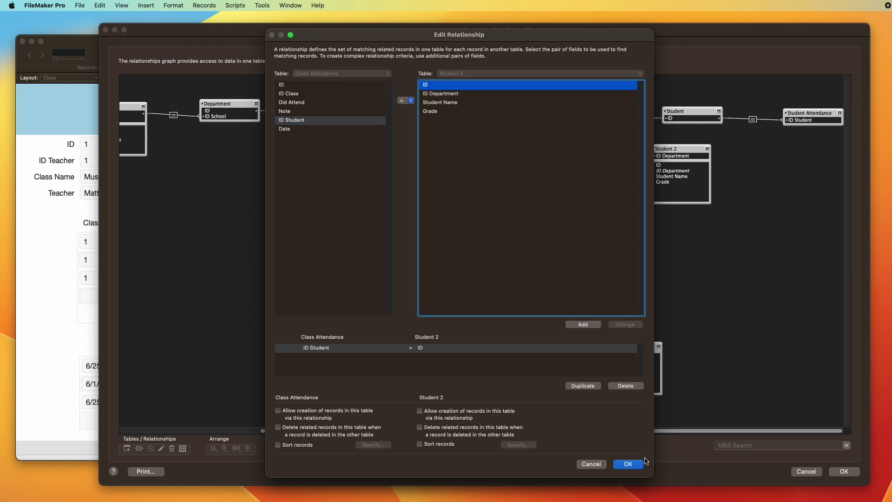
left_click(630, 465)
Step: Rename the Student 2 occurrence to Class Attendance Student
left_click_drag(666, 150, 762, 158)
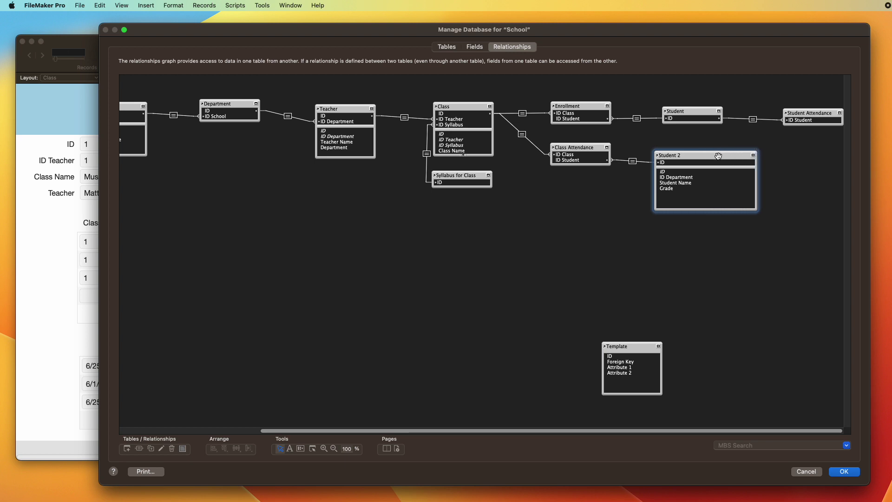
double_click(706, 156)
key("Tab")
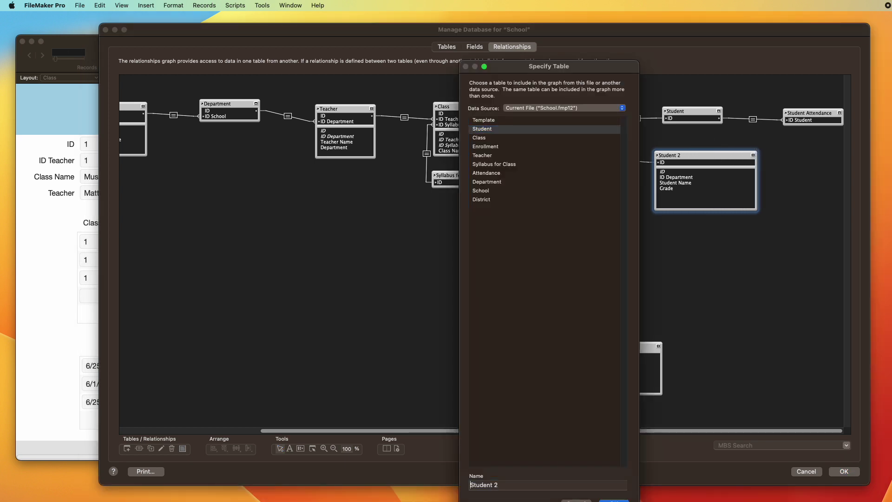
type("Class Attend")
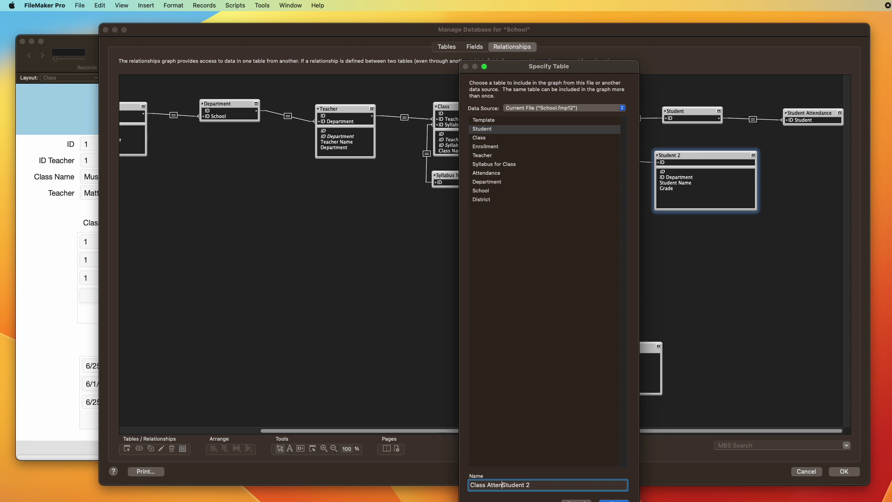
type("ance")
key("Return")
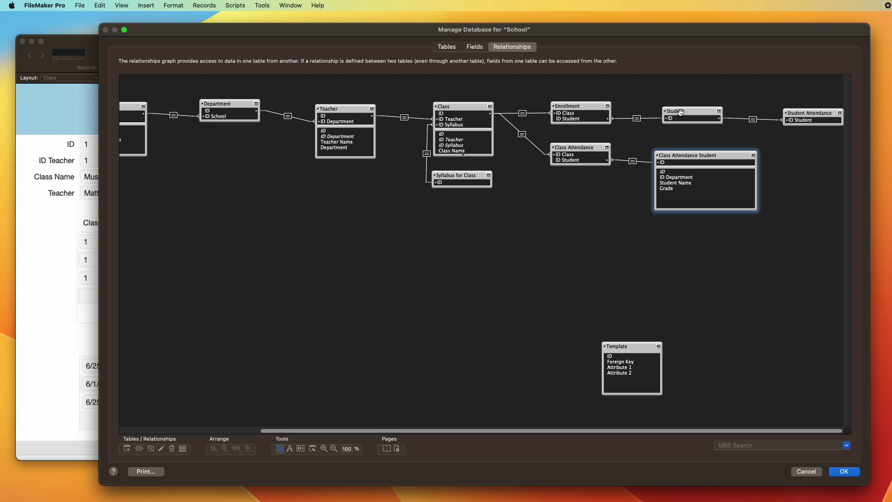
Step: Collapse Class Attendance Student, save the database definitions, and enter Layout mode
left_click(679, 113)
left_click(696, 153)
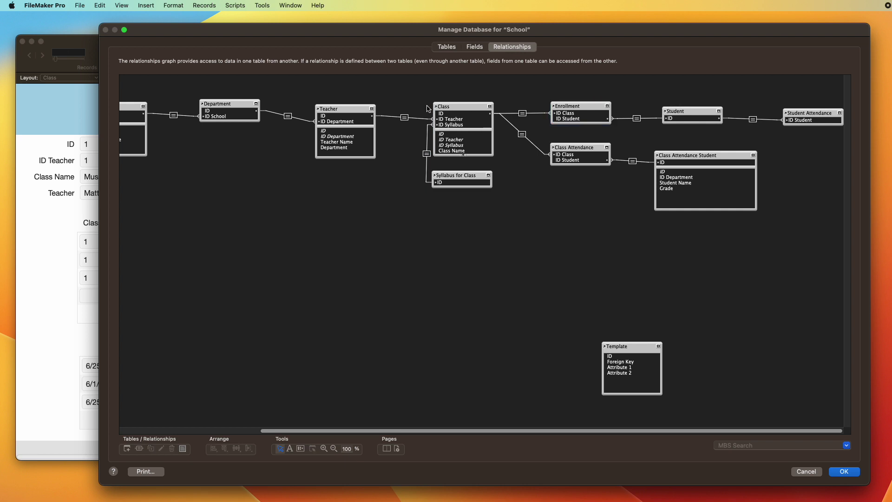
left_click(753, 156)
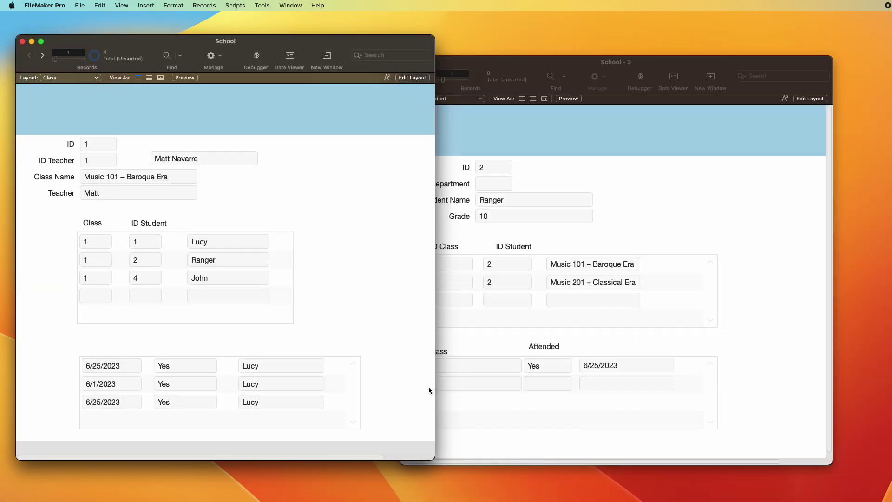
left_click(858, 472)
key("super+l")
Step: Point the portal's Student Name field to Class Attendance Student::Student Name, then browse
double_click(384, 367)
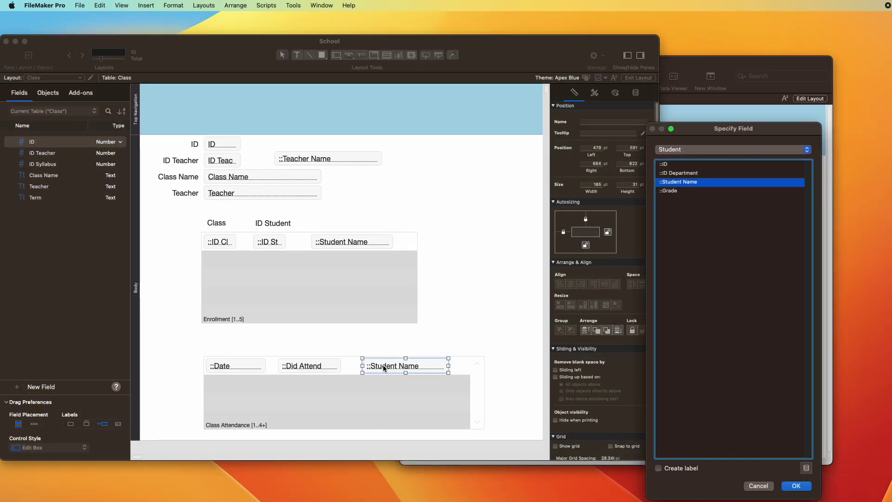
left_click(694, 156)
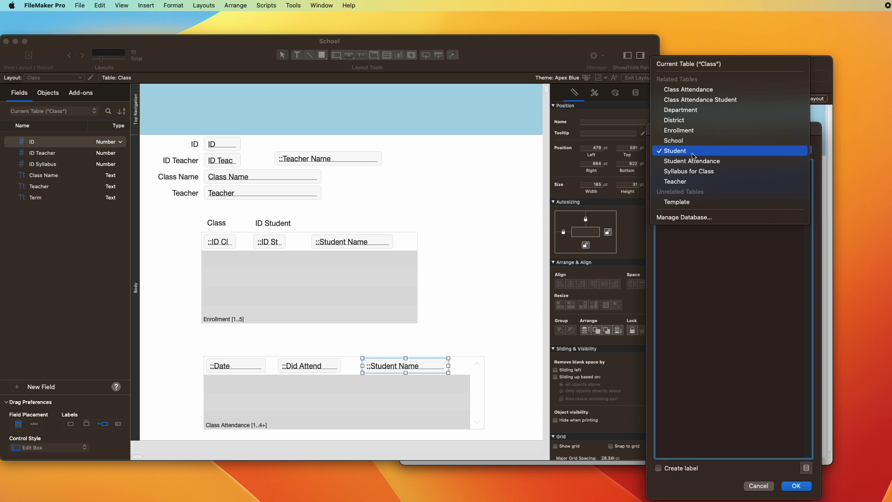
left_click(718, 100)
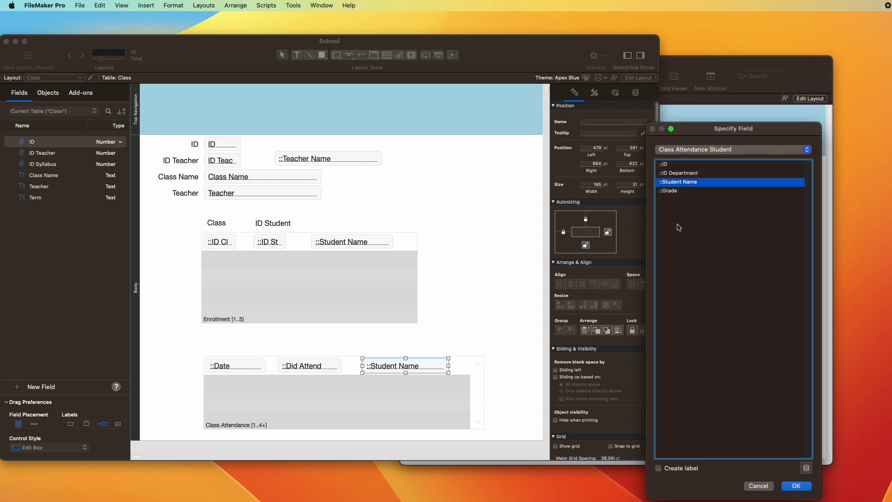
key("Return")
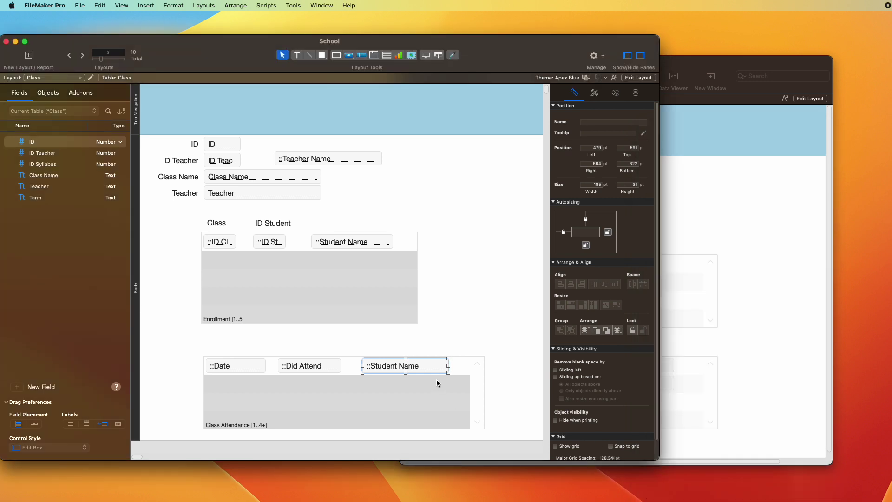
key("super+b")
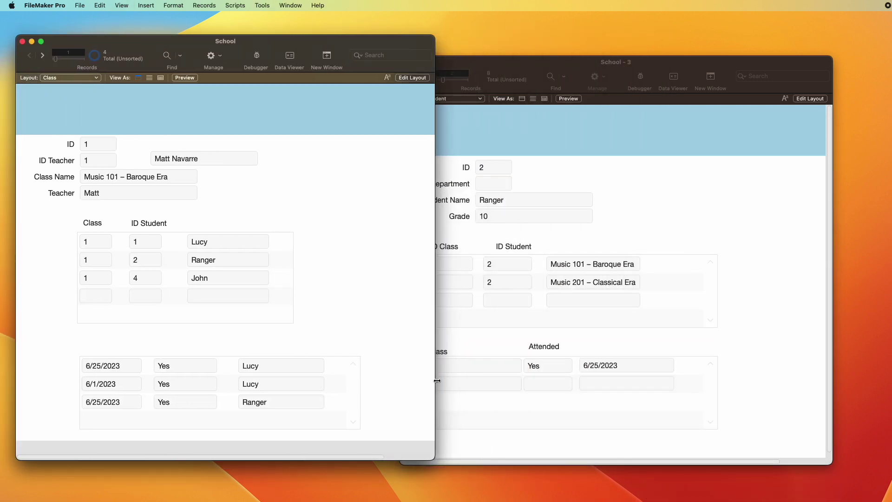